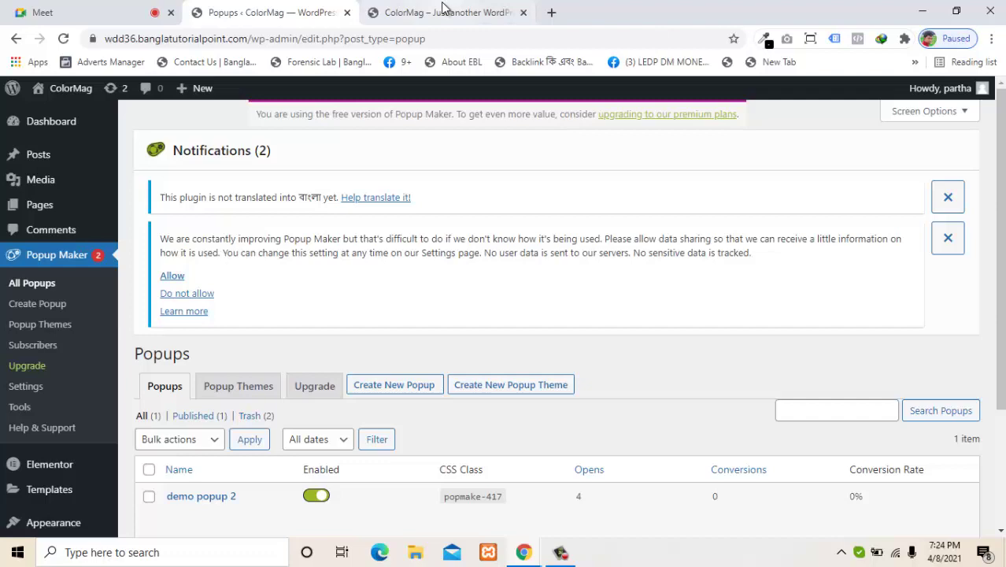
Step: View the site's front-end Contact Us page
left_click(443, 10)
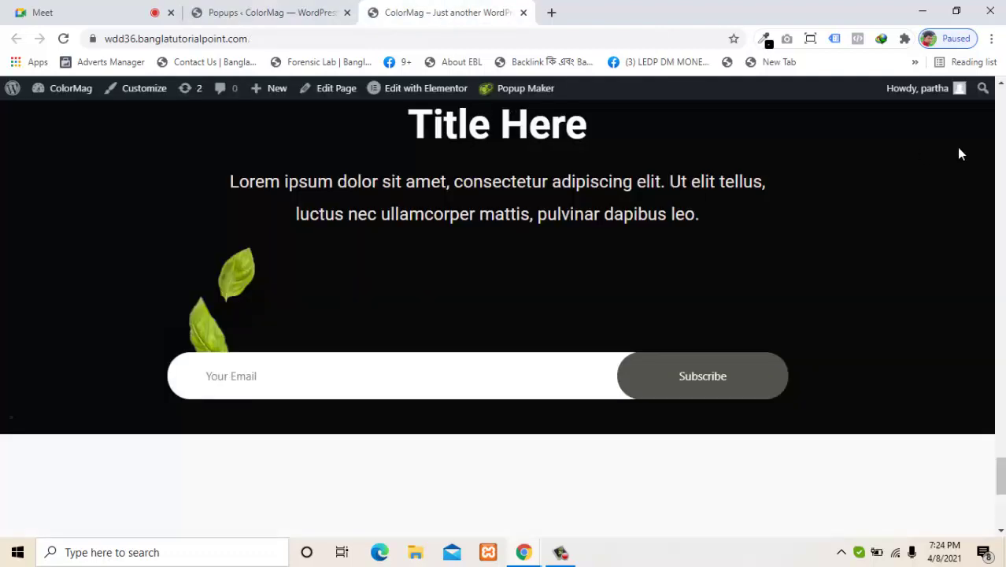
left_click(1003, 280)
left_click(1003, 280)
left_click_drag(1001, 401, 1000, 275)
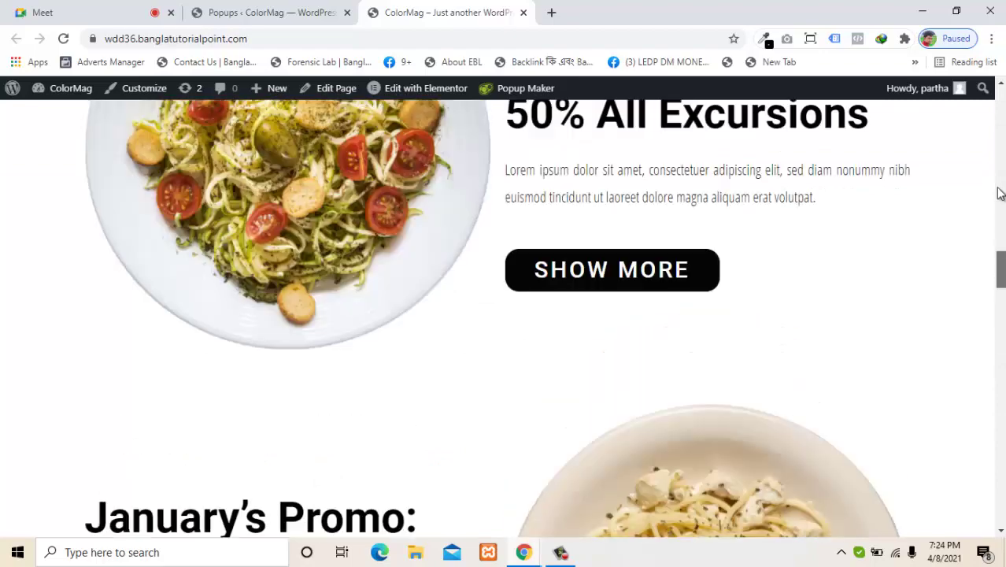
left_click_drag(1000, 194, 1000, 98)
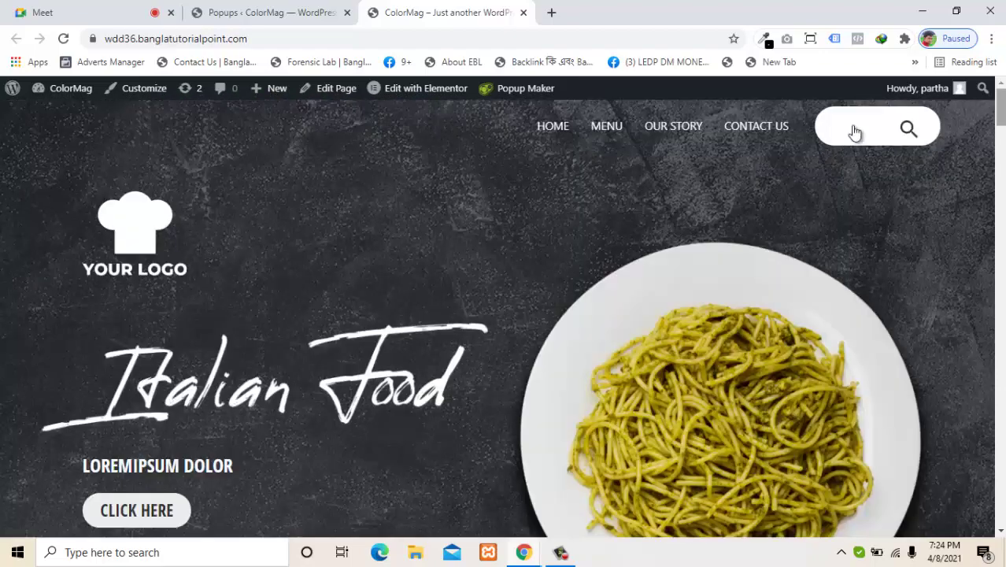
left_click(764, 137)
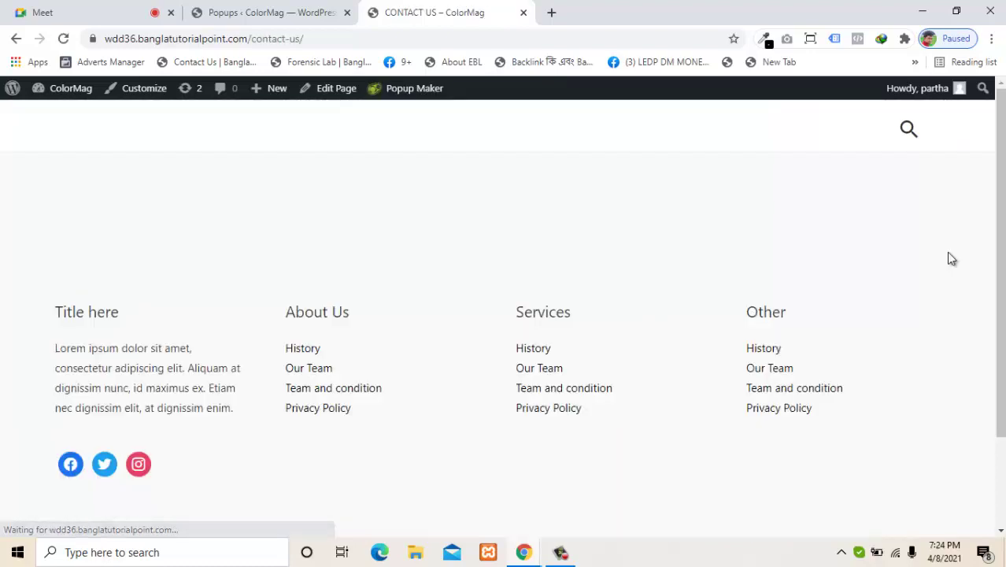
scroll(1004, 249, "down", 1)
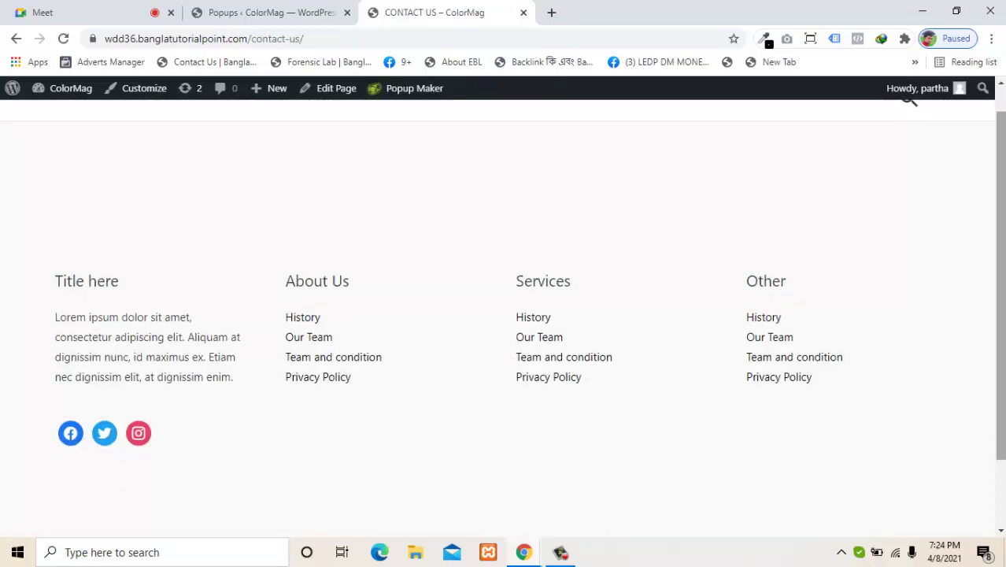
scroll(994, 247, "up", 1)
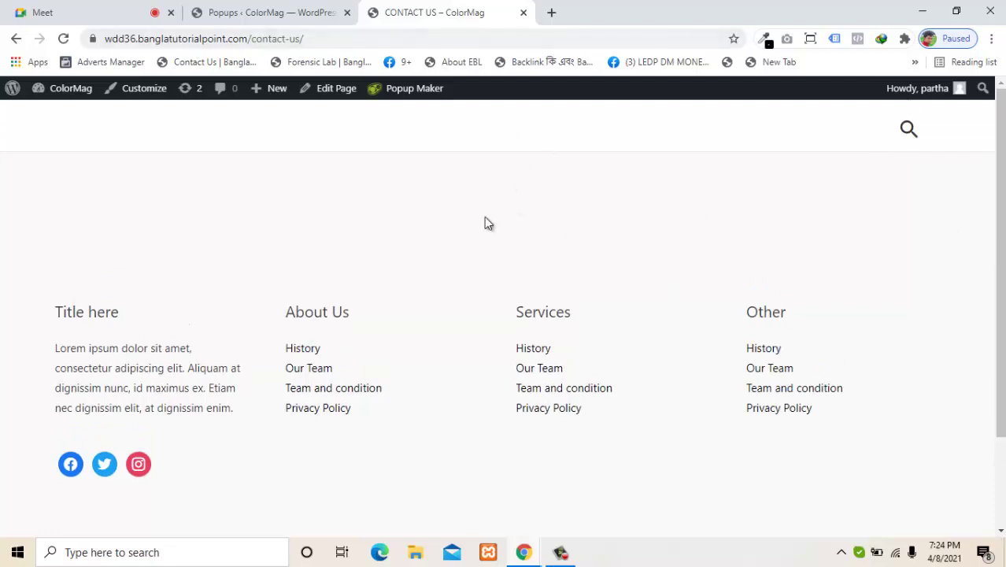
Step: Back in the admin, go to Plugins > Add New
left_click(255, 8)
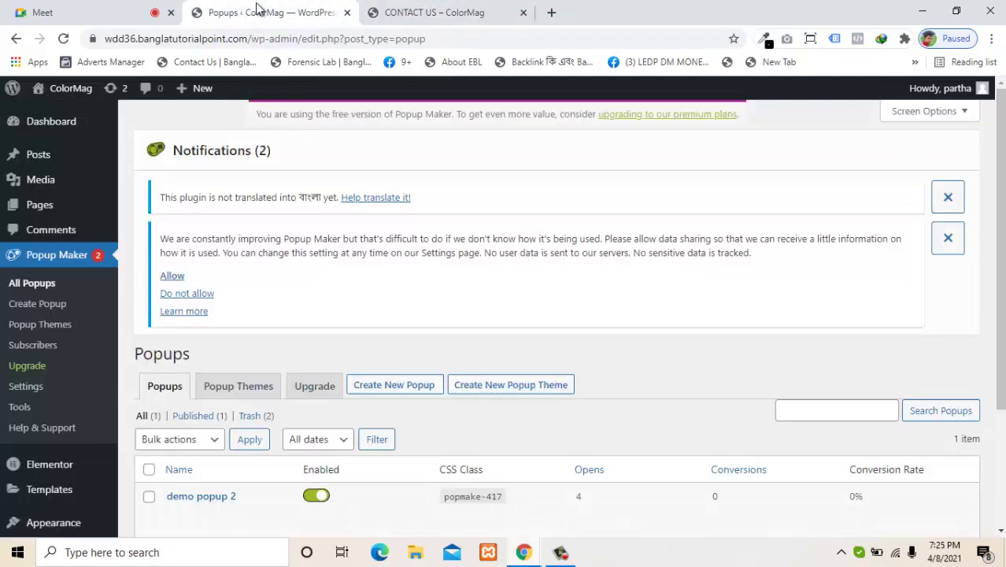
scroll(1004, 337, "down", 1)
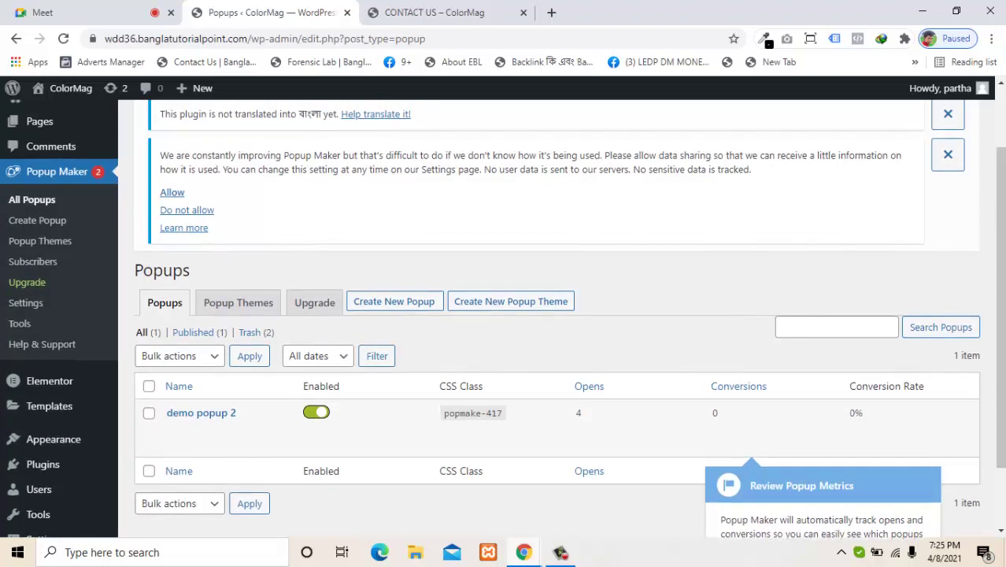
mouse_move(79, 463)
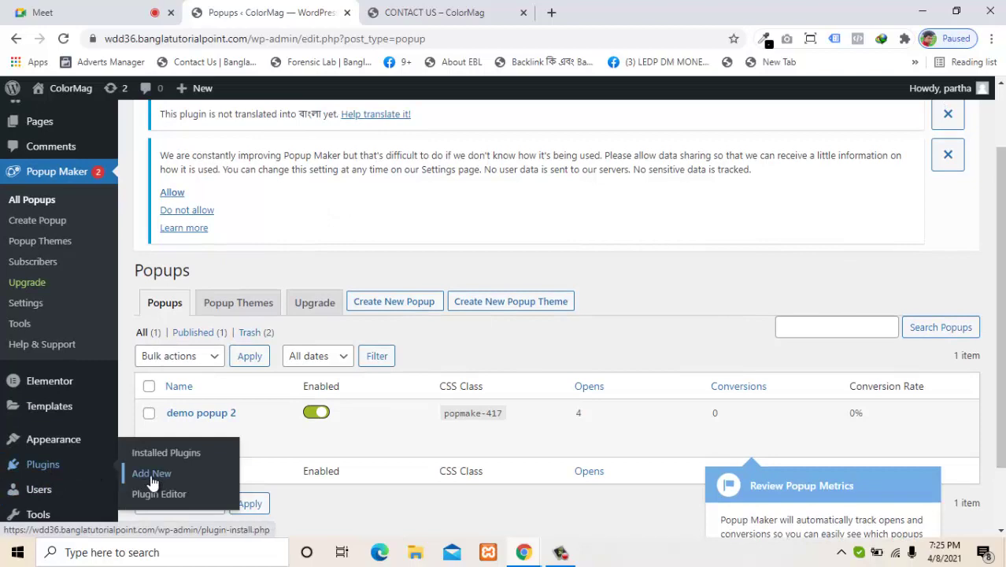
left_click(152, 479)
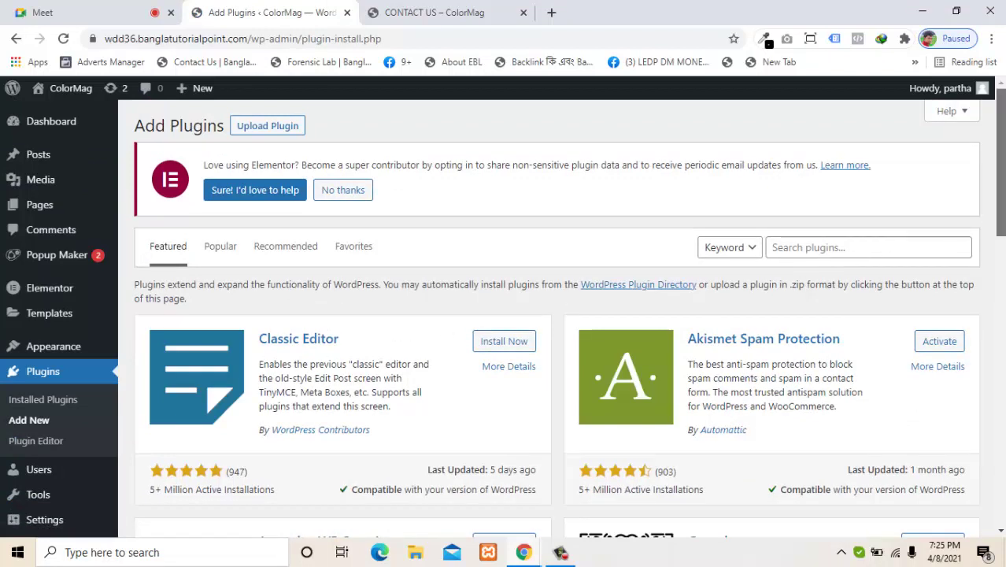
Step: Search the plugin directory for 'con', then install and activate Contact Form 7
left_click_drag(997, 217, 996, 223)
left_click(870, 230)
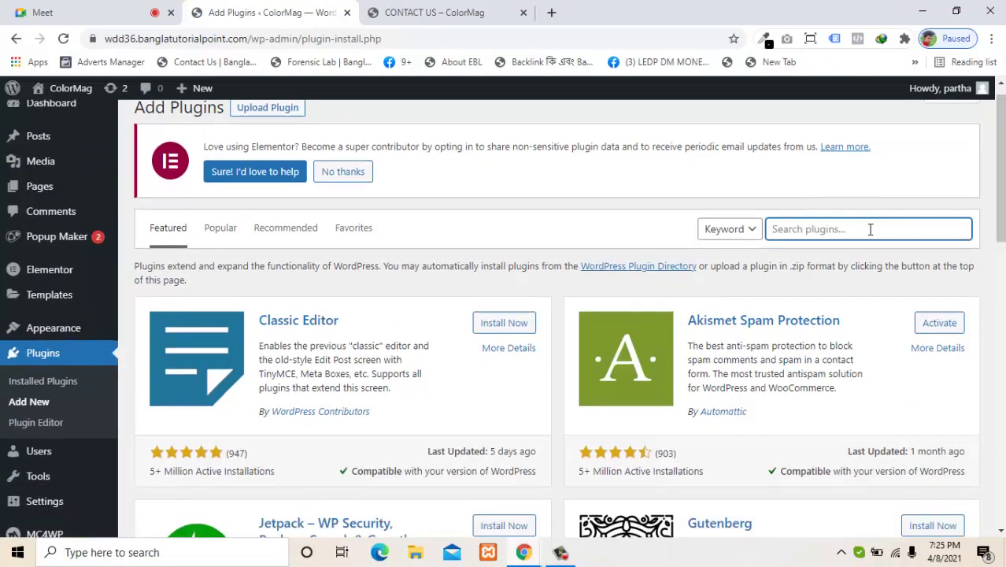
type("con")
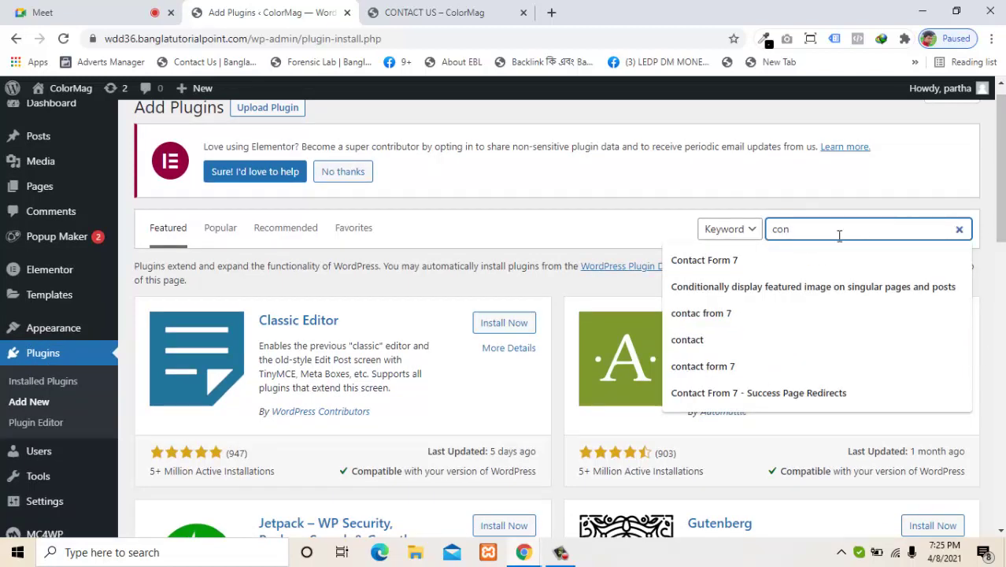
left_click(825, 234)
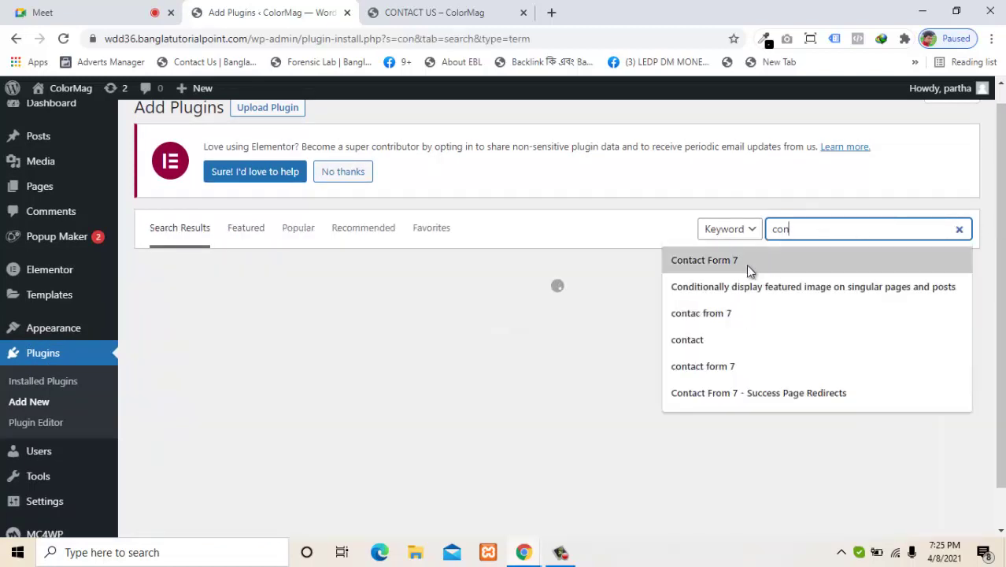
left_click(746, 265)
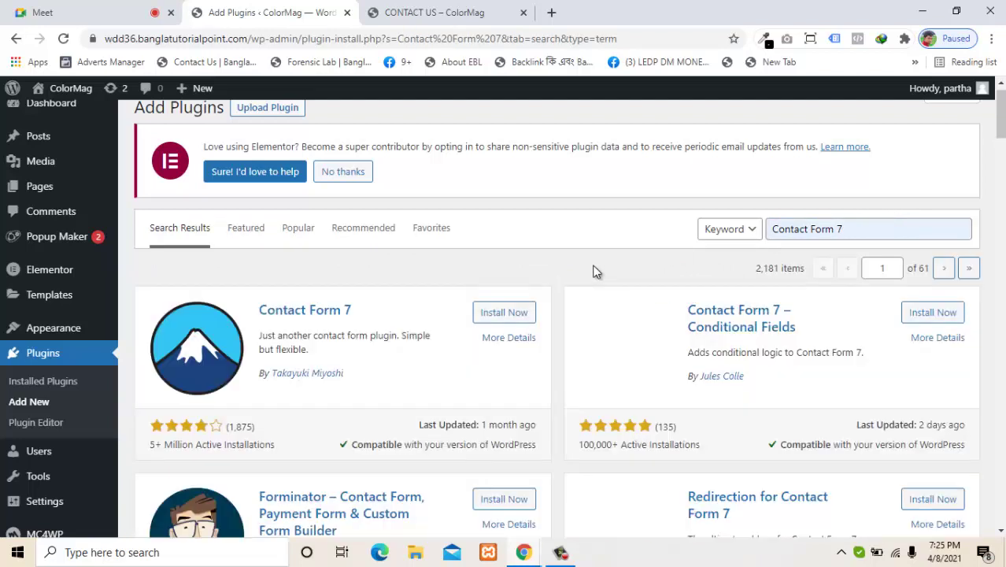
left_click(499, 321)
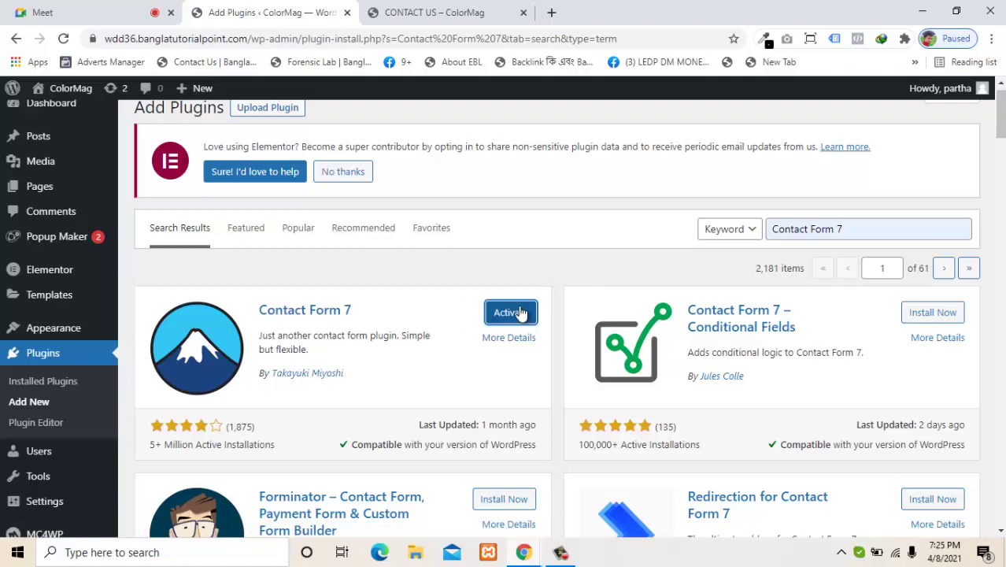
left_click(521, 312)
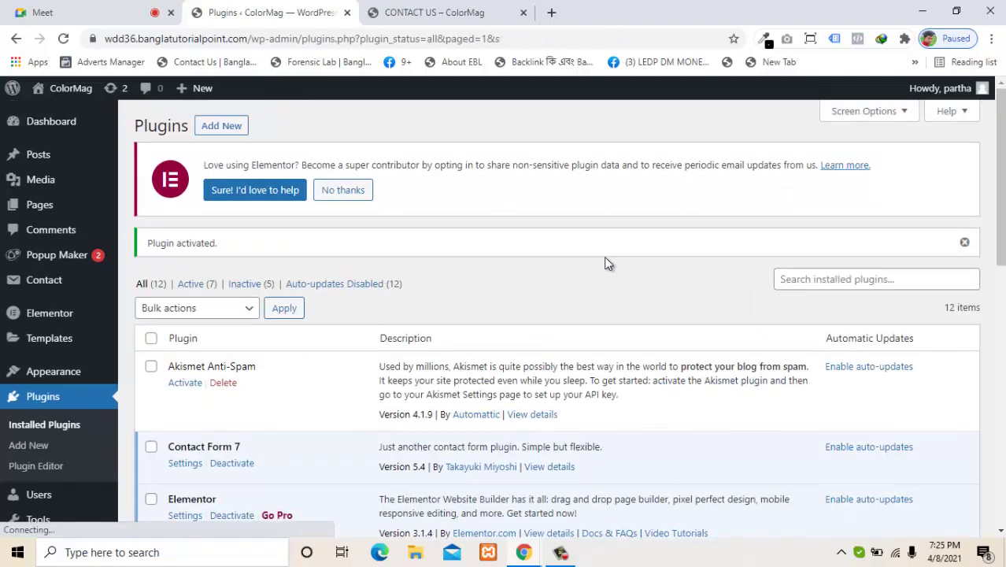
left_click_drag(998, 169, 977, 153)
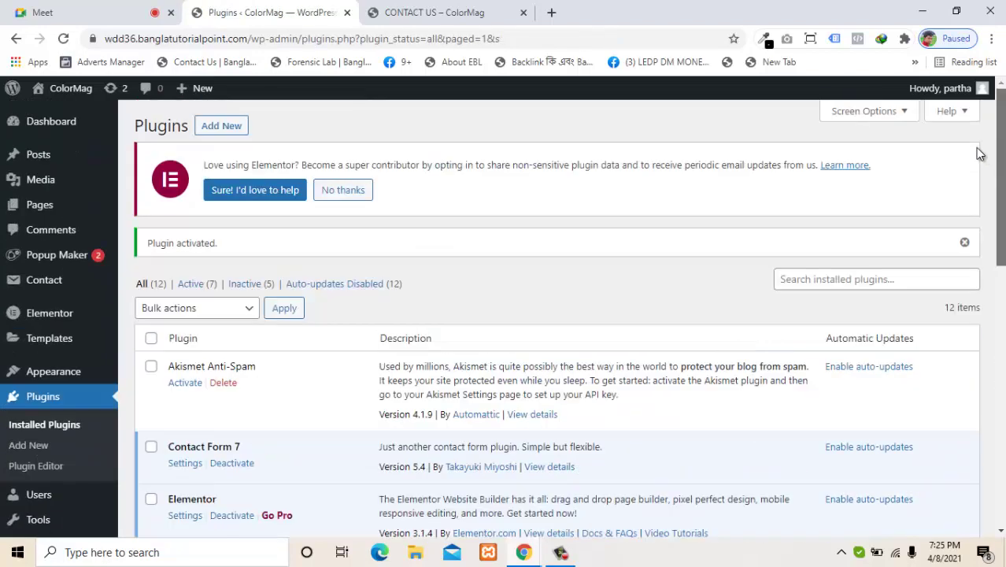
scroll(551, 315, "down", 1)
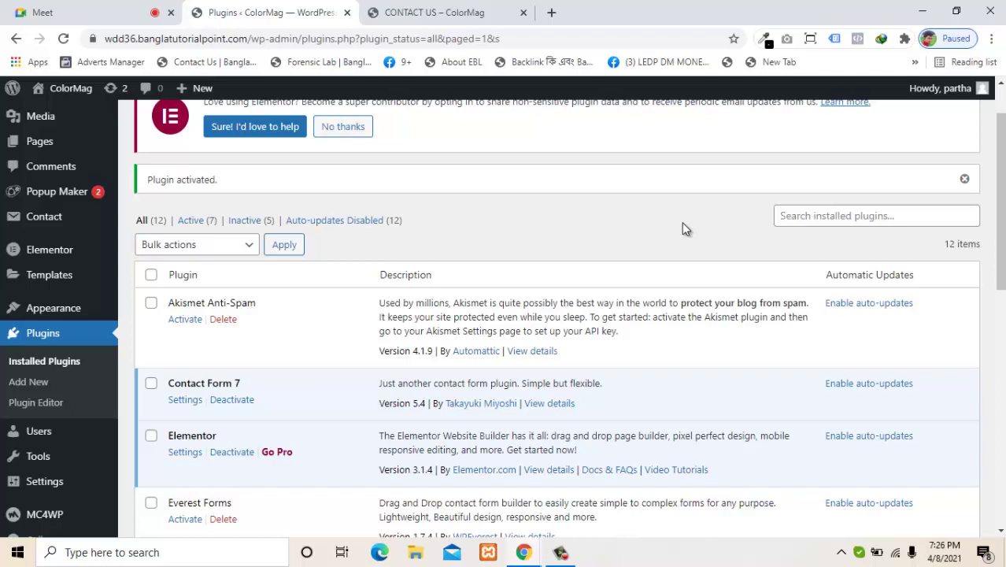
Step: Switch to the CONTACT US – ColorMag tab showing the live page
left_click(469, 14)
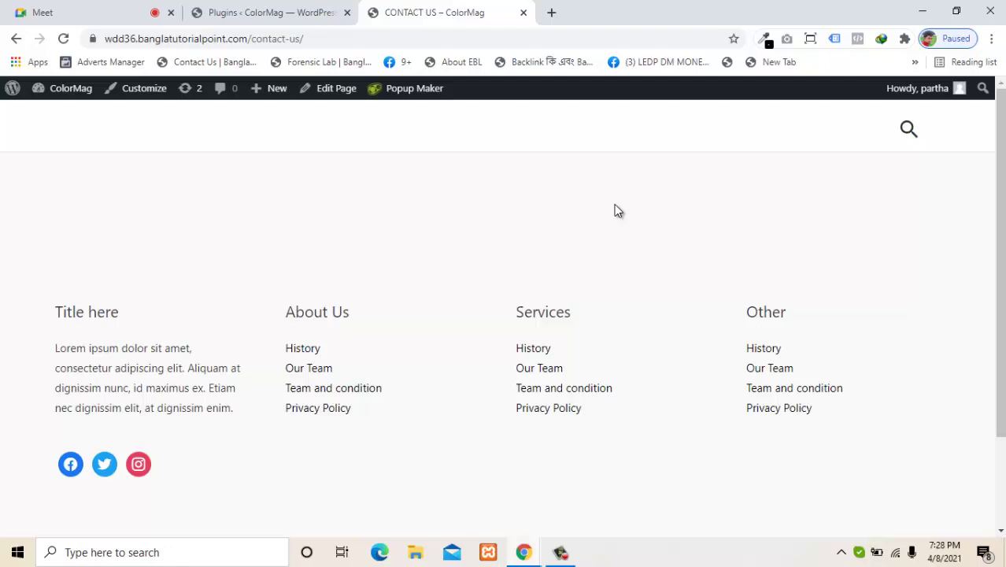
Step: Return to the Plugins admin tab and go to Contact > Contact Forms
left_click(321, 10)
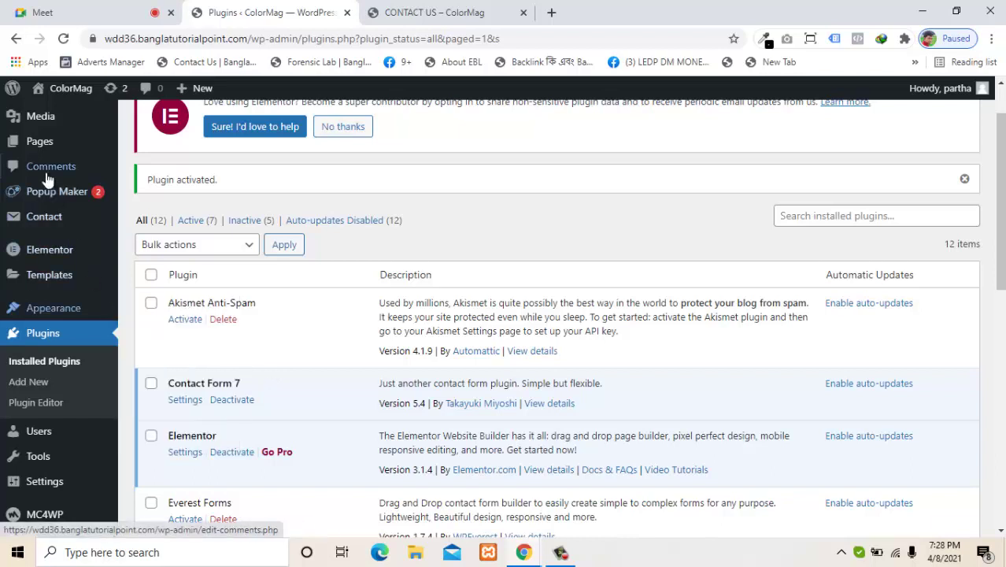
mouse_move(41, 223)
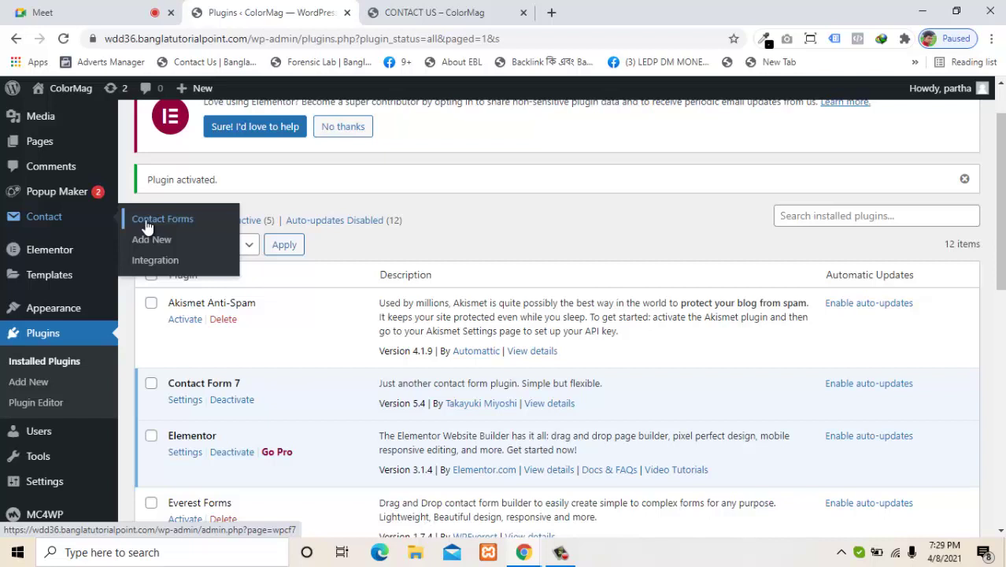
left_click(146, 226)
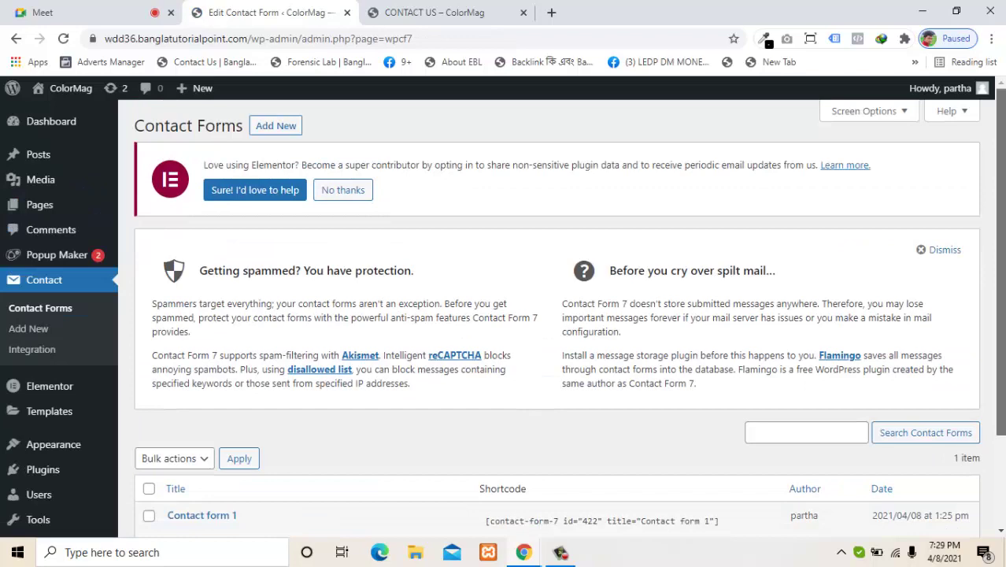
Step: Copy the Contact form 1 shortcode from the Contact Forms list
scroll(578, 396, "down", 2)
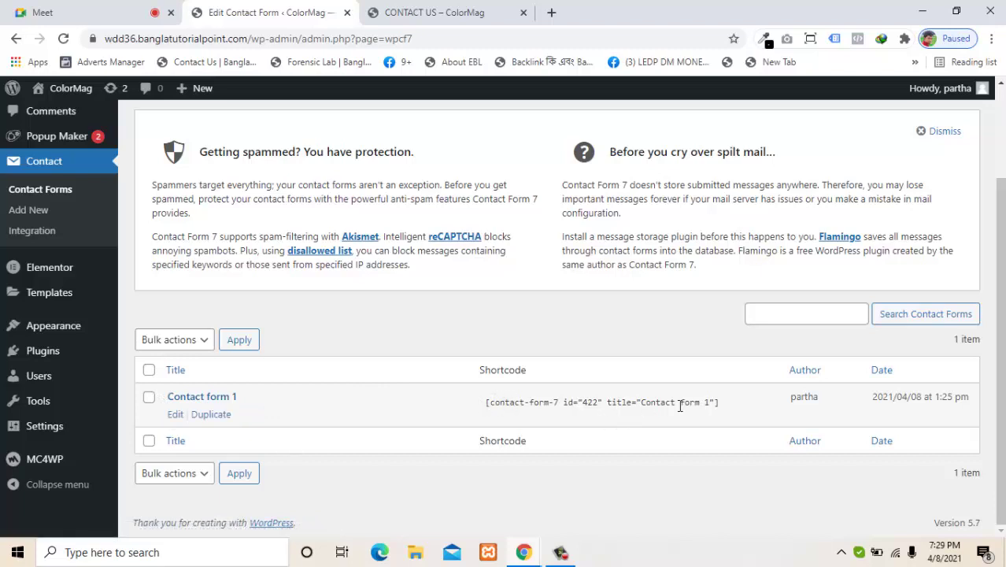
left_click(713, 404)
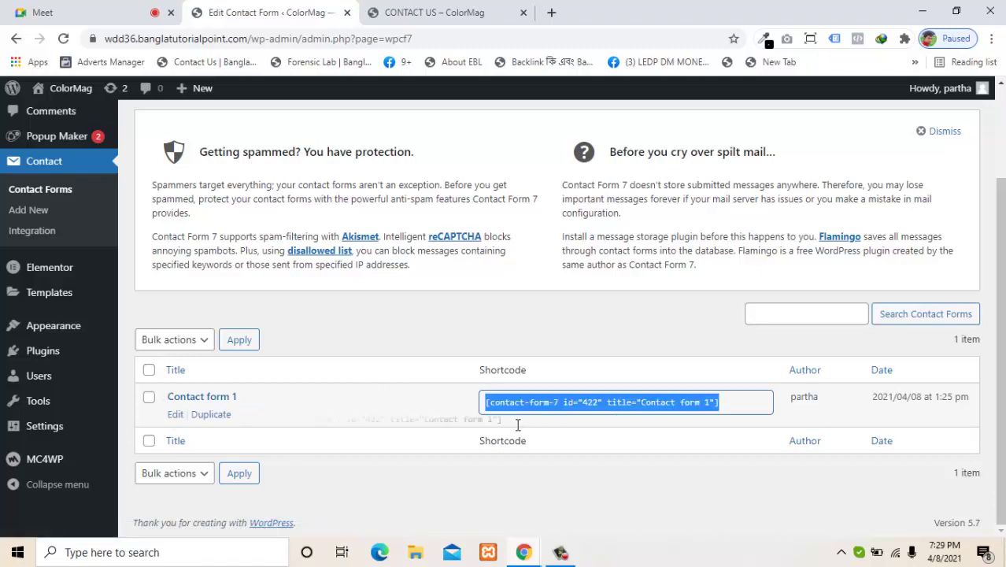
right_click(577, 405)
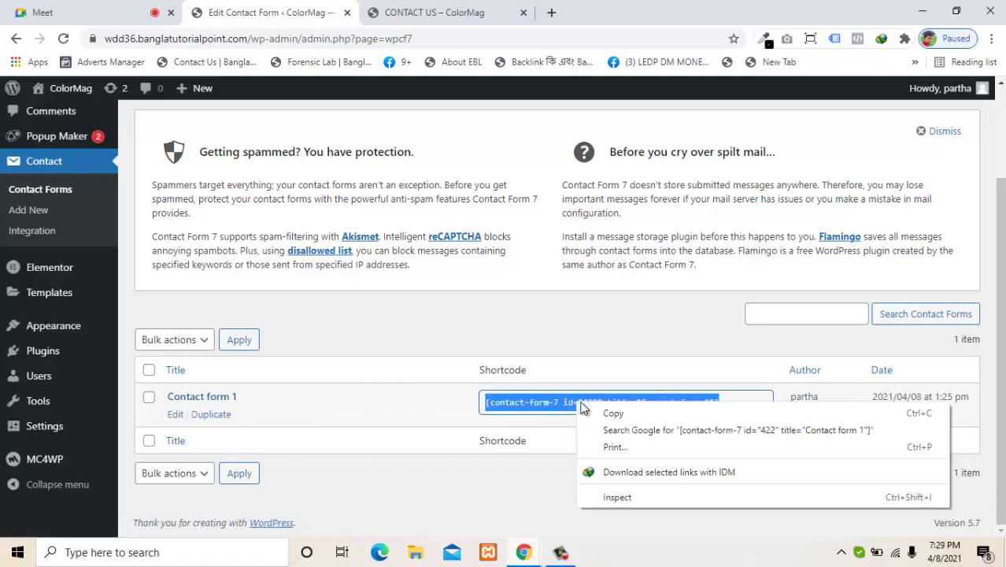
left_click(592, 413)
left_click(563, 494)
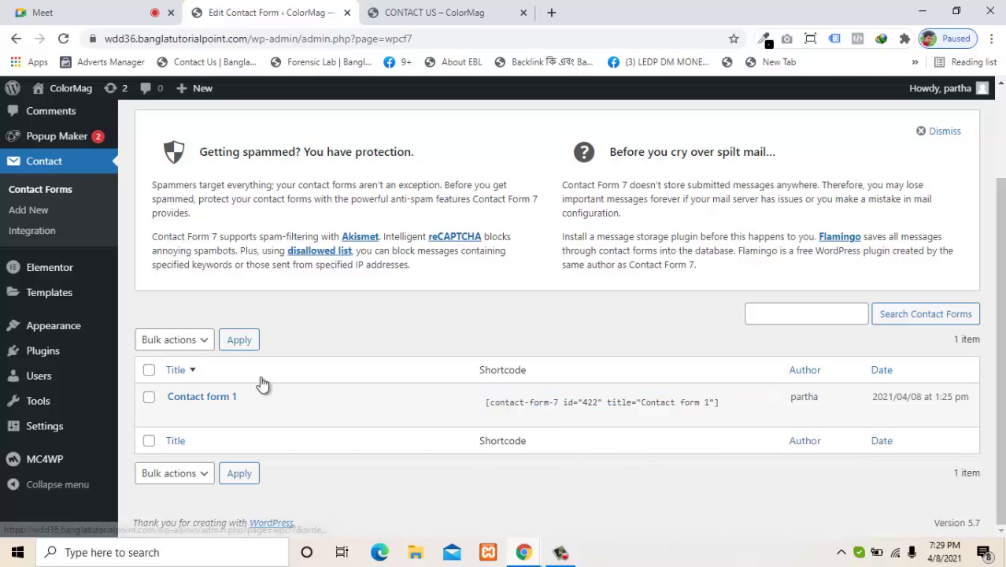
Step: Review Contact form 1 in its editor, then go back and show the live Contact Us page
mouse_move(173, 417)
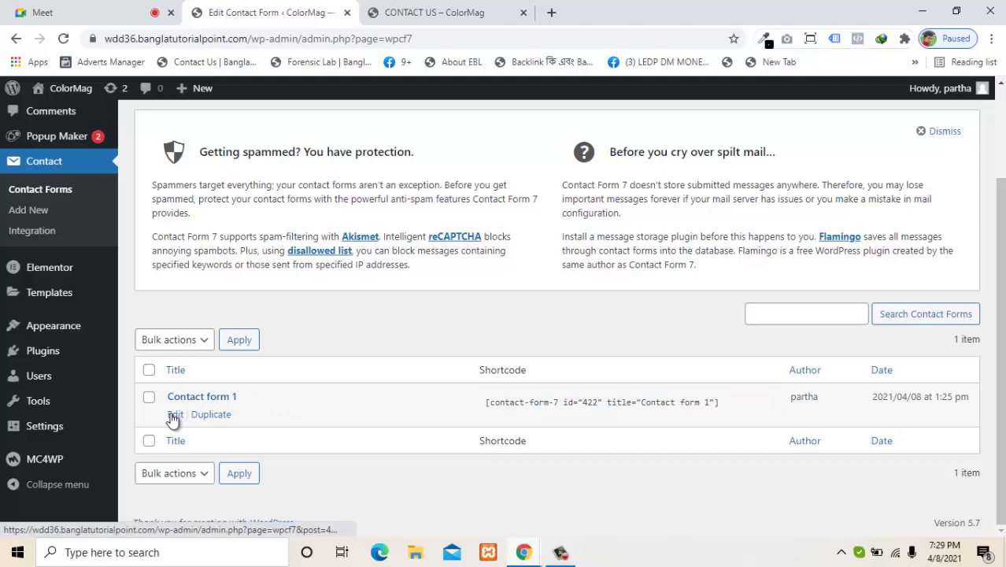
left_click(173, 417)
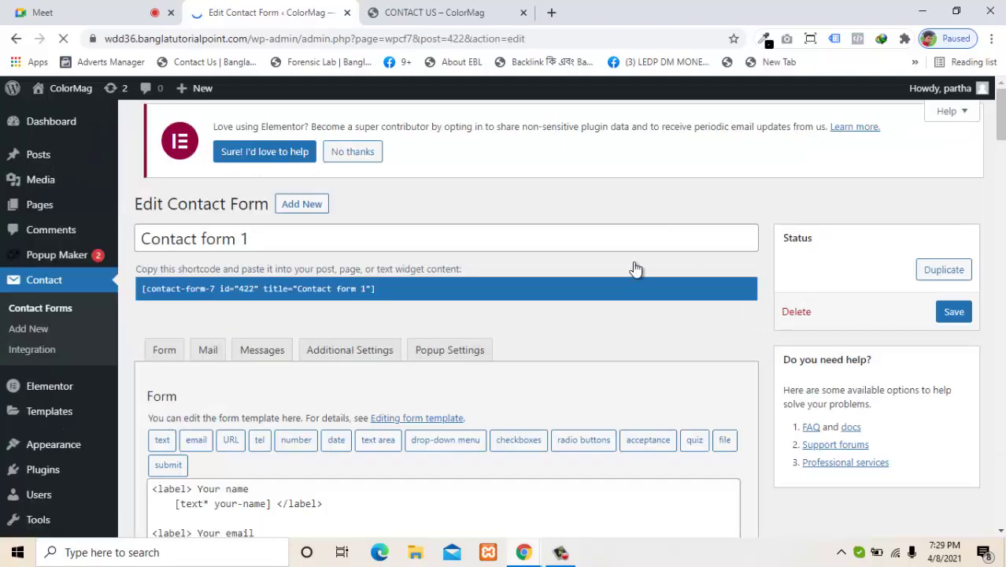
scroll(522, 350, "down", 2)
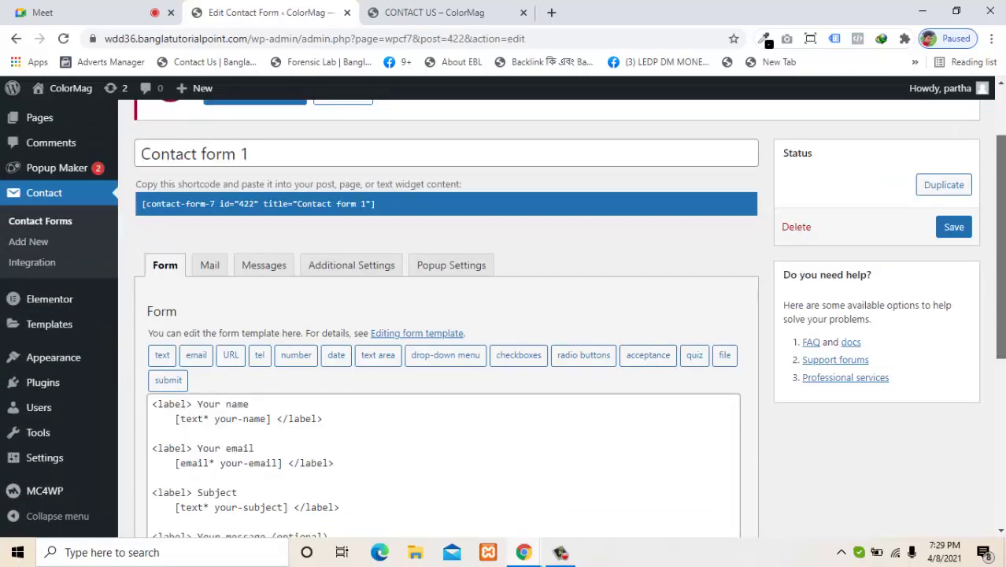
scroll(1001, 303, "down", 2)
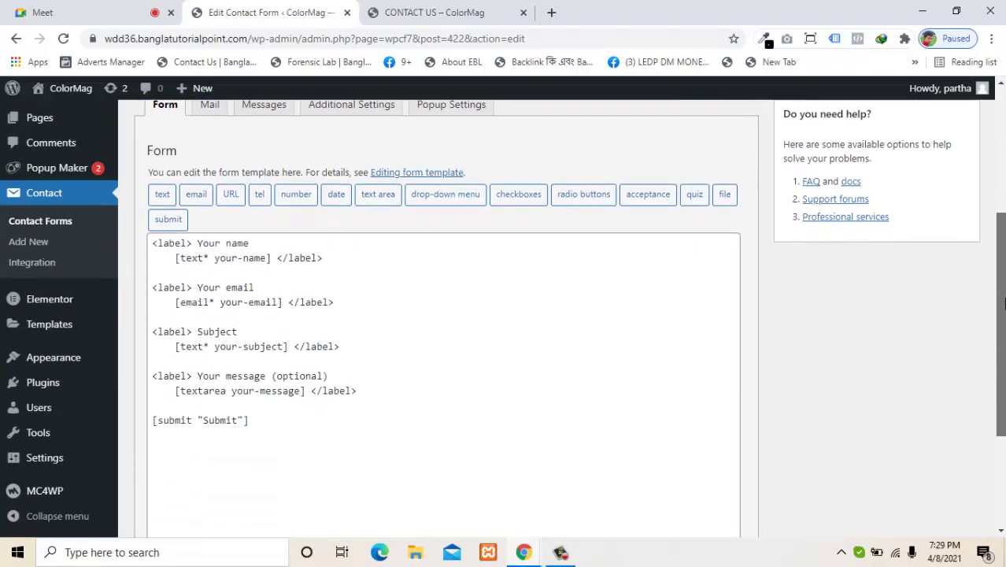
scroll(998, 237, "up", 2)
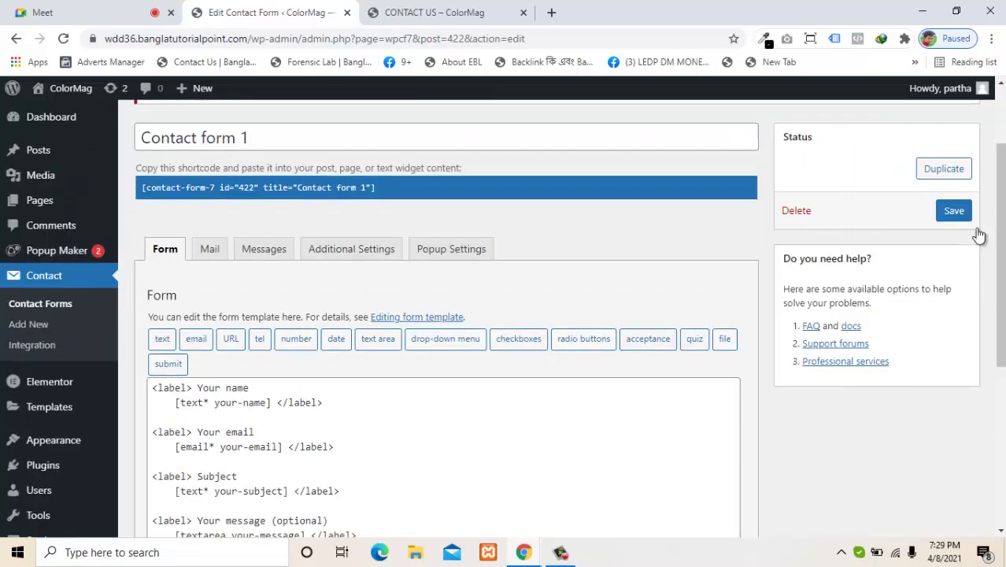
left_click(16, 39)
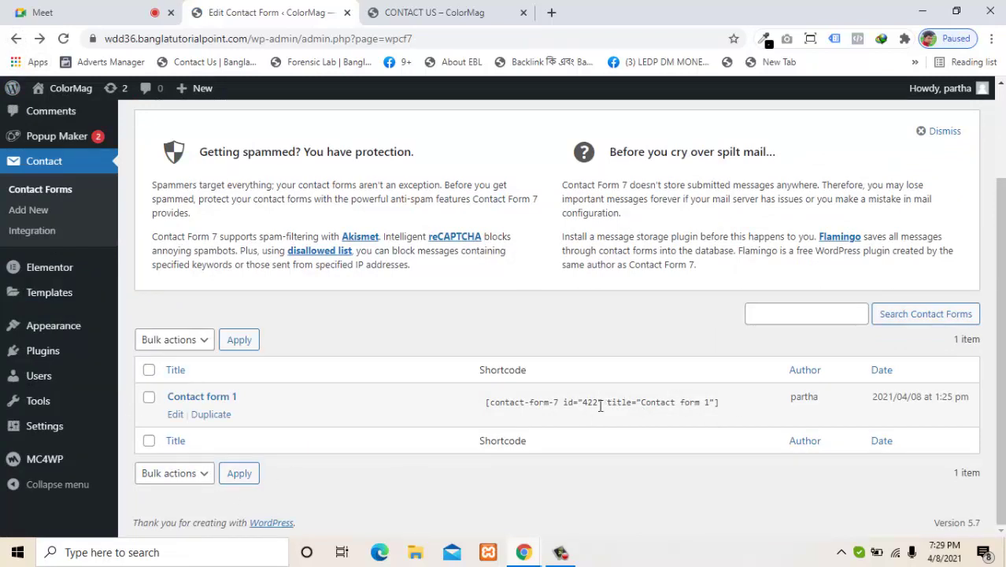
left_click(460, 13)
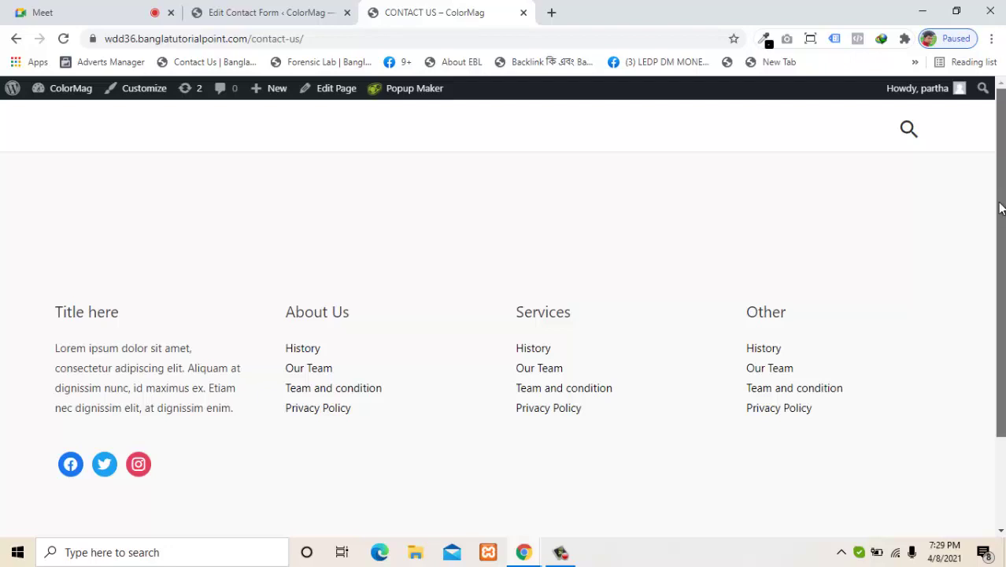
Step: Edit the page in Elementor and insert the saved section1 template with its document settings
scroll(1000, 197, "down", 2)
scroll(999, 191, "up", 2)
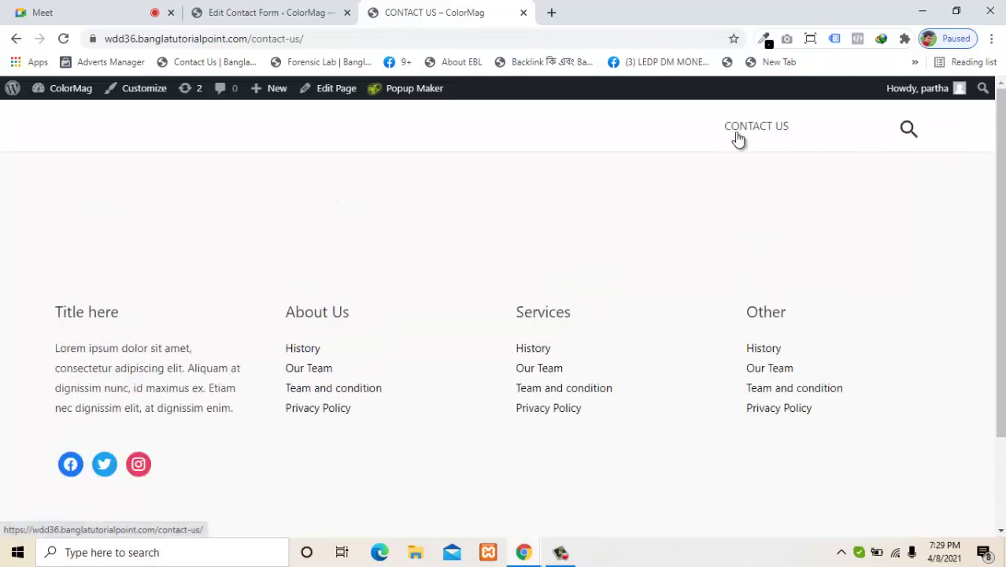
left_click(336, 91)
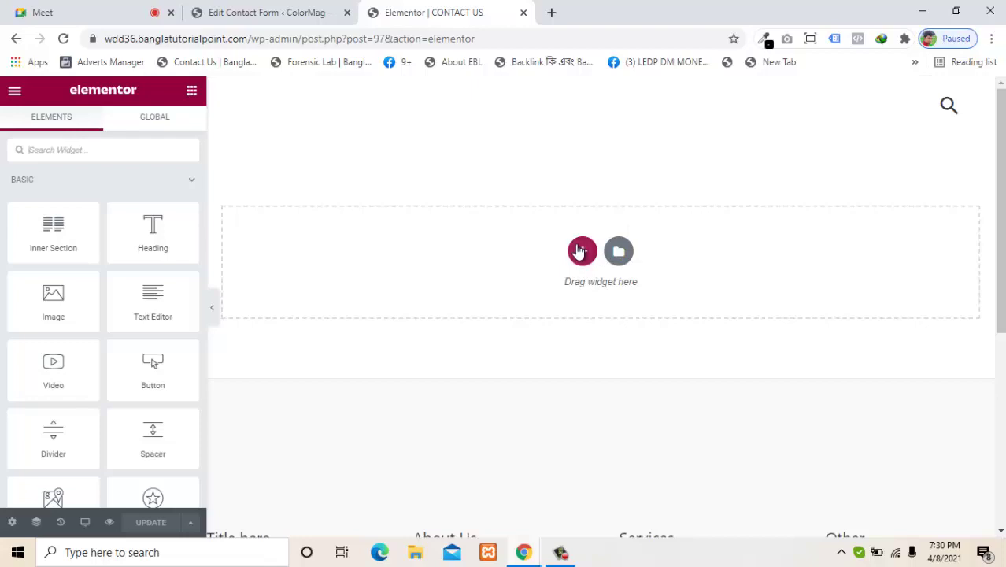
left_click(619, 252)
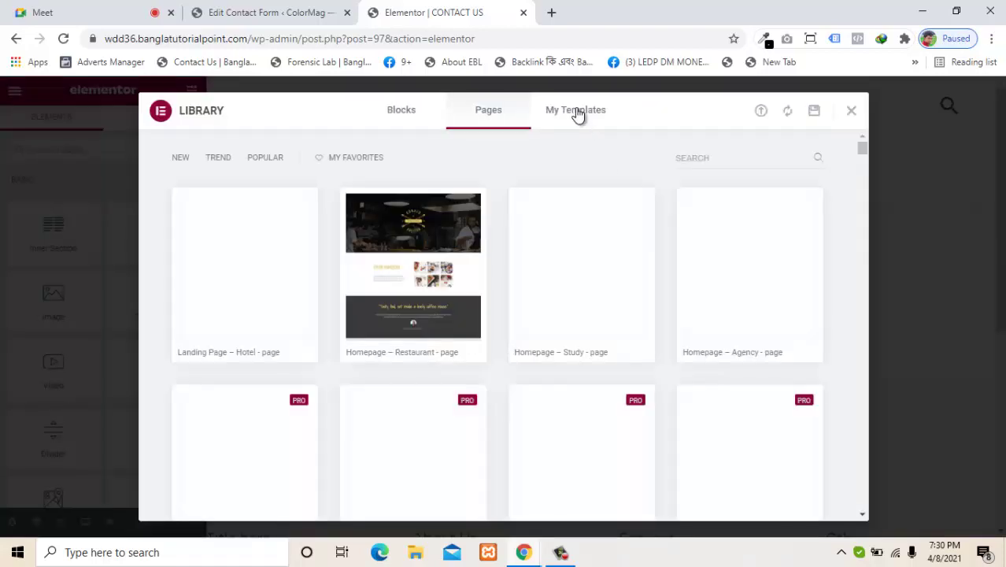
left_click(577, 112)
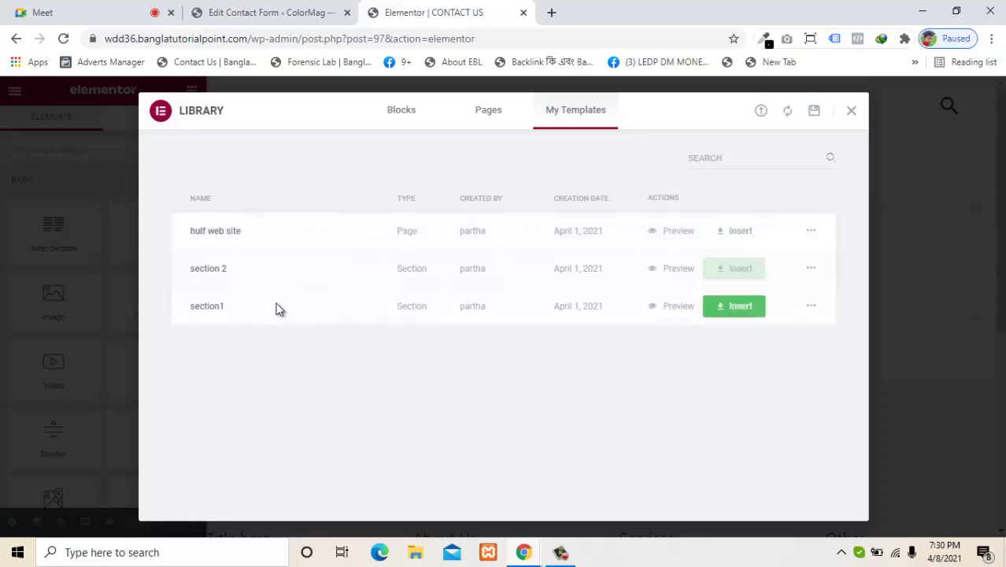
left_click(757, 311)
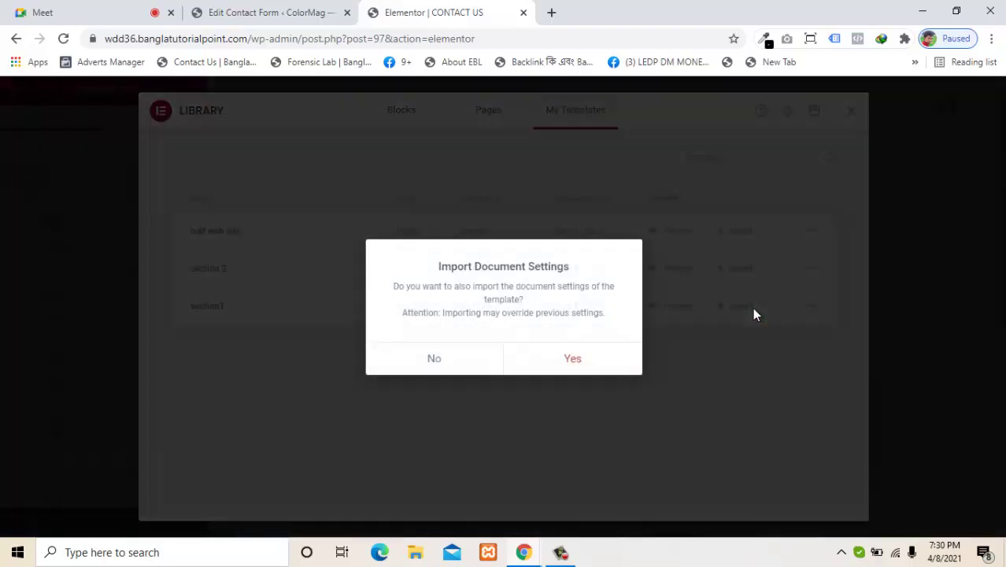
left_click(572, 364)
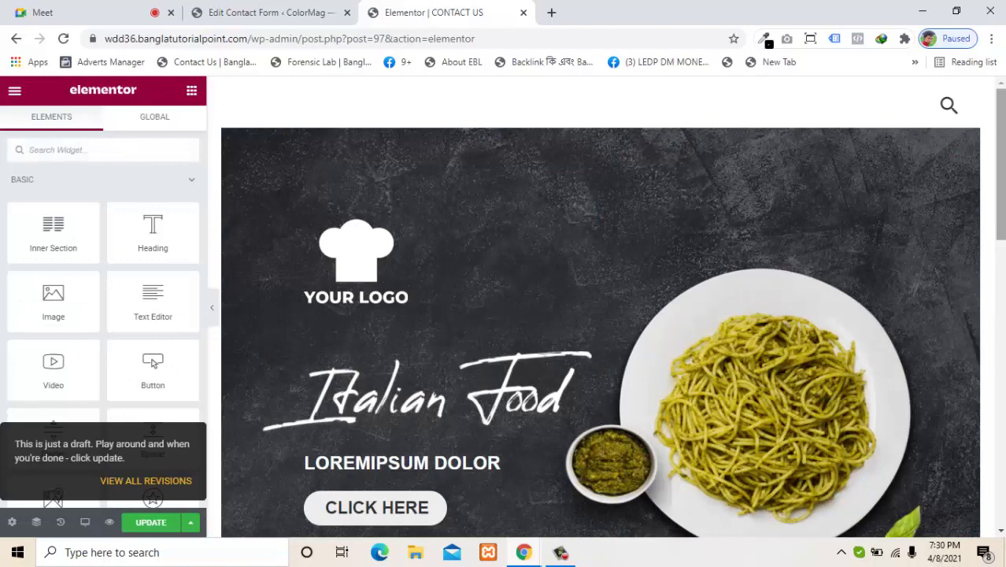
left_click_drag(1000, 197, 985, 217)
left_click_drag(1000, 170, 998, 148)
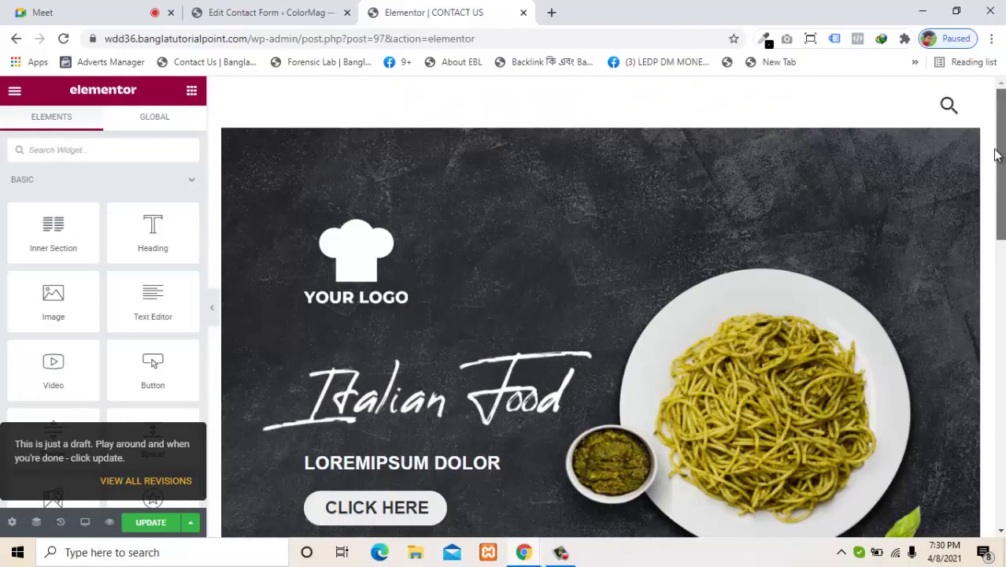
left_click(601, 119)
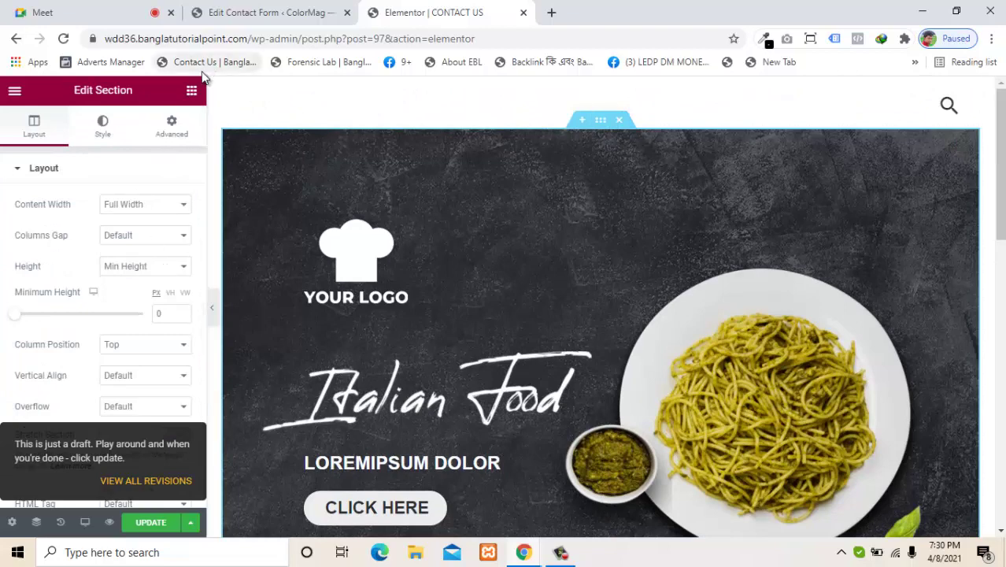
Step: Unlink the banner section's Advanced margins, try a negative top margin, and reset it to 0
left_click(191, 90)
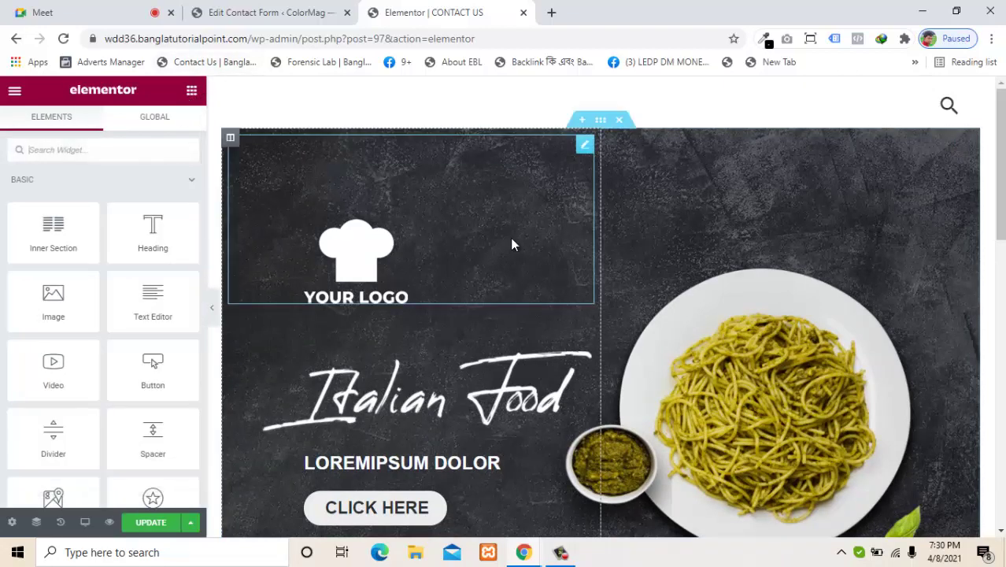
left_click(600, 121)
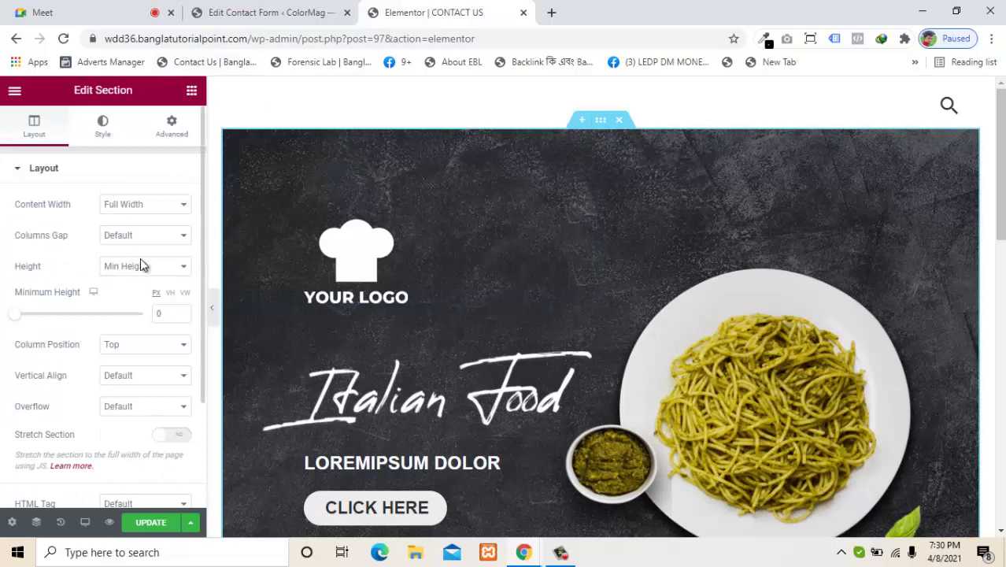
left_click(174, 128)
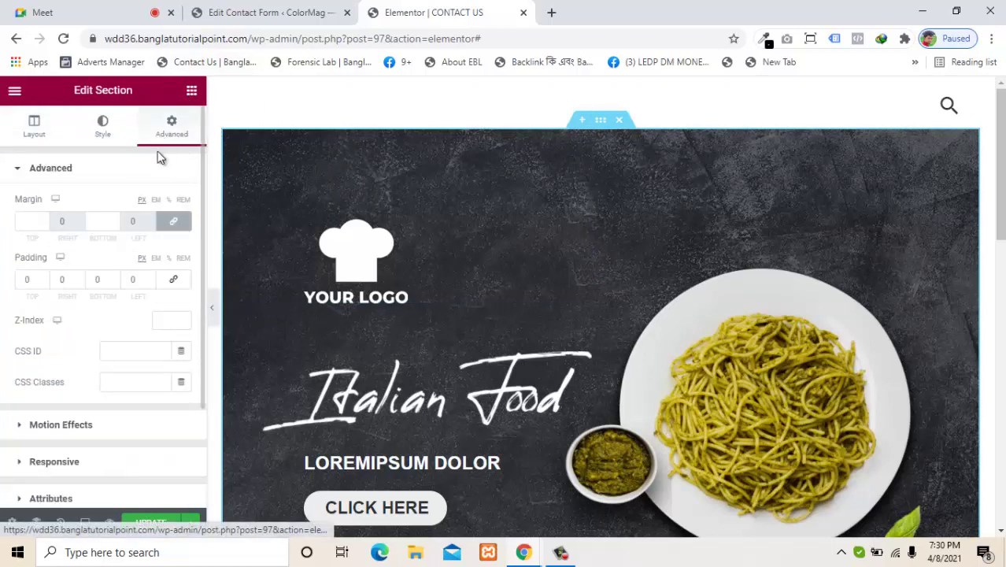
left_click(173, 222)
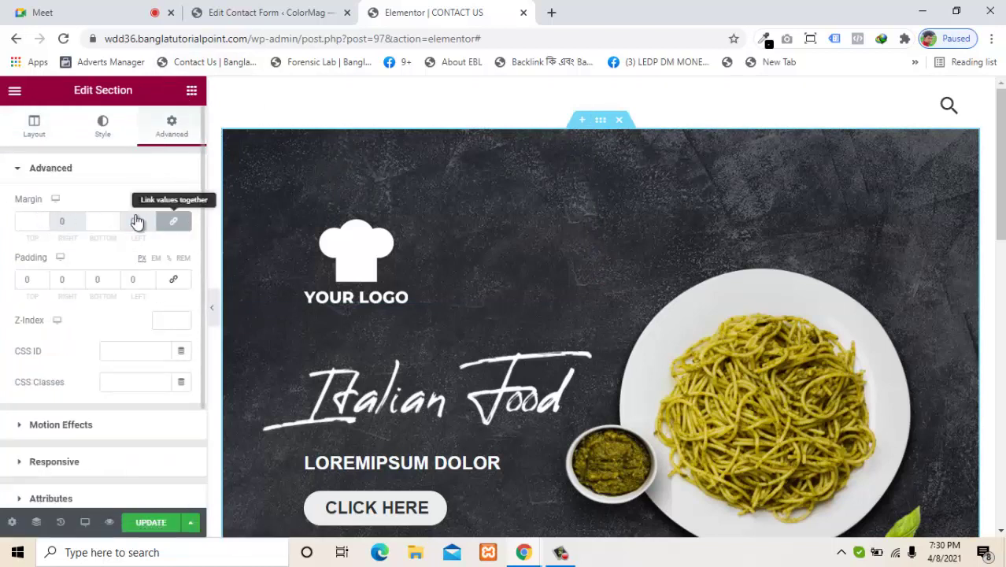
left_click_drag(44, 225, 44, 225)
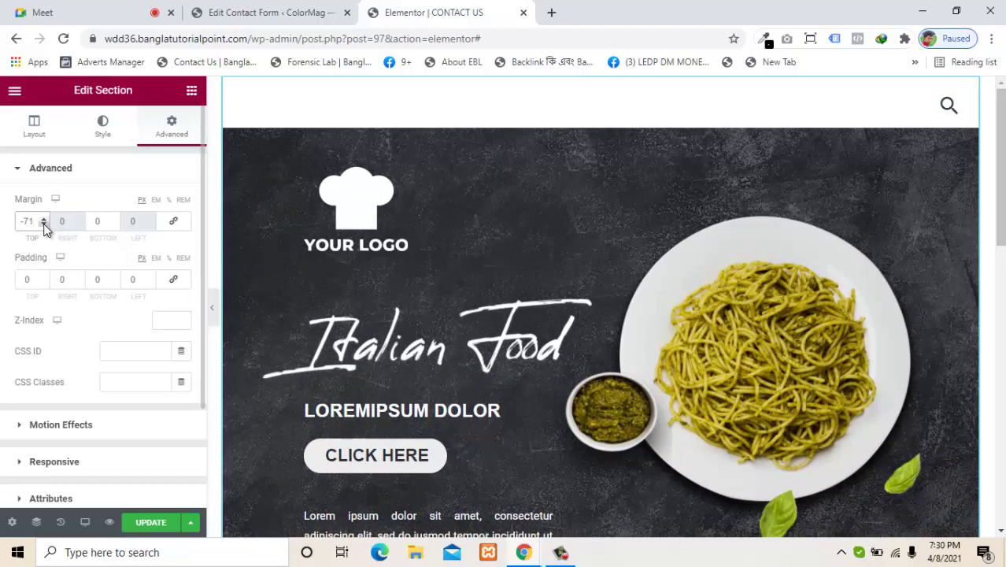
key("BackSpace")
key("BackSpace")
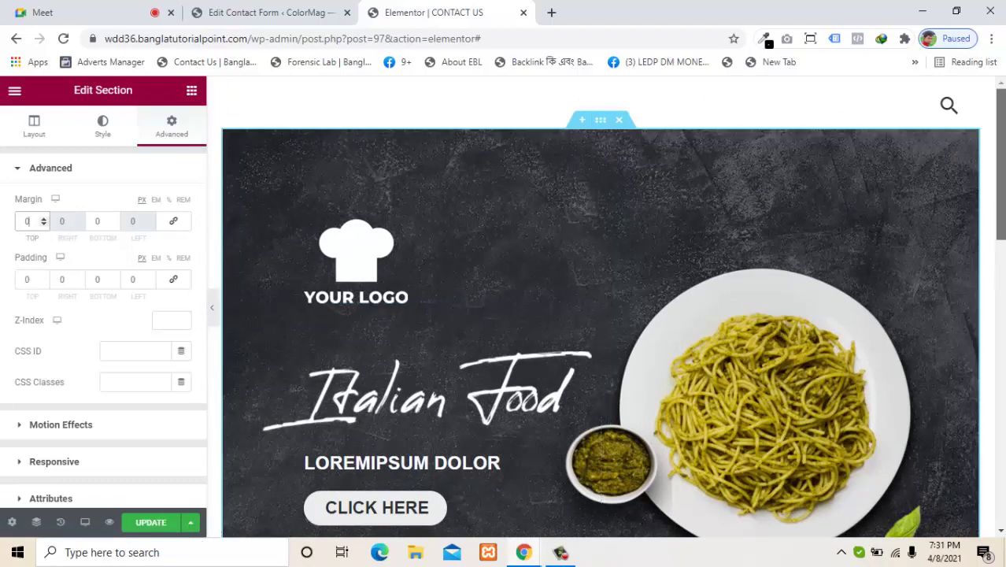
left_click_drag(996, 213, 996, 236)
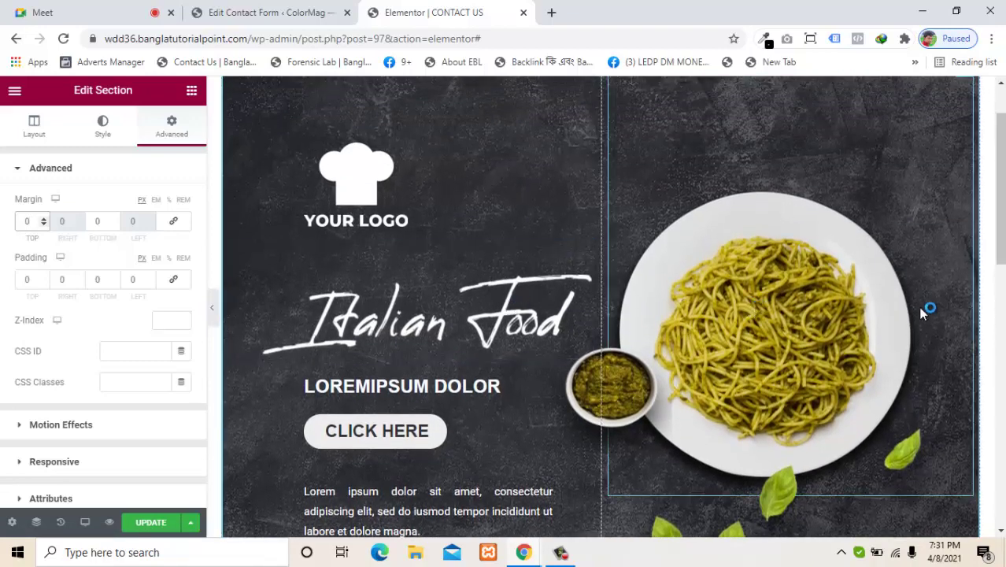
scroll(916, 223, "up", 1)
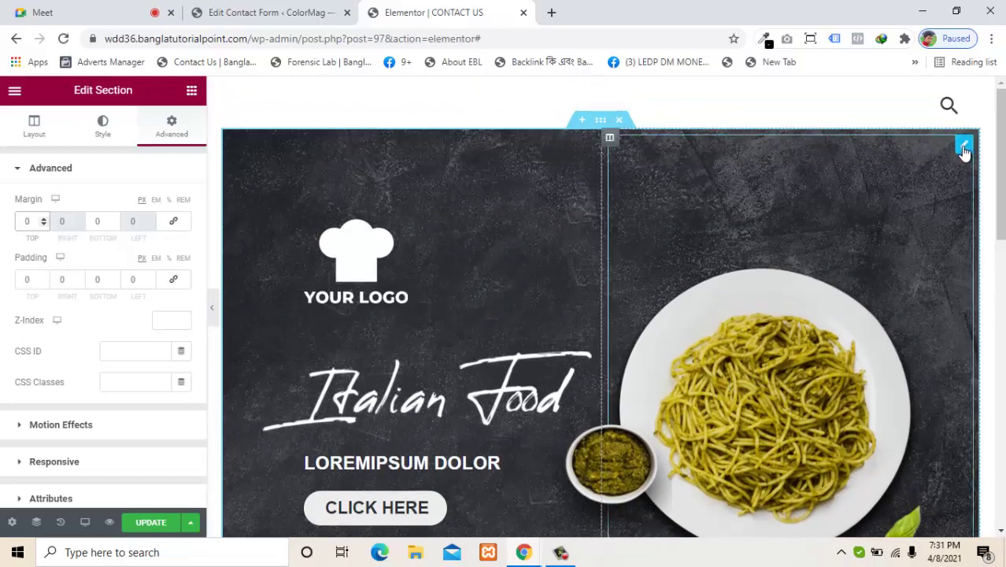
Step: Delete four banner widgets: spaghetti image, logo, paragraph text and CLICK HERE button
right_click(871, 331)
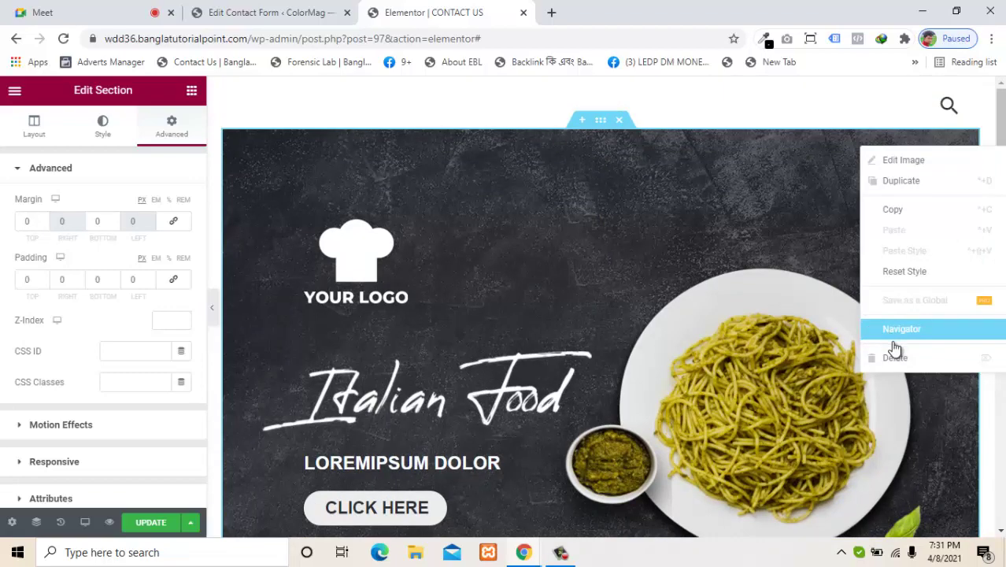
left_click(895, 358)
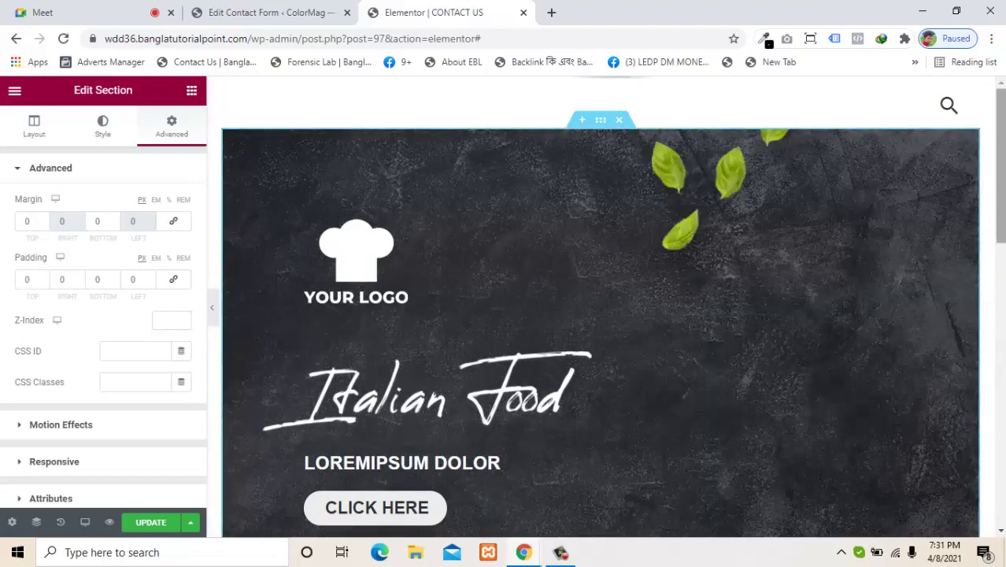
left_click_drag(1001, 203, 1002, 289)
scroll(982, 254, "up", 3)
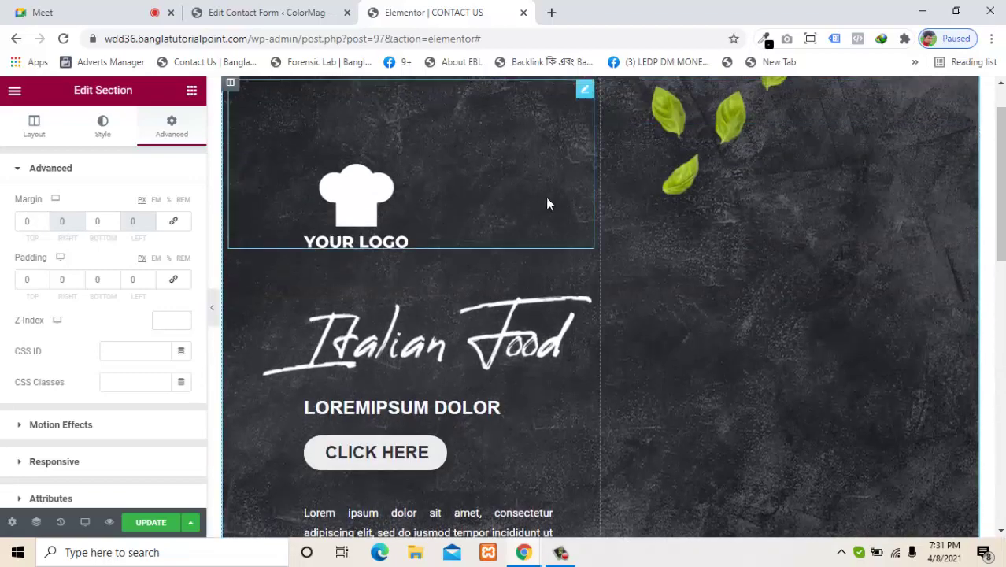
right_click(585, 92)
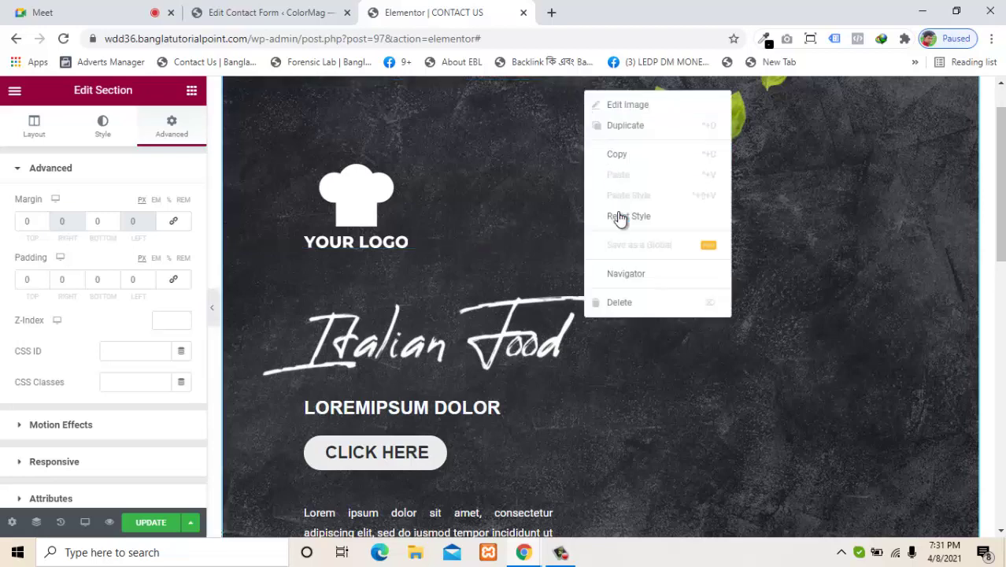
left_click(630, 309)
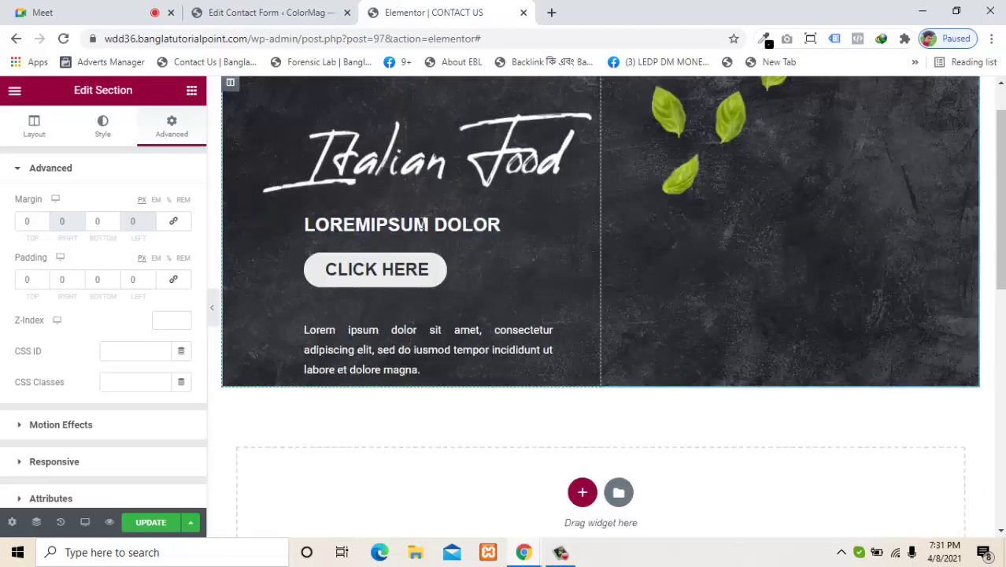
scroll(996, 224, "up", 1)
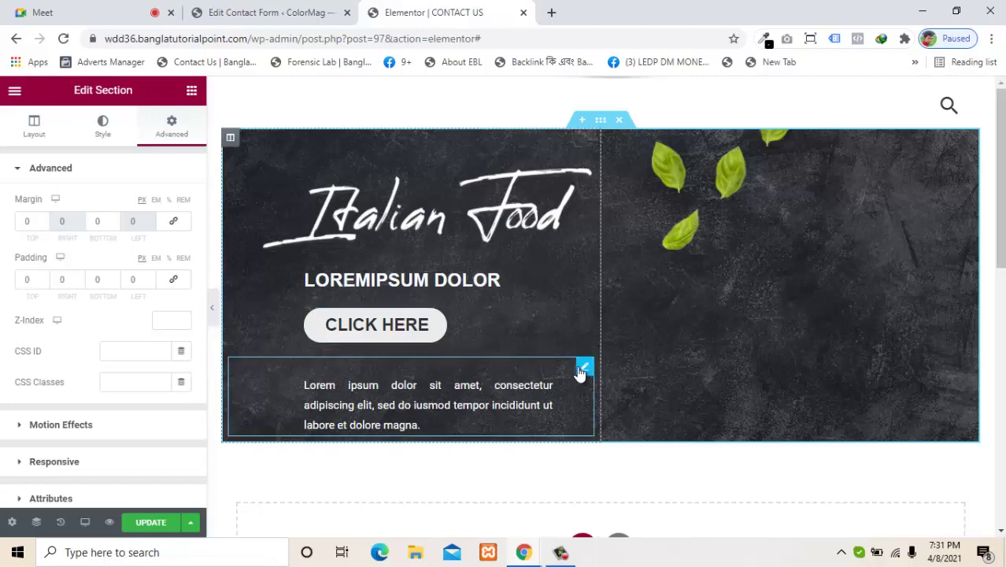
right_click(580, 373)
left_click(590, 520)
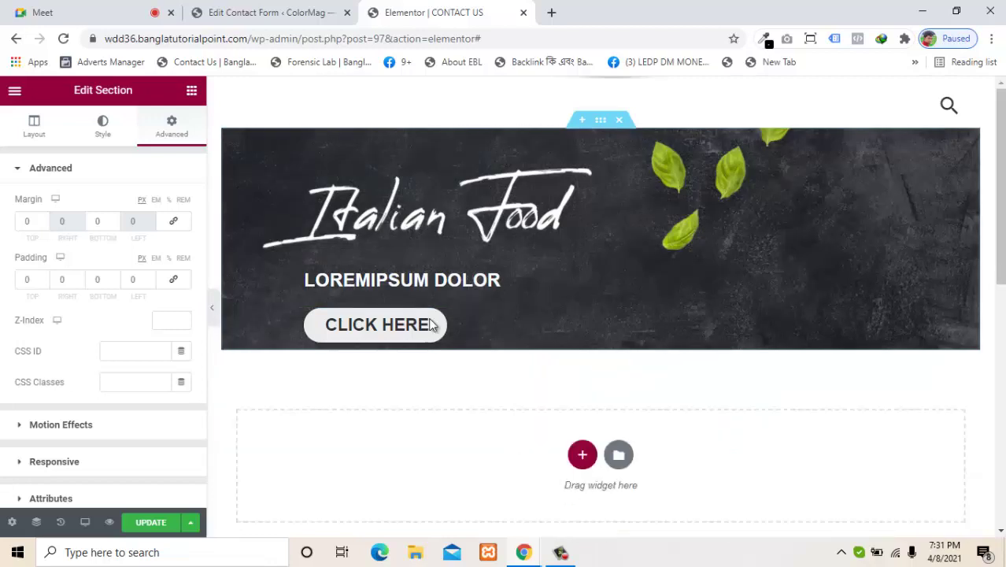
right_click(584, 317)
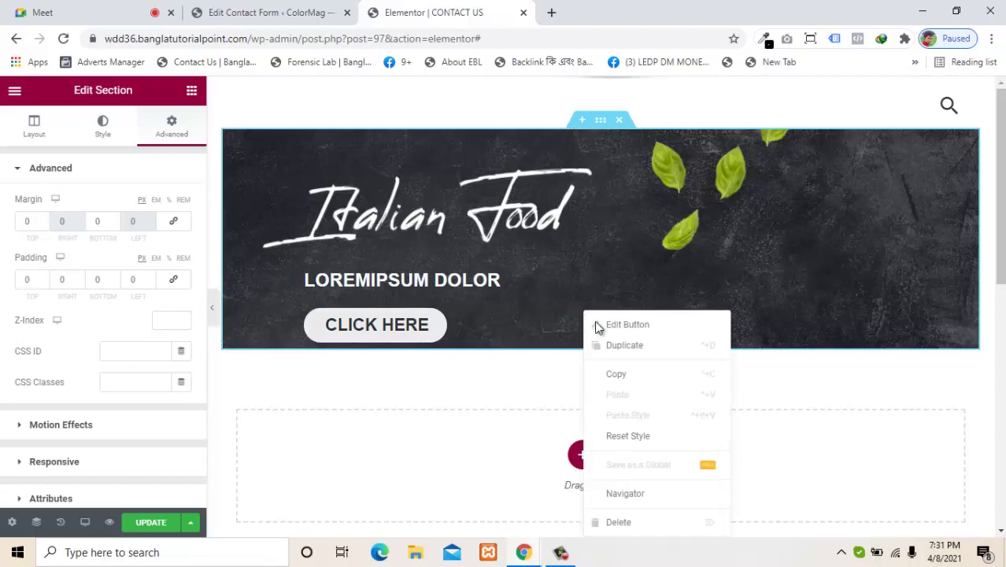
left_click(606, 522)
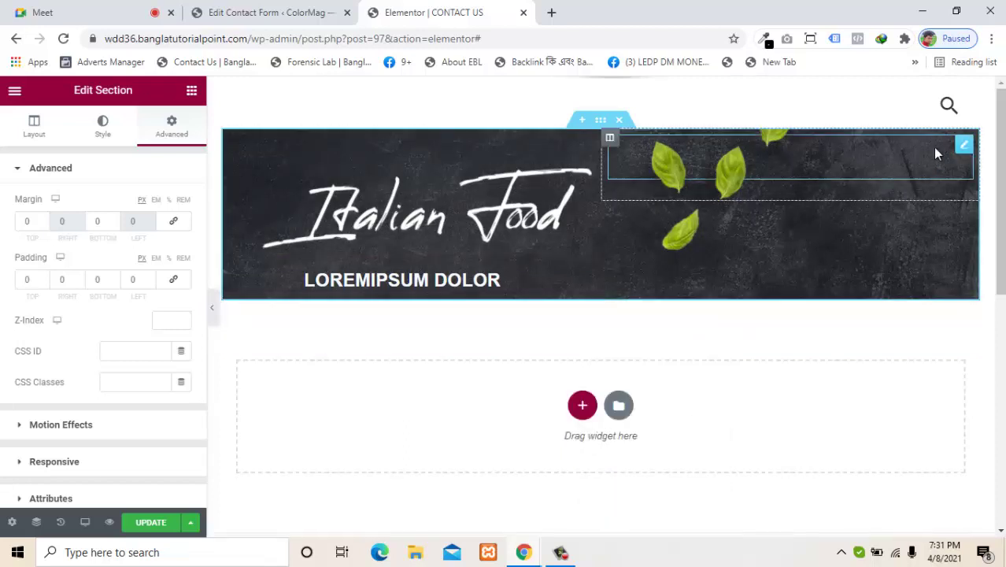
Step: Drop a Shortcode widget into the header's right column and apply the pasted Contact Form 7 shortcode
left_click(191, 91)
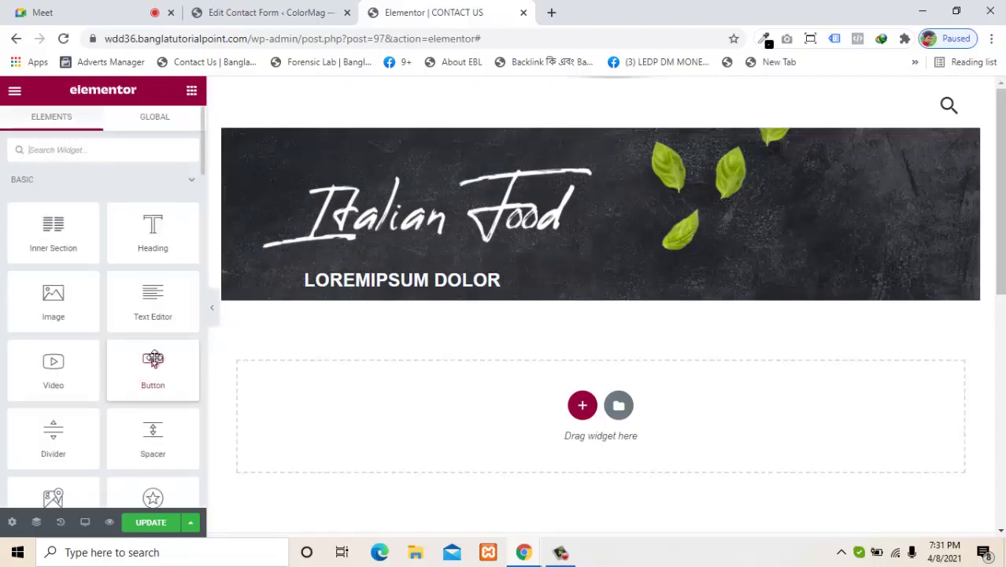
left_click(112, 146)
type("sh")
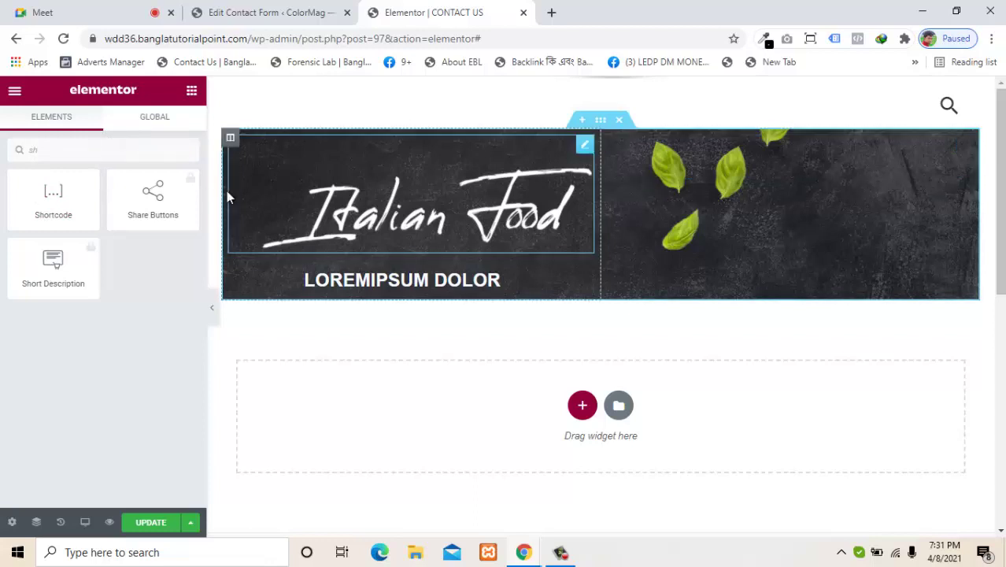
left_click_drag(49, 195, 675, 227)
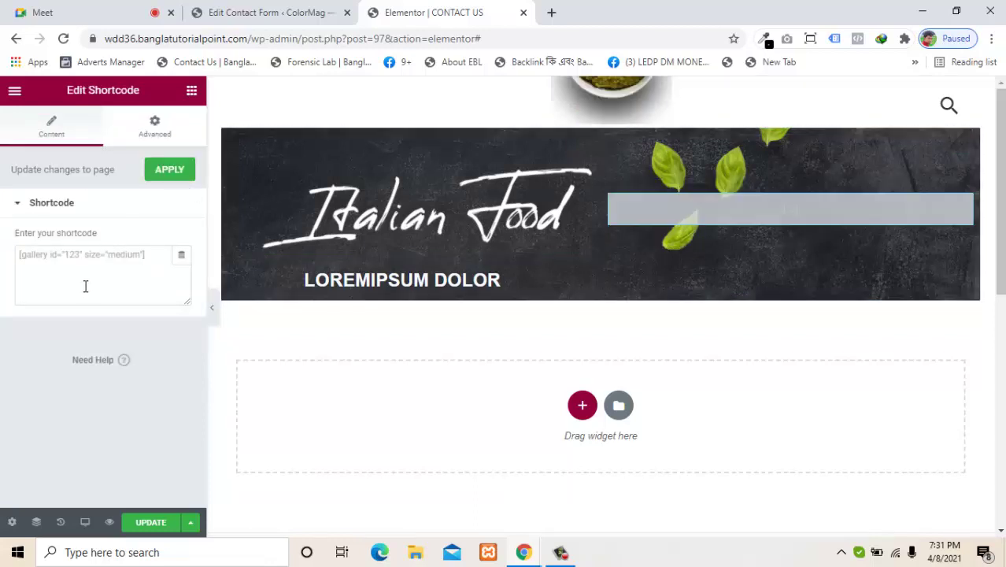
left_click(74, 257)
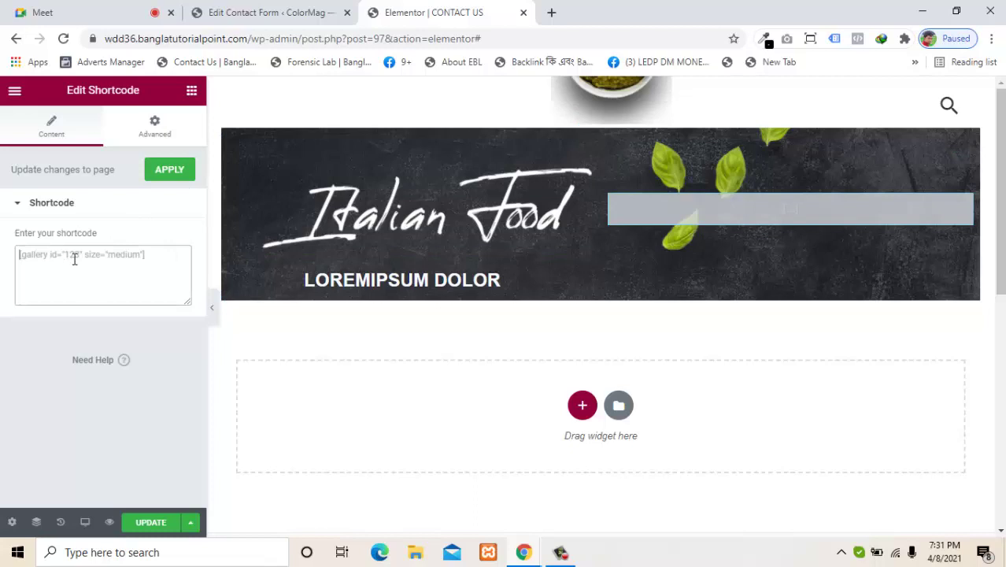
type("[contact-form-7 id=\"422\" title=\"Contact form 1\"]")
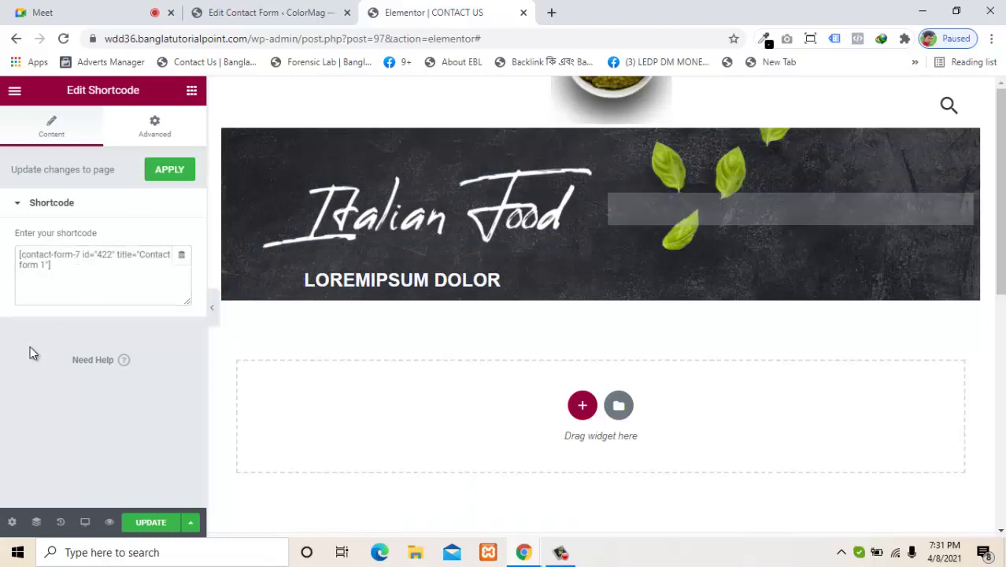
left_click(163, 174)
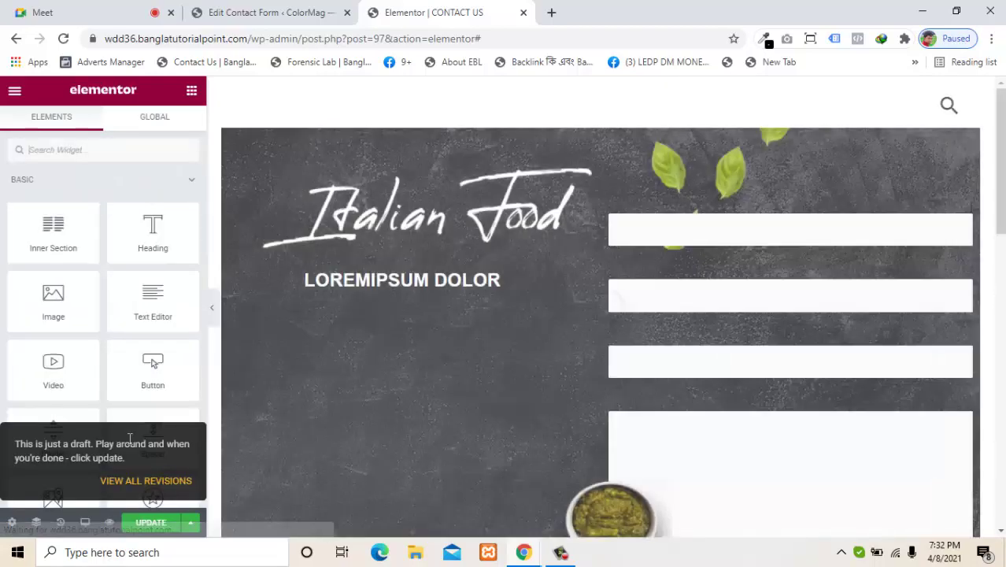
Step: Delete the pesto bowl image from the header
scroll(988, 234, "down", 4)
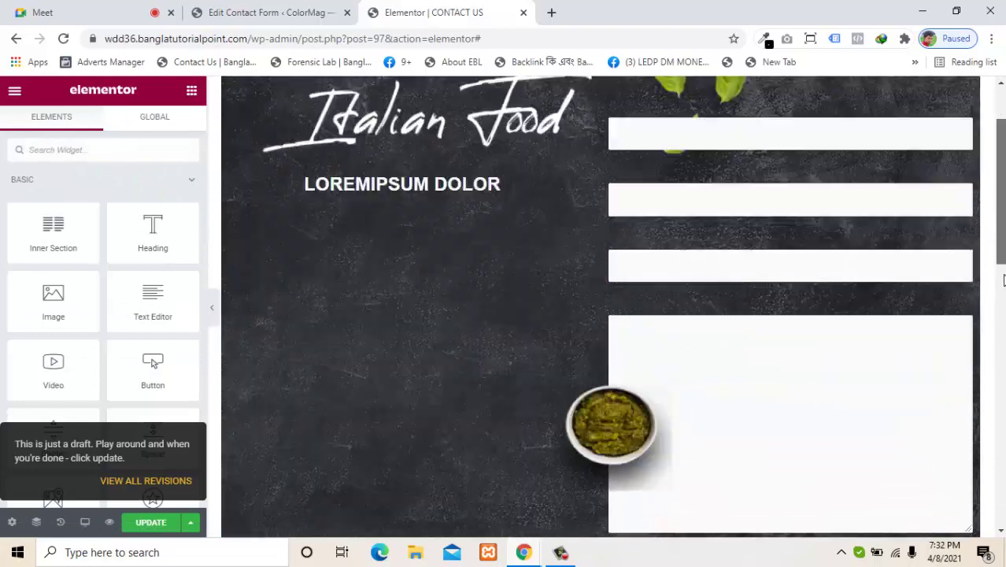
scroll(988, 233, "up", 3)
scroll(988, 234, "down", 1)
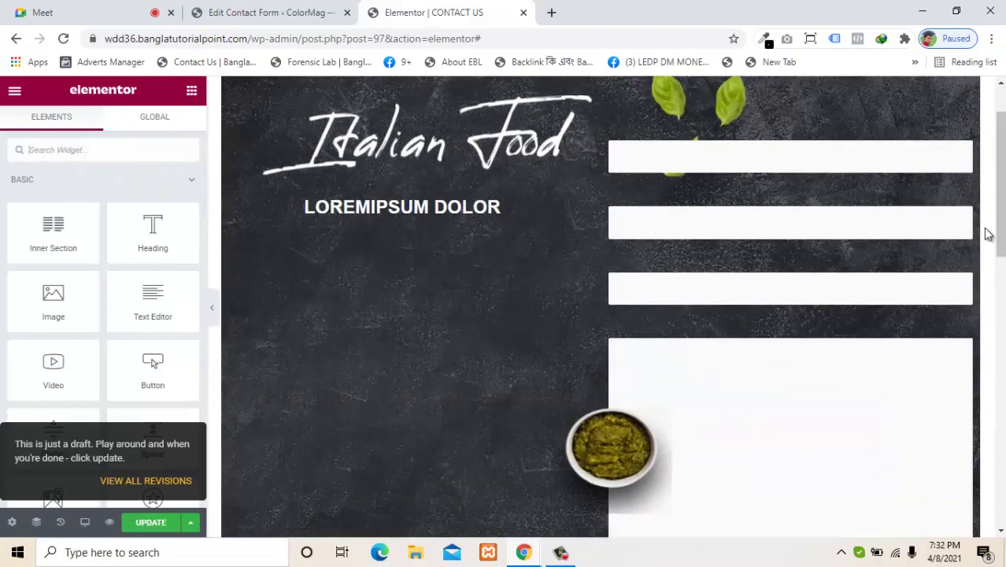
left_click(646, 456)
left_click_drag(646, 457, 537, 447)
right_click(612, 442)
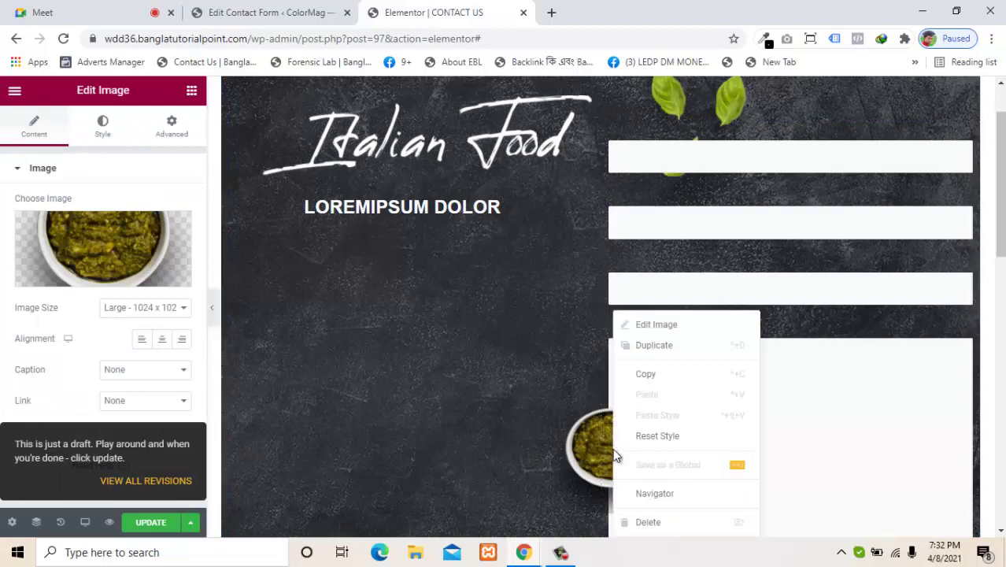
left_click(633, 521)
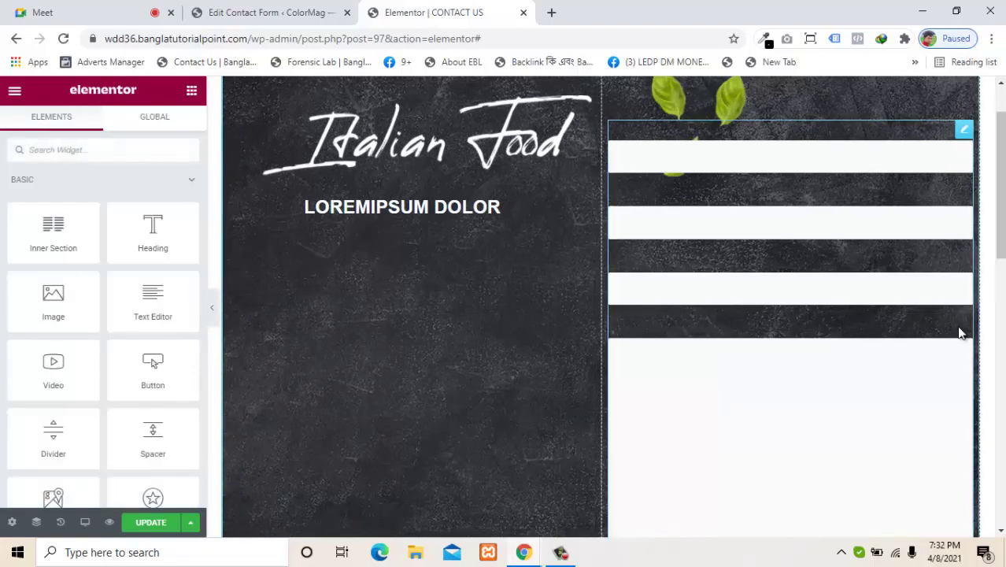
mouse_move(1002, 214)
left_mouse_down()
mouse_move(1004, 298)
mouse_move(991, 203)
left_mouse_up()
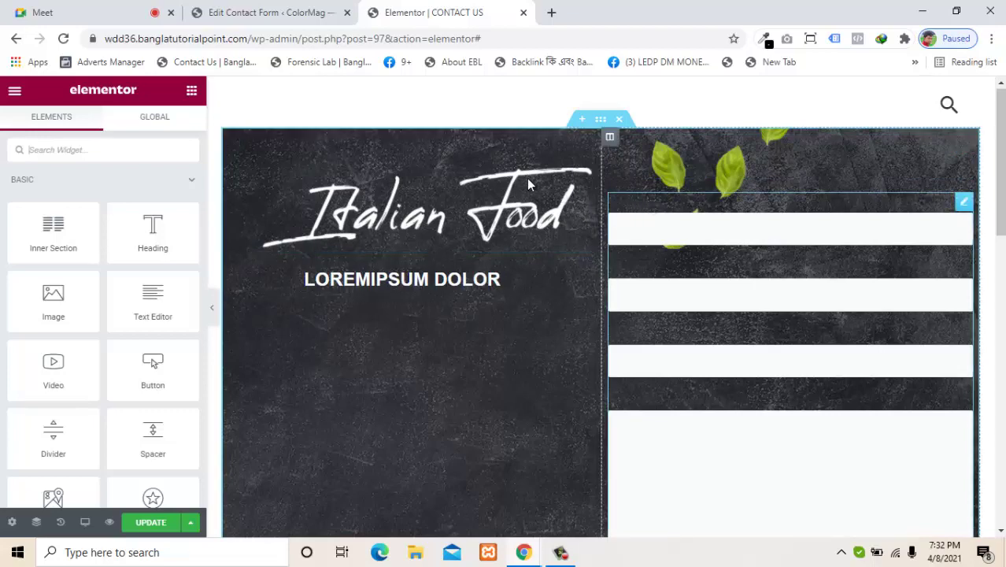
Step: Move the Italian Food image and LOREMIPSUM DOLOR heading right, delete the empty left column, then undo
left_click_drag(522, 188, 730, 181)
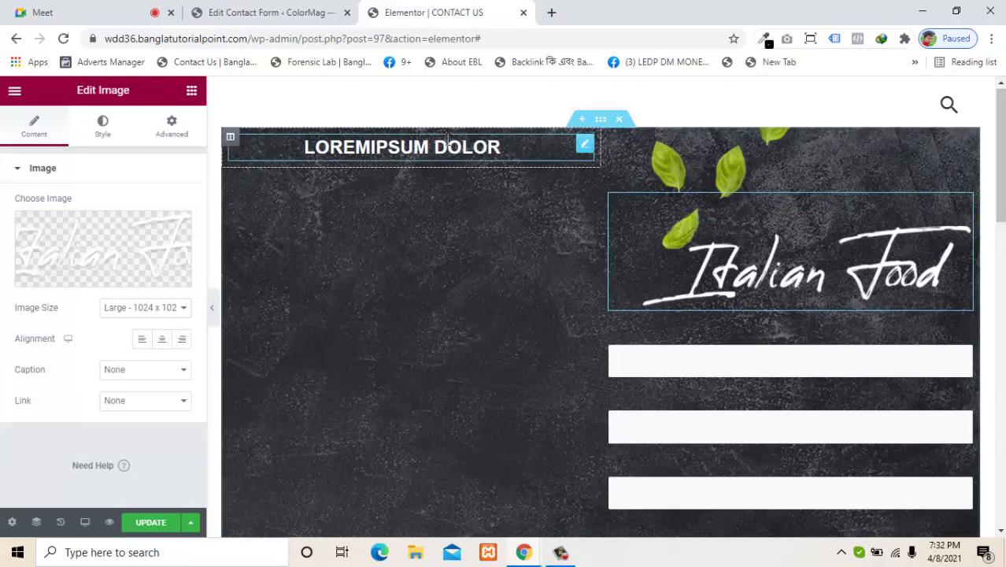
left_click(538, 154)
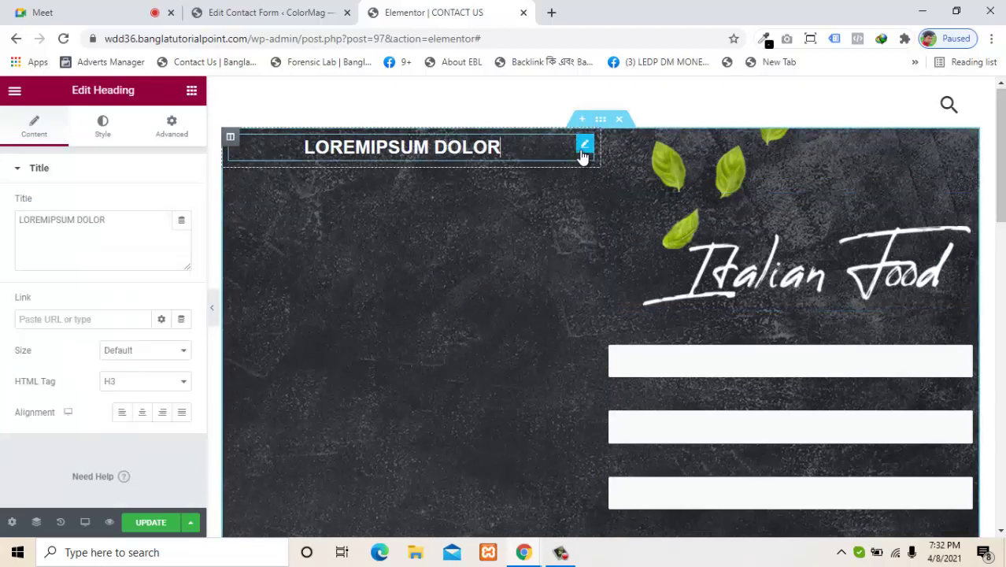
left_click_drag(585, 154, 785, 331)
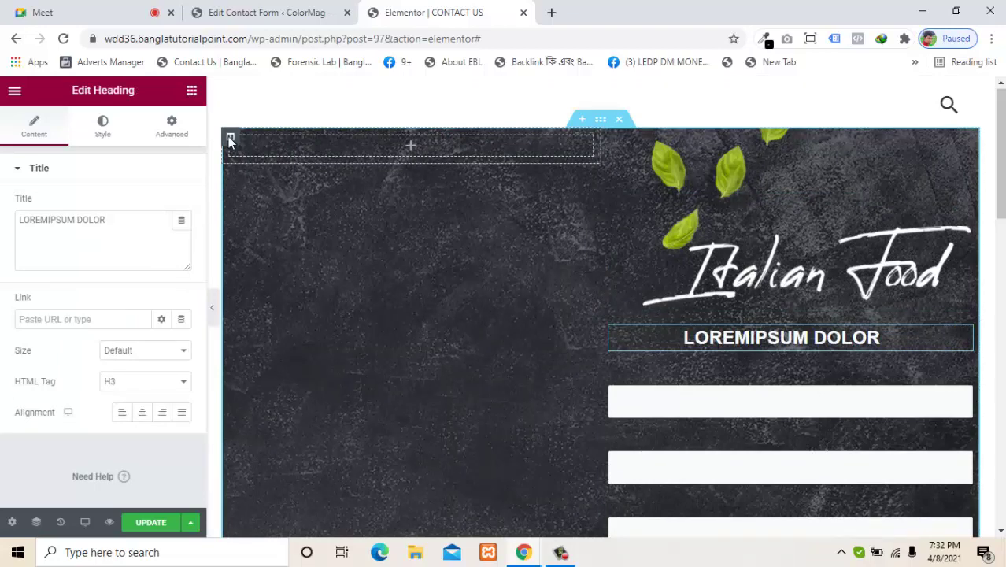
right_click(230, 140)
left_click(441, 233)
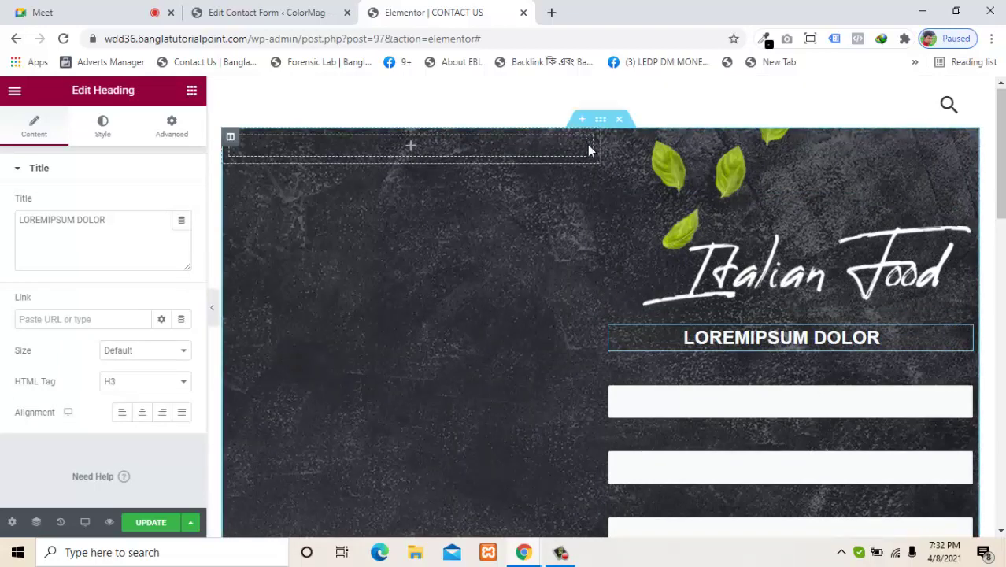
right_click(231, 140)
left_click(268, 346)
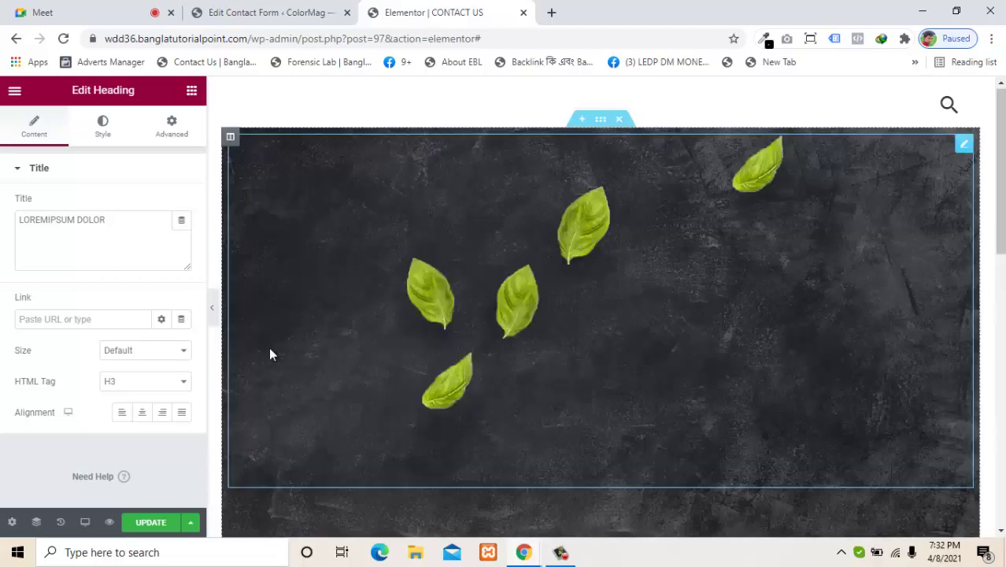
left_click_drag(995, 163, 986, 187)
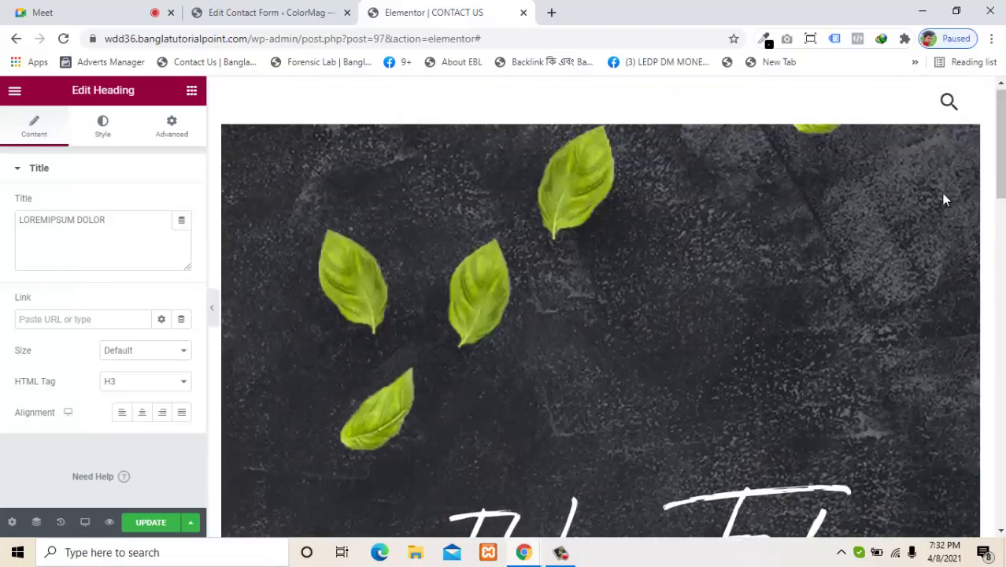
key("ctrl+z")
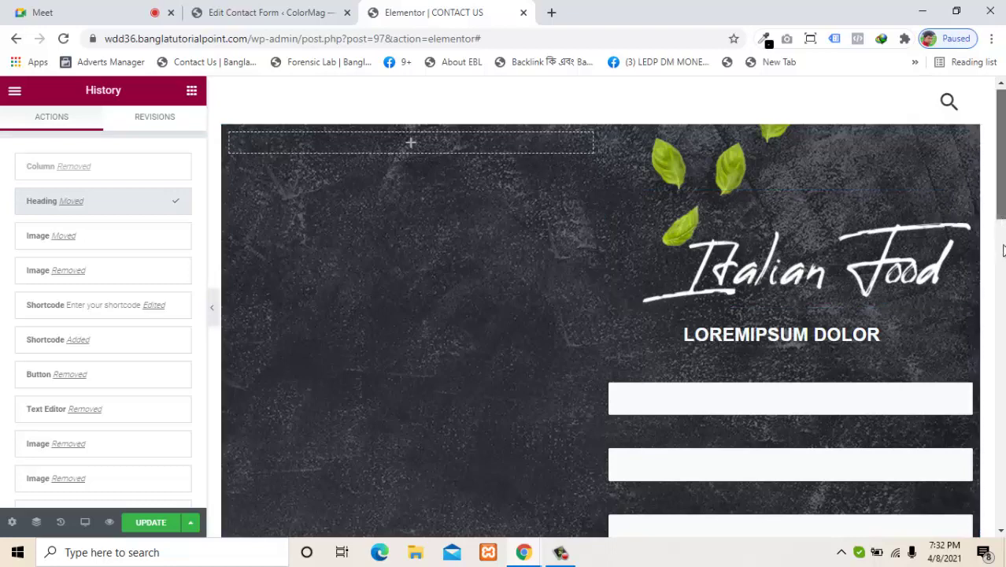
Step: Drag the Italian Food image and LOREMIPSUM DOLOR heading back into the left column
left_click_drag(1003, 216, 970, 213)
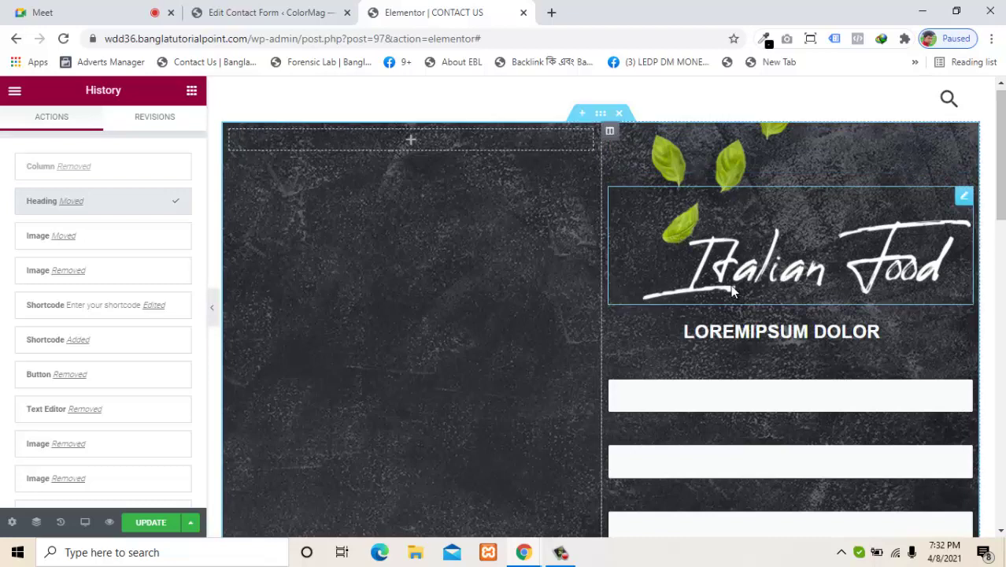
left_click_drag(612, 261, 407, 126)
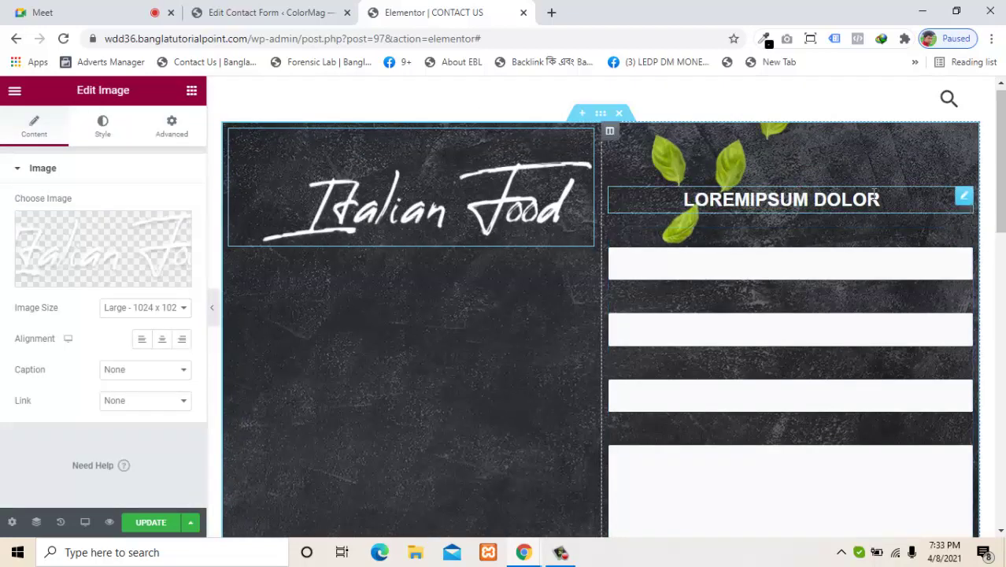
left_click_drag(965, 197, 456, 279)
left_click_drag(962, 196, 482, 226)
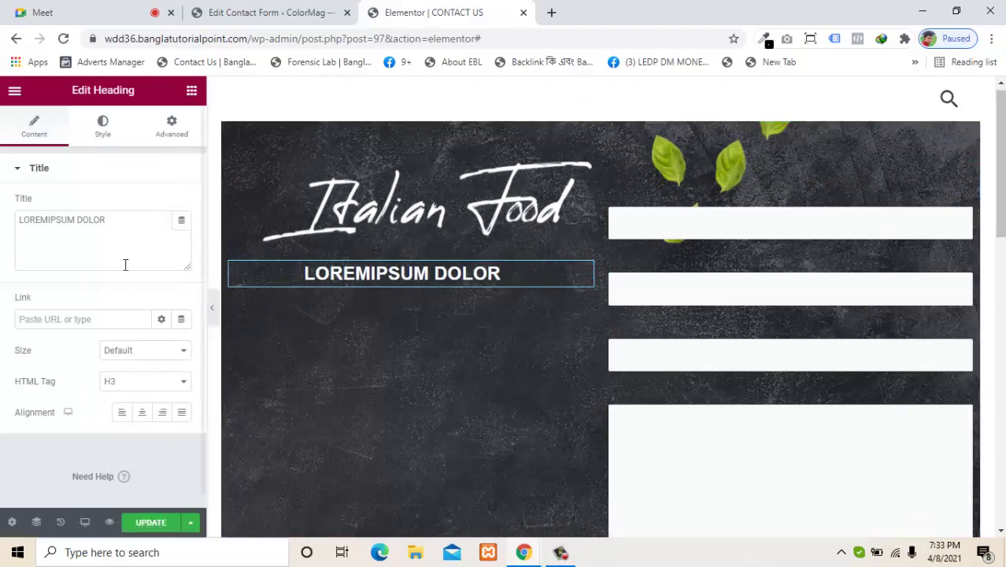
Step: Add a text block under the LOREMIPSUM DOLOR heading with several joined lorem ipsum paragraphs
left_click(191, 90)
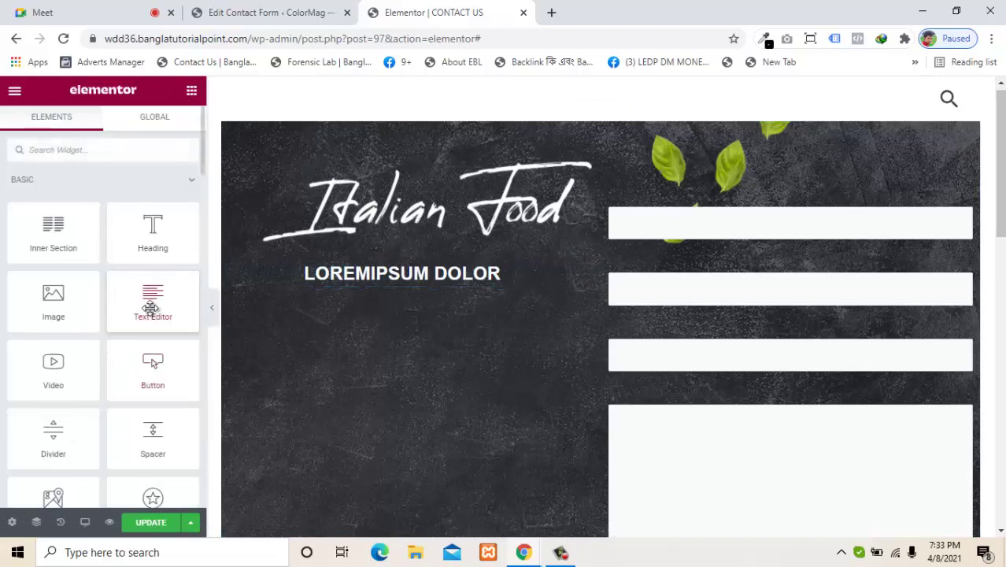
left_click_drag(157, 307, 418, 298)
left_click_drag(142, 304, 403, 276)
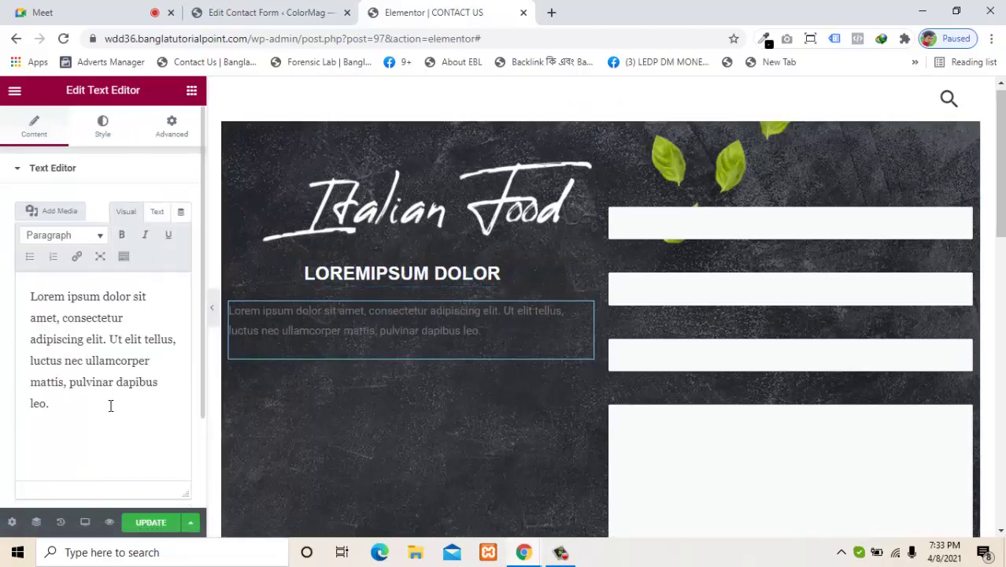
key("ctrl+a")
left_click(105, 407)
key("ctrl+v")
key("ctrl+v")
key("ctrl+v")
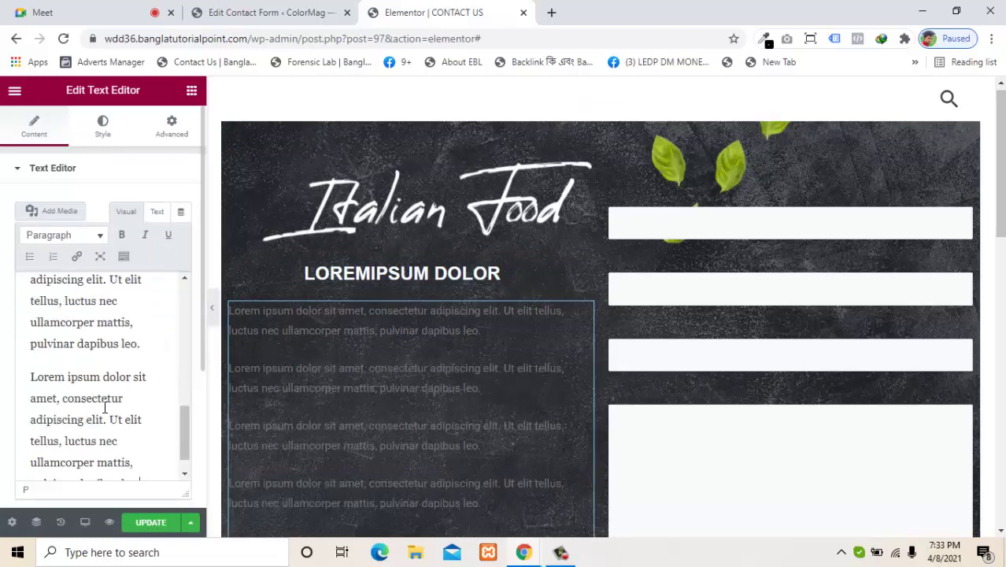
left_click(158, 212)
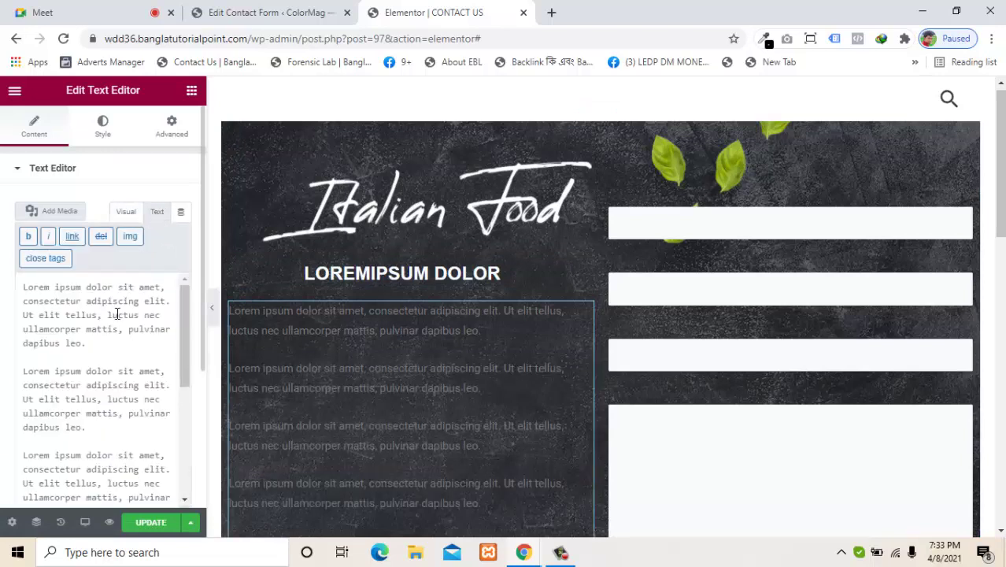
left_click(25, 367)
key("BackSpace")
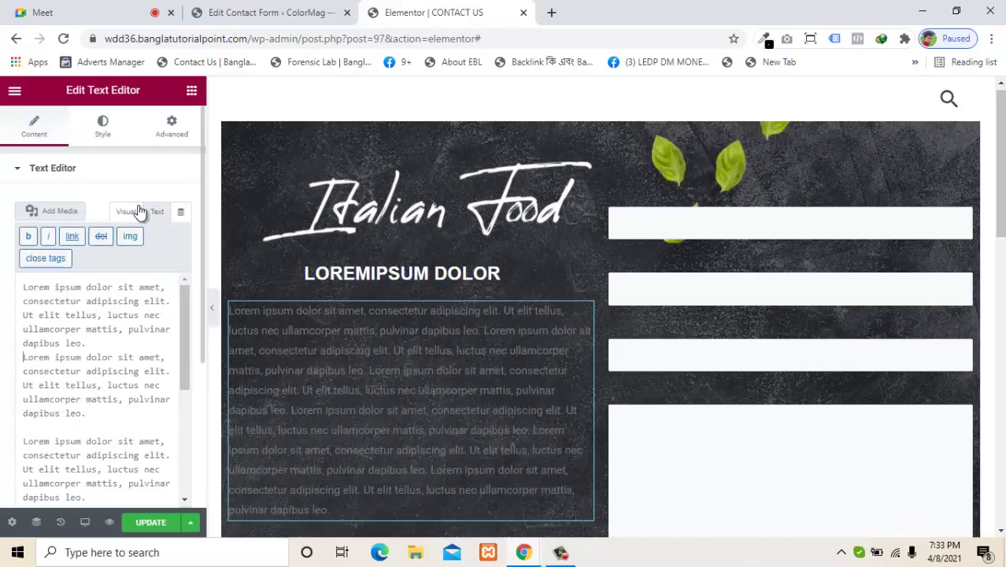
left_click(128, 212)
Step: Make the paragraph text near-white #F4F3F3 and justify it
left_click(104, 128)
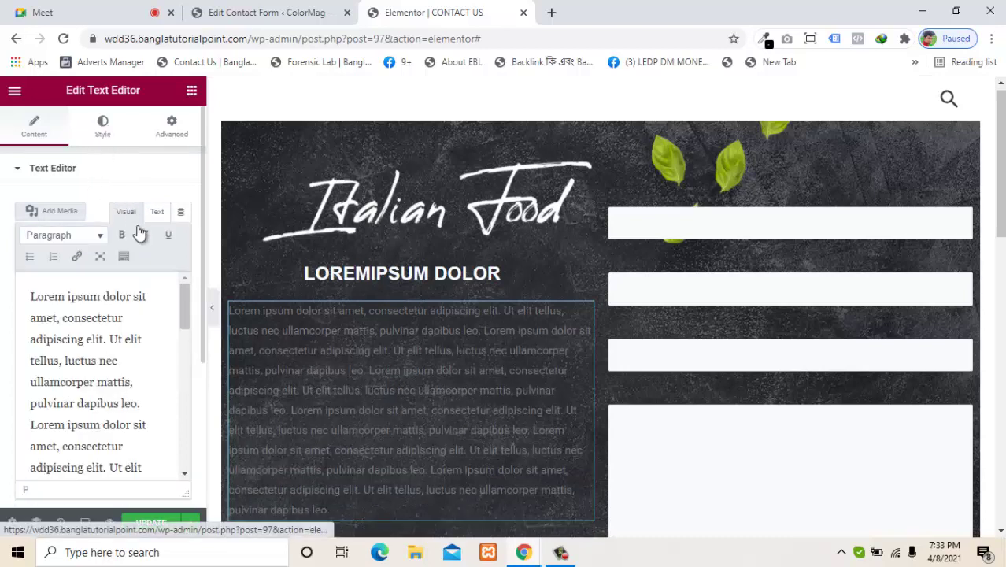
left_click(181, 237)
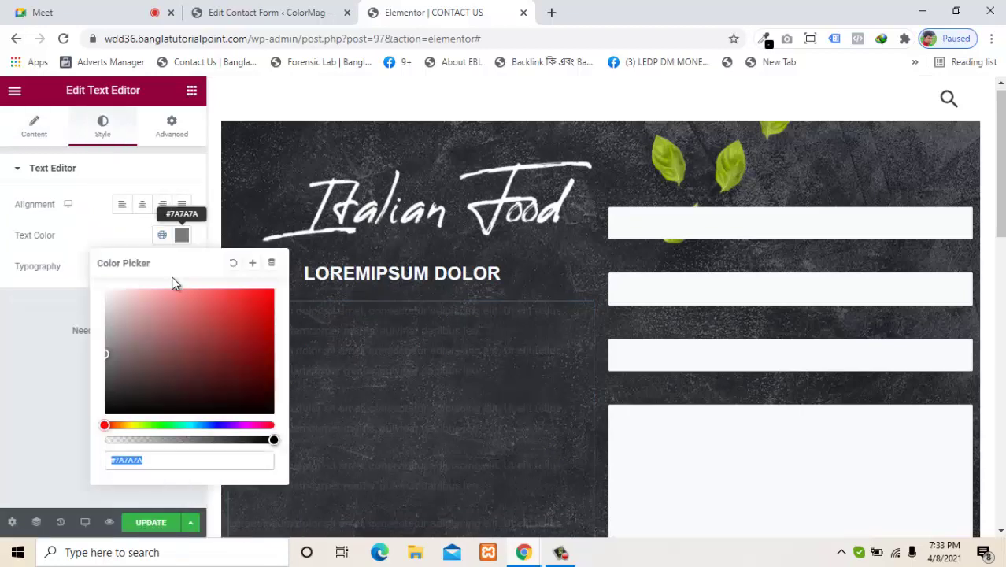
left_click_drag(112, 307, 104, 293)
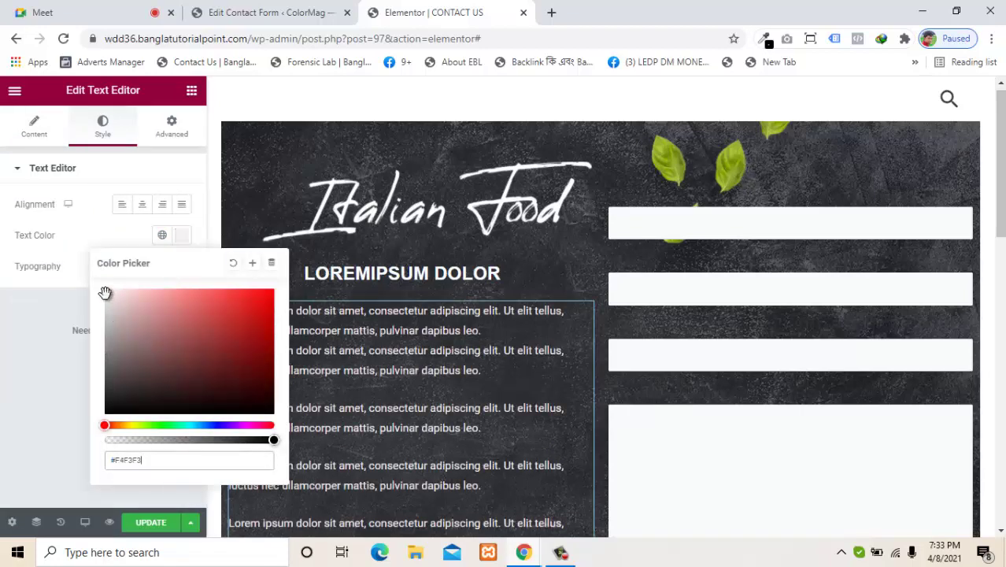
left_click(26, 354)
left_click(182, 207)
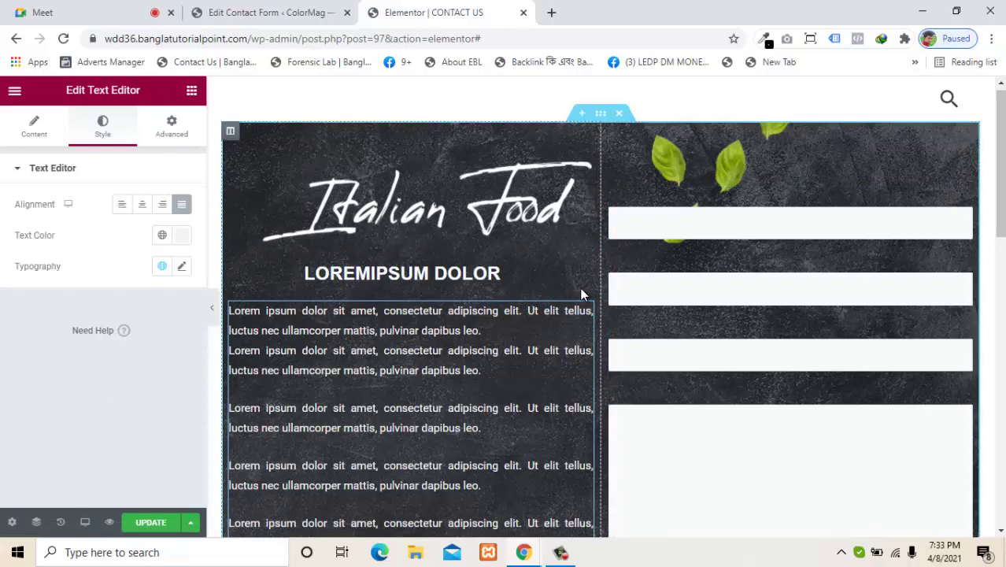
Step: Give the text block 24 px padding on all sides
left_click(172, 124)
left_click(152, 279)
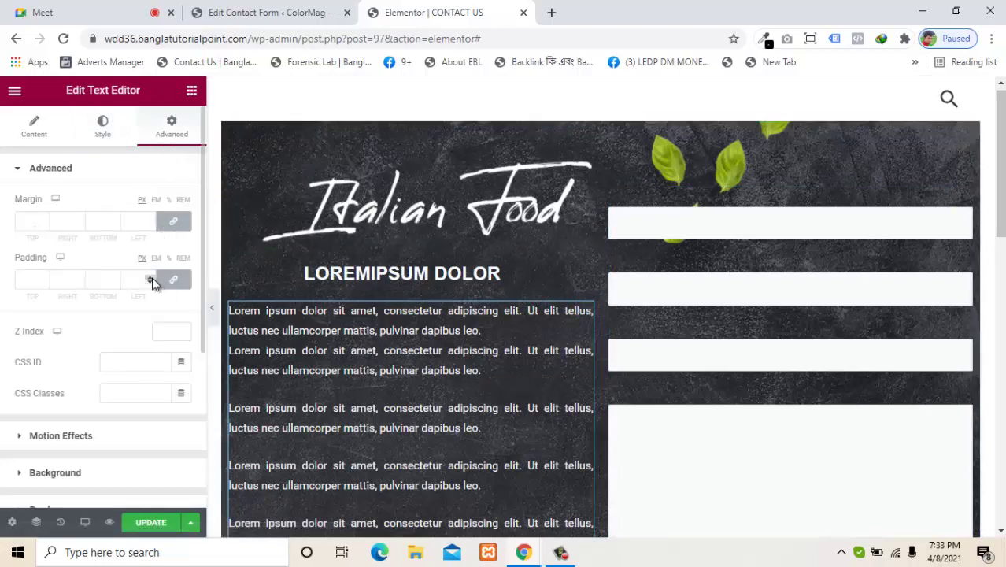
type("11")
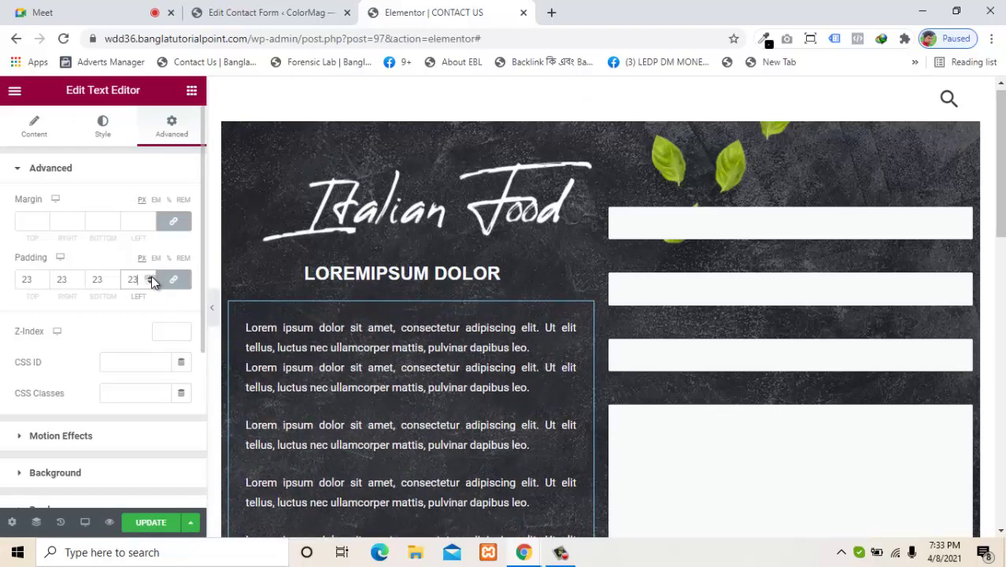
left_click(151, 276)
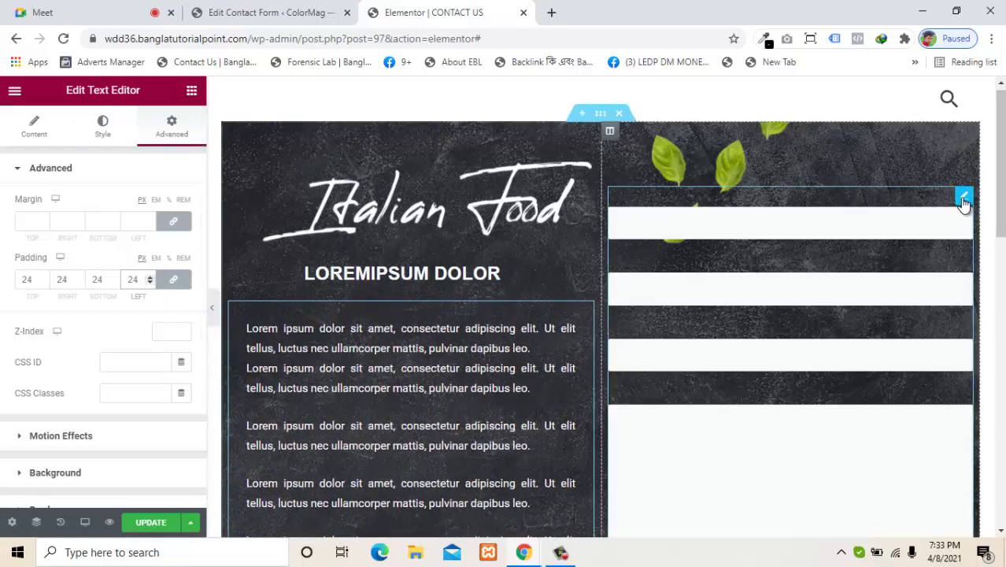
Step: Select the contact form widget and bring up its Advanced padding field
left_click(964, 196)
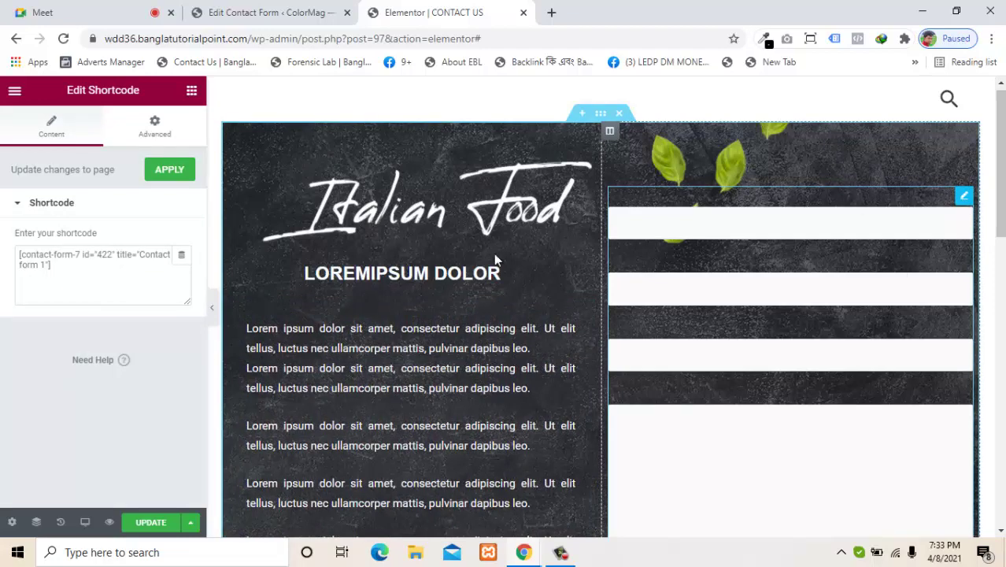
left_click(155, 124)
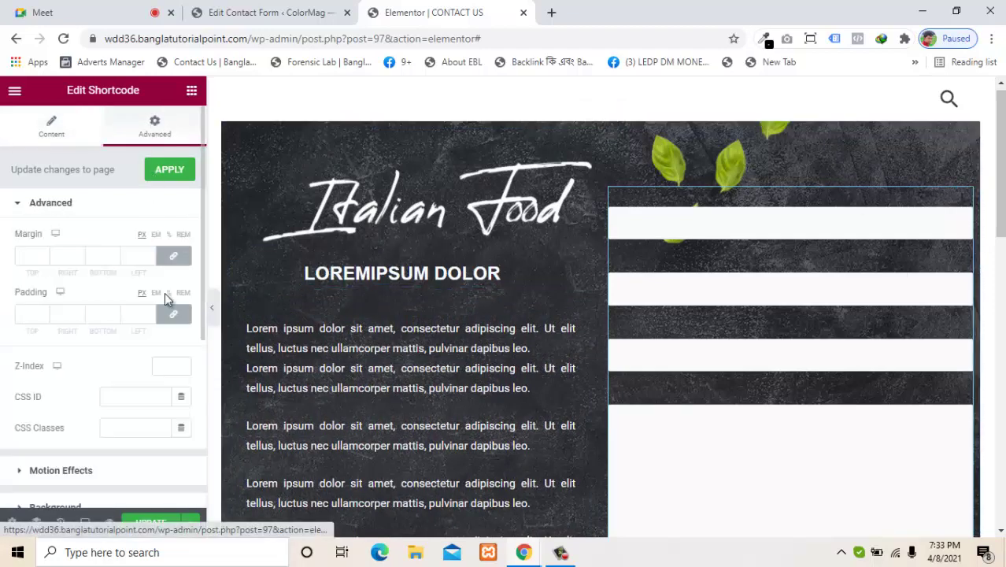
left_click(151, 313)
Step: Set the shortcode widget's linked padding to 13, then raise it to 35
type("13")
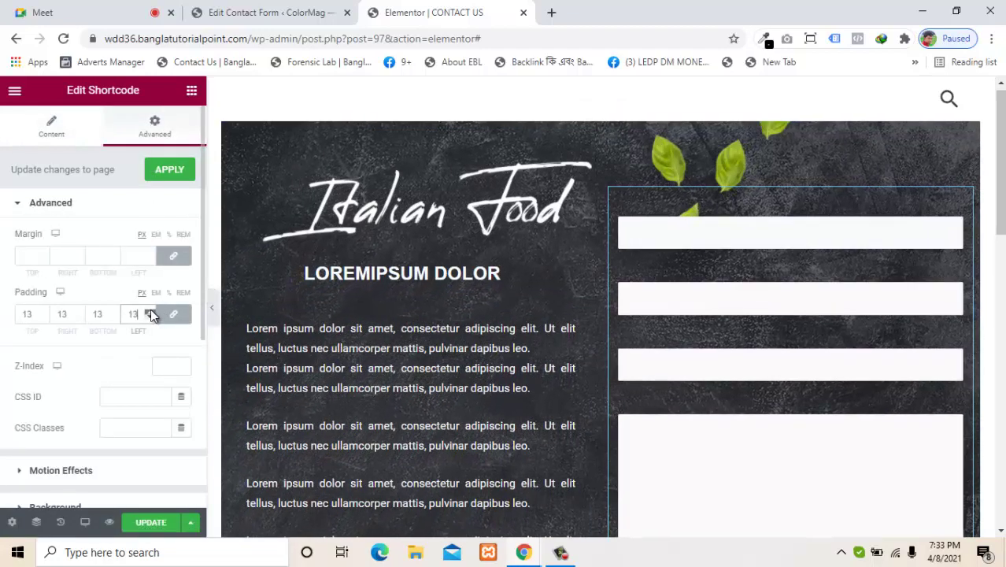
left_click(151, 310)
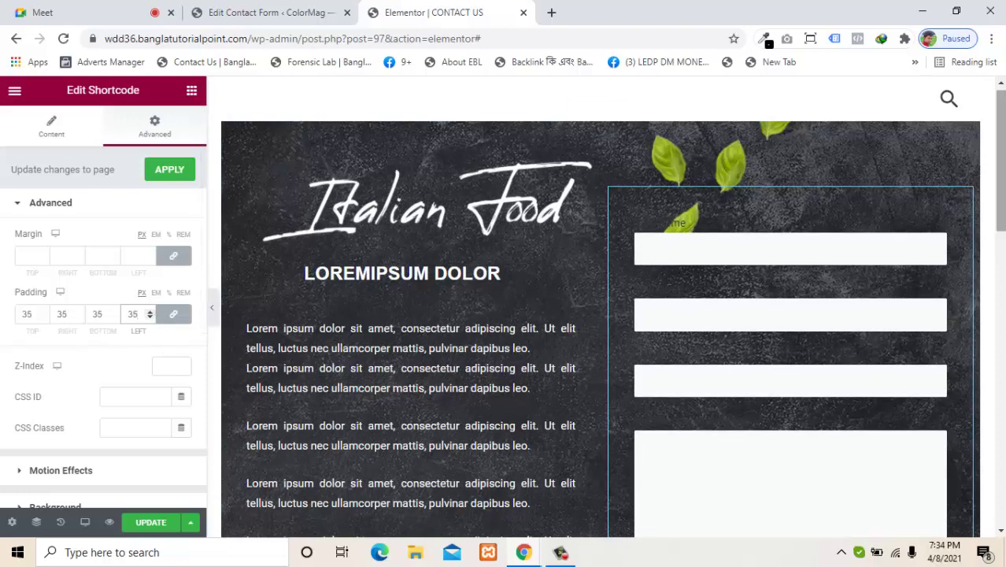
mouse_move(1000, 211)
left_mouse_down()
mouse_move(1002, 269)
mouse_move(1000, 204)
left_mouse_up()
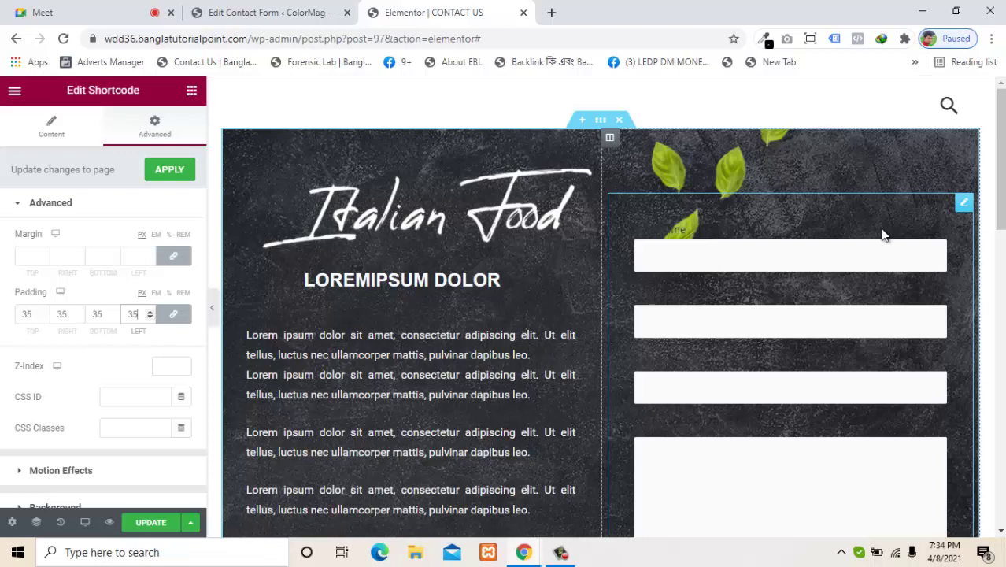
Step: Reselect the contact form widget and review its shortcode and spacing settings
left_click(709, 164)
left_click(777, 207)
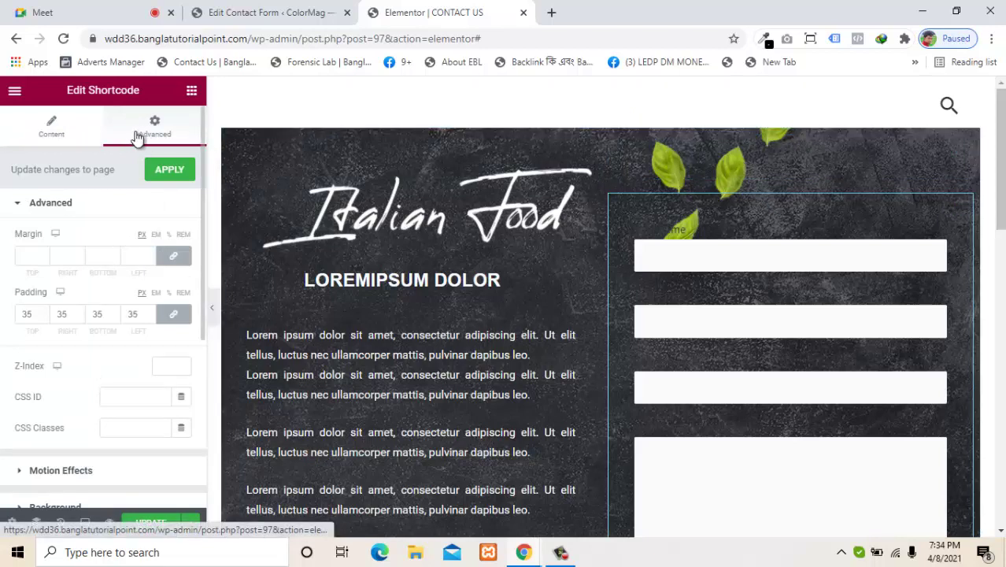
left_click(52, 127)
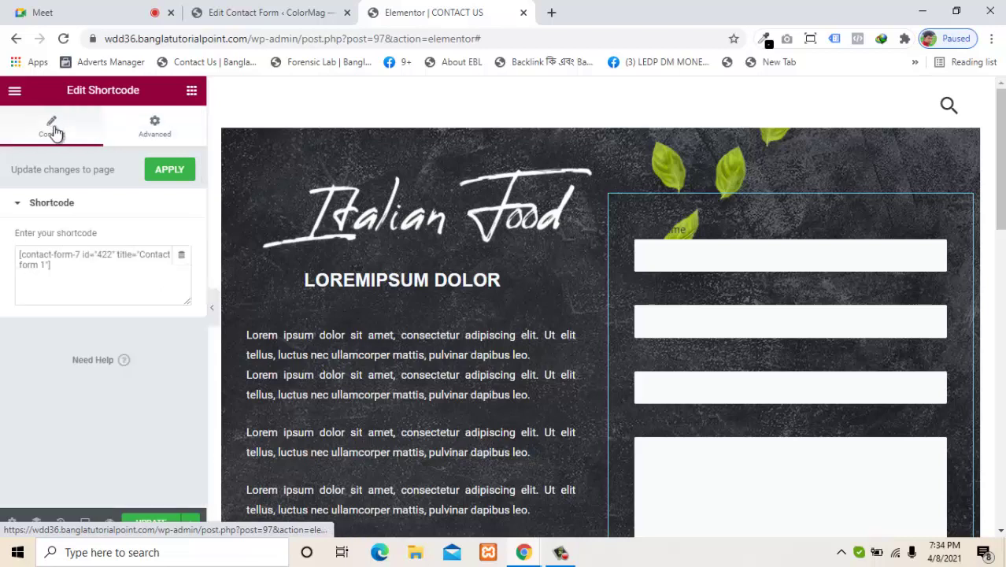
left_click(171, 135)
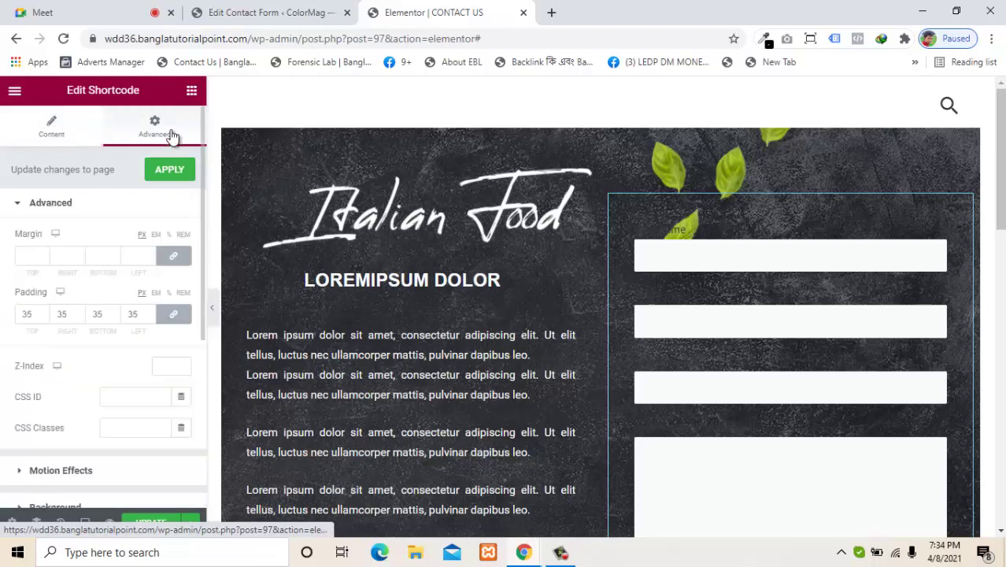
left_click(50, 129)
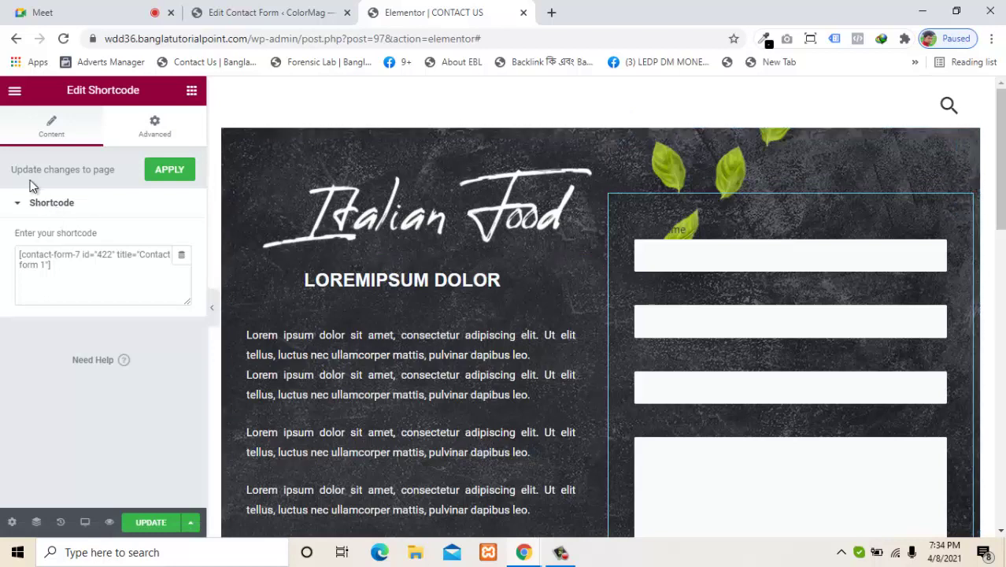
left_click(157, 138)
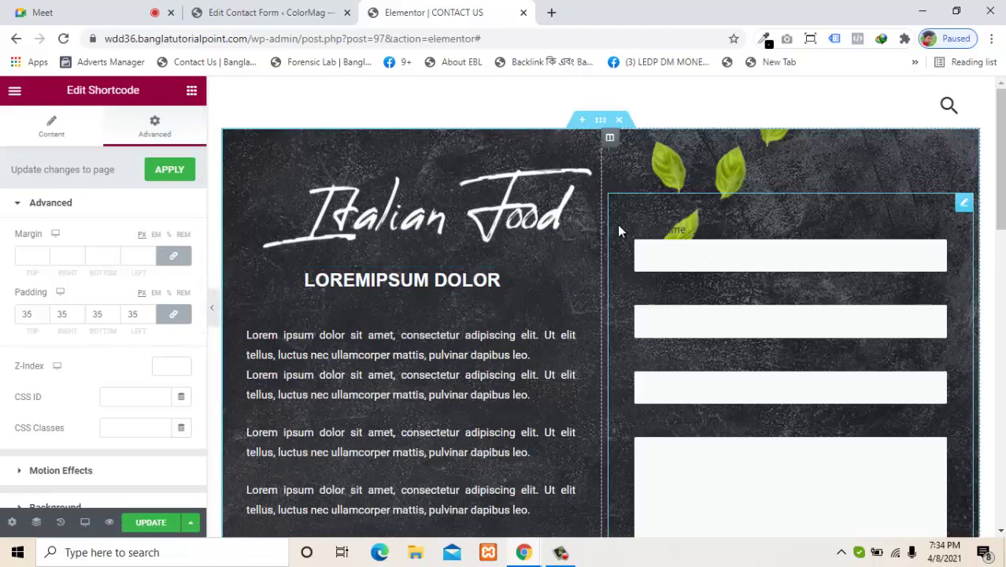
scroll(964, 214, "down", 5)
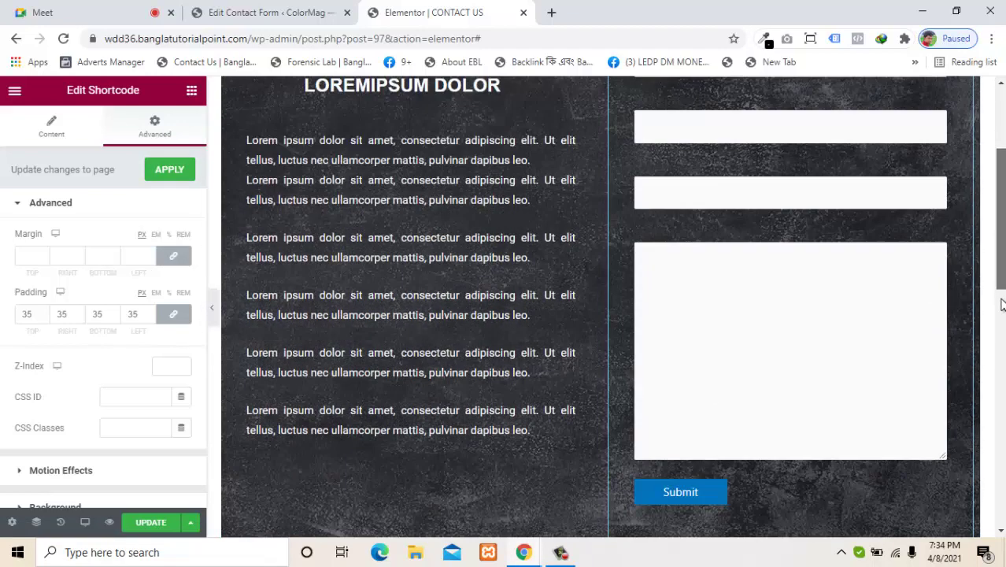
scroll(984, 208, "up", 5)
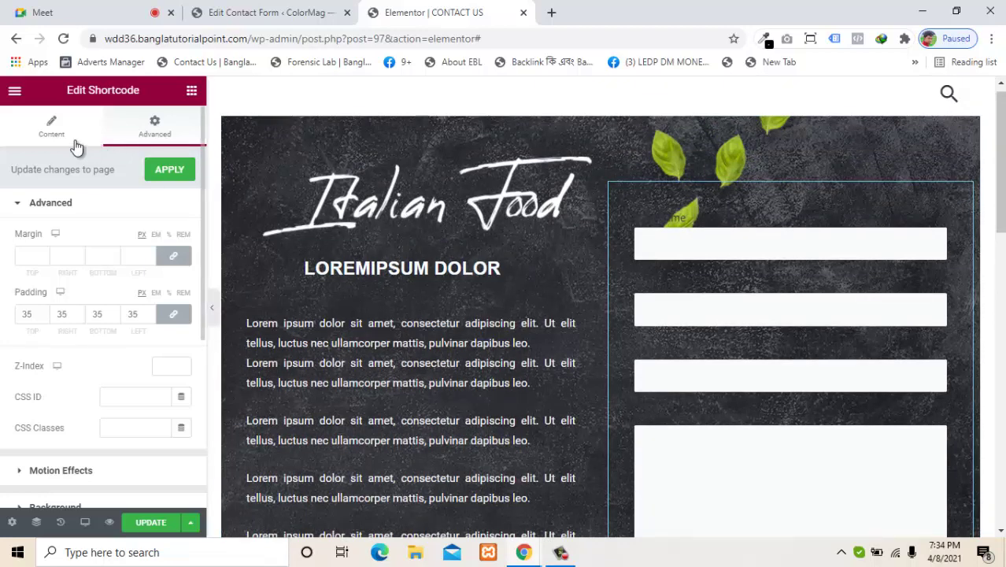
left_click(50, 124)
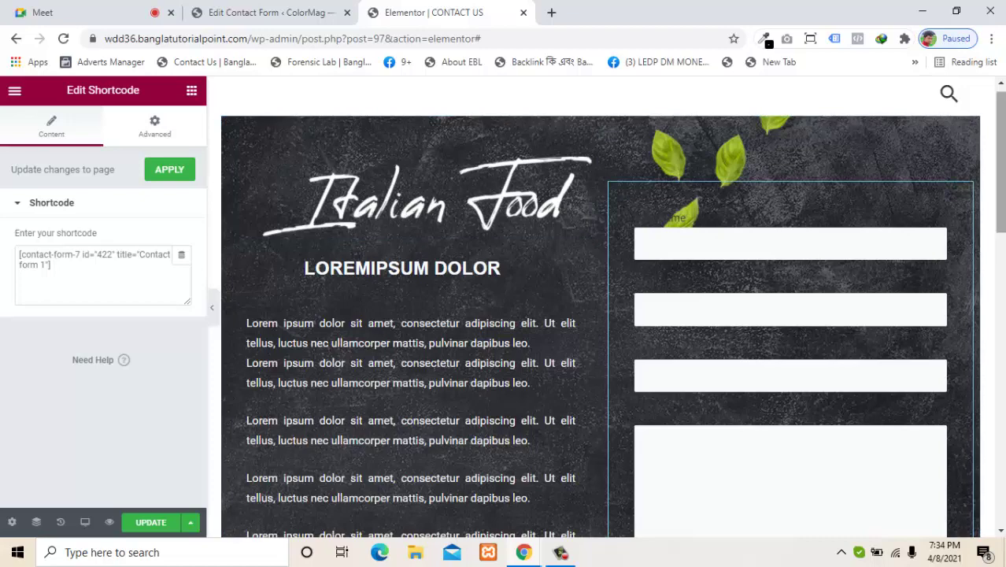
scroll(818, 252, "down", 2)
scroll(974, 177, "up", 3)
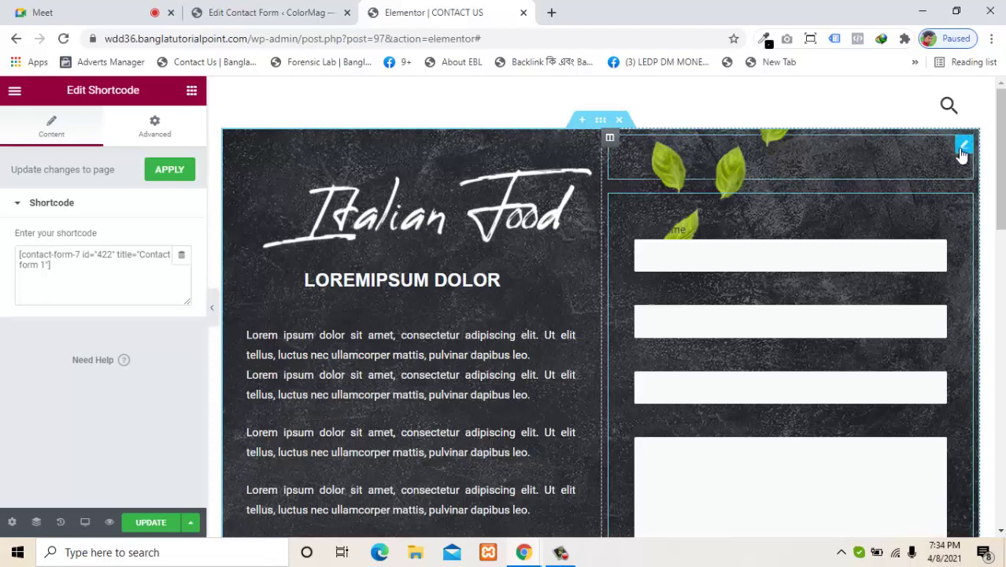
Step: Move the leaves image to the left column and give the form column a classic #DBDBDB background
left_click_drag(659, 150, 450, 151)
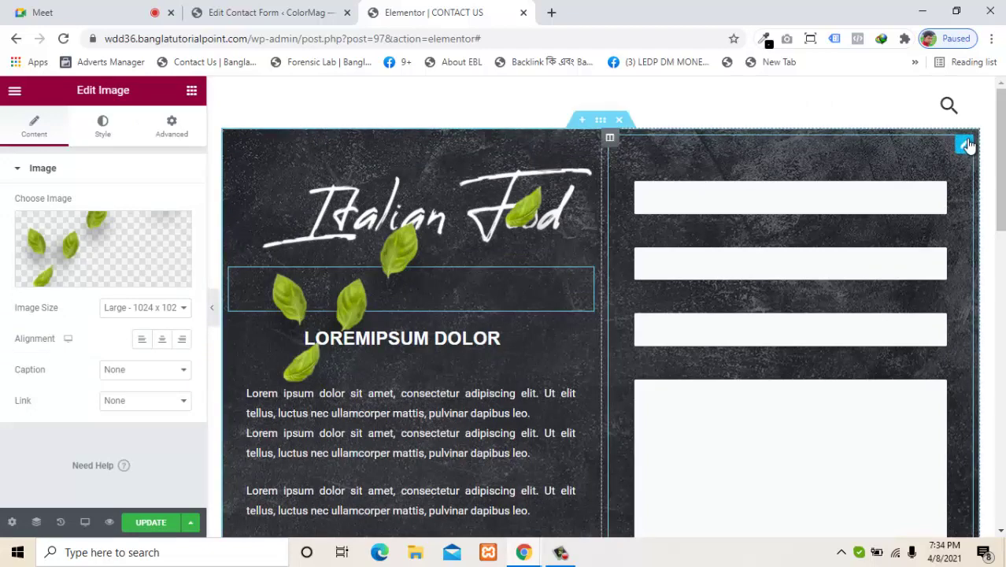
left_click(610, 139)
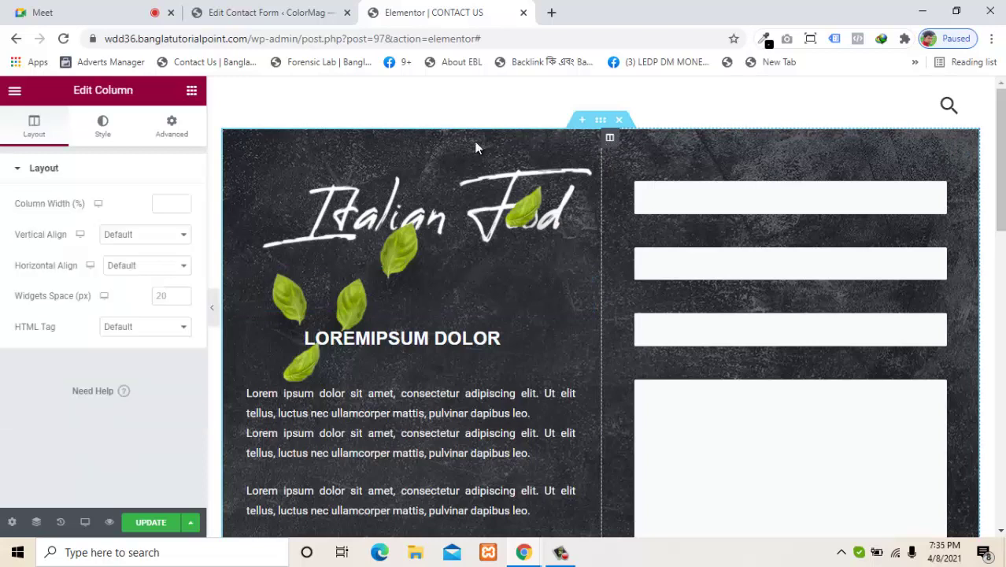
left_click(172, 134)
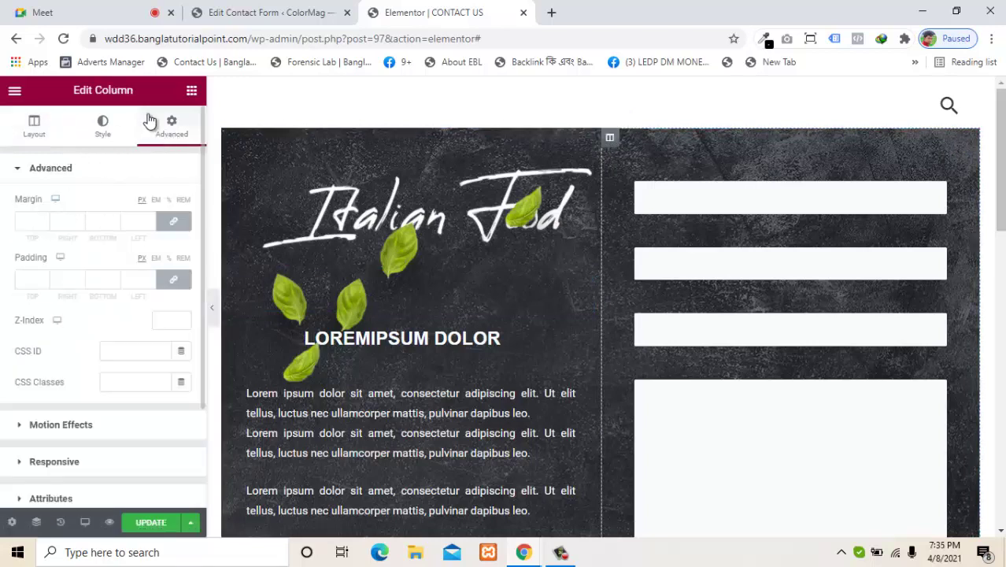
left_click(103, 130)
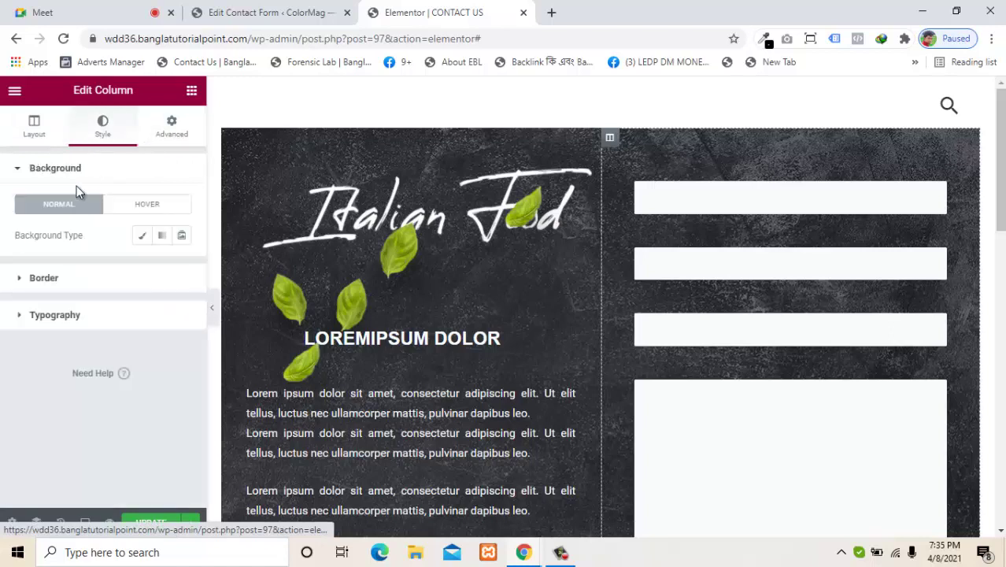
left_click(144, 236)
left_click(182, 266)
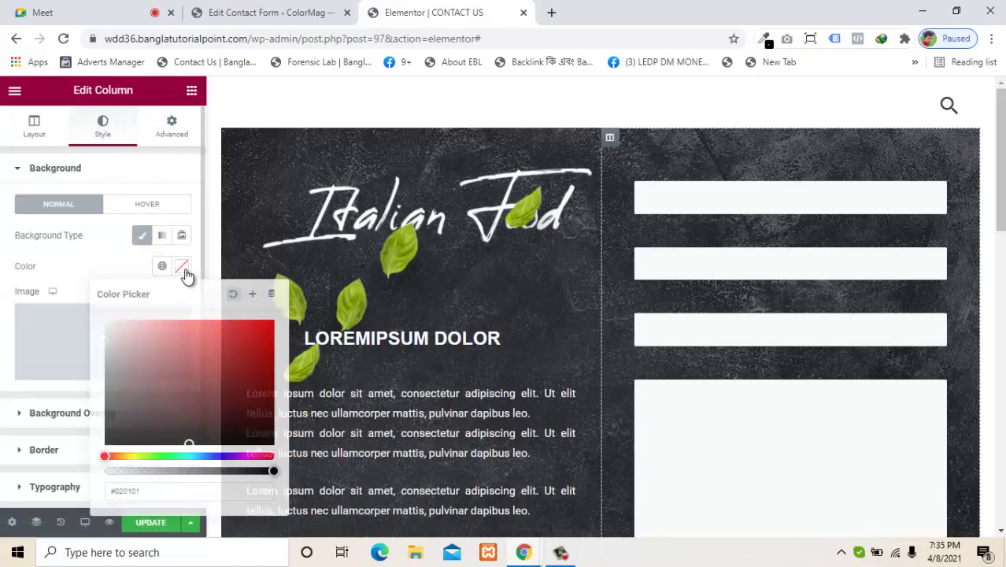
mouse_move(157, 359)
left_mouse_down()
mouse_move(184, 381)
mouse_move(233, 336)
mouse_move(211, 326)
mouse_move(115, 335)
mouse_move(118, 380)
mouse_move(124, 361)
mouse_move(112, 371)
mouse_move(105, 427)
mouse_move(122, 366)
mouse_move(155, 347)
mouse_move(131, 367)
mouse_move(146, 307)
mouse_move(148, 319)
mouse_move(227, 321)
mouse_move(209, 388)
mouse_move(252, 367)
mouse_move(269, 342)
mouse_move(234, 318)
mouse_move(102, 337)
left_mouse_up()
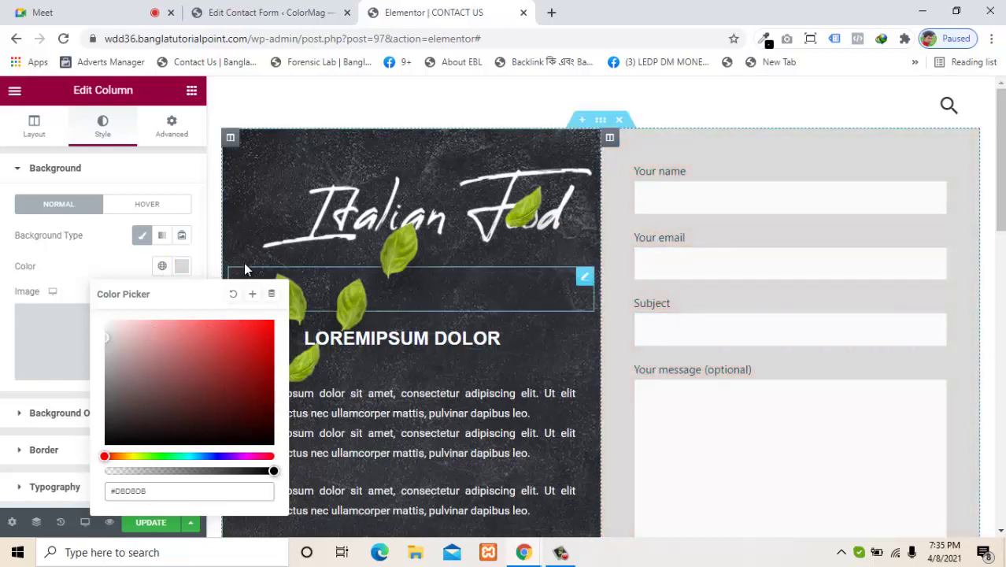
left_click(198, 257)
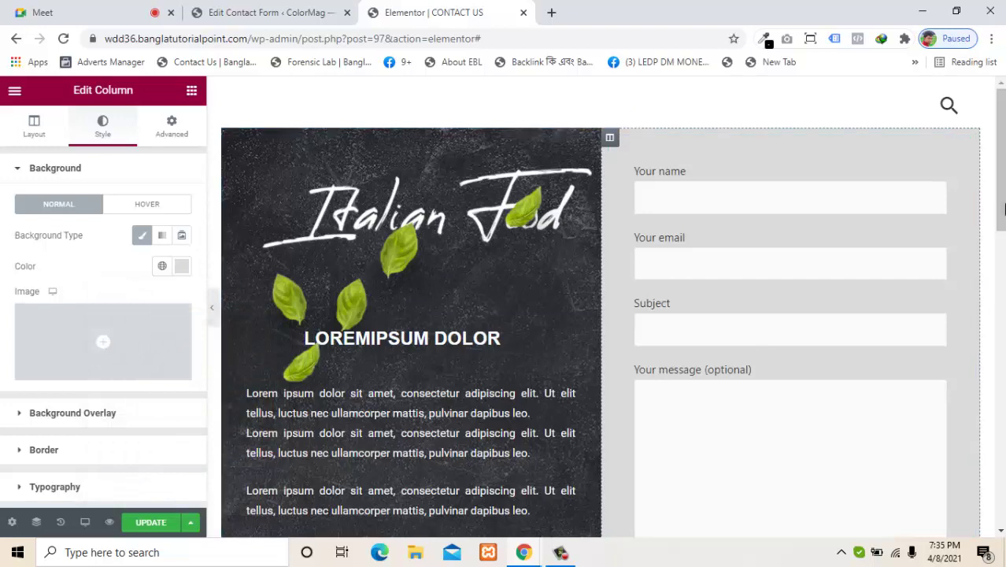
Step: Save the page changes with UPDATE
left_click_drag(1002, 181, 980, 191)
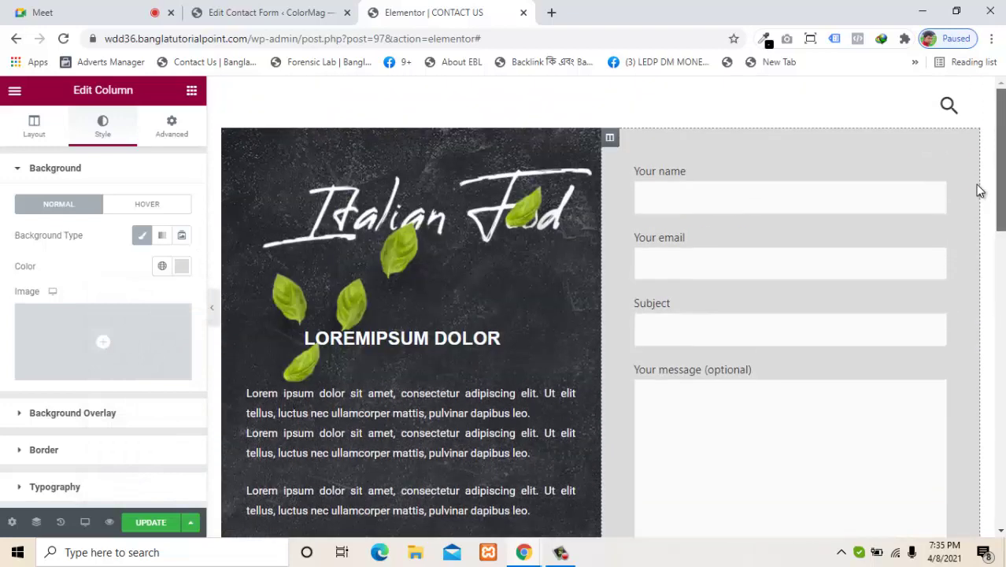
left_click(154, 525)
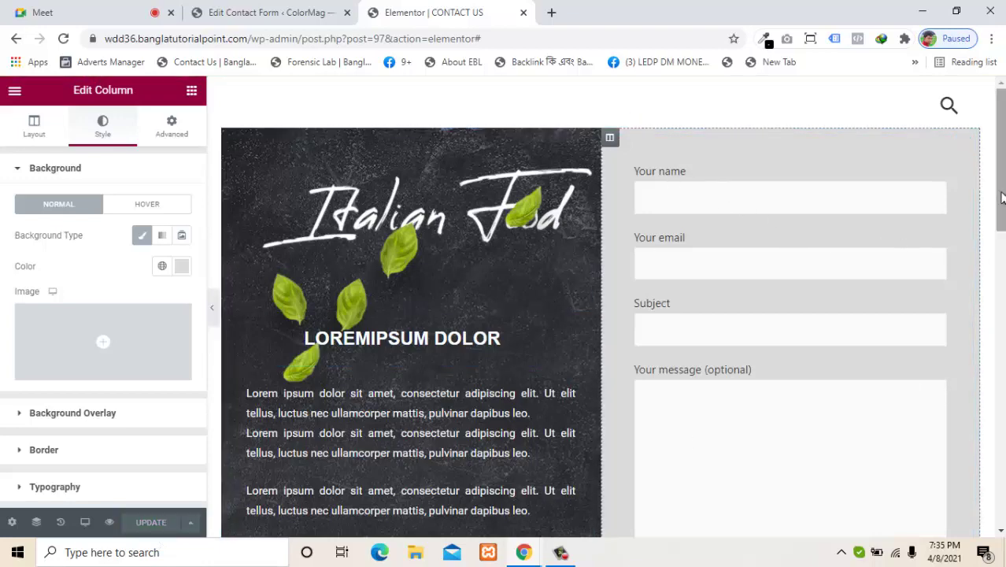
mouse_move(1001, 198)
left_mouse_down()
mouse_move(1004, 254)
mouse_move(1001, 197)
left_mouse_up()
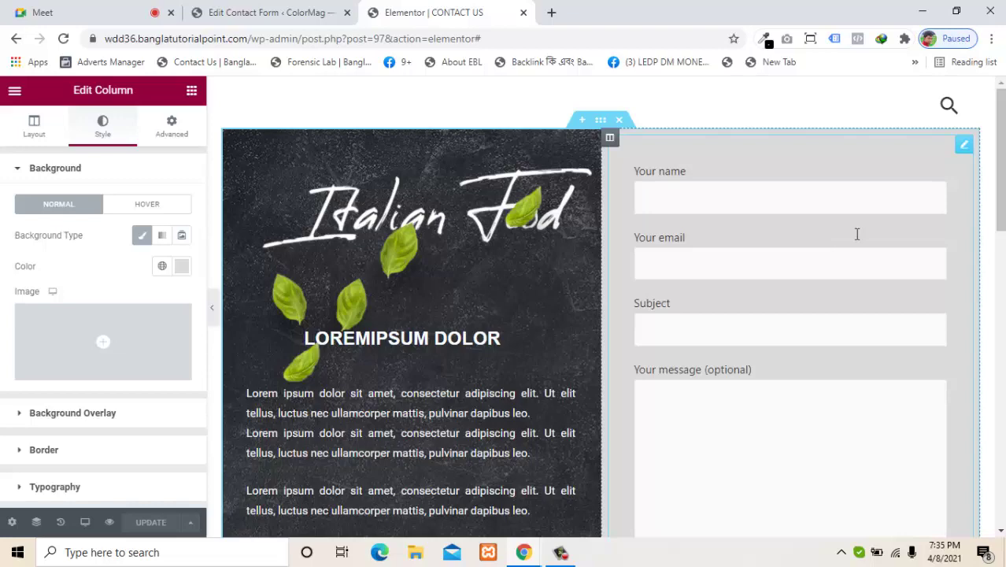
Step: Compare the Elementor page with the Contact Form 7 list, ending on Contact form 1's shortcode
left_click(272, 12)
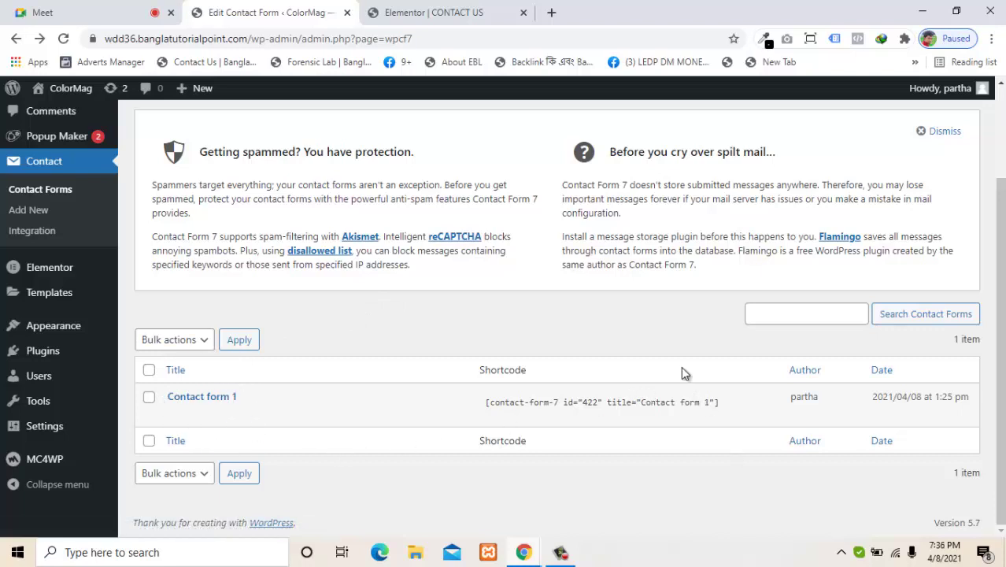
left_click(398, 11)
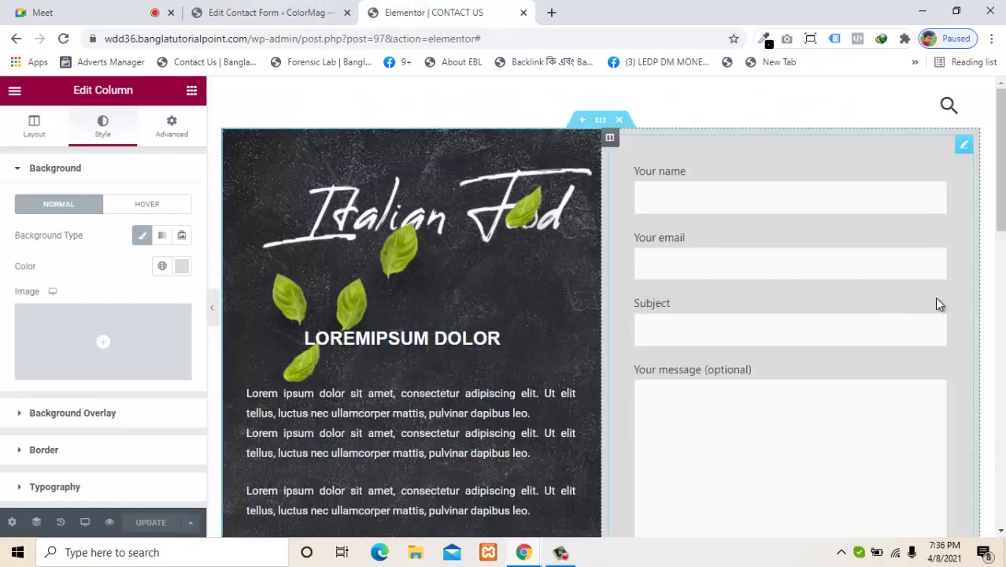
scroll(938, 301, "down", 3)
scroll(1003, 218, "up", 3)
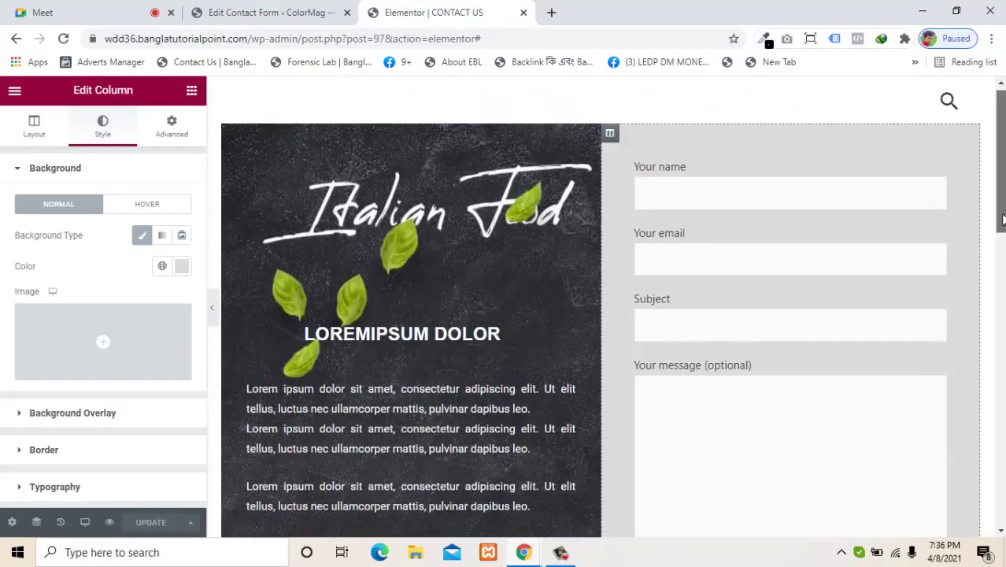
left_click_drag(1003, 218, 980, 231)
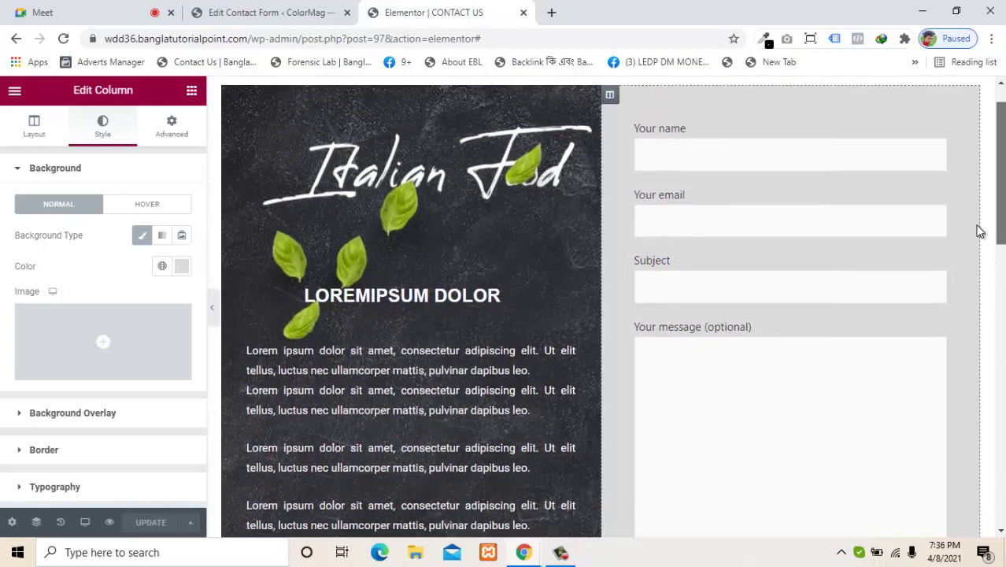
left_click(238, 11)
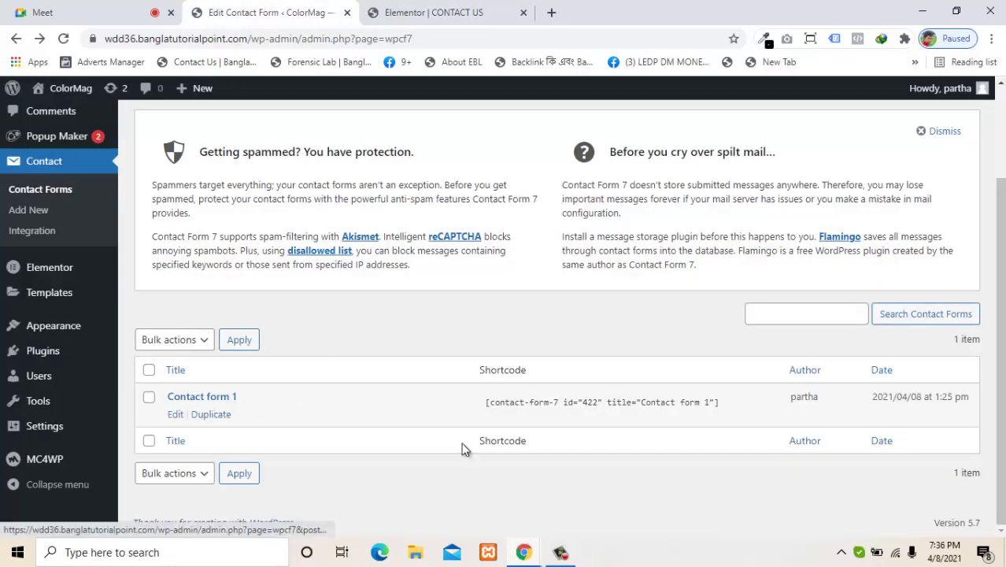
Step: Create a new contact form titled 'test contact form'
left_click_drag(1000, 305, 991, 226)
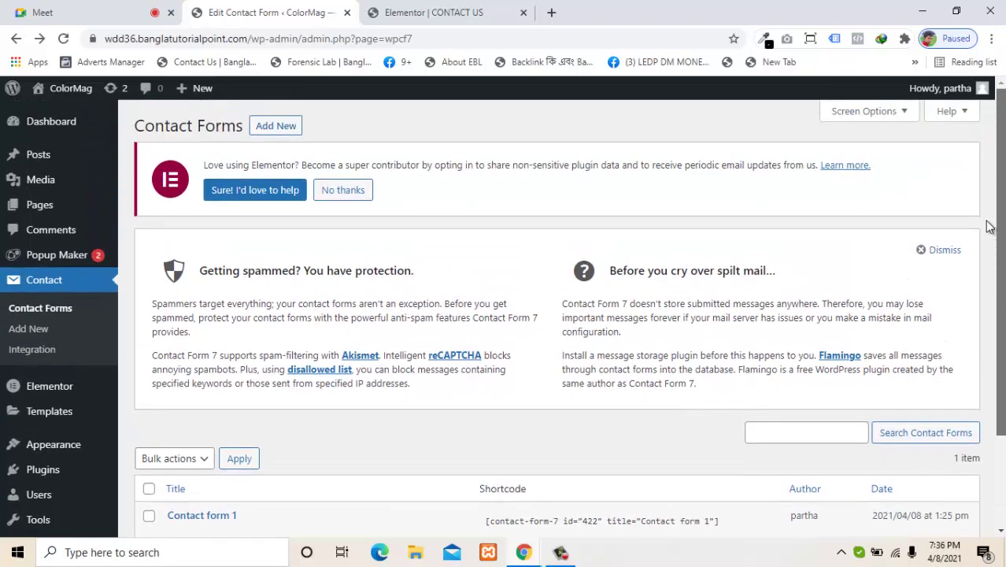
left_click(262, 128)
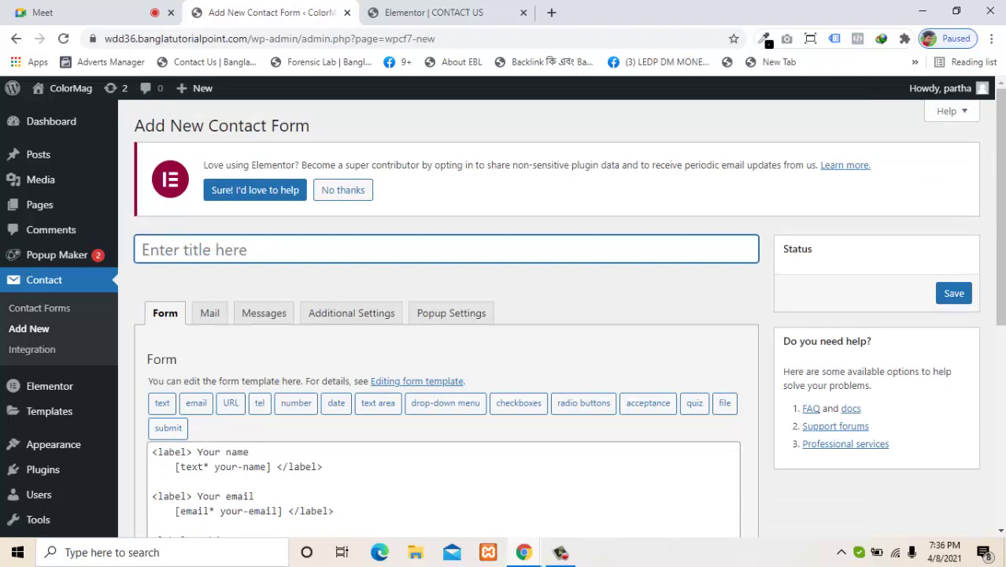
scroll(477, 246, "down", 1)
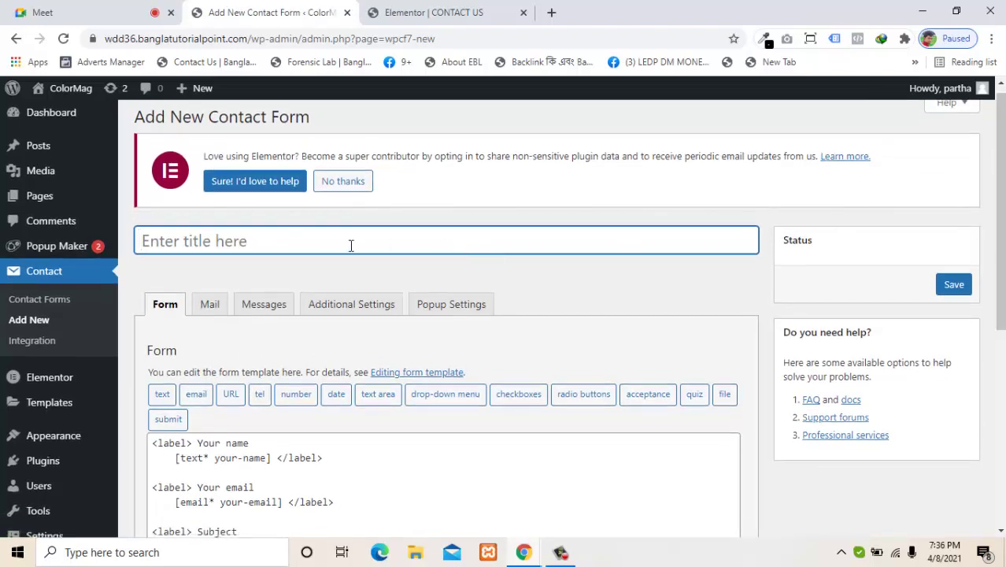
type("test ")
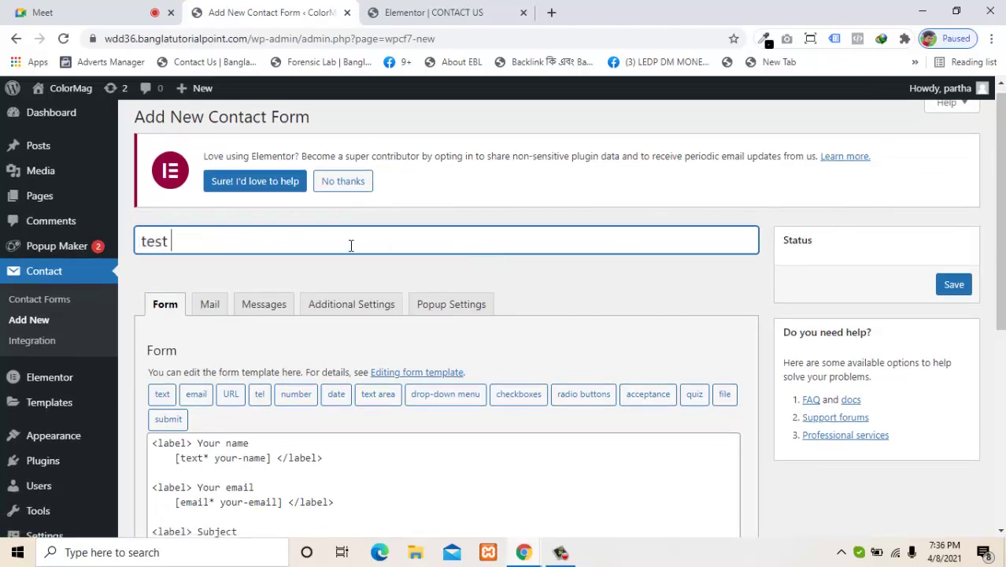
type("contact")
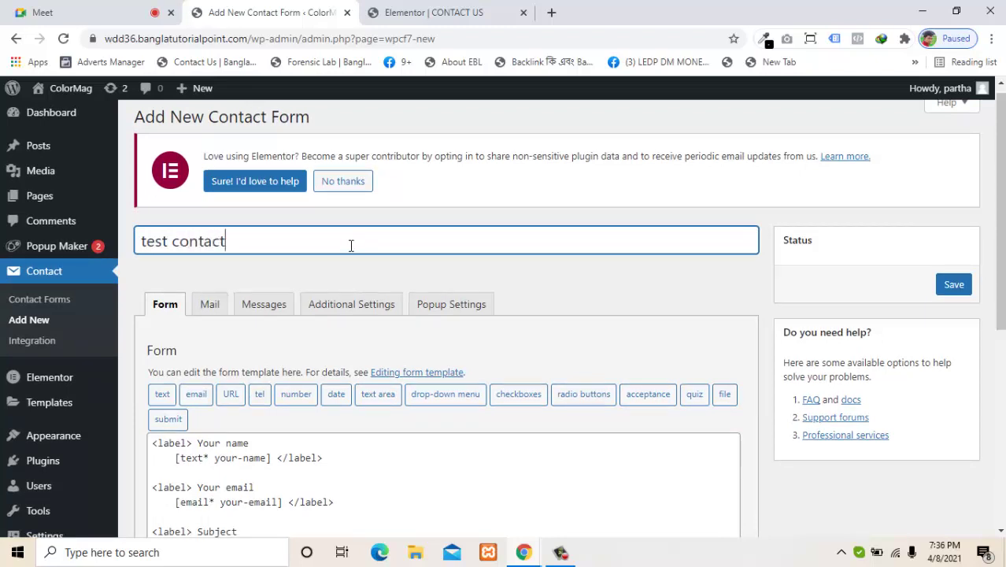
type(" form")
Step: Select and delete the entire default form template
scroll(995, 310, "down", 2)
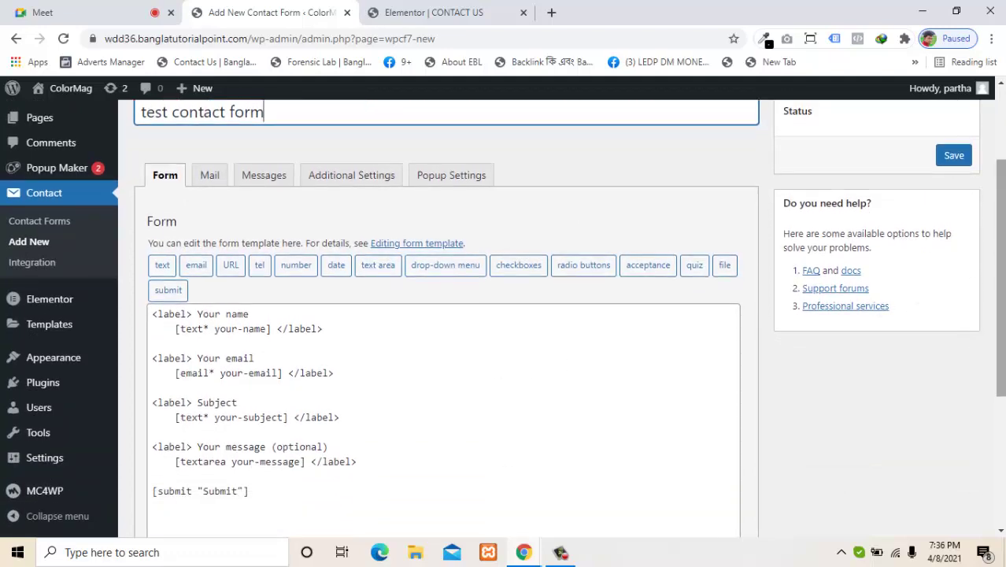
scroll(791, 340, "down", 2)
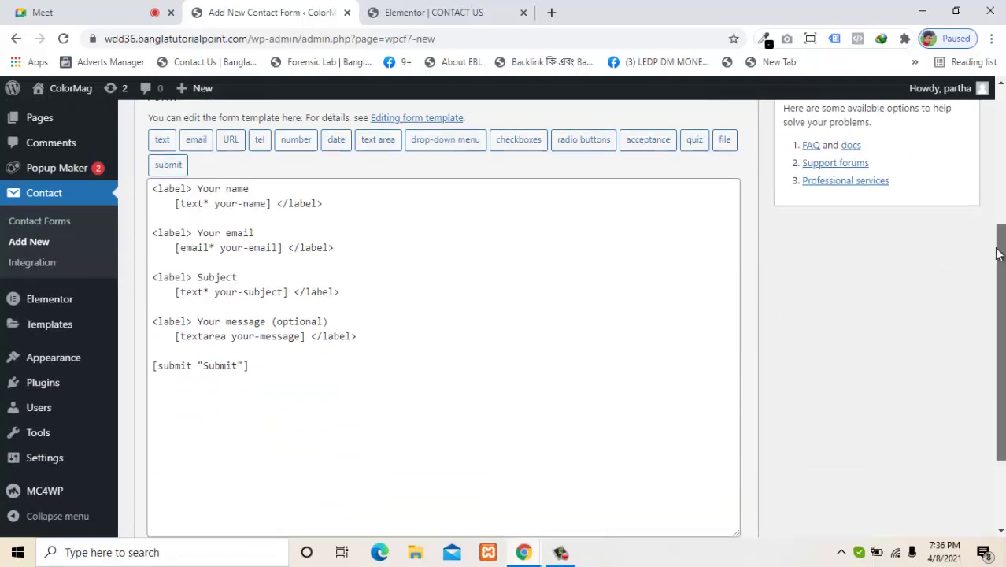
scroll(990, 236, "up", 1)
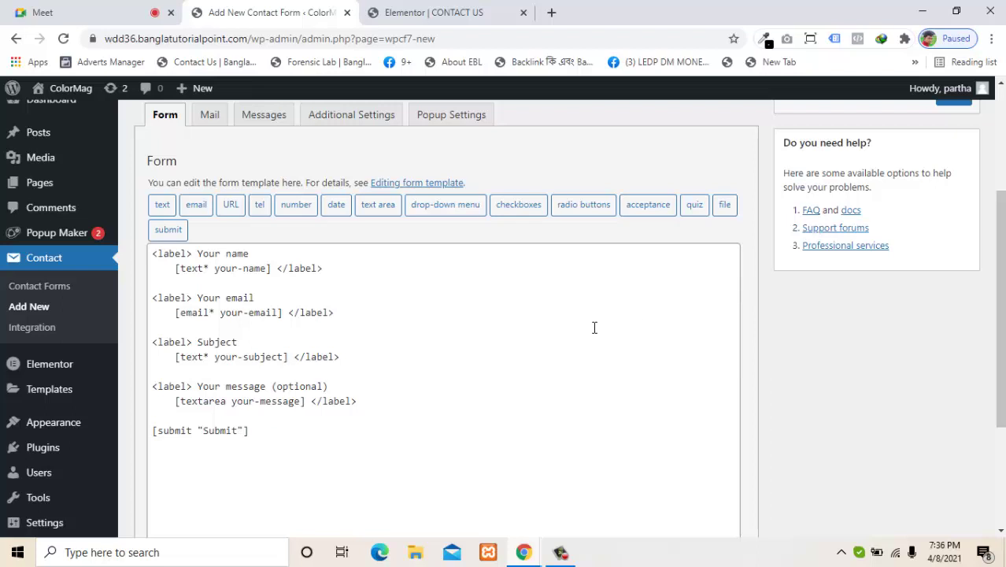
left_click_drag(322, 435, 131, 249)
key("BackSpace")
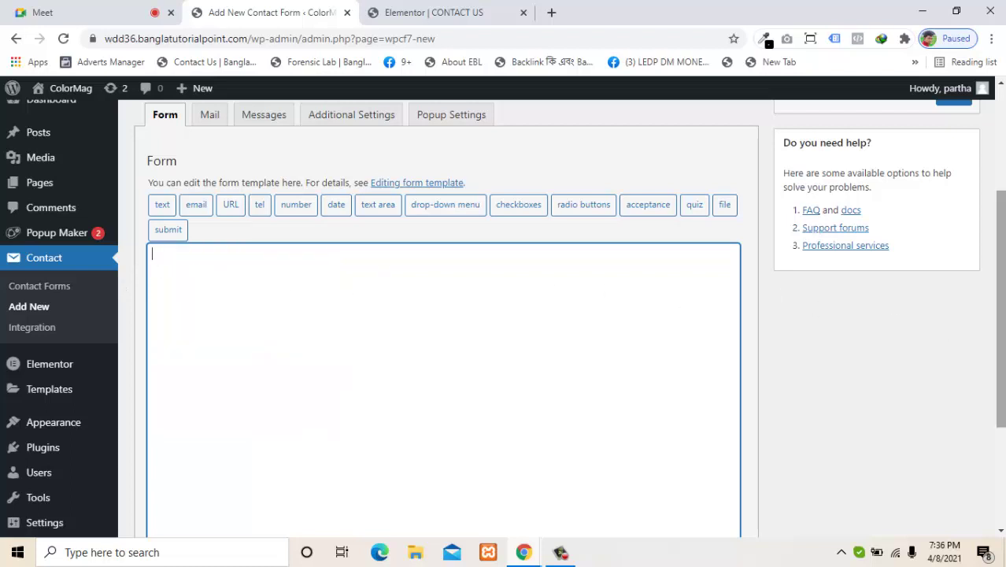
scroll(826, 236, "up", 1)
left_click(457, 10)
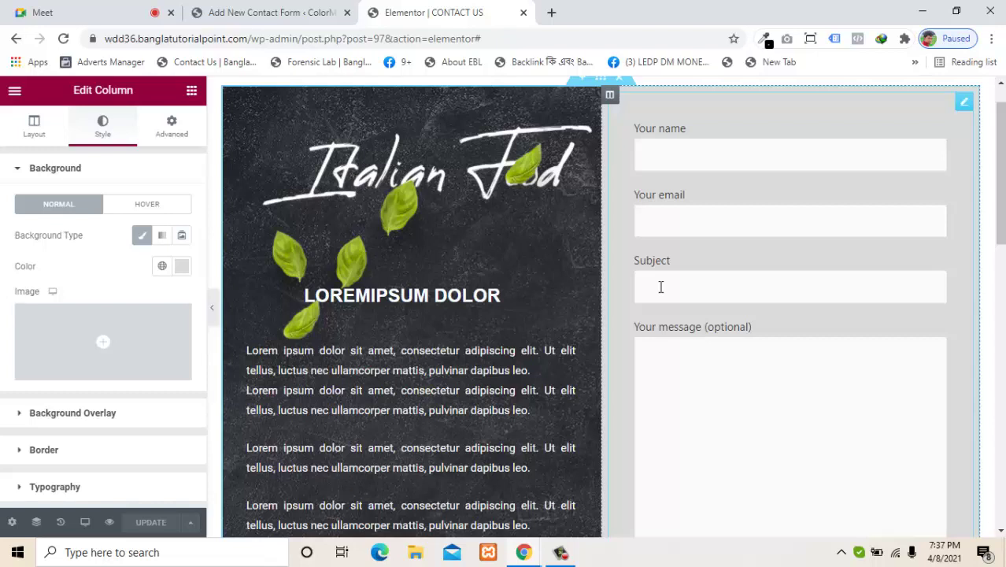
left_click(272, 9)
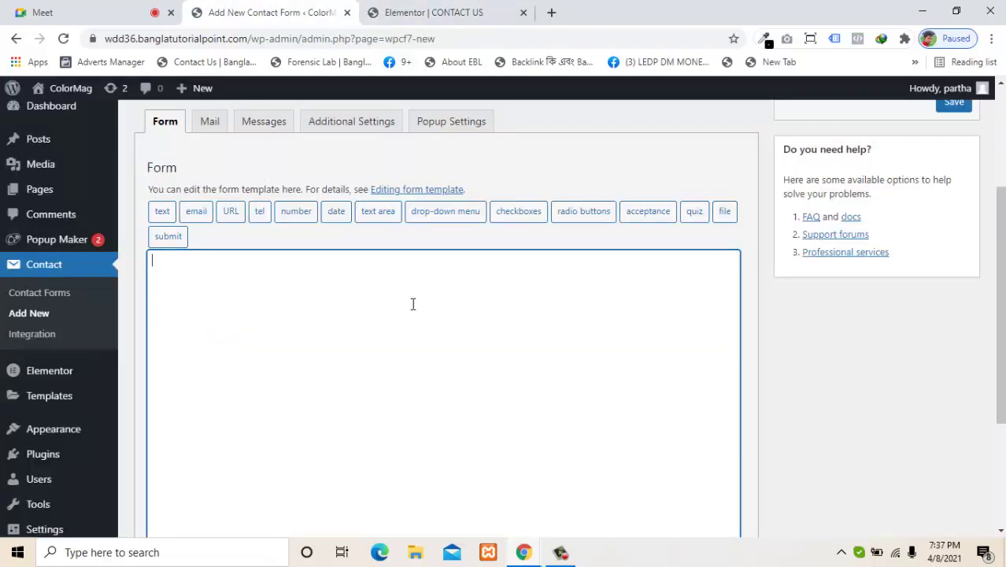
left_click(411, 10)
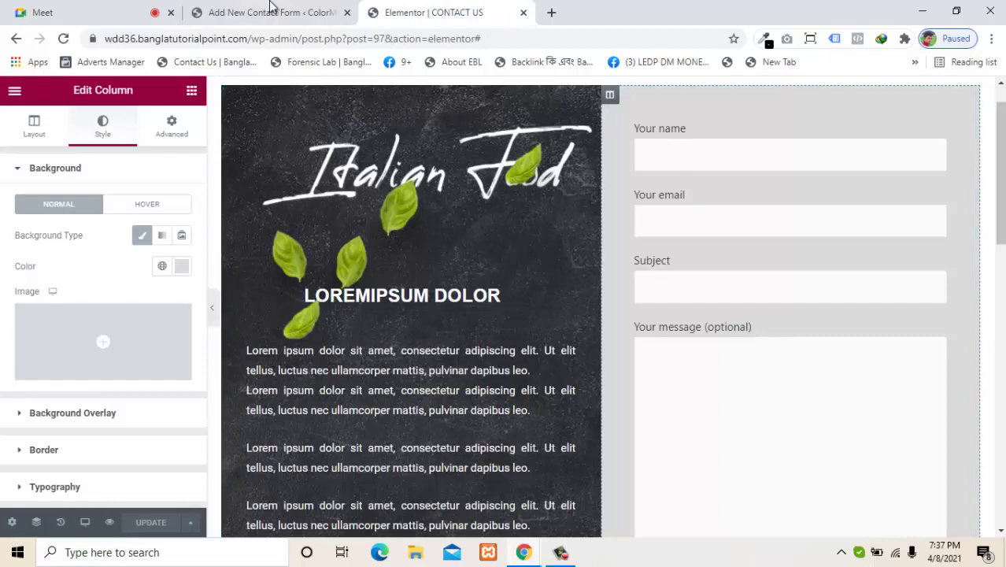
left_click(269, 11)
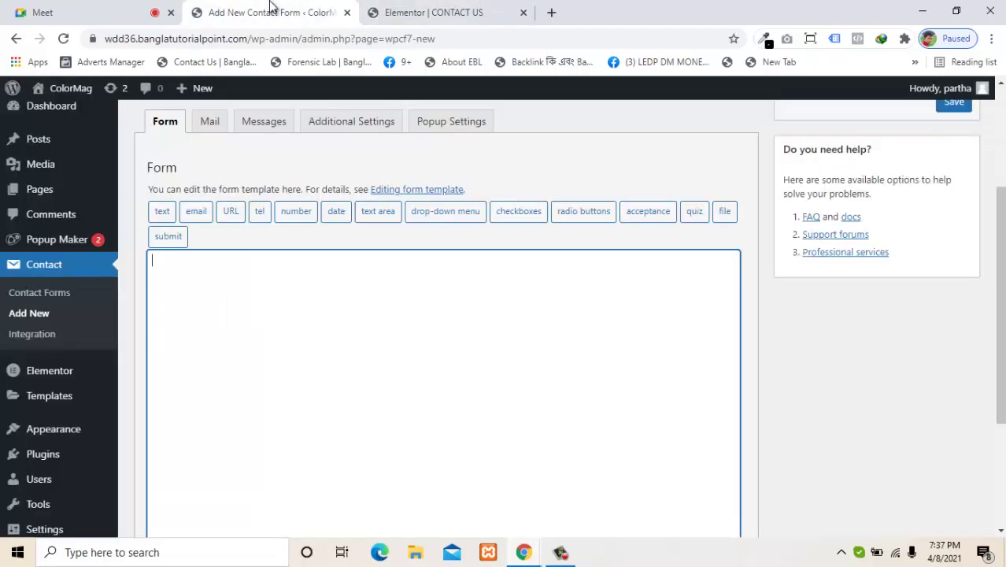
Step: Start a text field tag, and test the preview's name and email fields on the contact page
left_click(160, 213)
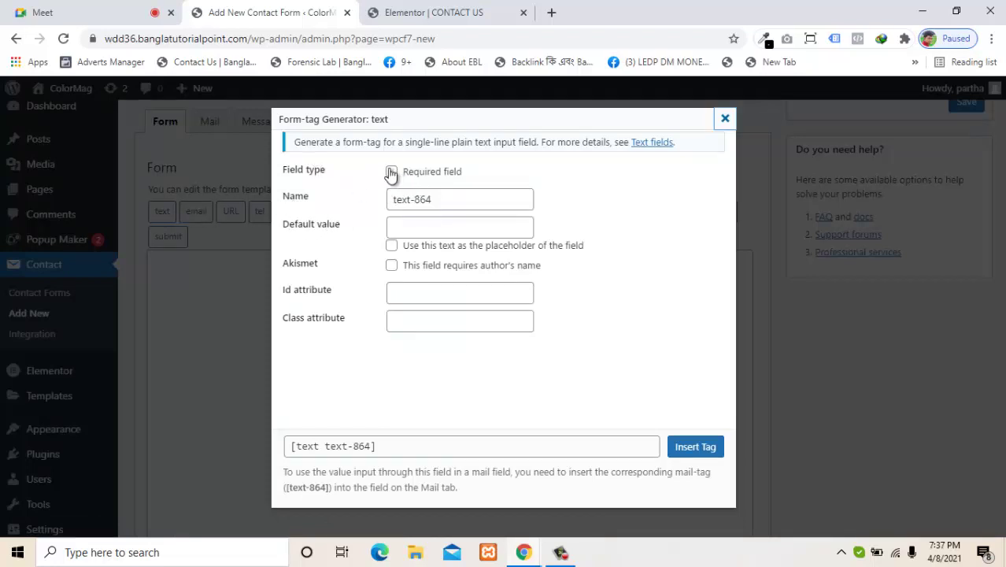
left_click(418, 11)
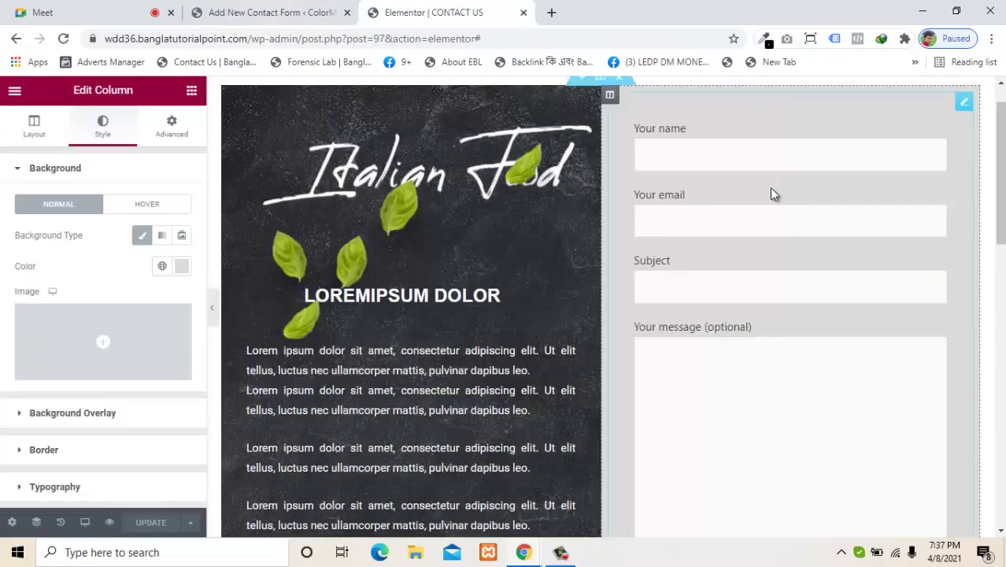
left_click(684, 153)
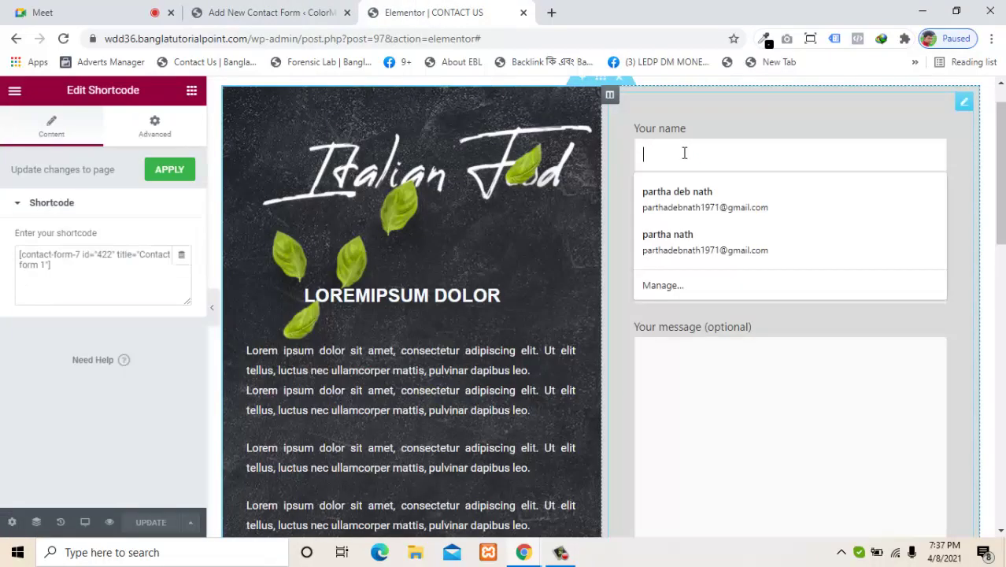
left_click(881, 191)
scroll(945, 213, "down", 5)
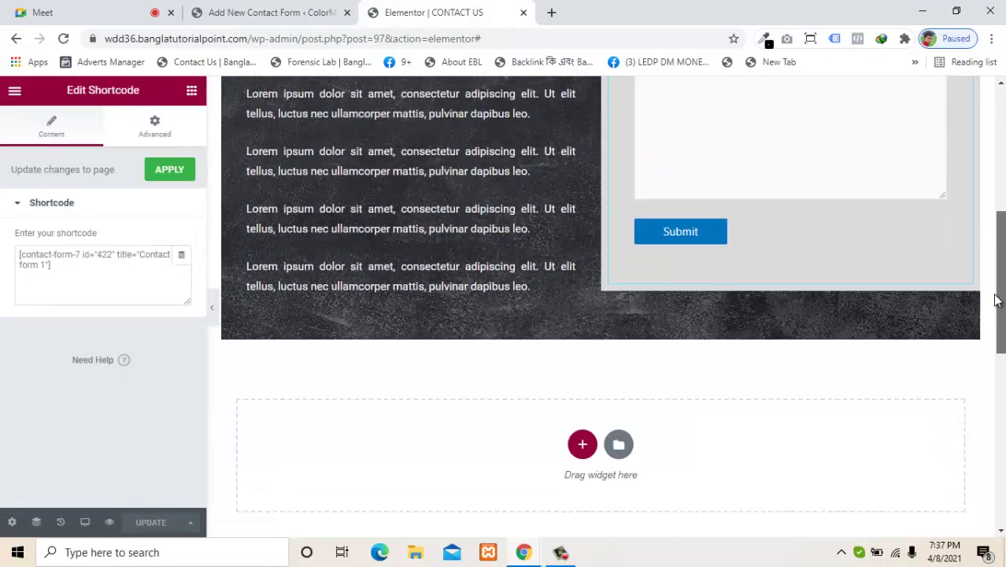
scroll(958, 215, "up", 4)
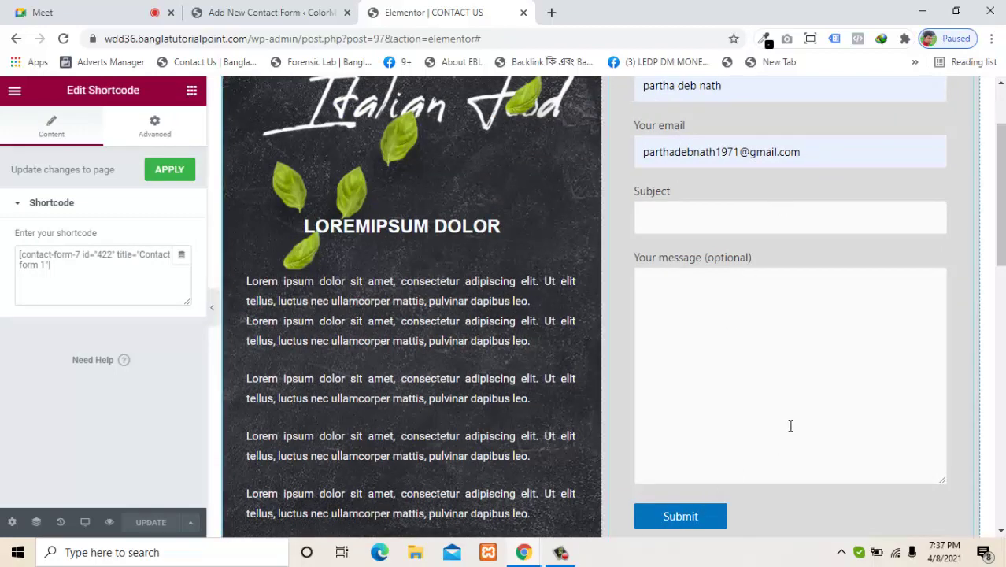
scroll(1003, 189, "up", 1)
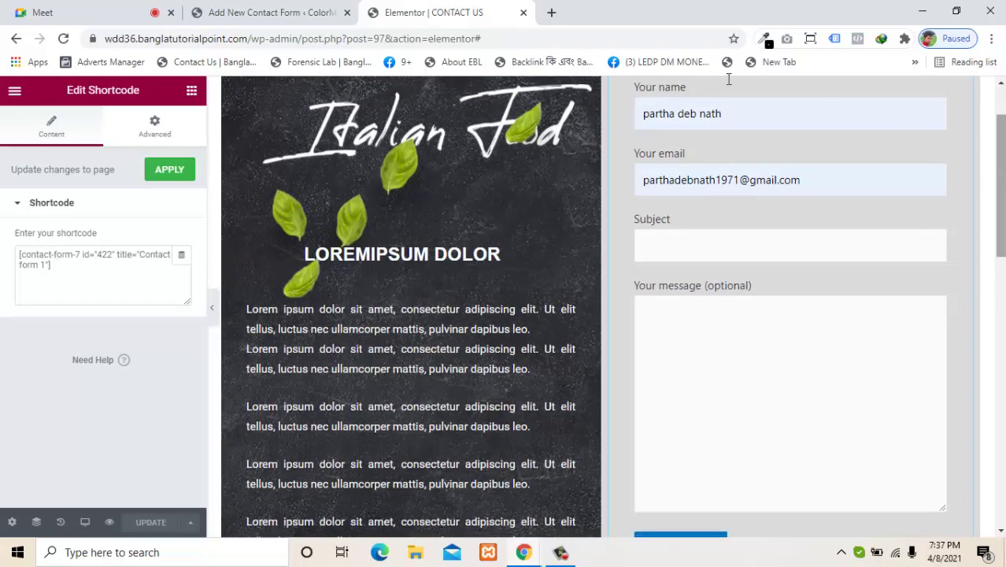
Step: Mark the new text-864 field as required in the tag generator
left_click(253, 9)
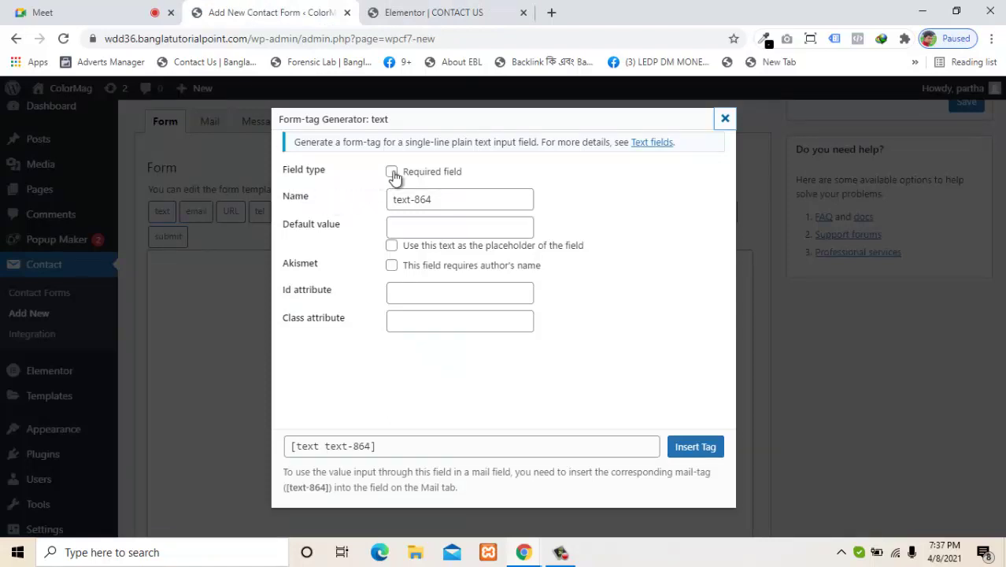
left_click(393, 173)
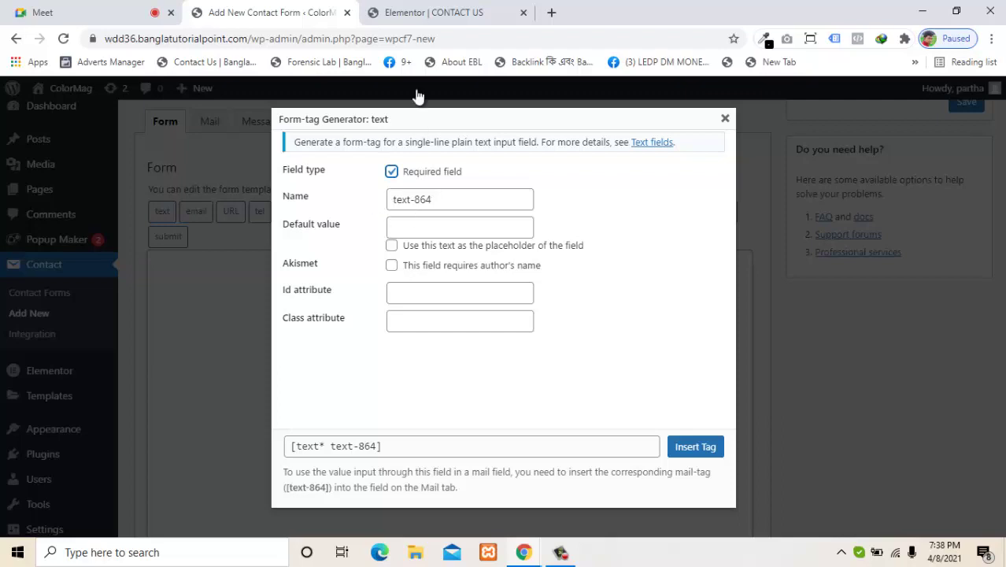
left_click(425, 10)
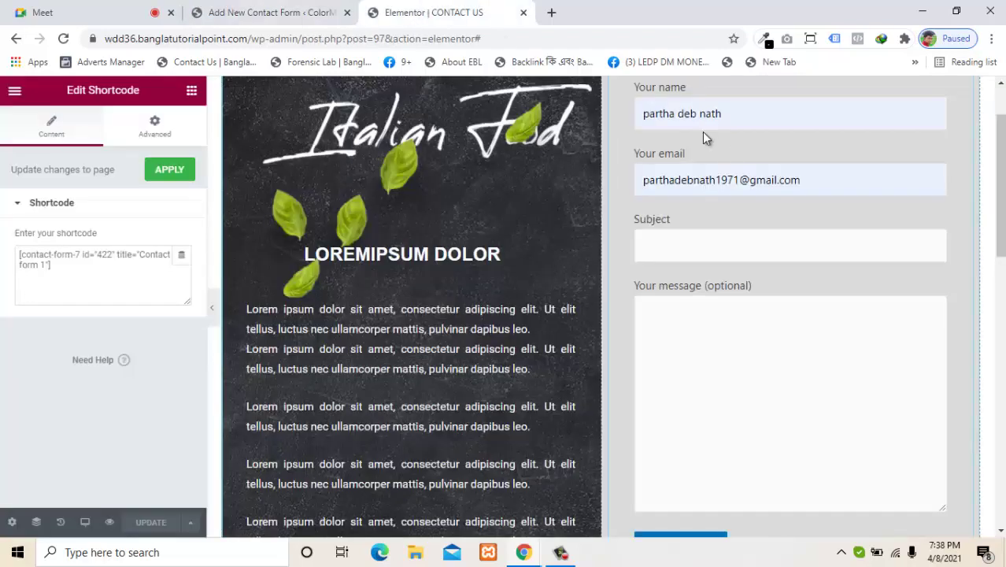
left_click_drag(745, 112, 675, 103)
key("BackSpace")
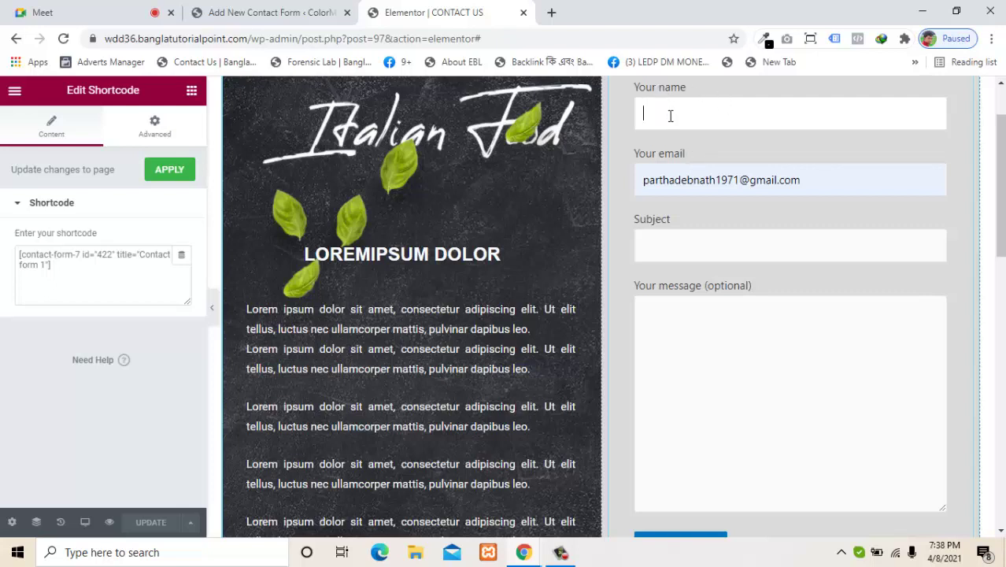
left_click(298, 11)
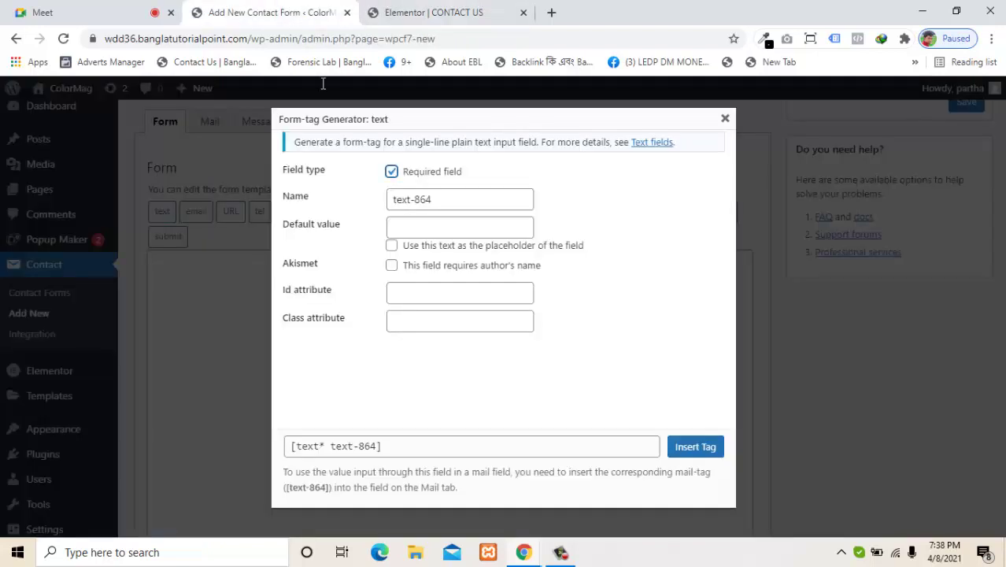
Step: Insert the required [text* text-864] tag into the template with no default value
left_click(432, 225)
left_click(437, 258)
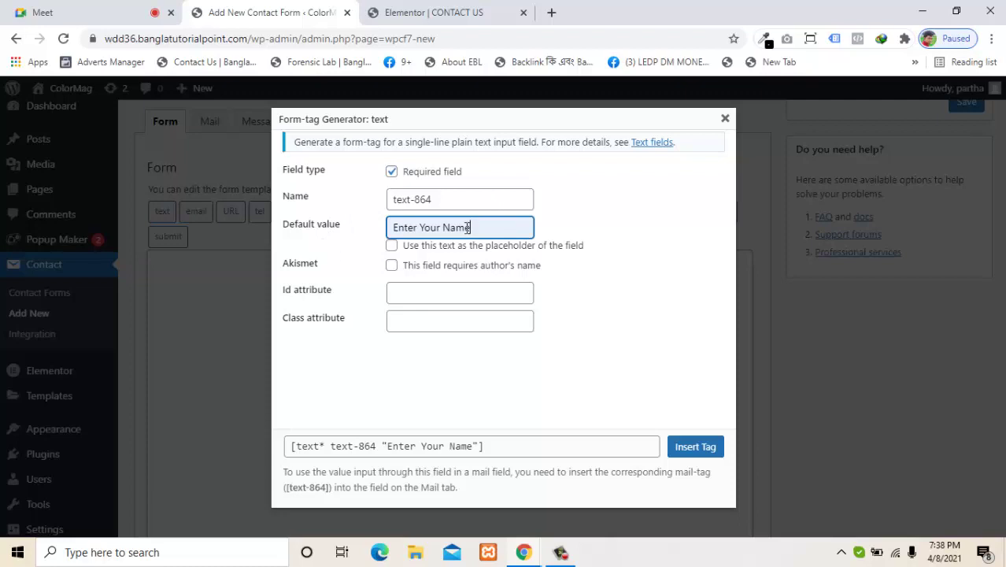
left_click_drag(472, 227, 319, 232)
key("BackSpace")
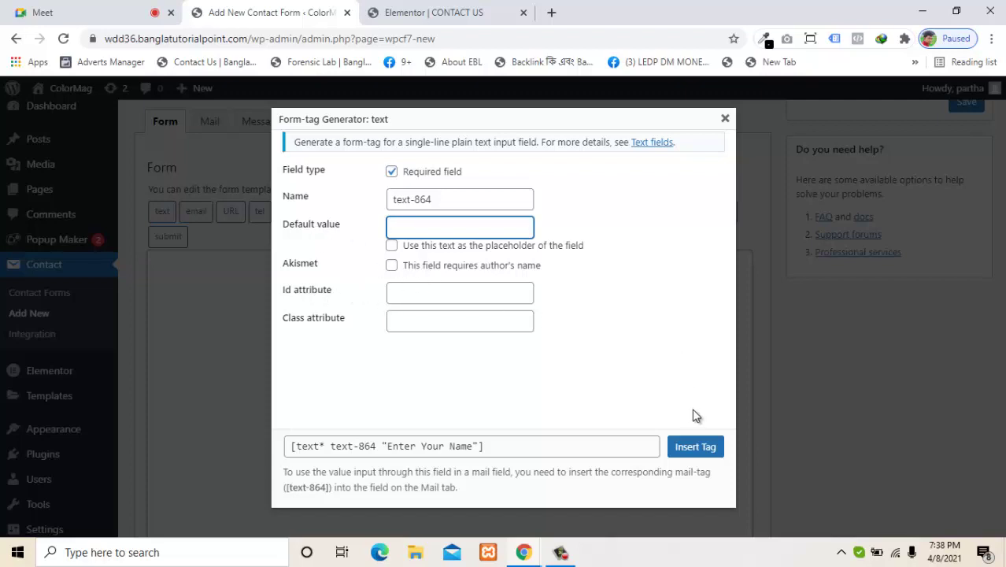
left_click(696, 446)
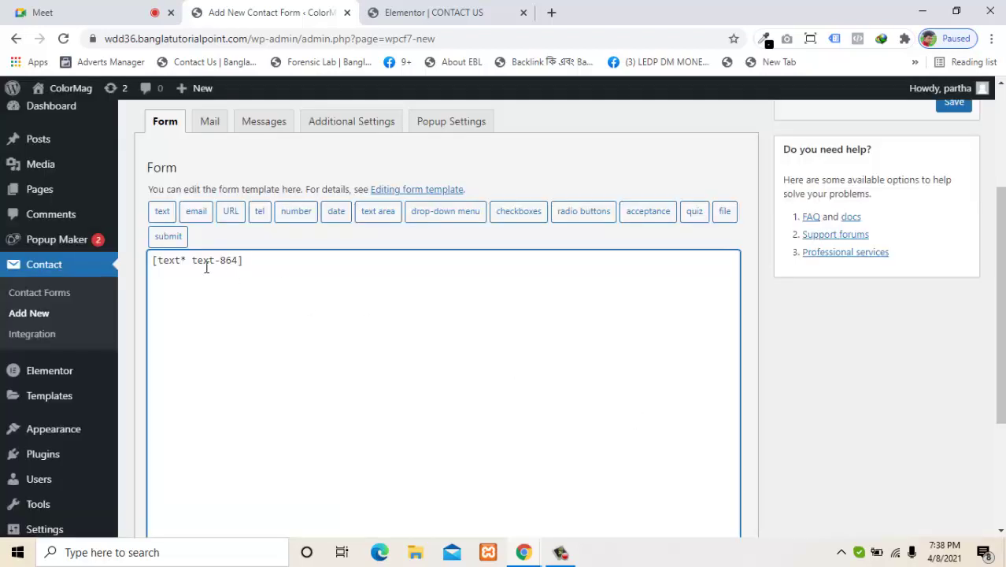
Step: Wrap the text tag in a 'Your Name' label element
left_click(152, 266)
key("Return")
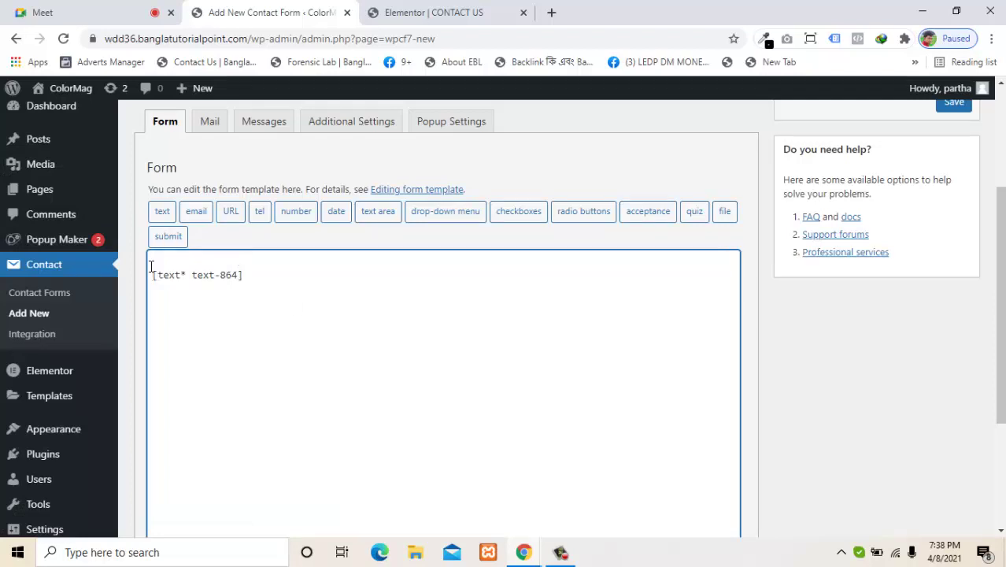
type("Your ")
type("Name")
type("<lab")
type("le")
type(">")
left_click(307, 283)
type("<")
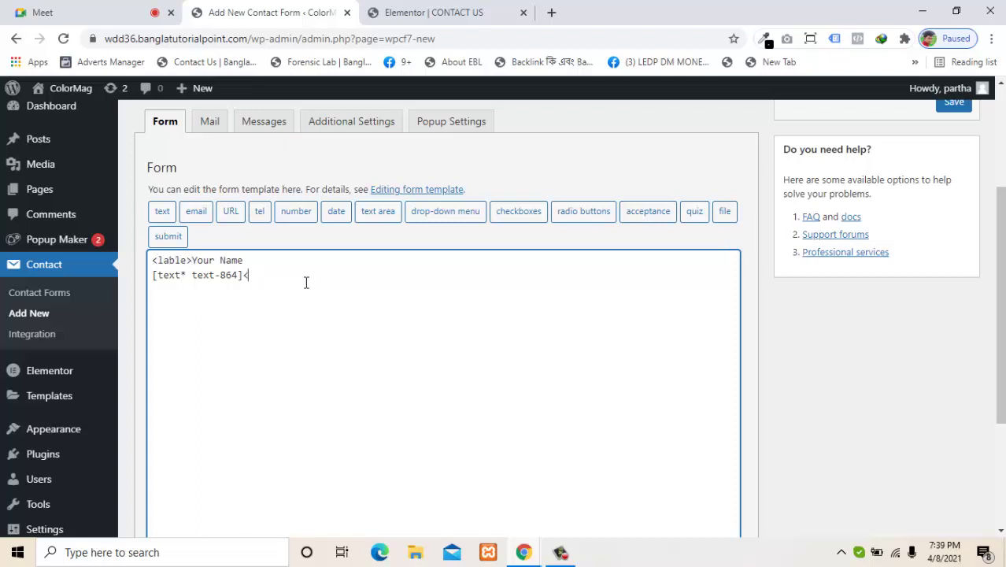
type("/label>")
key("Return")
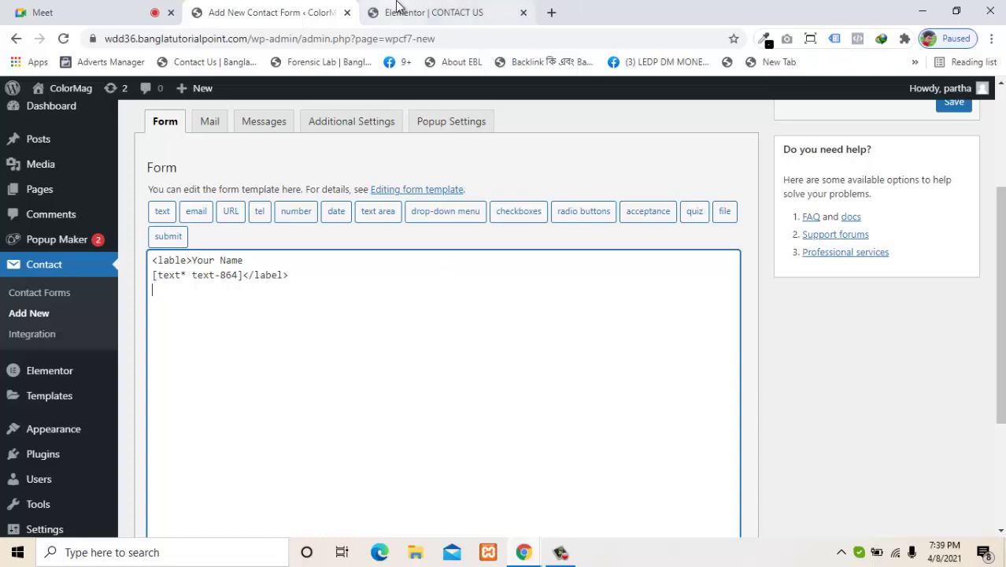
left_click(425, 12)
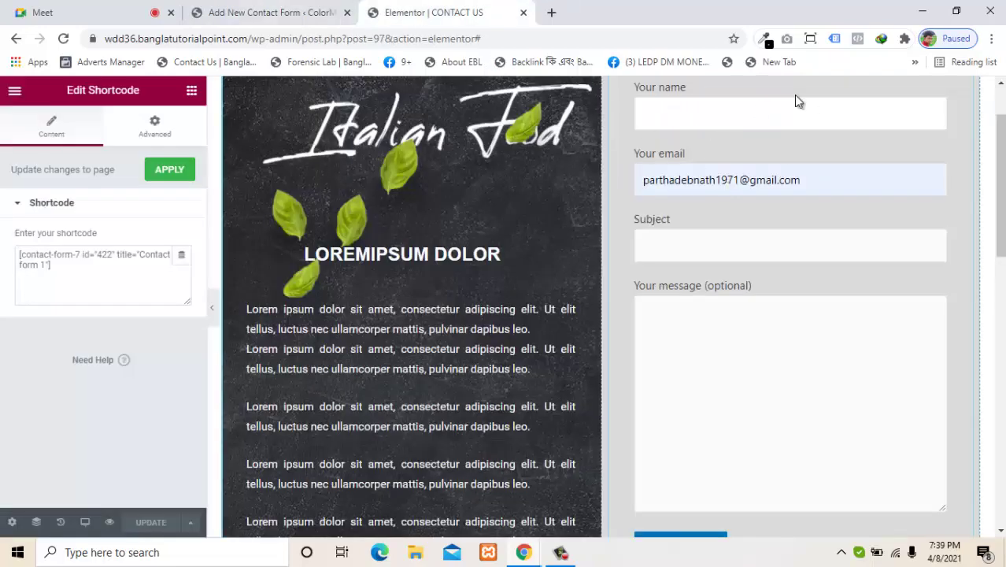
left_click(260, 12)
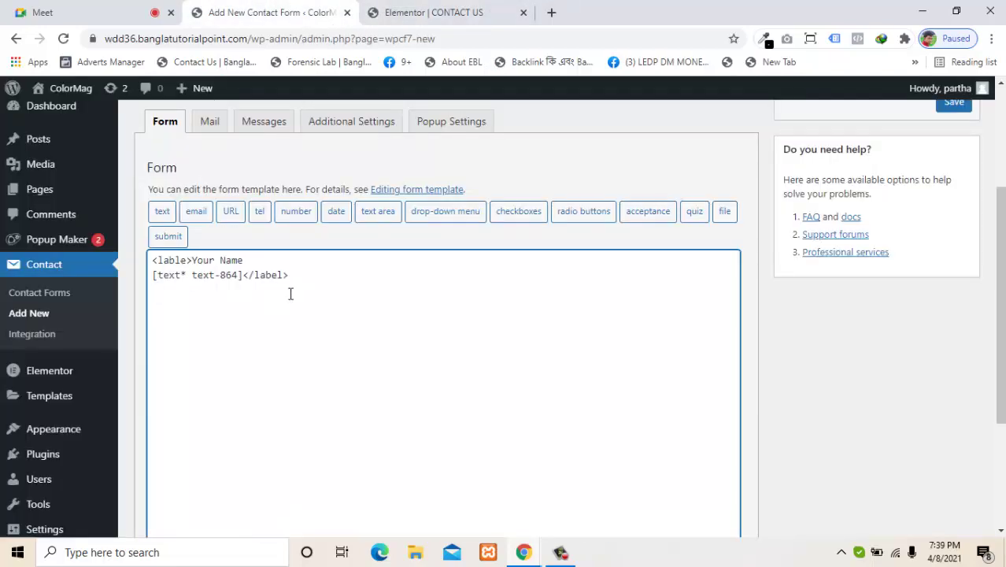
mouse_move(85, 249)
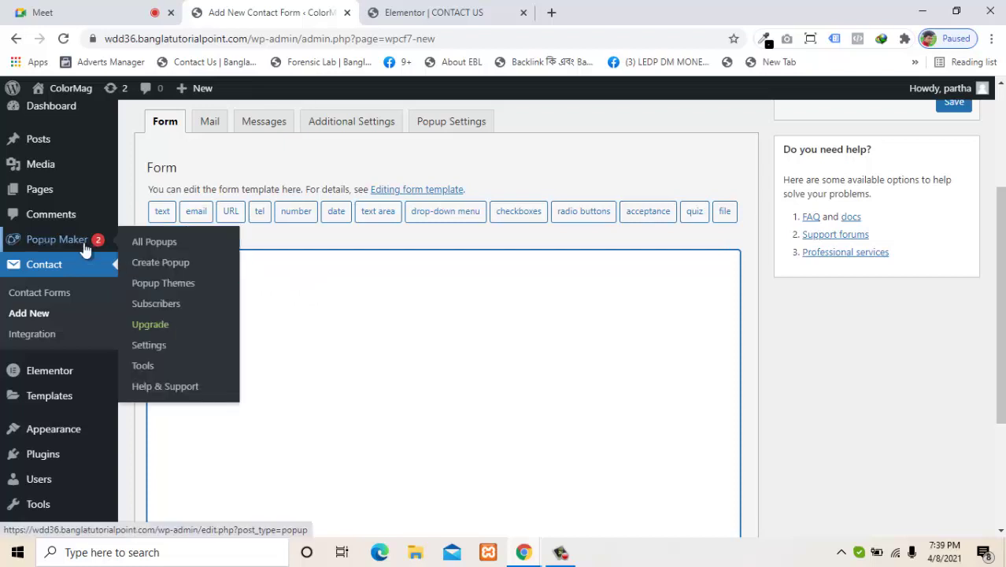
Step: Make a required text field with 'Enter Your Name' used as its placeholder
left_click(161, 211)
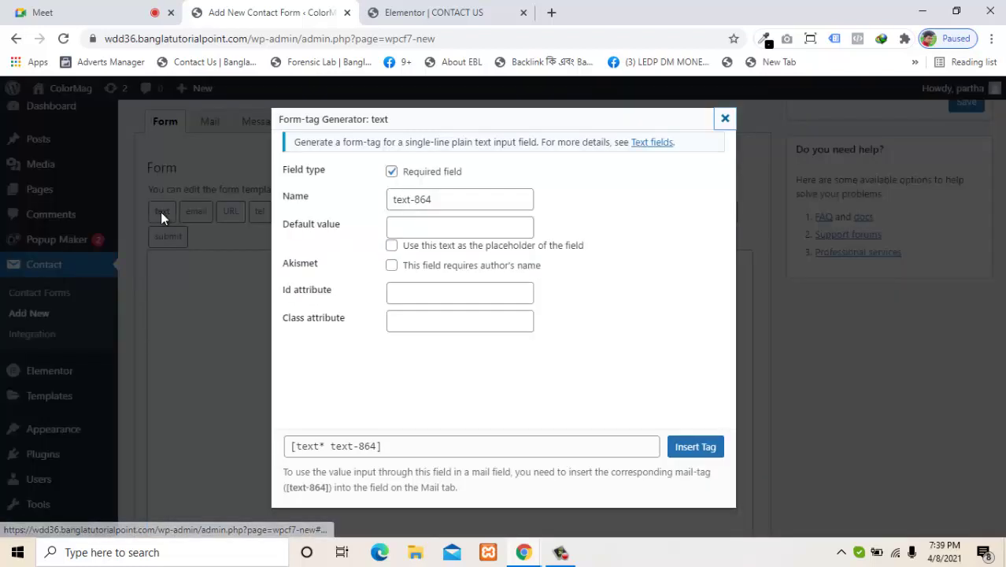
left_click(439, 222)
left_click(437, 256)
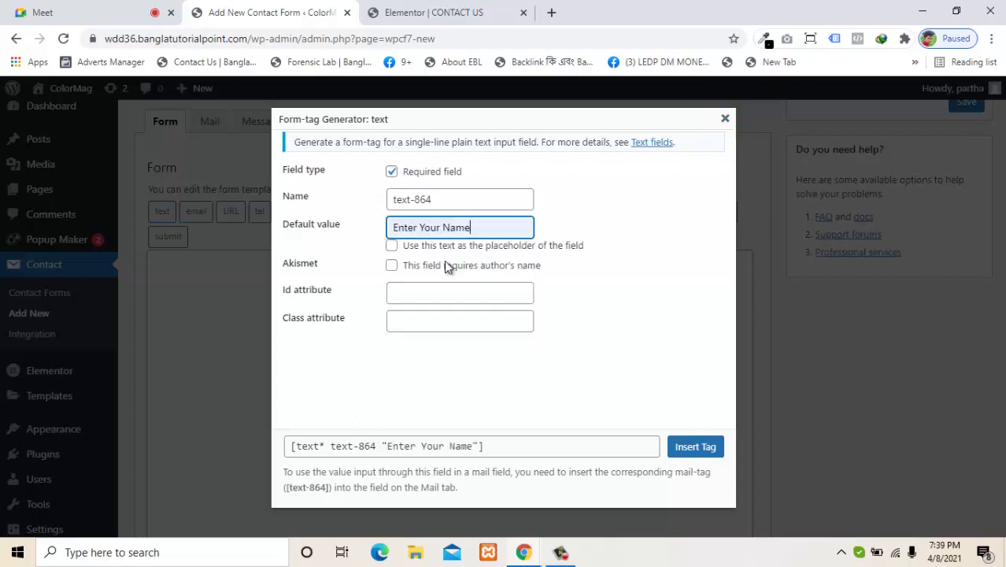
left_click(437, 12)
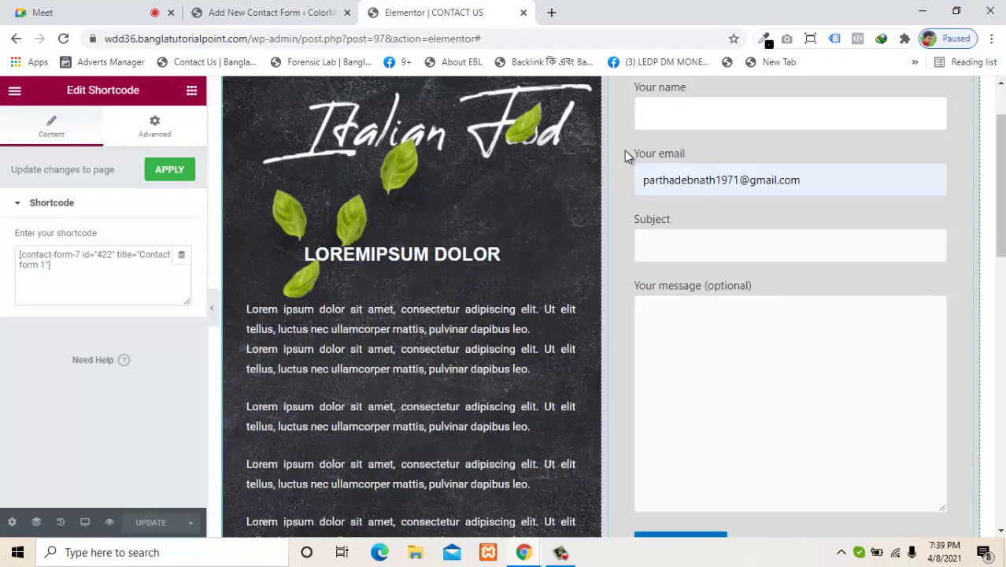
scroll(709, 185, "up", 1)
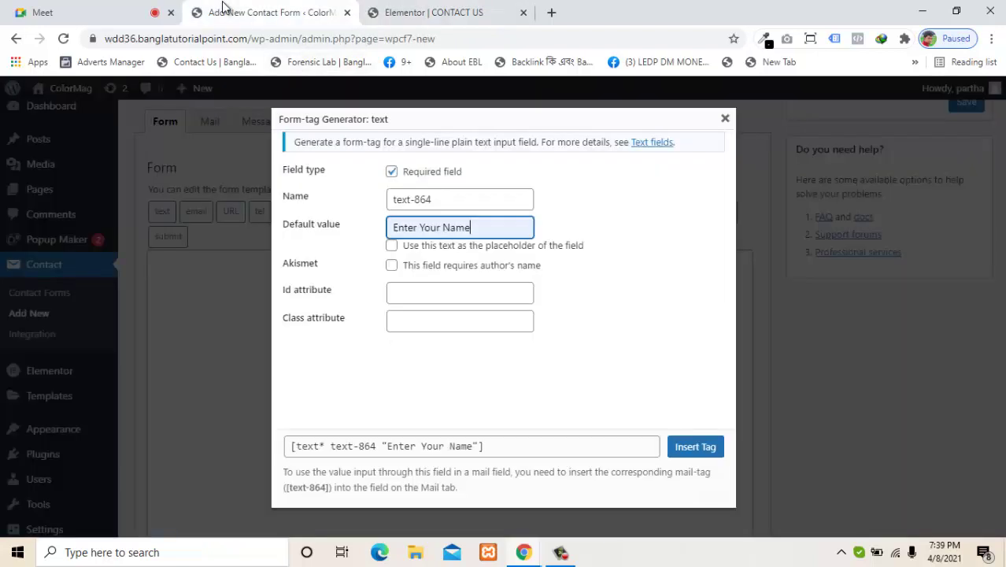
left_click(227, 11)
left_click(392, 246)
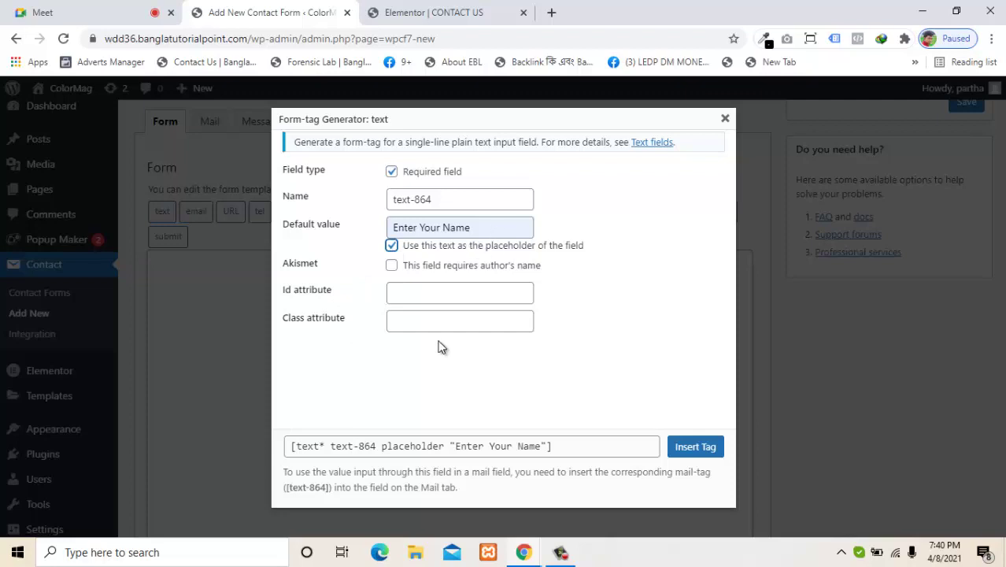
left_click(409, 13)
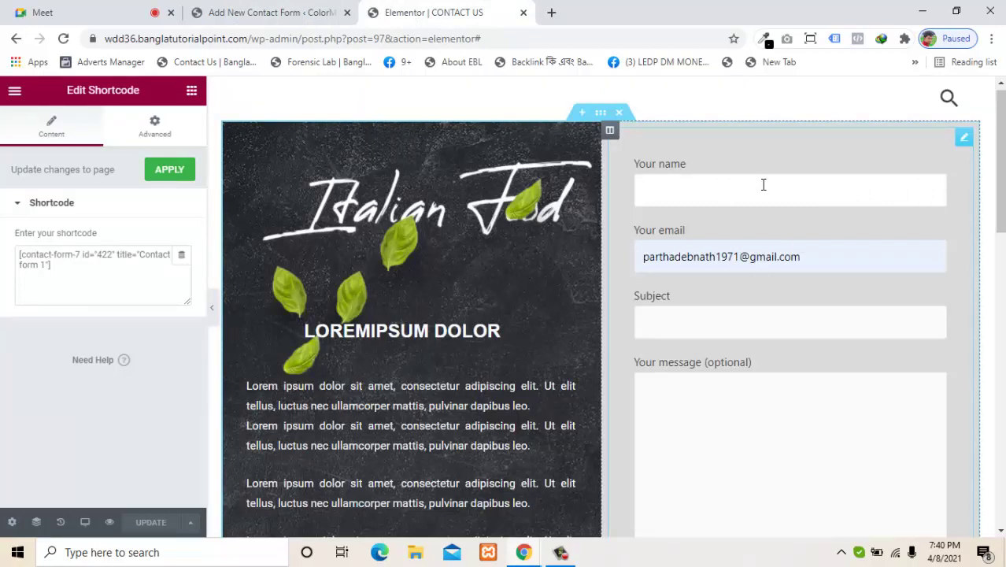
left_click(256, 11)
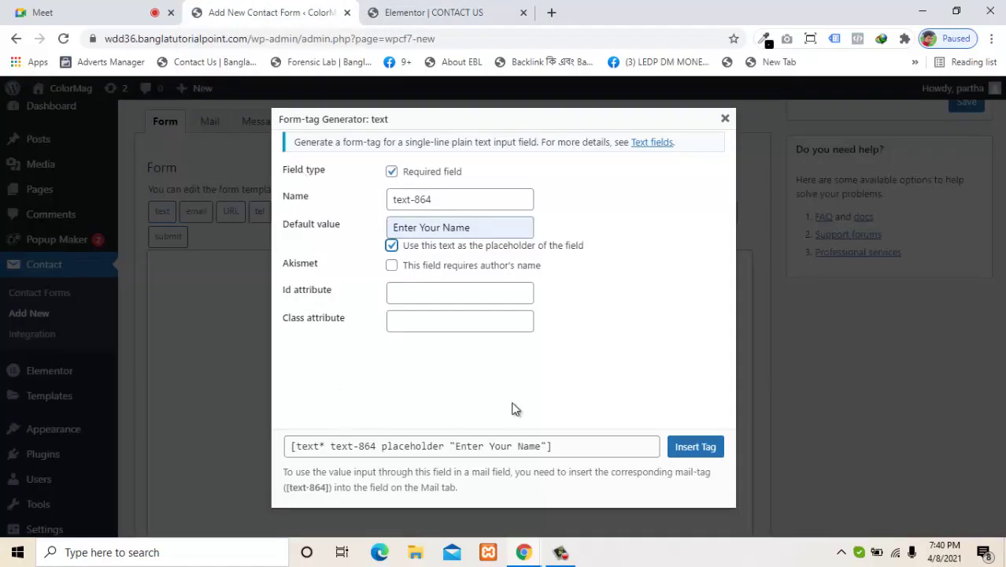
Step: Set the field's id to name and insert the tag into the template
left_click(409, 292)
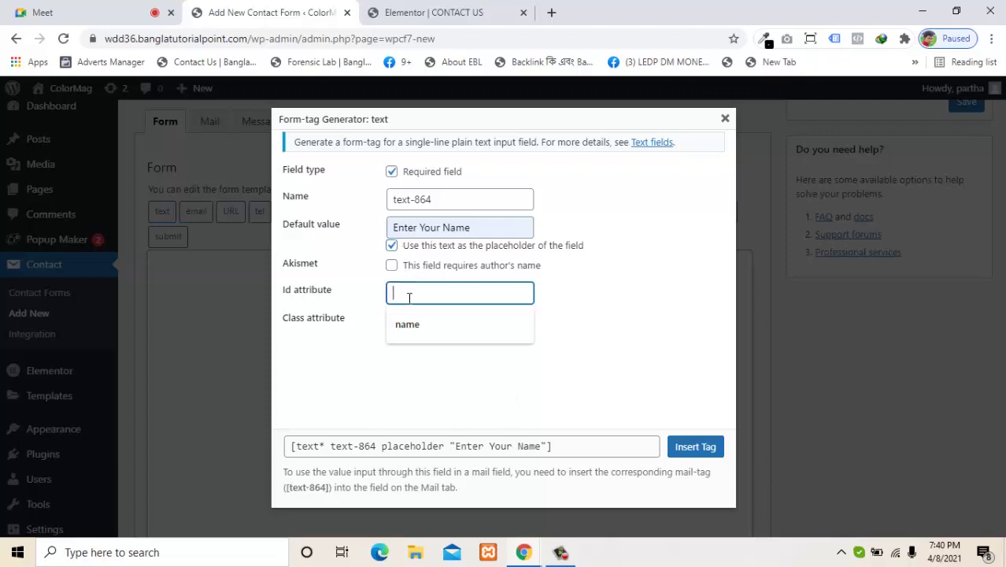
left_click(335, 309)
left_click(399, 323)
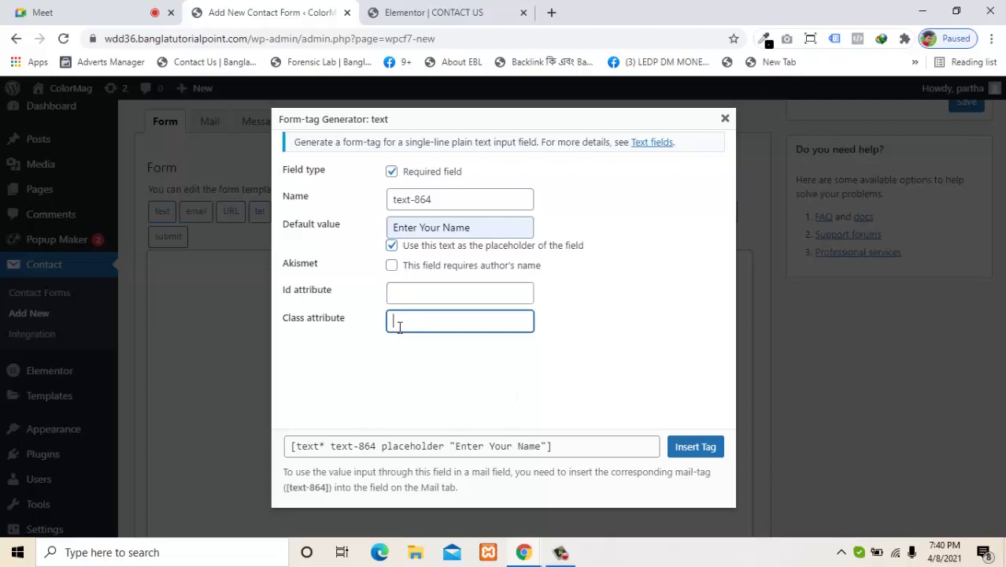
left_click(399, 293)
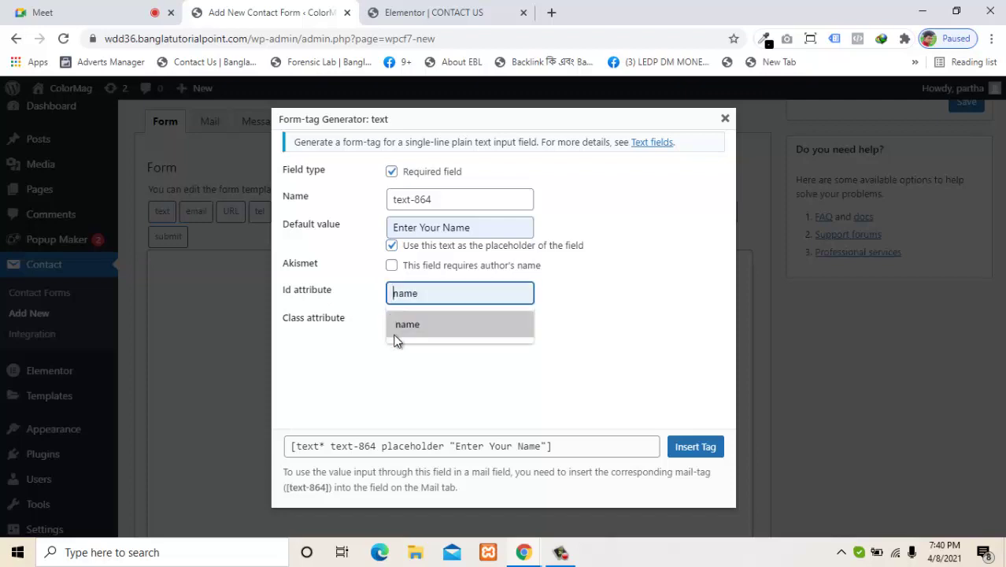
left_click(396, 332)
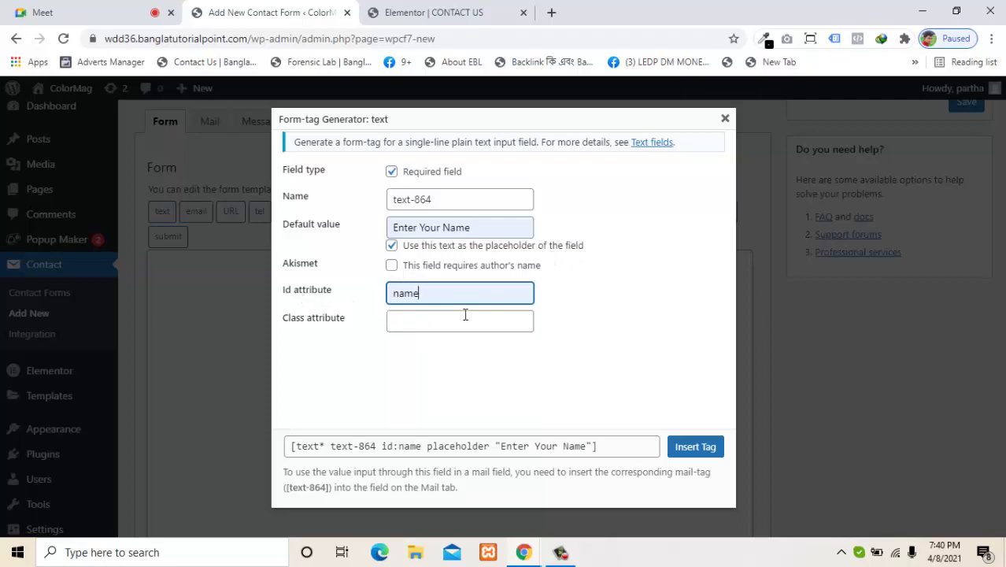
left_click(696, 446)
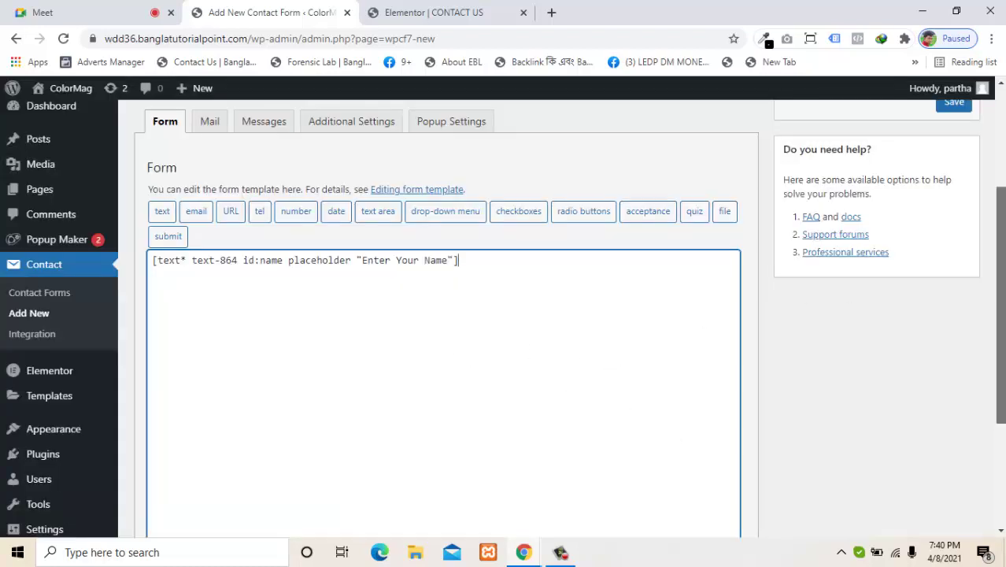
Step: Save the test contact form and copy its new shortcode
scroll(948, 268, "up", 1)
left_click(951, 191)
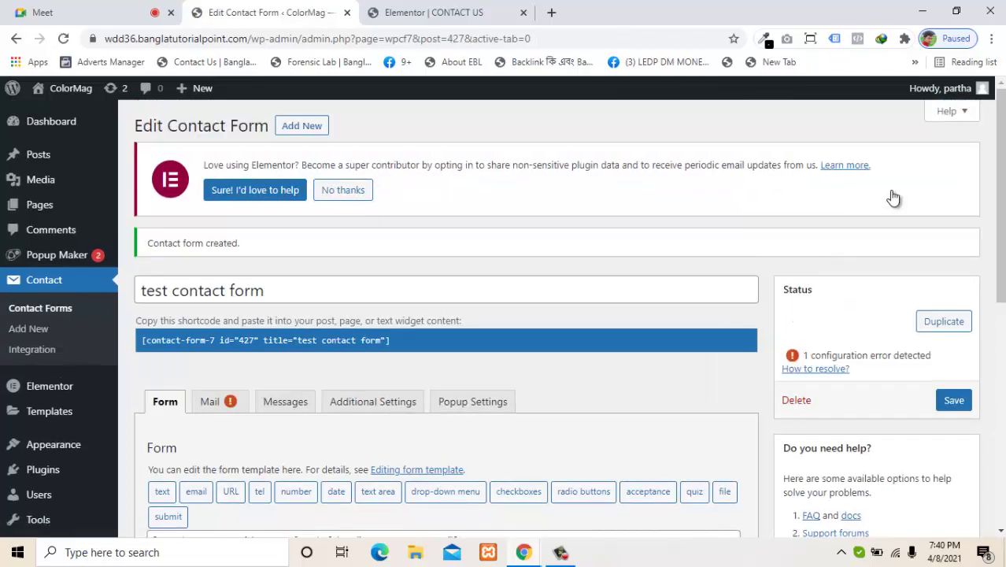
left_click(145, 337)
left_click_drag(145, 337, 388, 339)
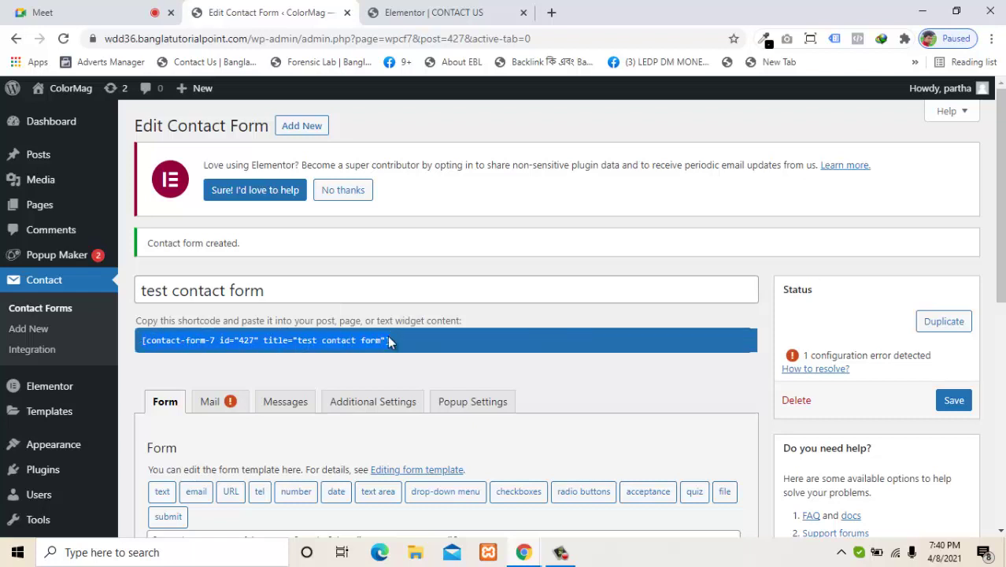
right_click(389, 339)
left_click(409, 347)
Step: Replace the Shortcode widget's old shortcode with the test contact form's (id 427) and apply
left_click(406, 10)
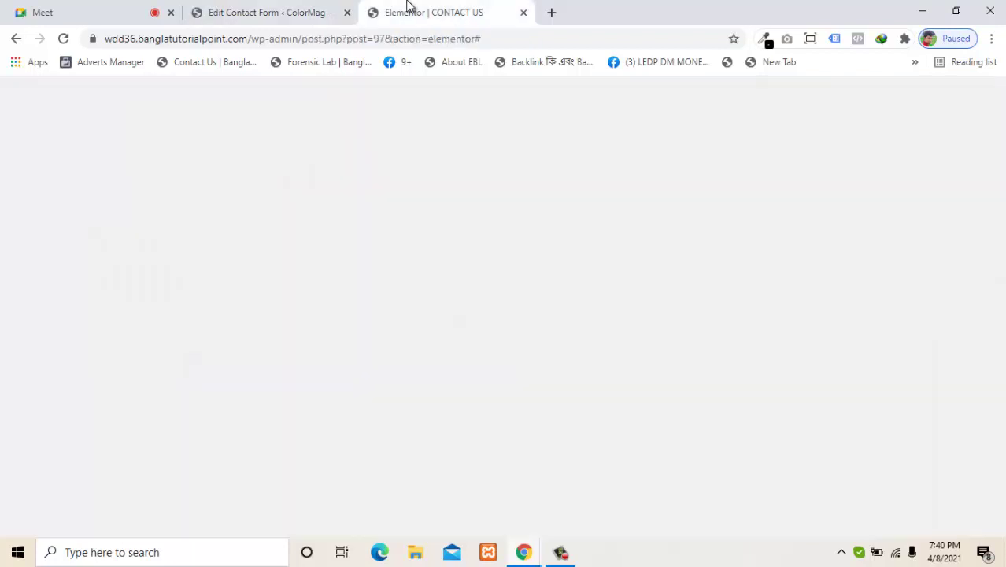
left_click(883, 182)
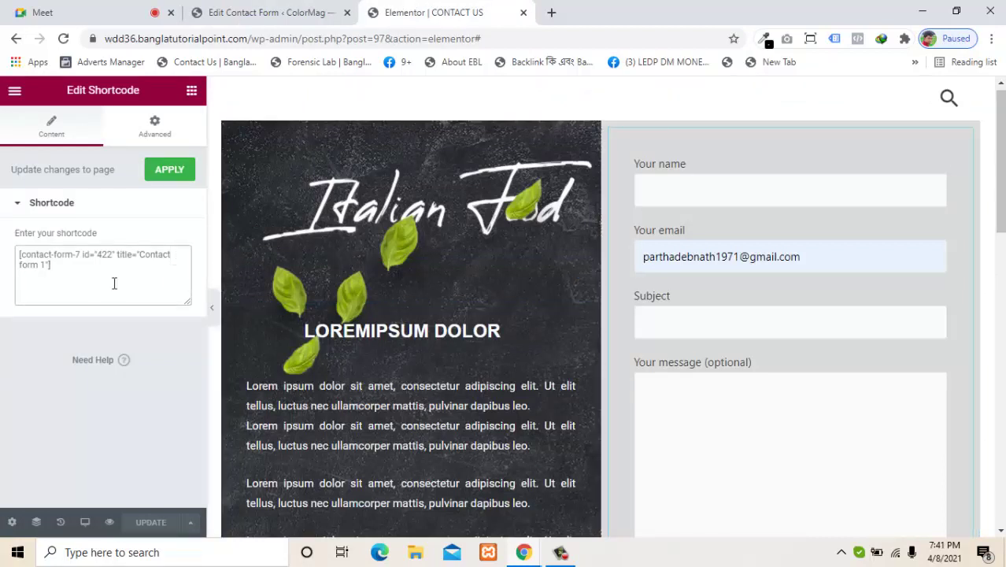
key("ctrl+a")
key("ctrl+v")
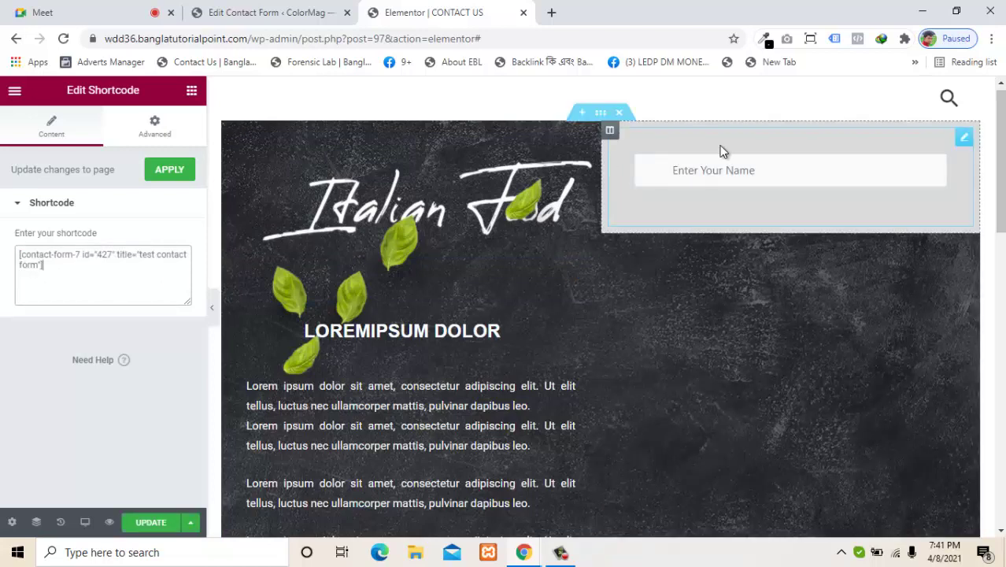
scroll(955, 185, "up", 1)
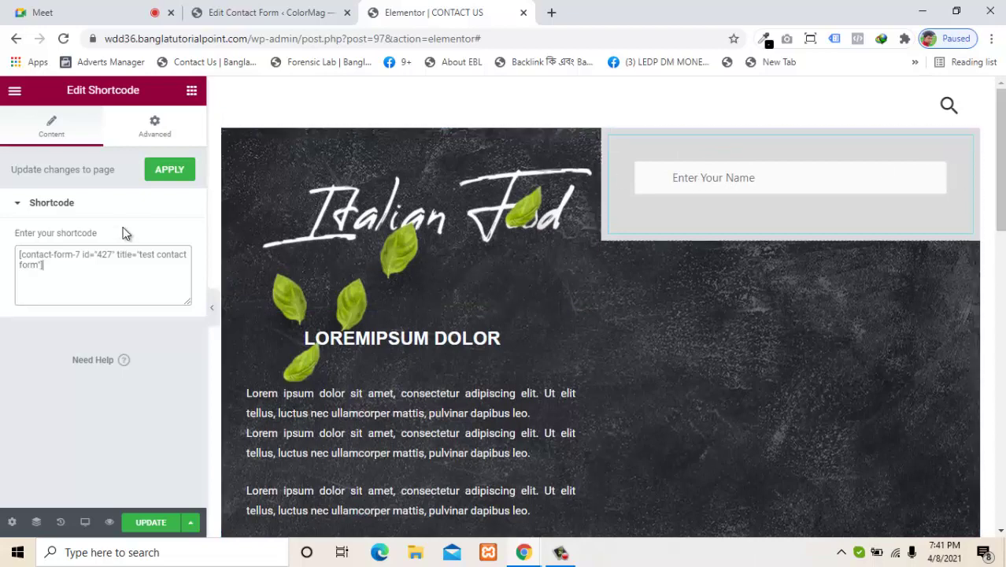
left_click(167, 173)
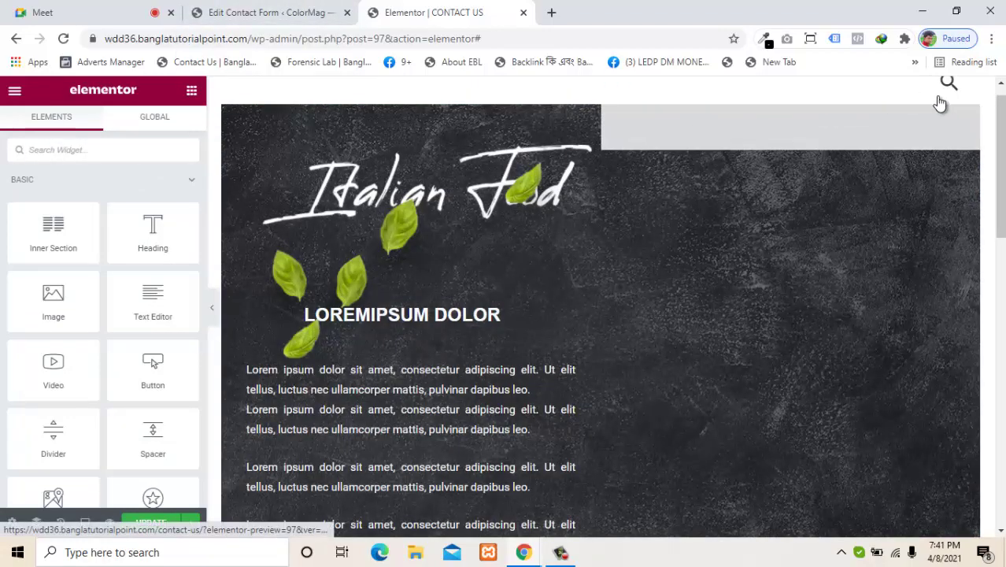
left_click(932, 125)
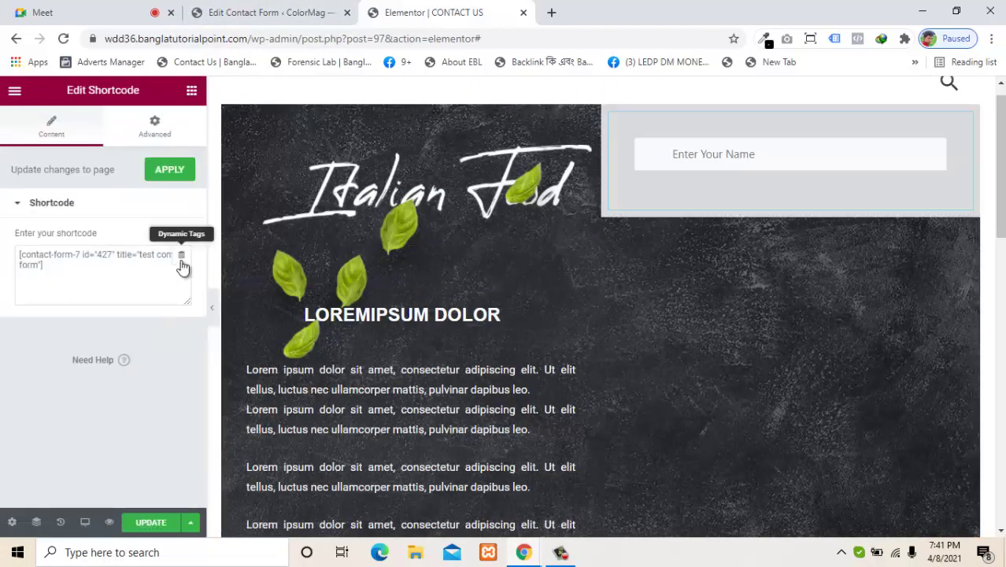
Step: Add a required email tag with placeholder 'Enter your Email' and id email on a new line
left_click(307, 11)
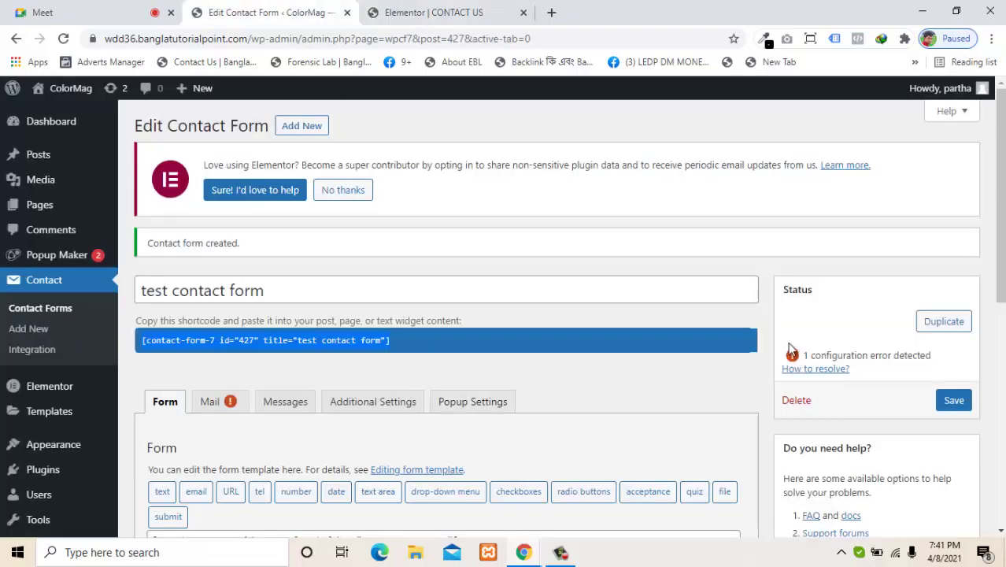
left_click_drag(1000, 263, 999, 346)
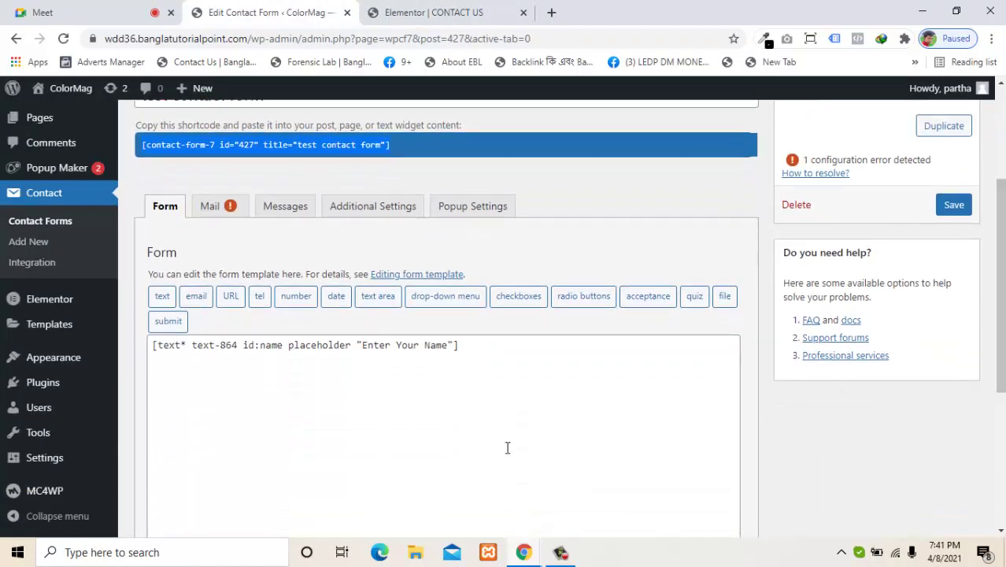
left_click(473, 345)
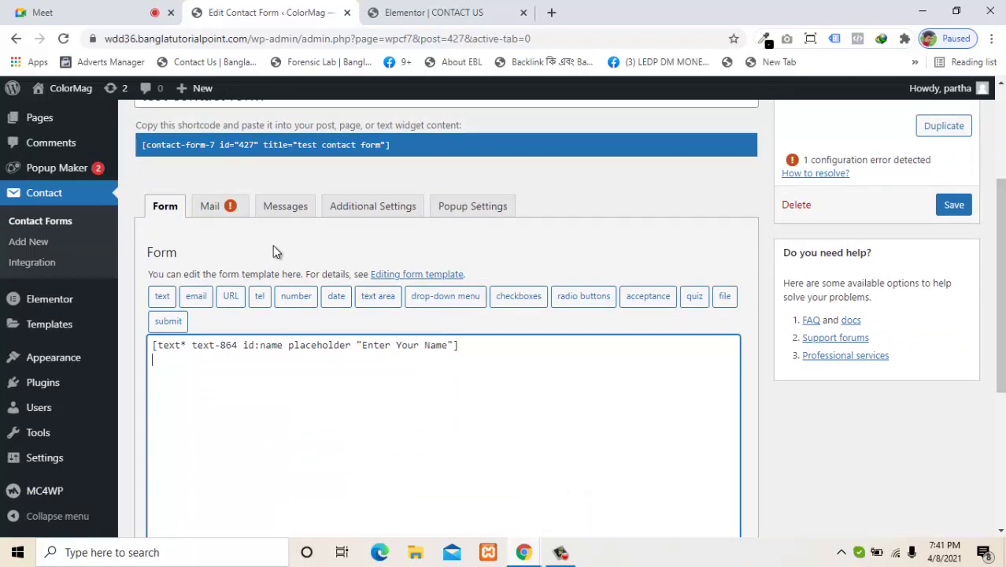
key("Return")
left_click(198, 296)
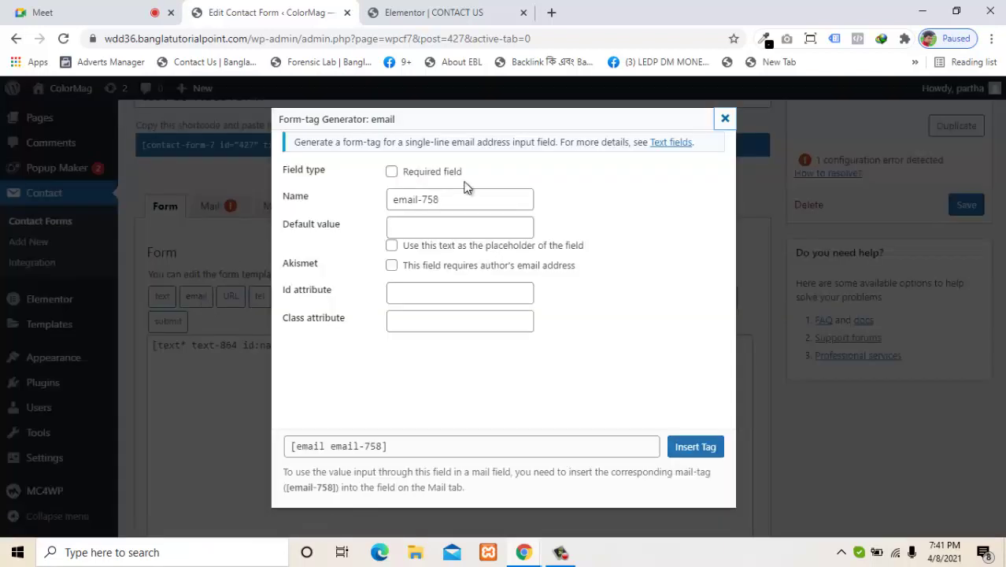
left_click(440, 172)
left_click(412, 224)
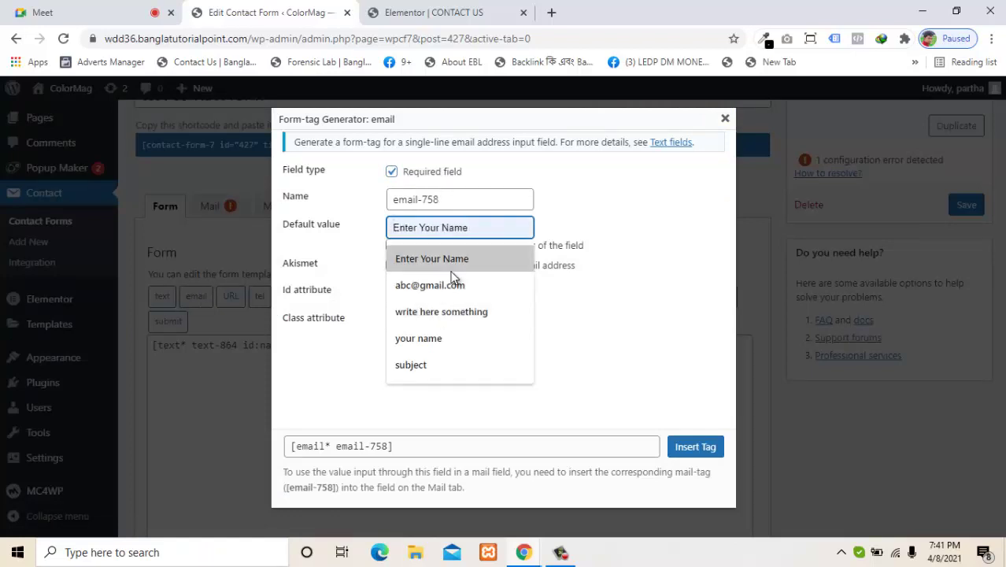
type("En")
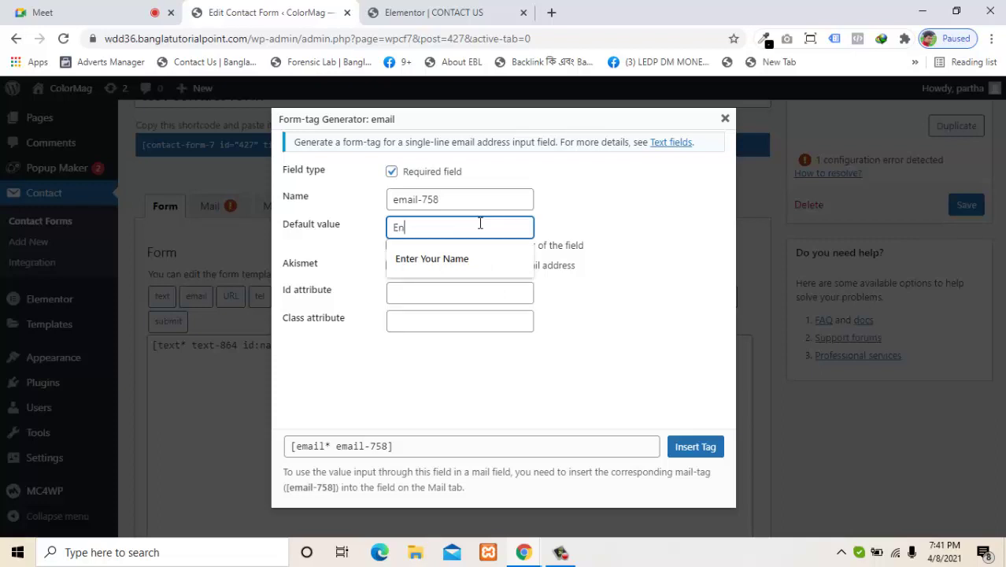
type("ter your Email")
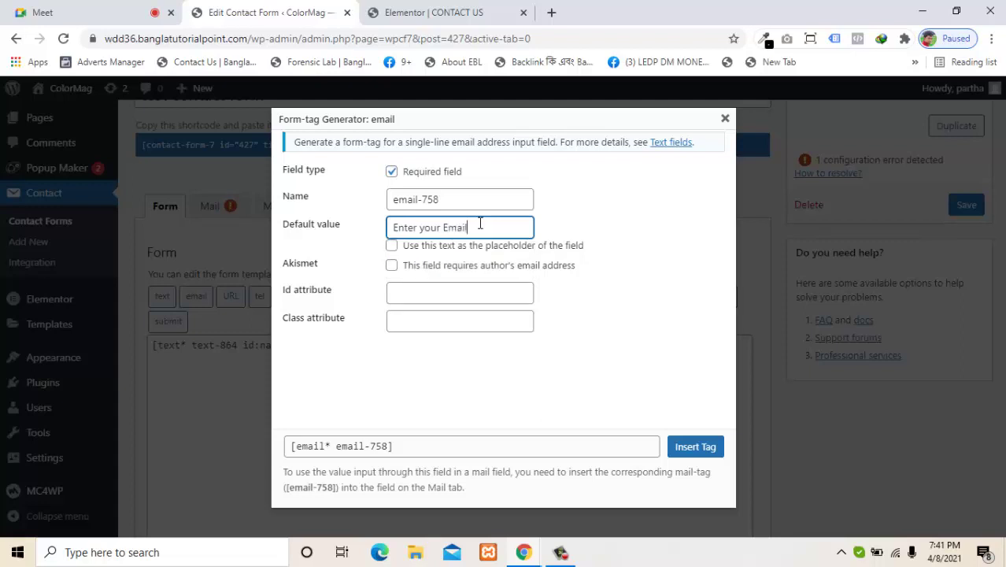
left_click(448, 247)
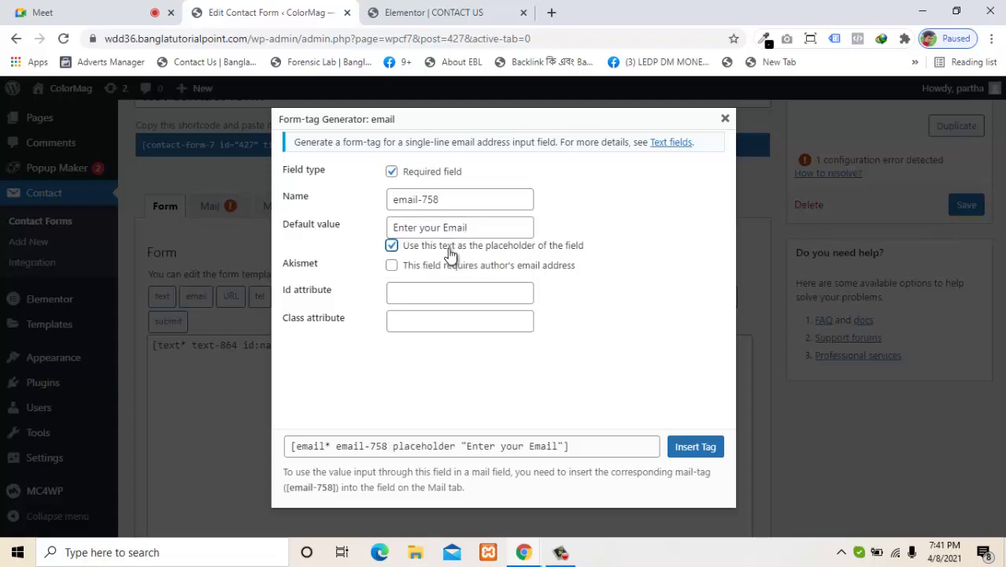
left_click(435, 293)
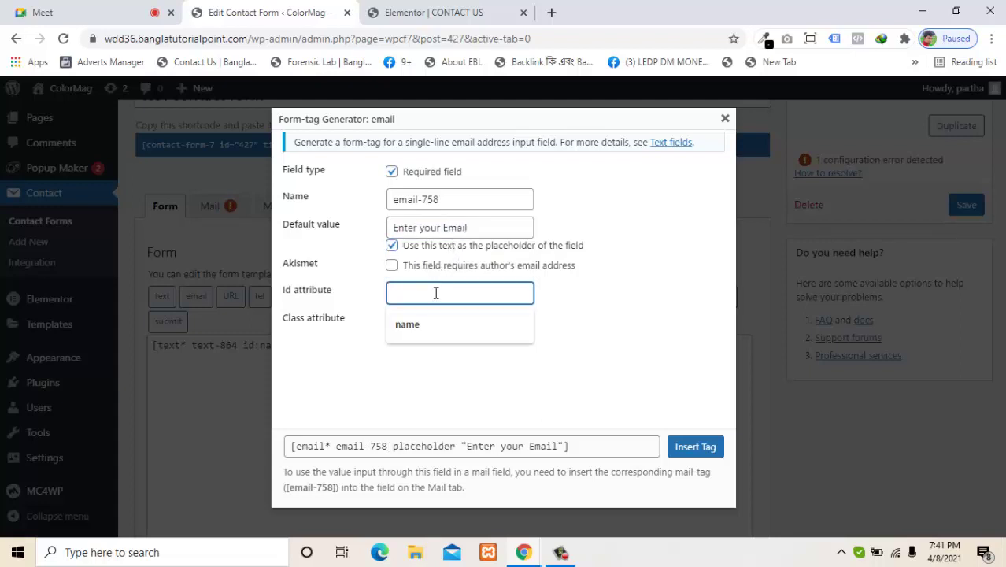
type("email")
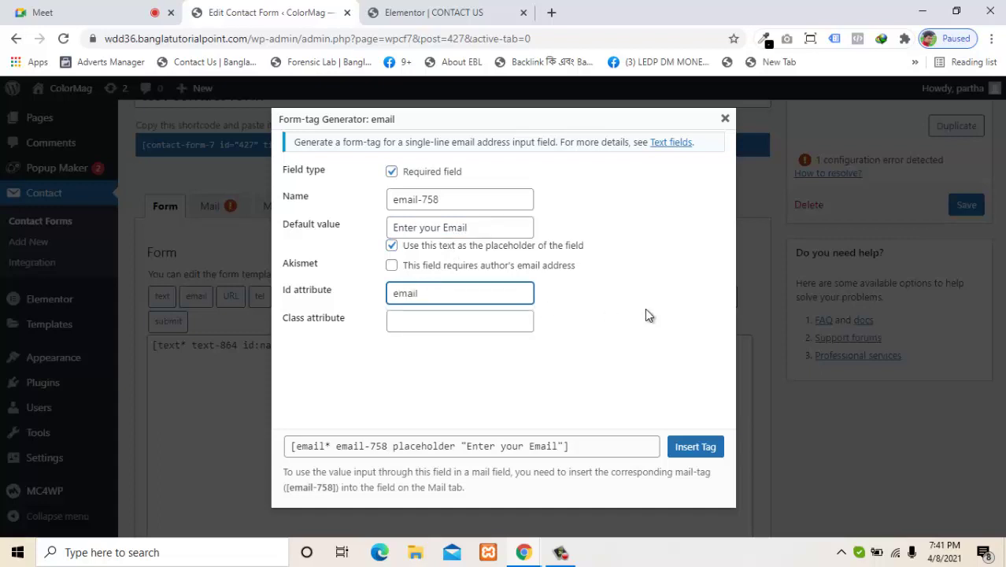
left_click(693, 446)
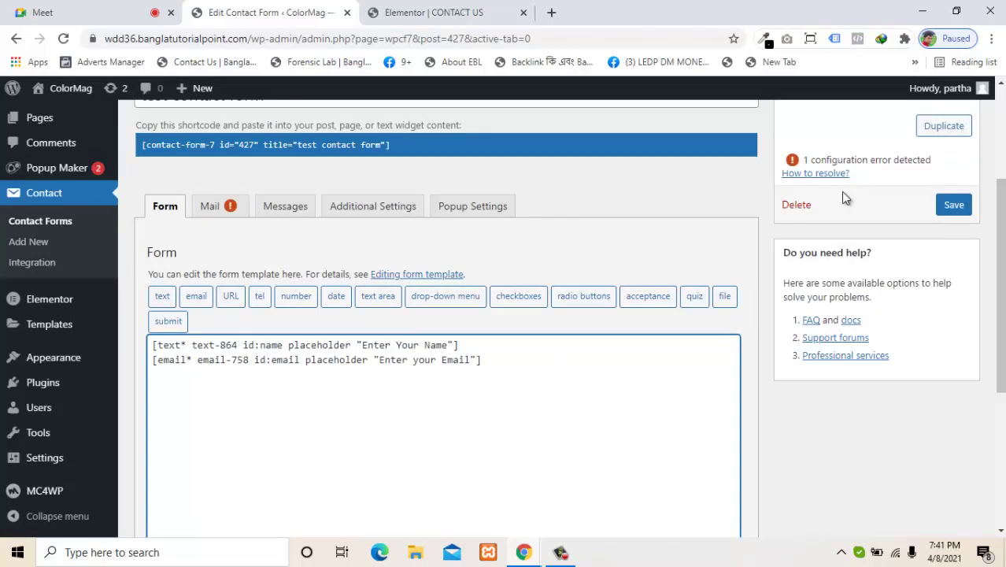
Step: Save the contact form and apply it in the Elementor page preview
left_click(953, 205)
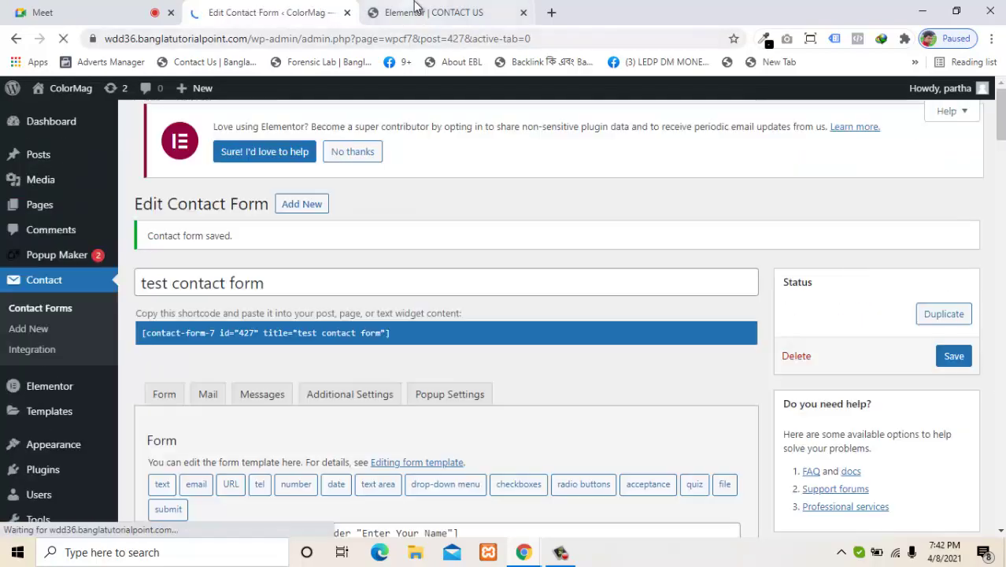
left_click(433, 12)
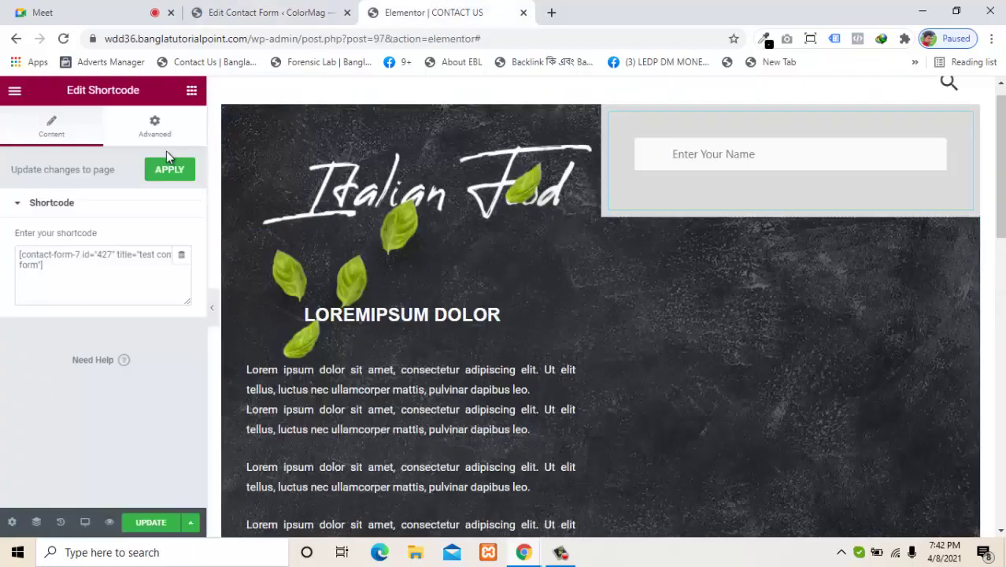
left_click(161, 176)
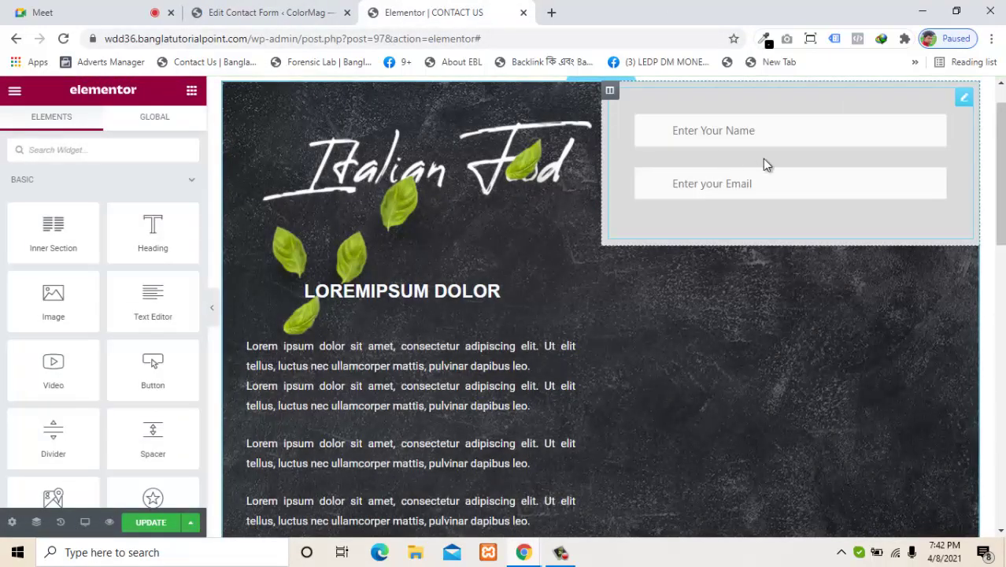
Step: Place the caret after the email tag line and compare against the Contact Us preview
left_click(265, 9)
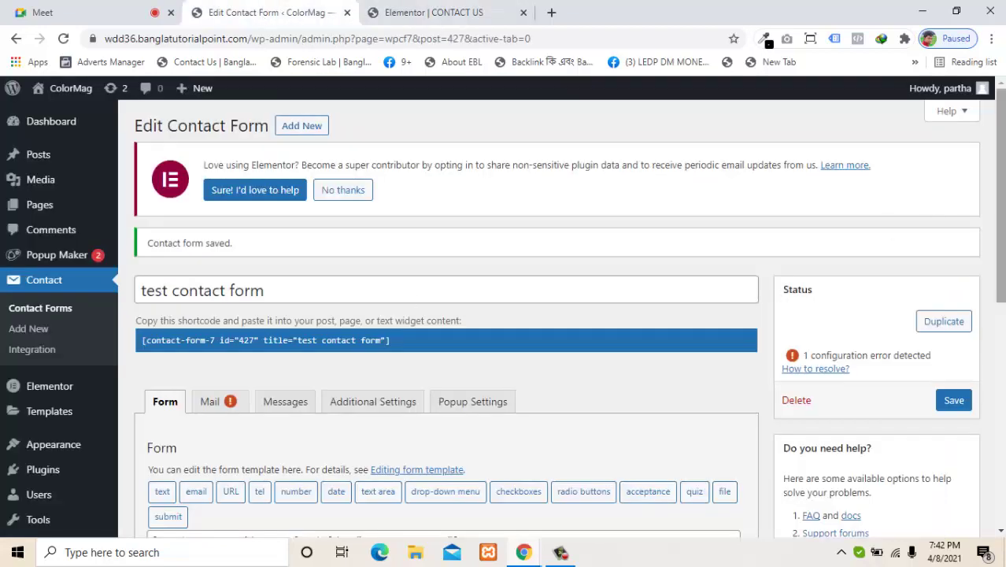
scroll(593, 364, "down", 3)
double_click(501, 337)
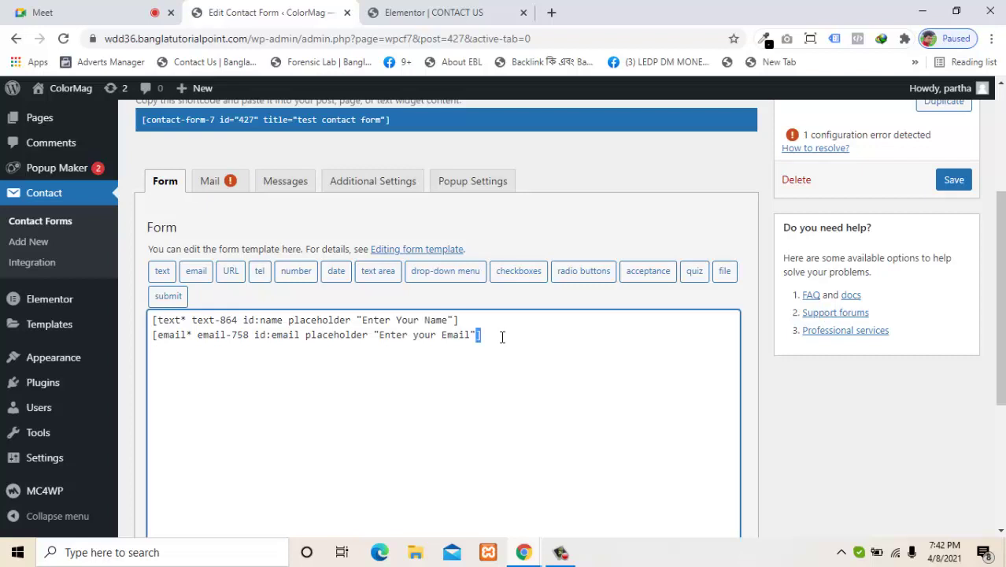
left_click(502, 337)
left_click(384, 11)
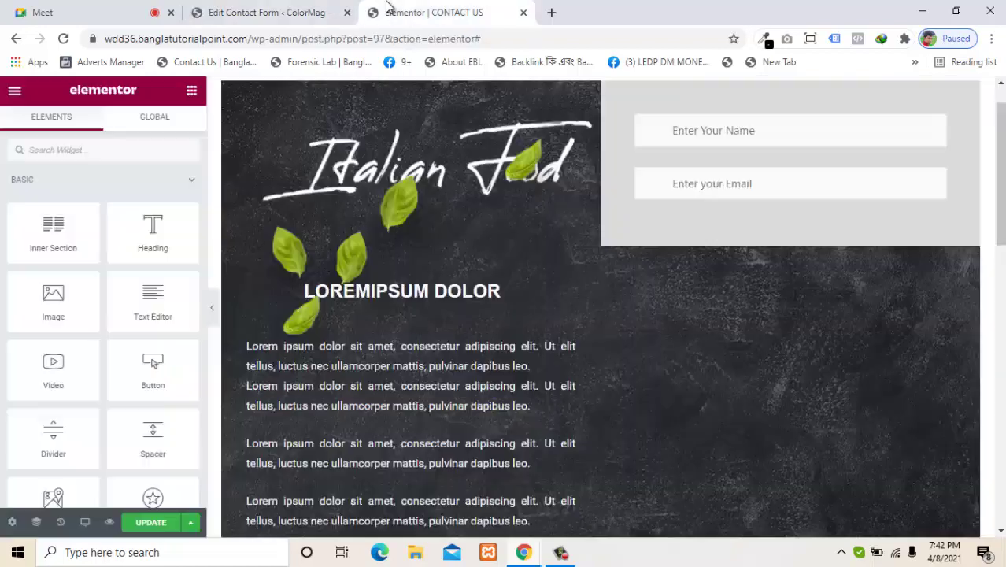
left_click(329, 9)
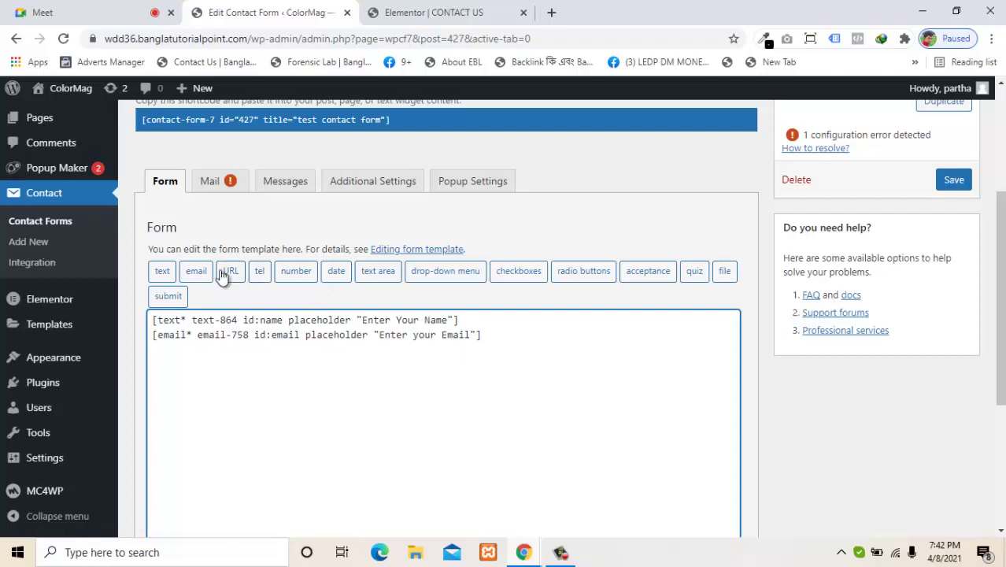
Step: Insert a required text field with default 'subject' as placeholder and id 'subject'
left_click(163, 271)
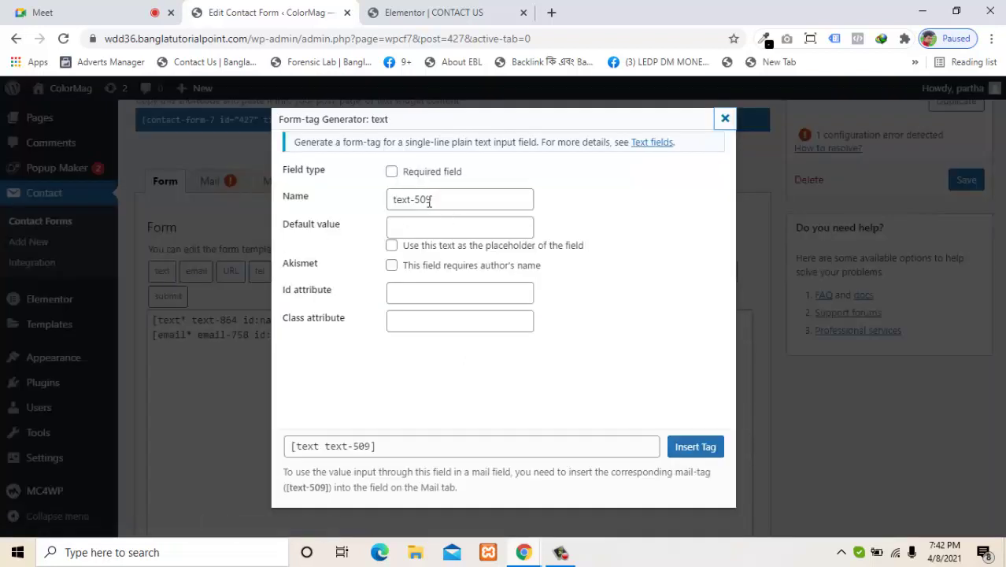
left_click(391, 172)
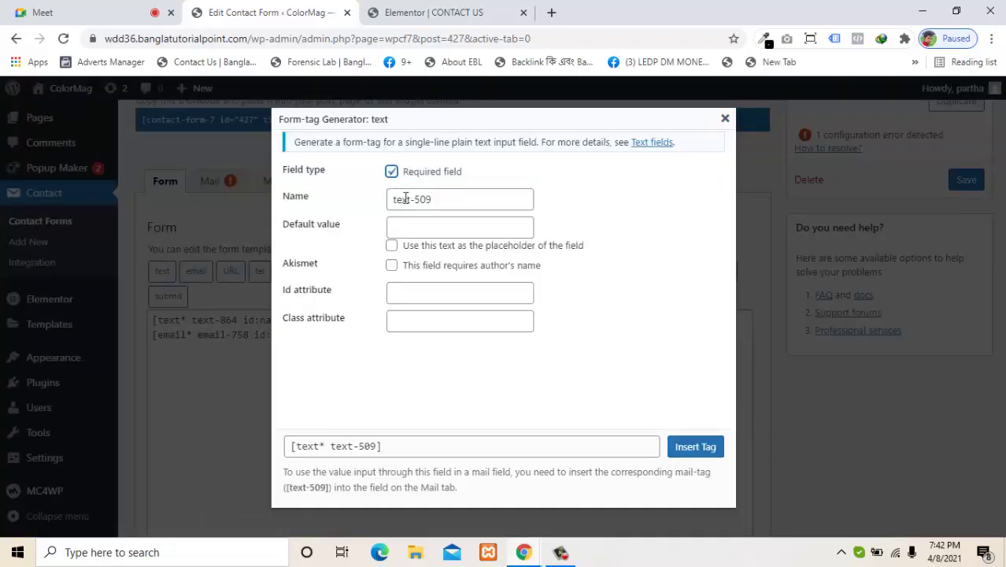
left_click(413, 228)
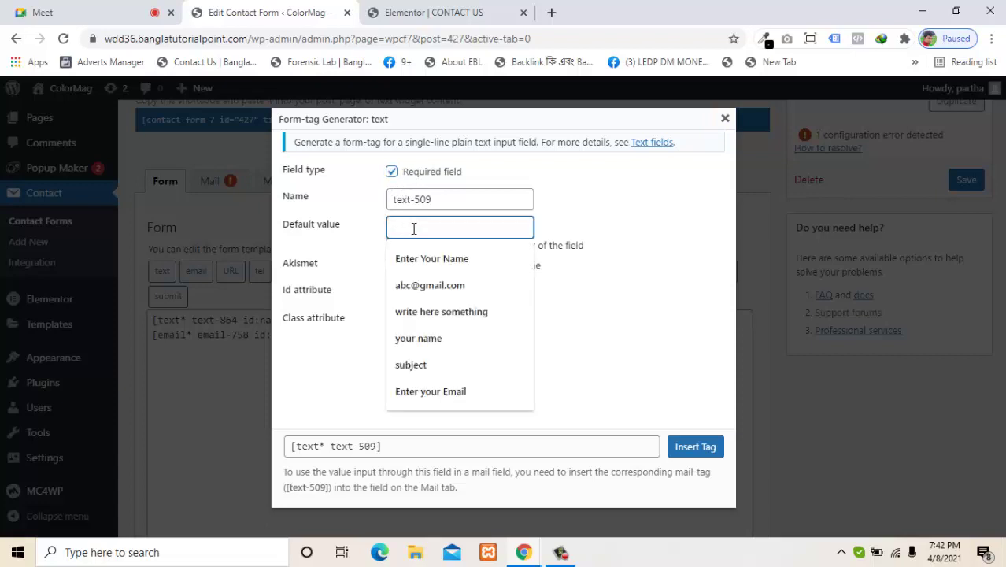
left_click(419, 363)
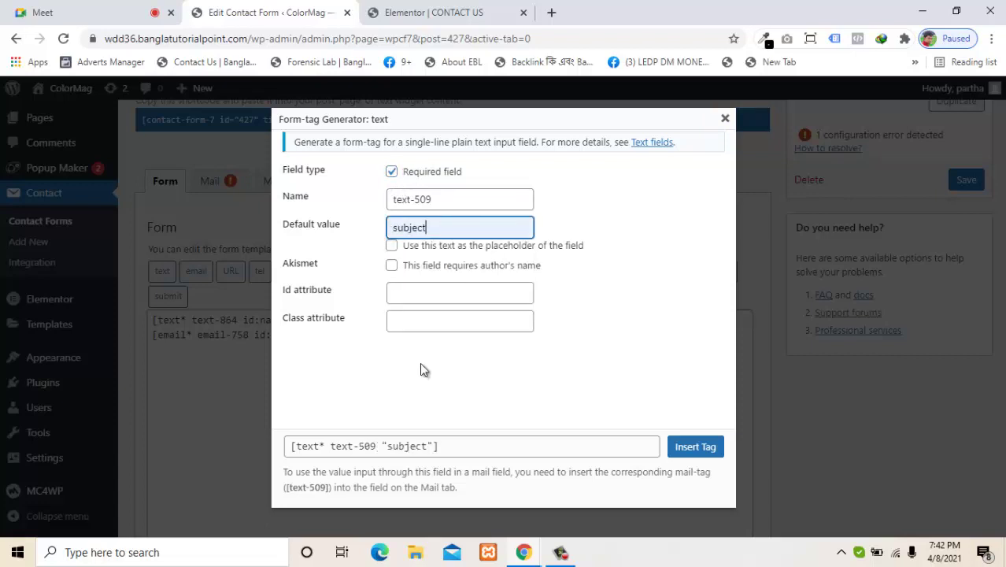
left_click(404, 248)
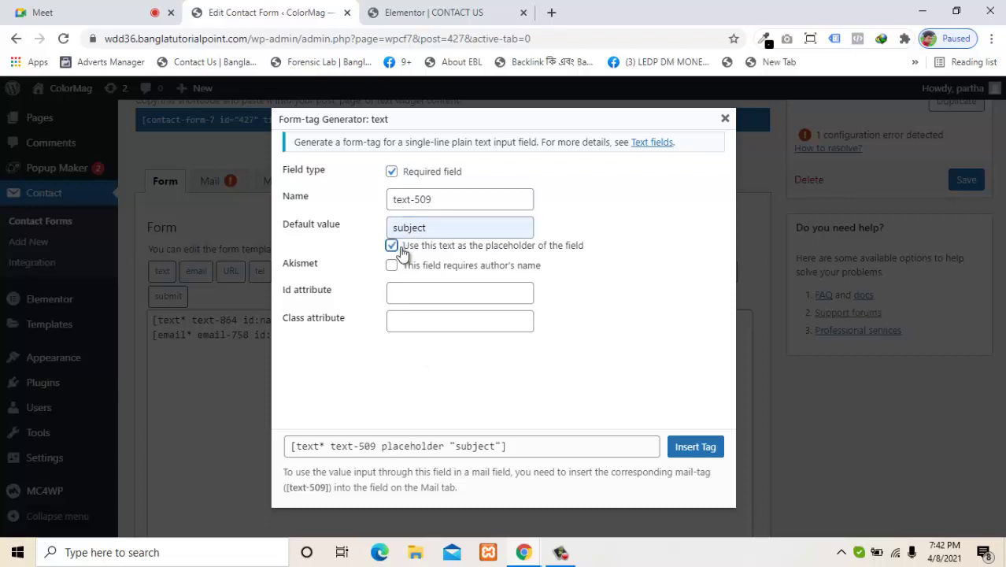
left_click(413, 293)
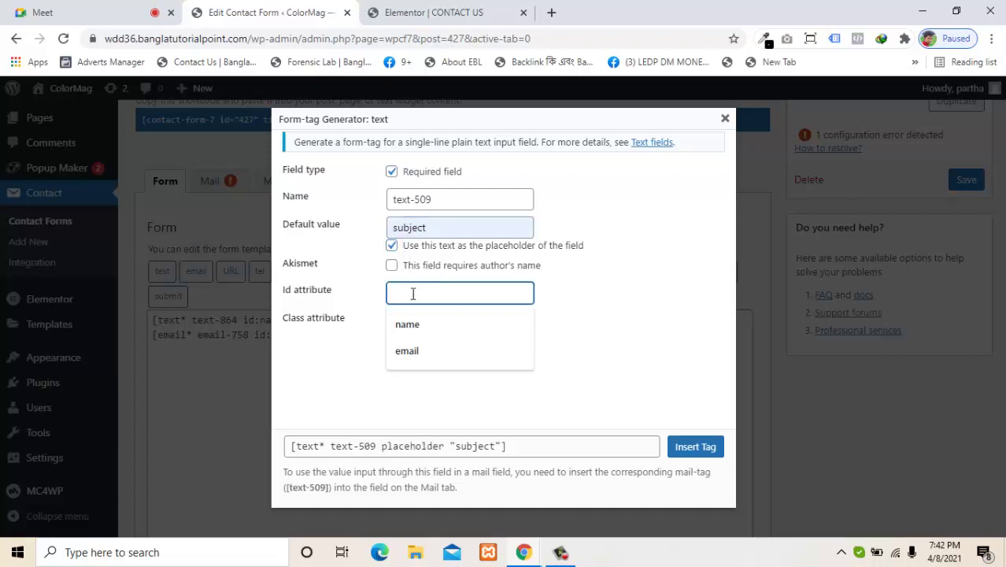
type("sub")
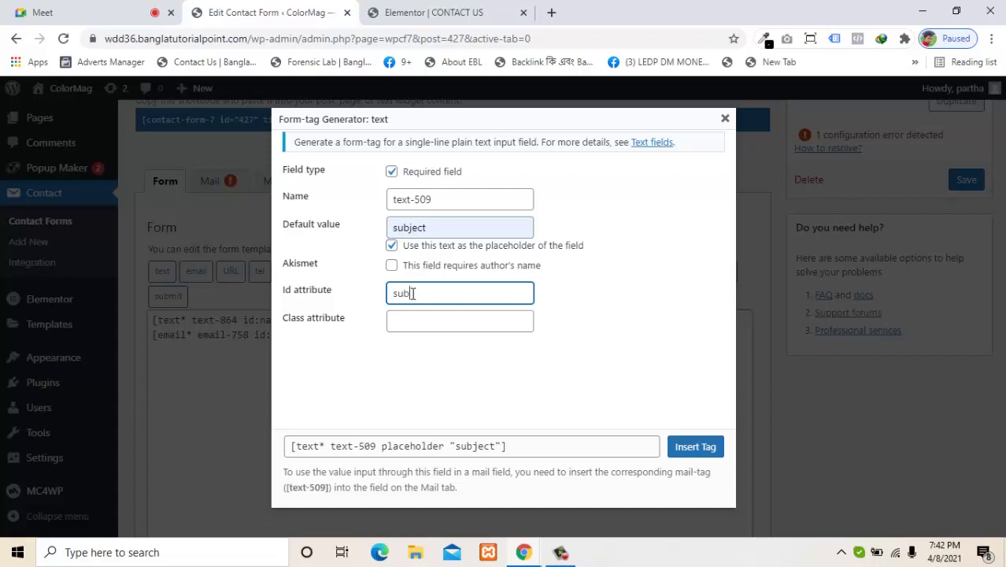
type("ject")
left_click(696, 447)
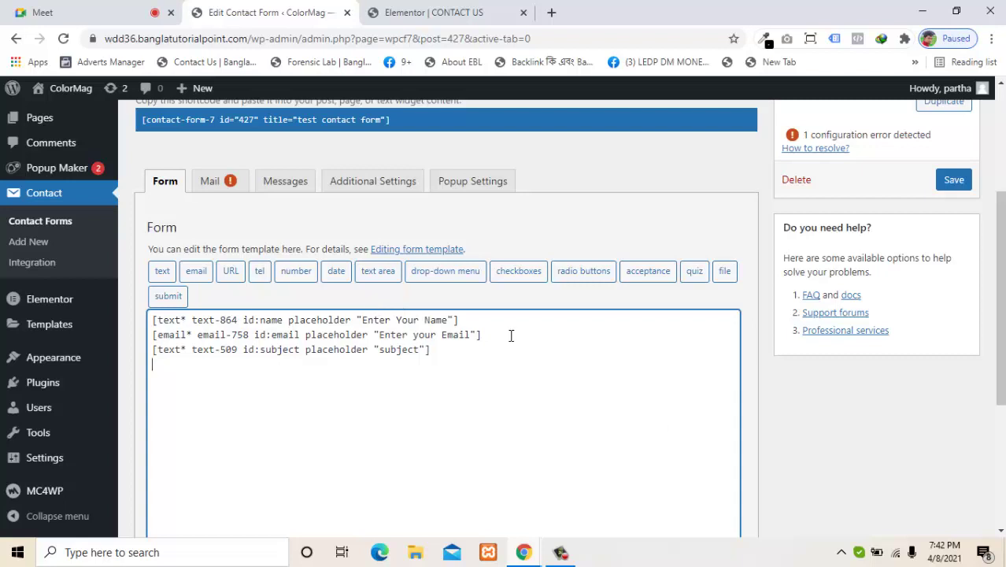
Step: Insert a required textarea with placeholder 'write here something' and id 'content', then save the form
left_click(377, 271)
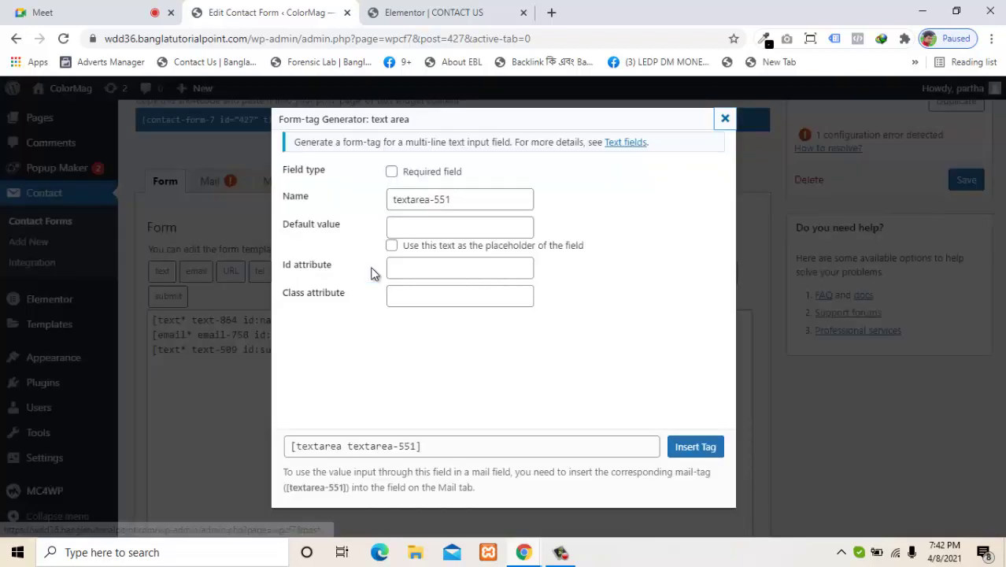
left_click(430, 178)
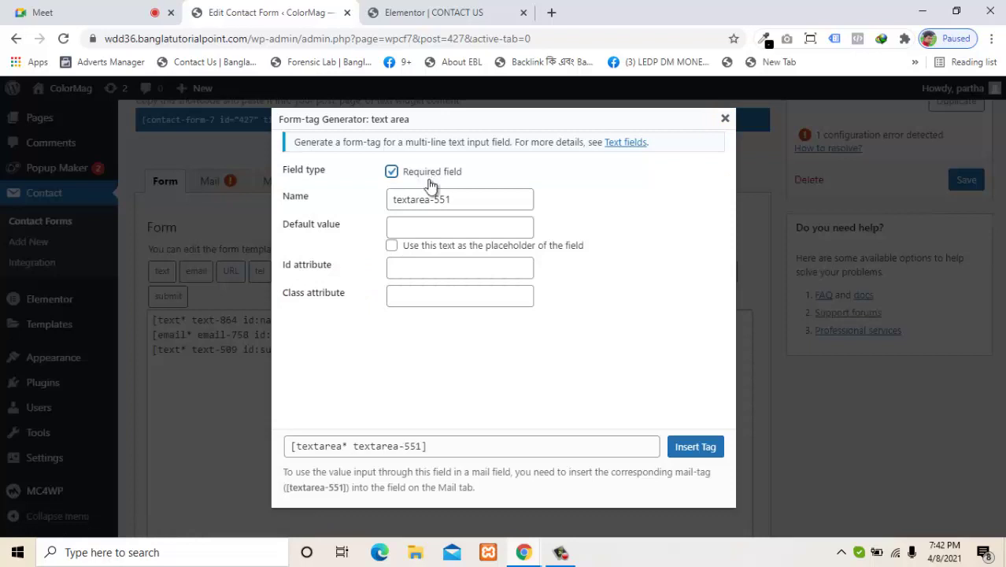
left_click(429, 227)
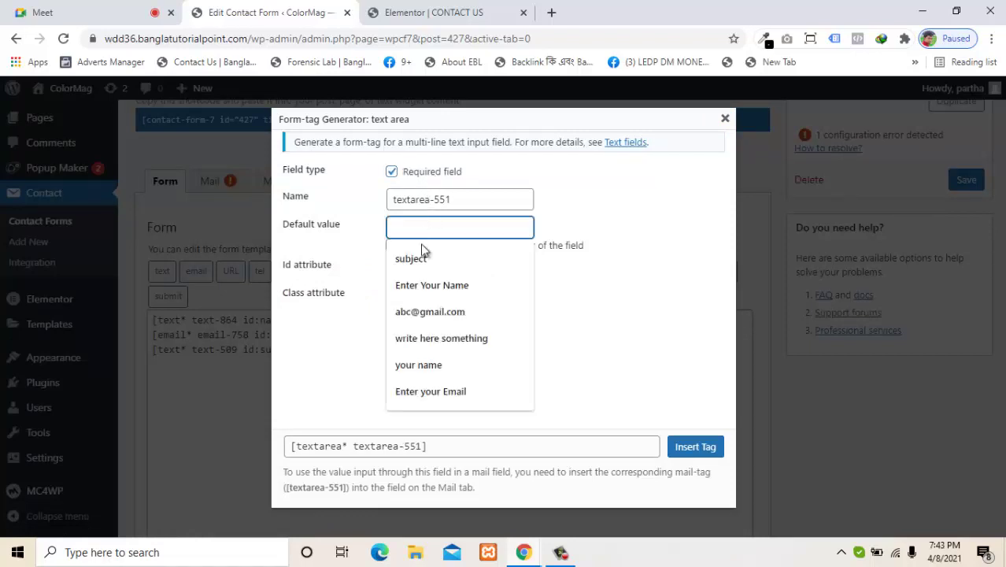
left_click(466, 337)
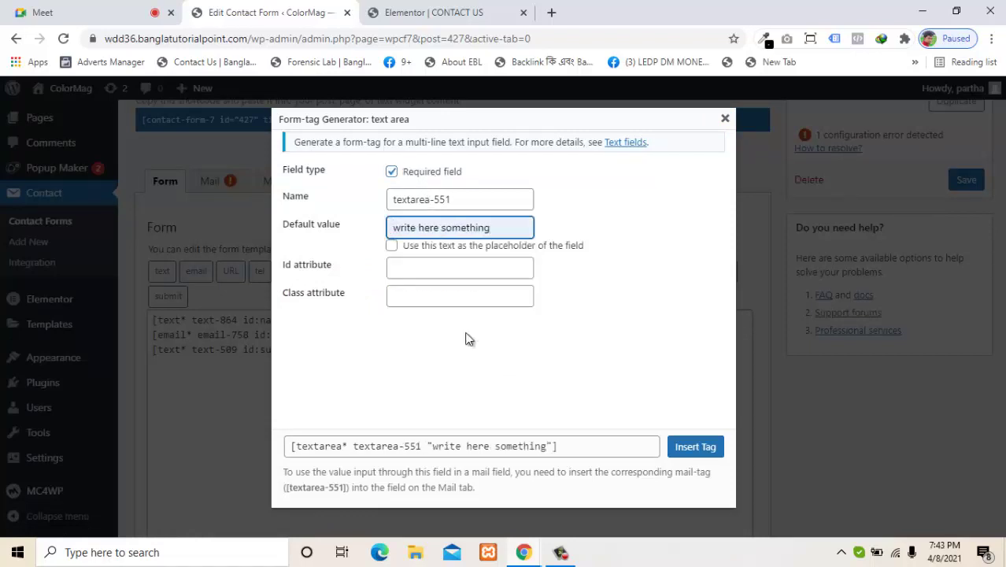
left_click(425, 248)
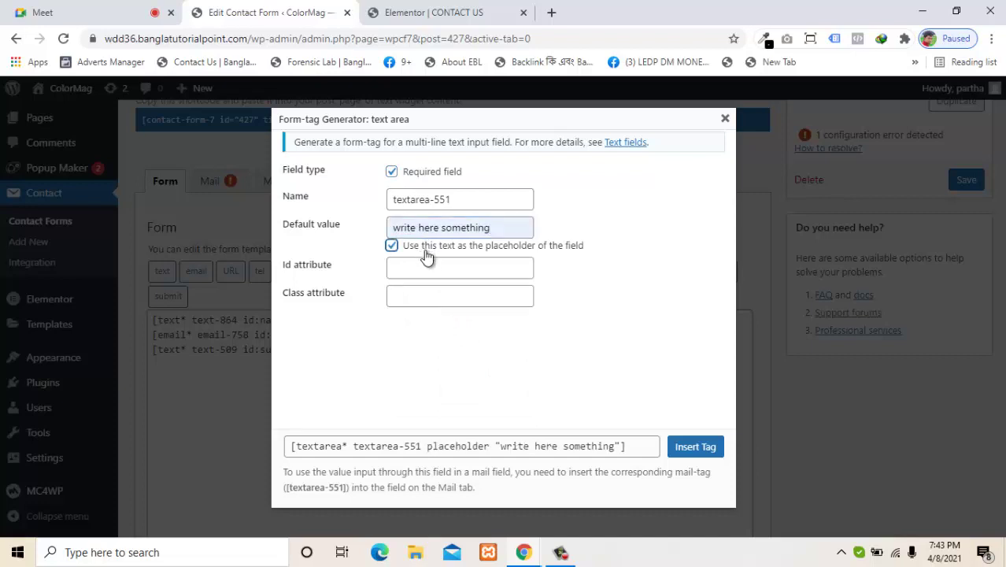
left_click(429, 263)
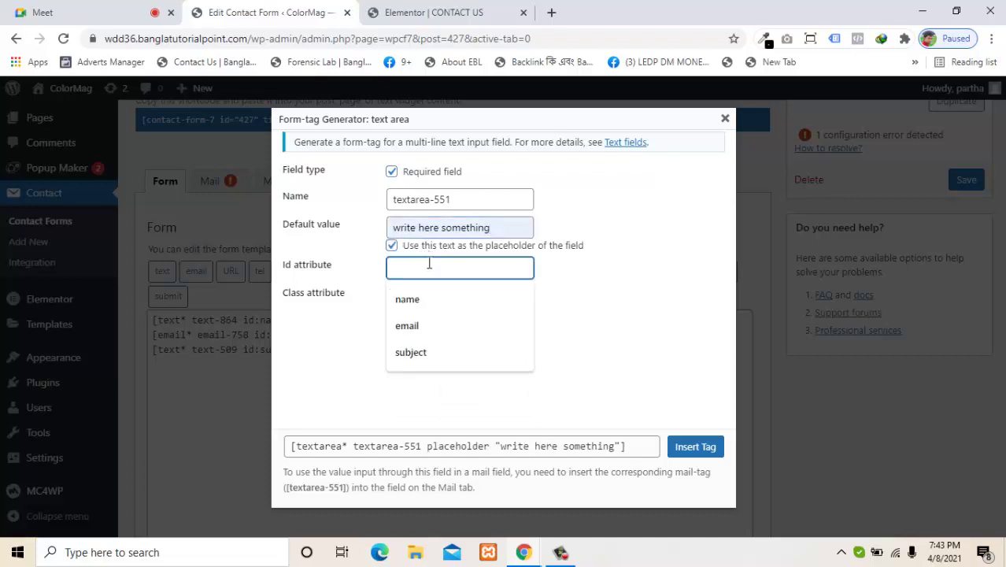
type("mes")
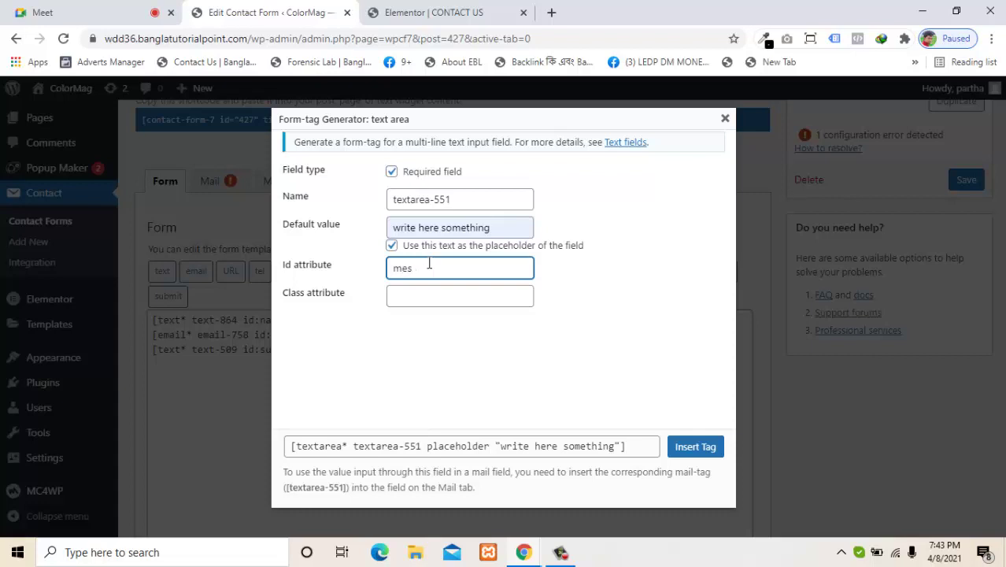
key("BackSpace")
key("BackSpace")
key("BackSpace")
left_click(677, 456)
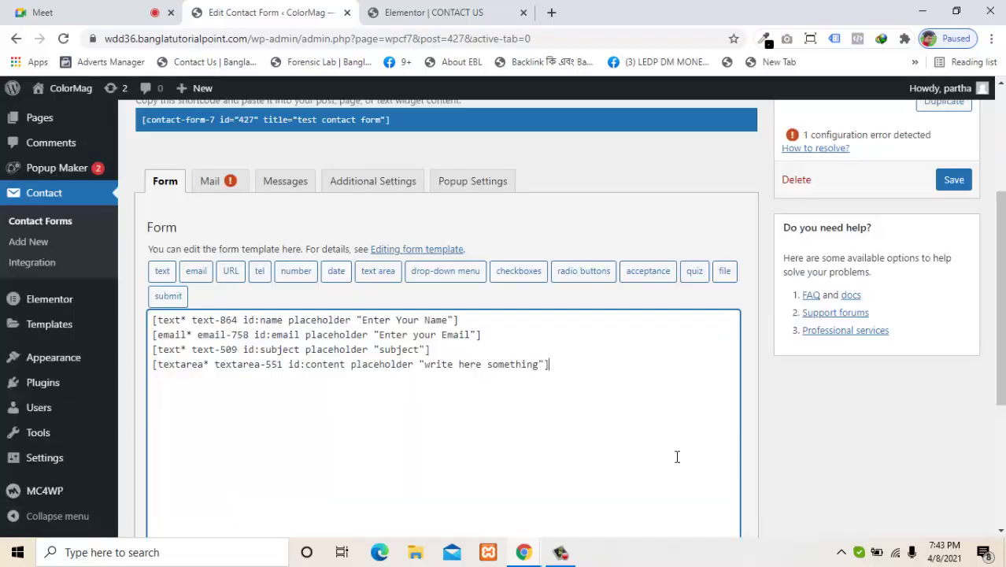
left_click(953, 183)
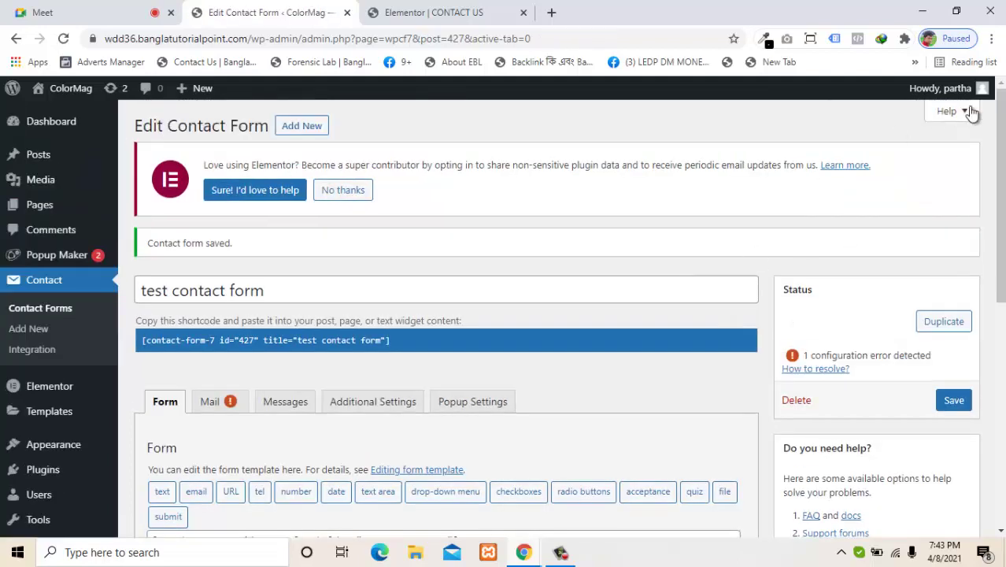
Step: On a new line after the message tag, insert a submit button labelled 'Send' with id 'send'
scroll(605, 321, "down", 3)
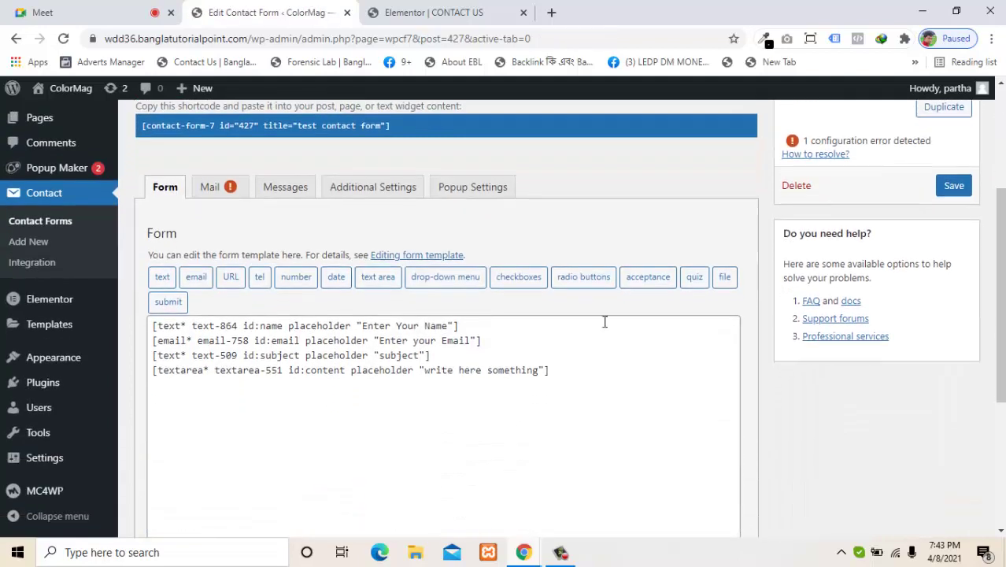
left_click(555, 370)
key("Return")
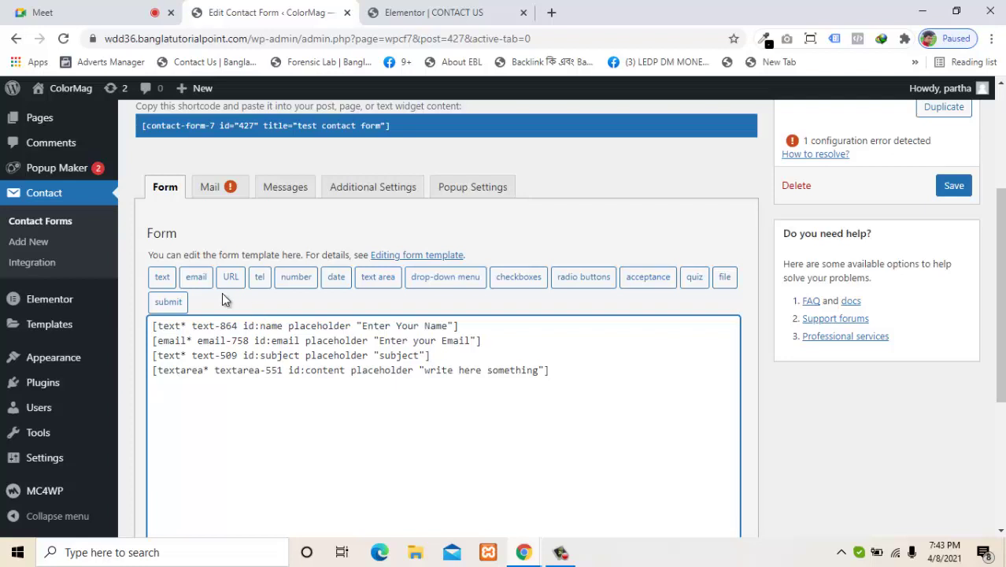
left_click(172, 302)
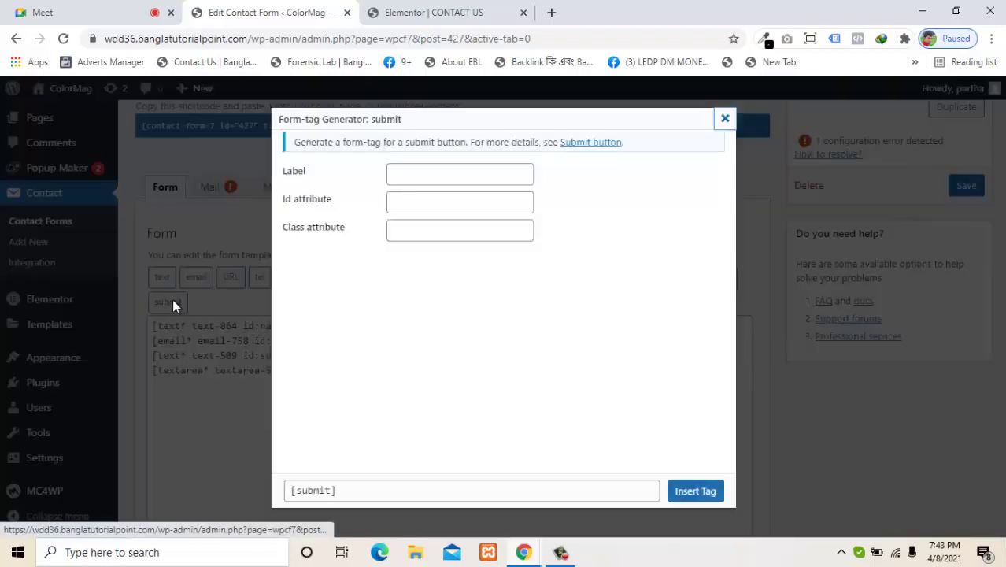
left_click(406, 176)
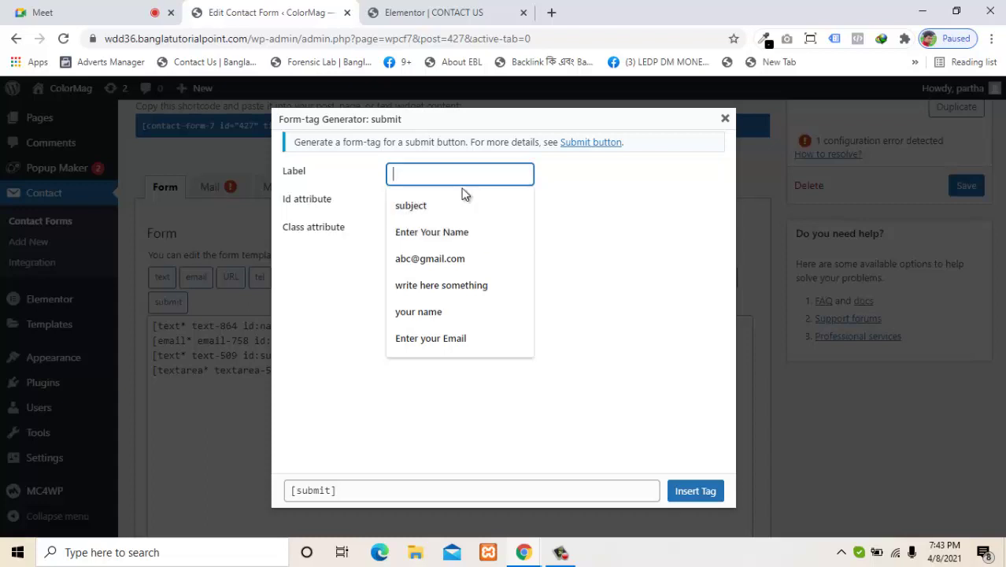
type("S")
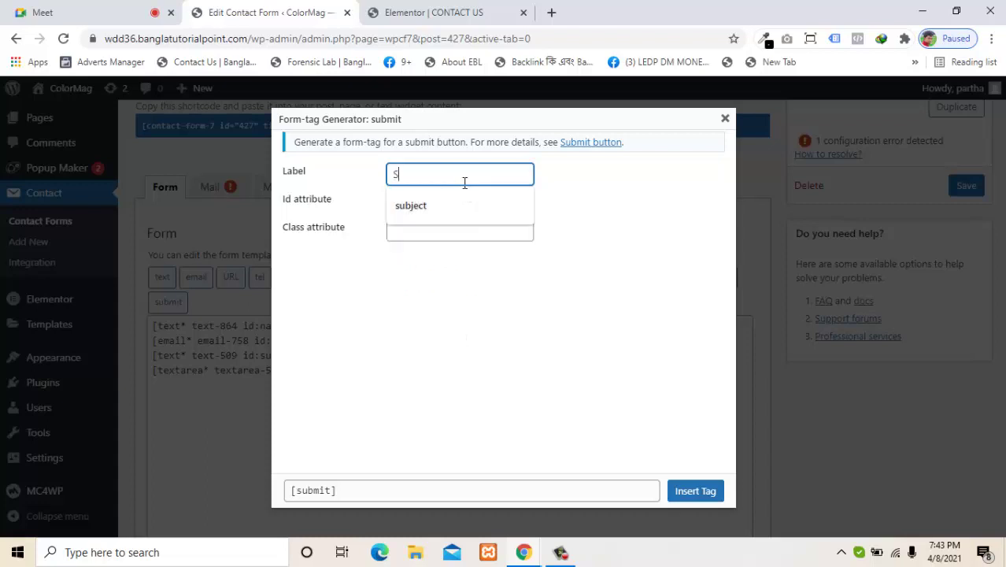
type("end")
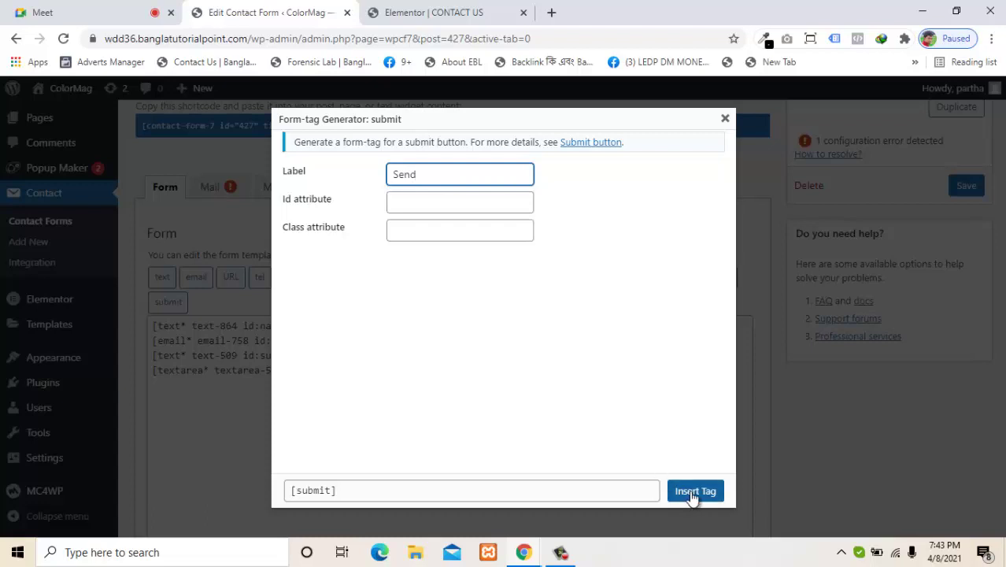
left_click(426, 200)
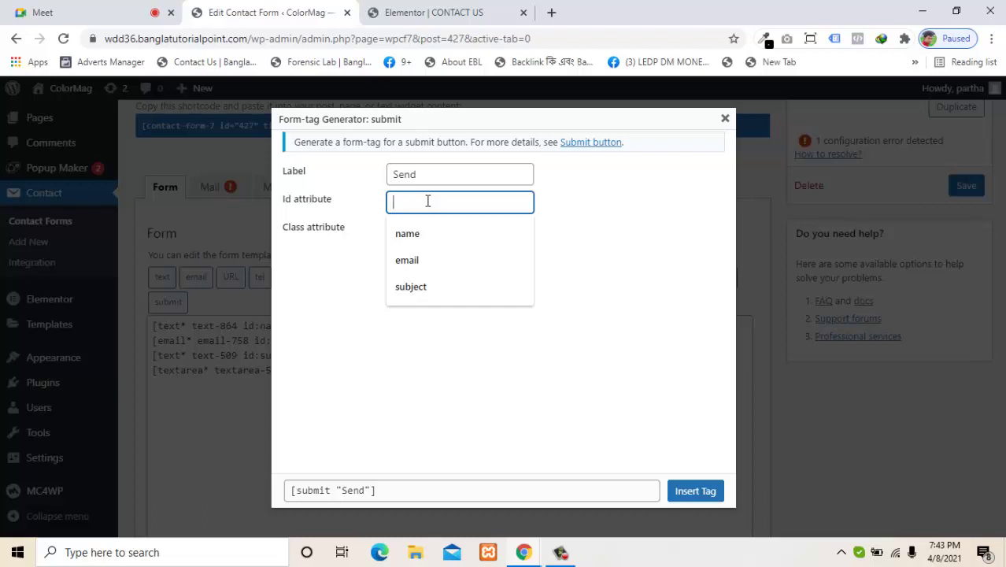
type("send")
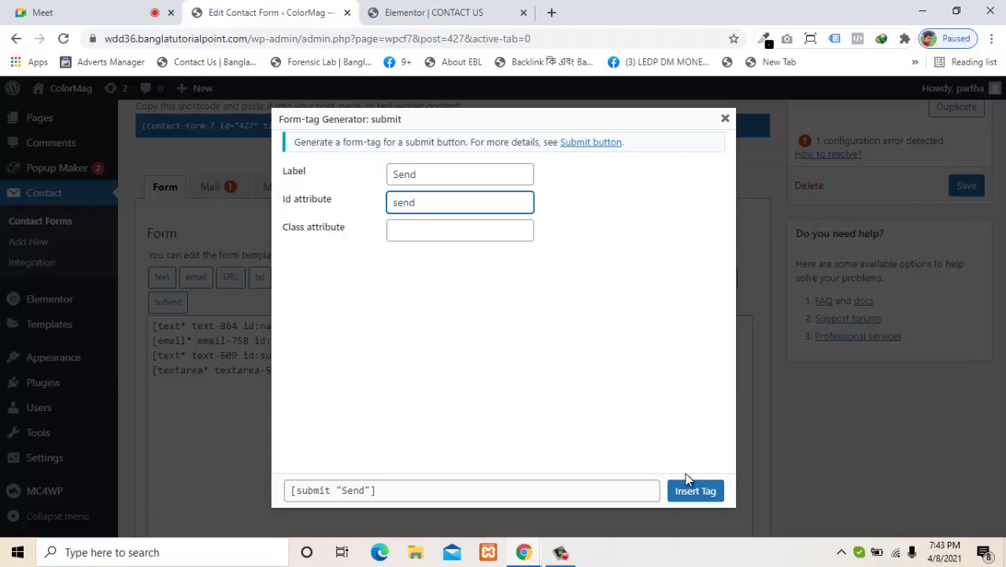
left_click(699, 489)
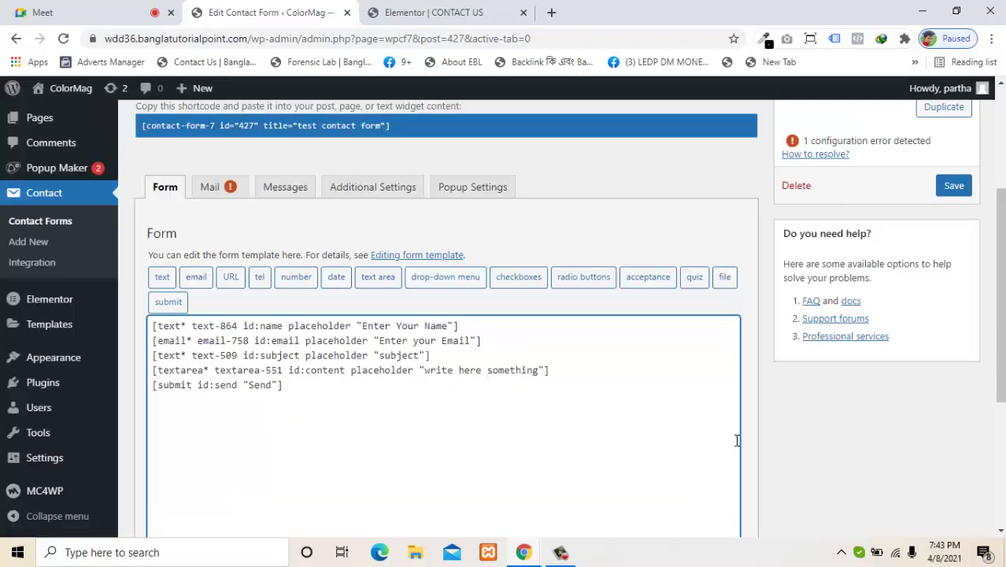
Step: Save the form, reapply the shortcode widget on the Elementor Contact Us page, then return to the form editor
left_click(953, 191)
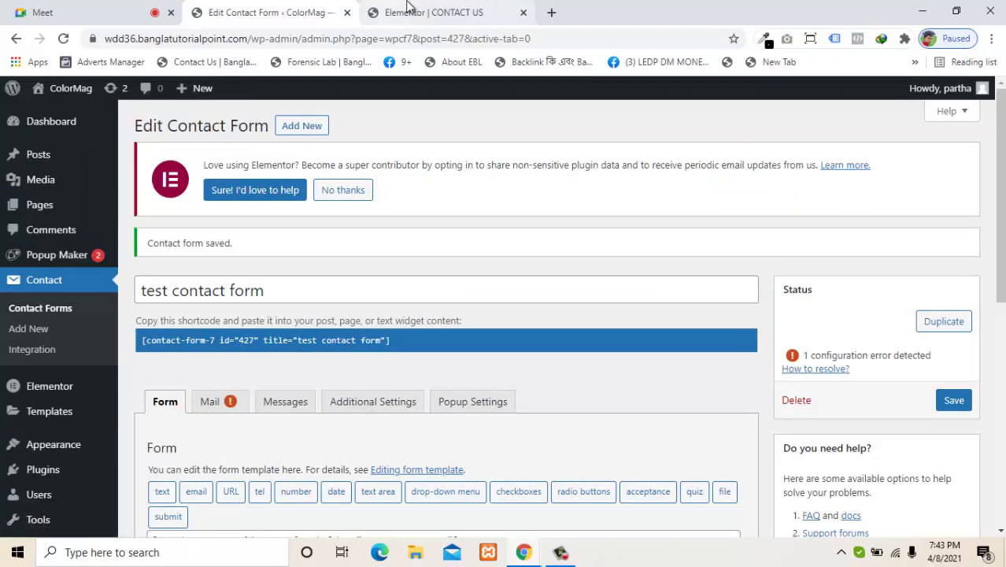
left_click(407, 9)
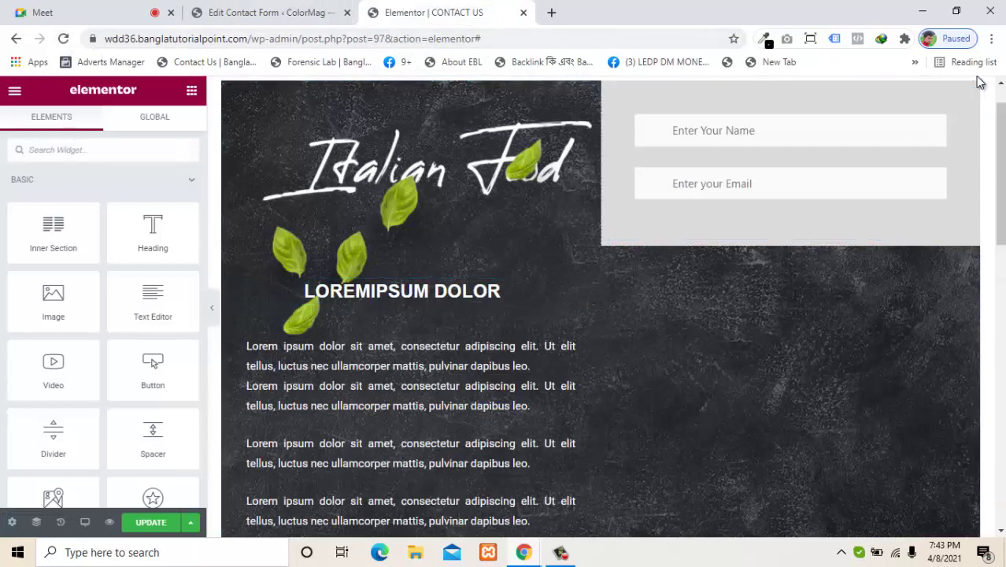
left_click(965, 98)
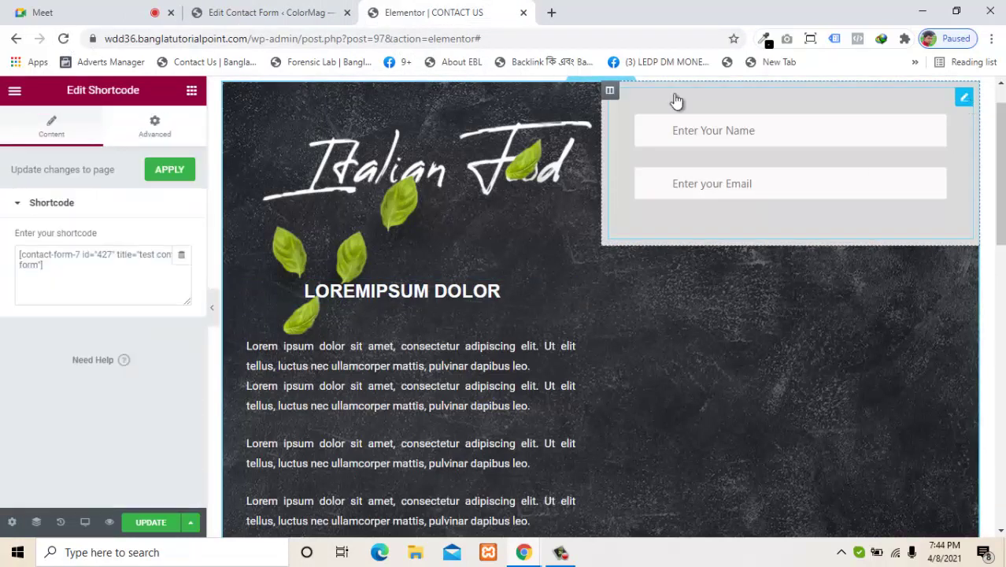
left_click(170, 178)
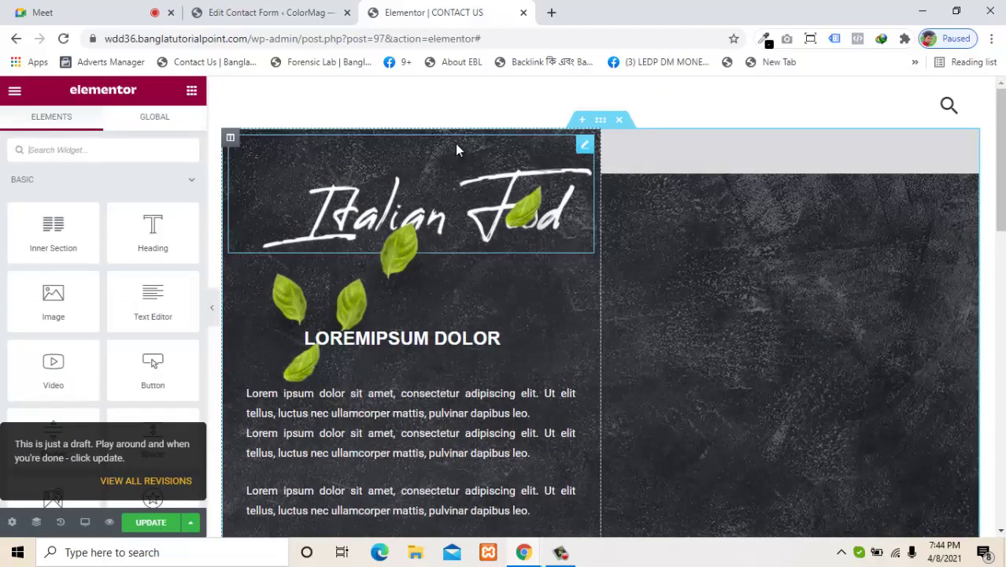
left_click(760, 149)
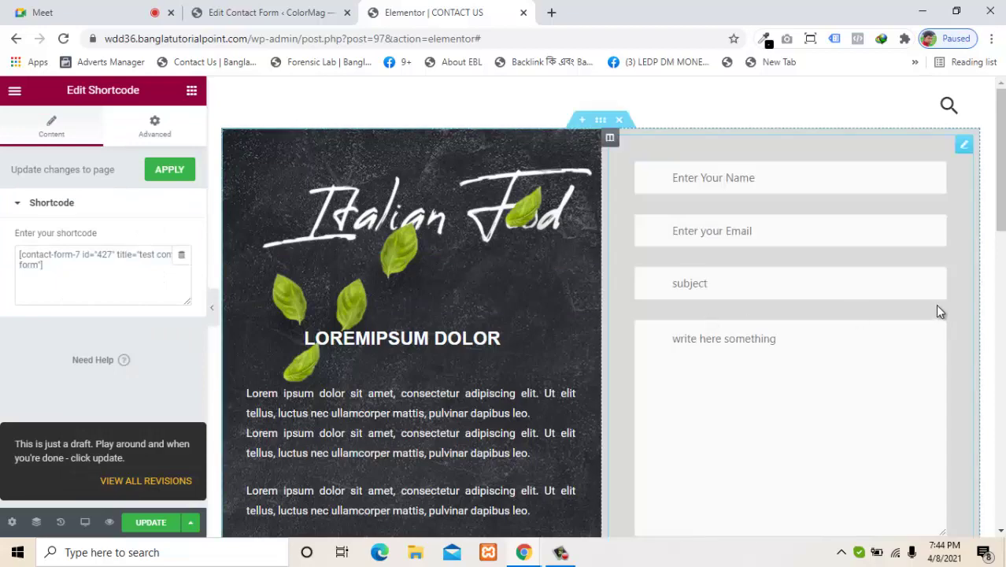
left_click_drag(1001, 229, 977, 220)
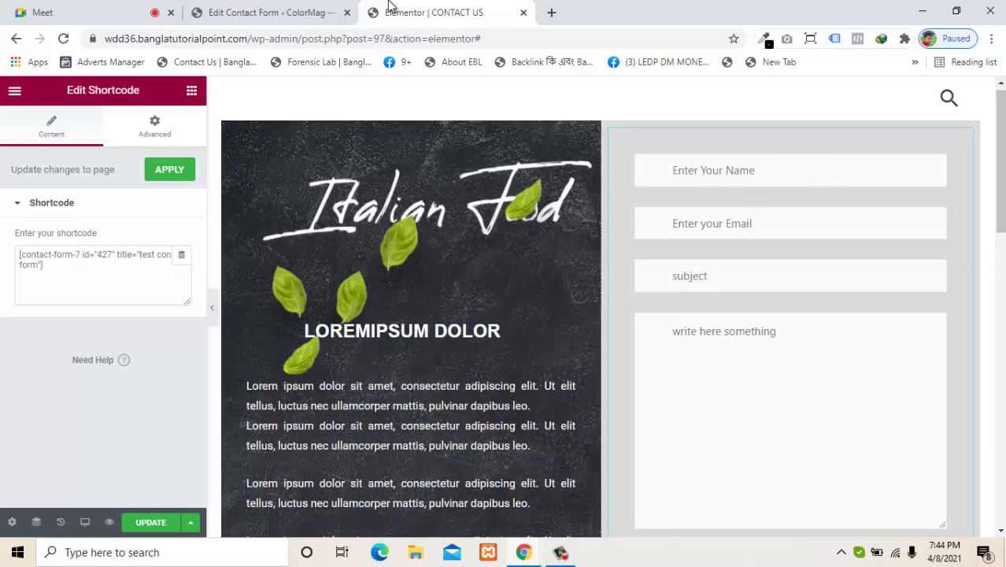
left_click(273, 11)
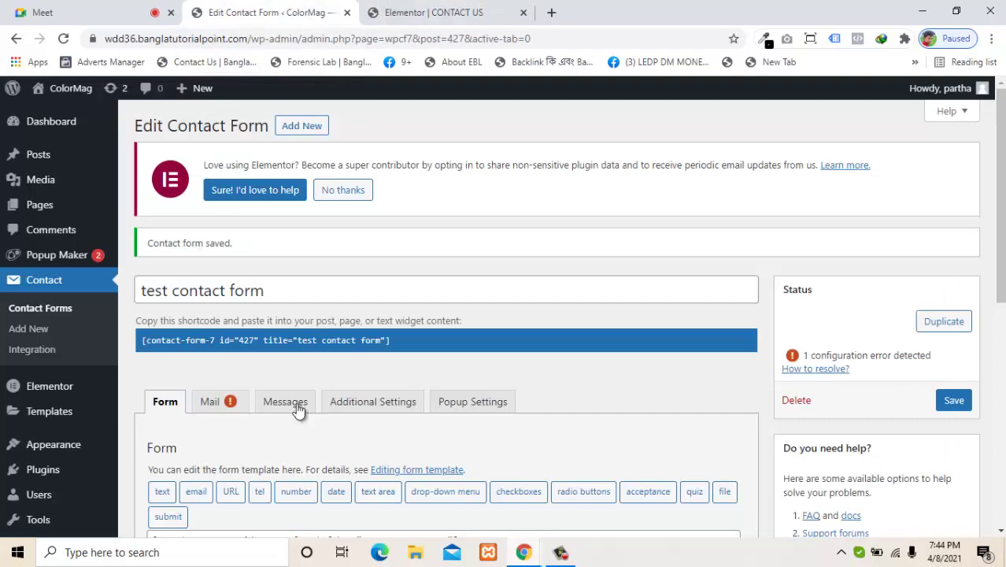
scroll(453, 341, "down", 3)
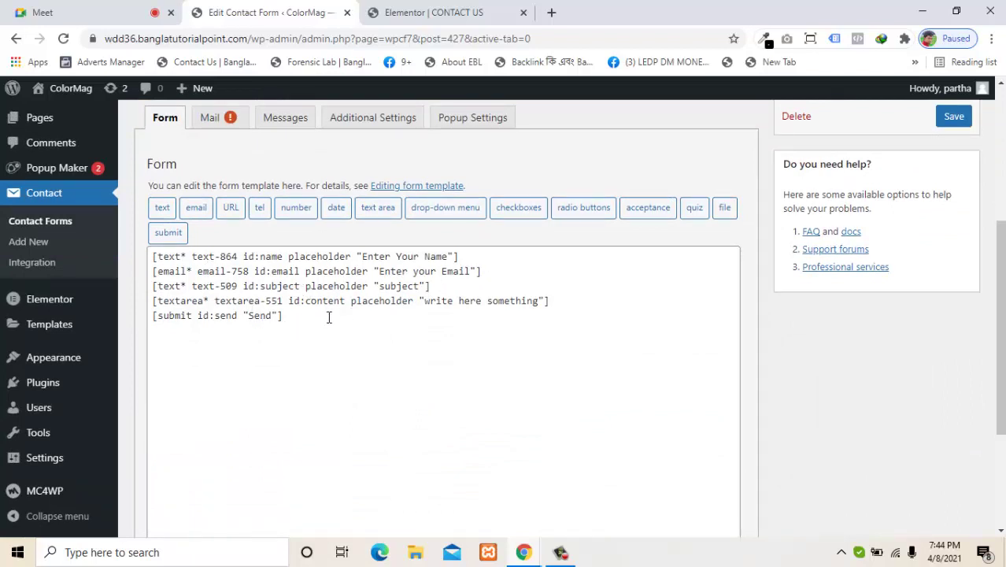
left_click(360, 328)
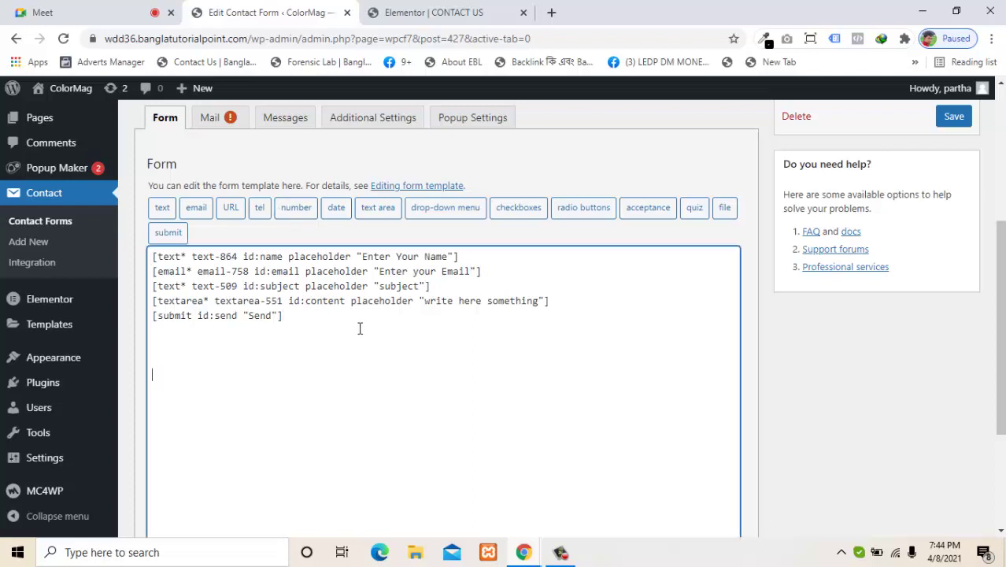
left_click_drag(284, 260, 261, 259)
left_click(329, 379)
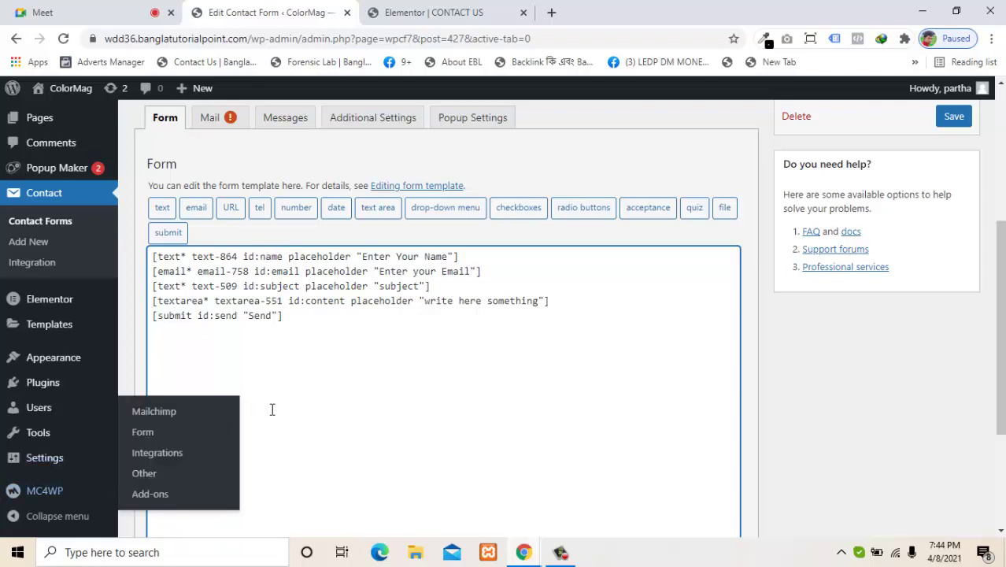
Step: Open Appearance > Customize in a new browser tab and switch to that tab
mouse_move(81, 364)
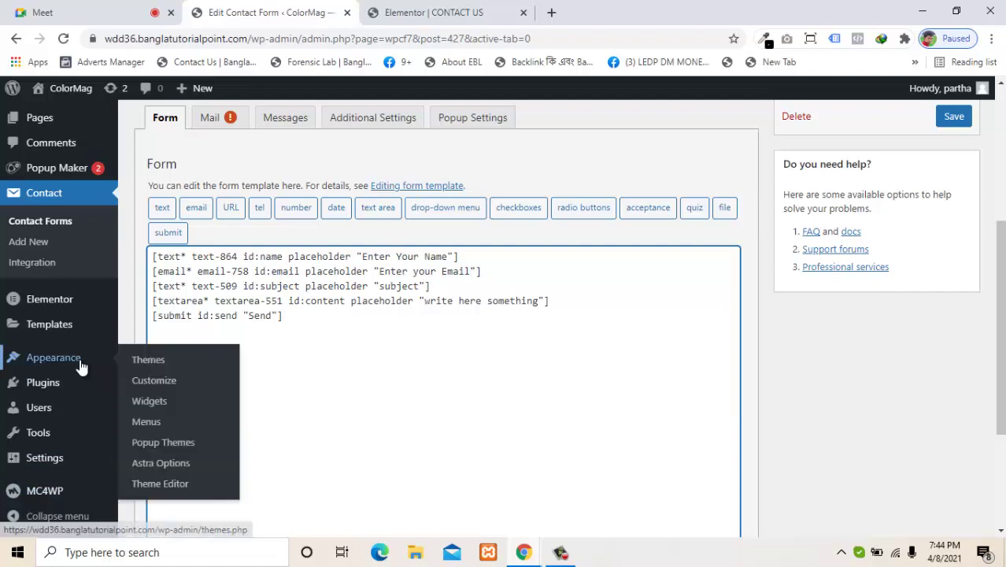
left_click(165, 465)
right_click(166, 465)
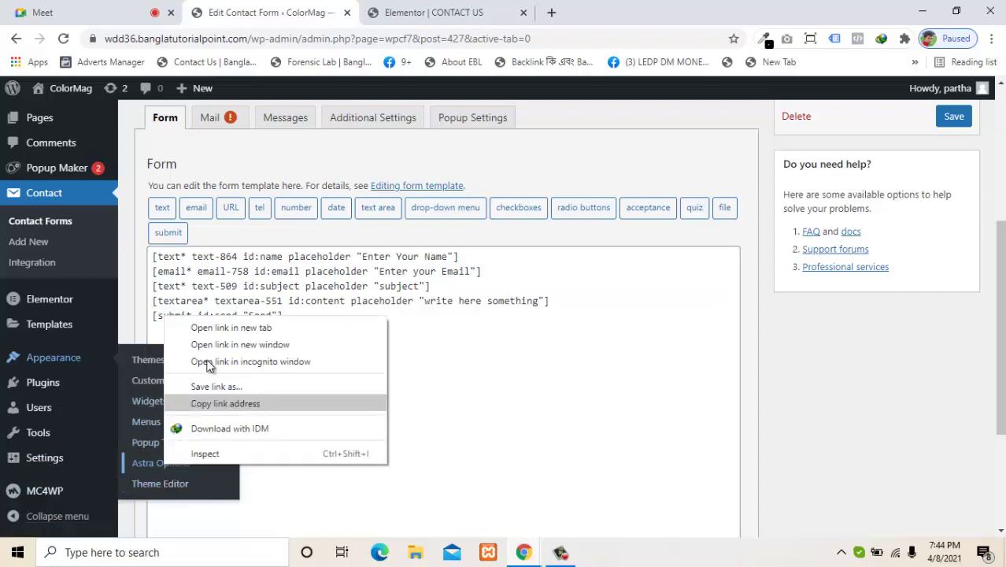
left_click(463, 408)
mouse_move(81, 366)
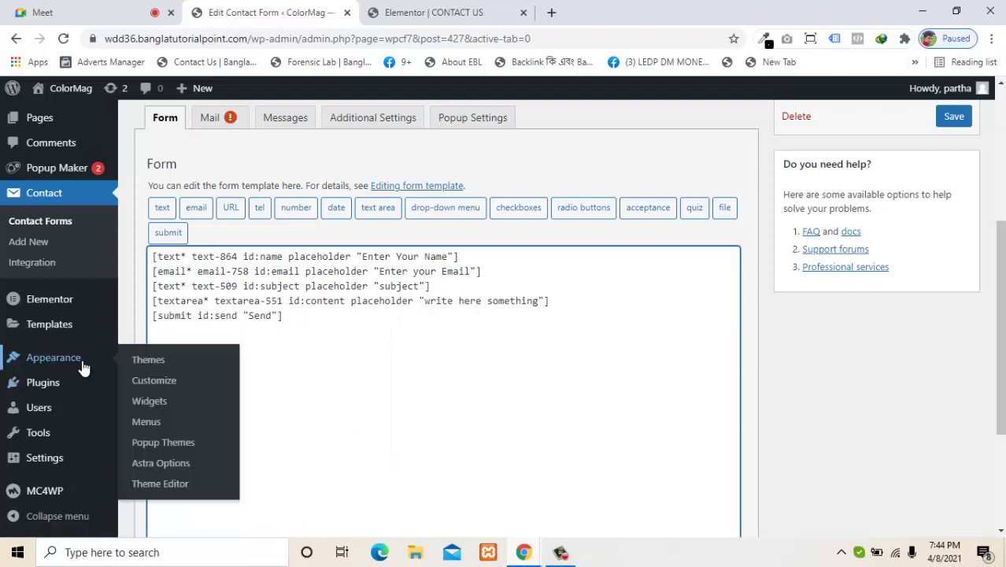
right_click(162, 377)
left_click(176, 386)
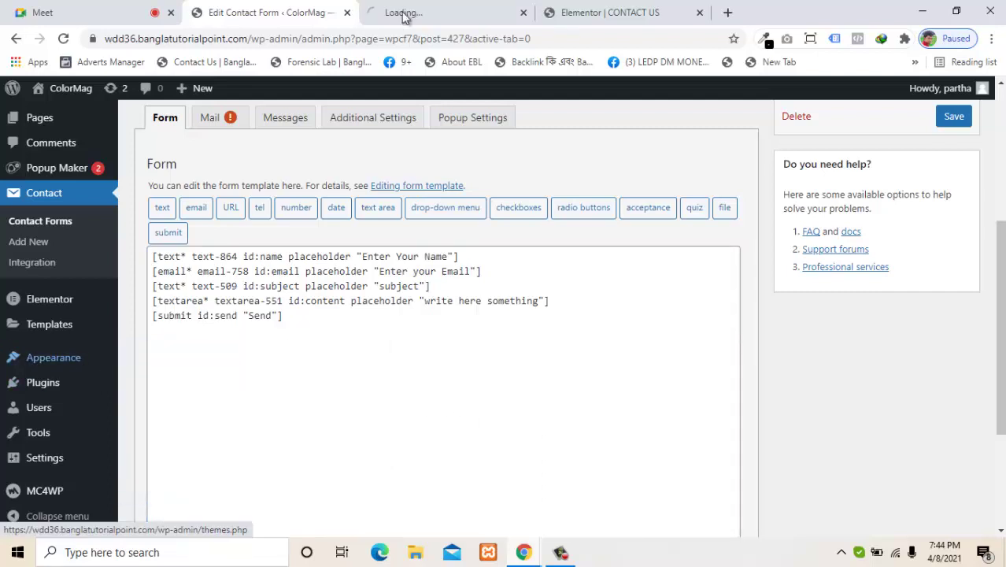
left_click(447, 7)
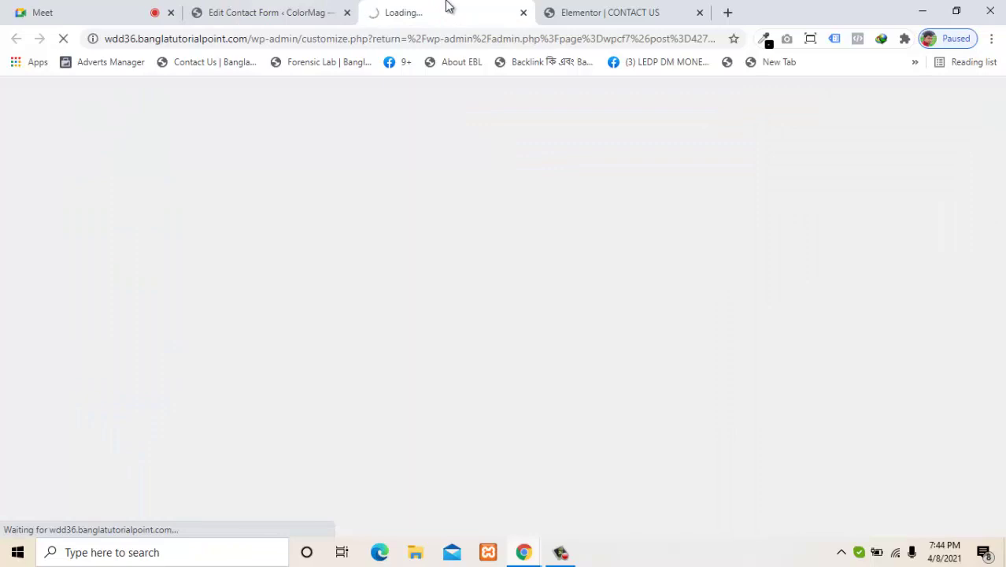
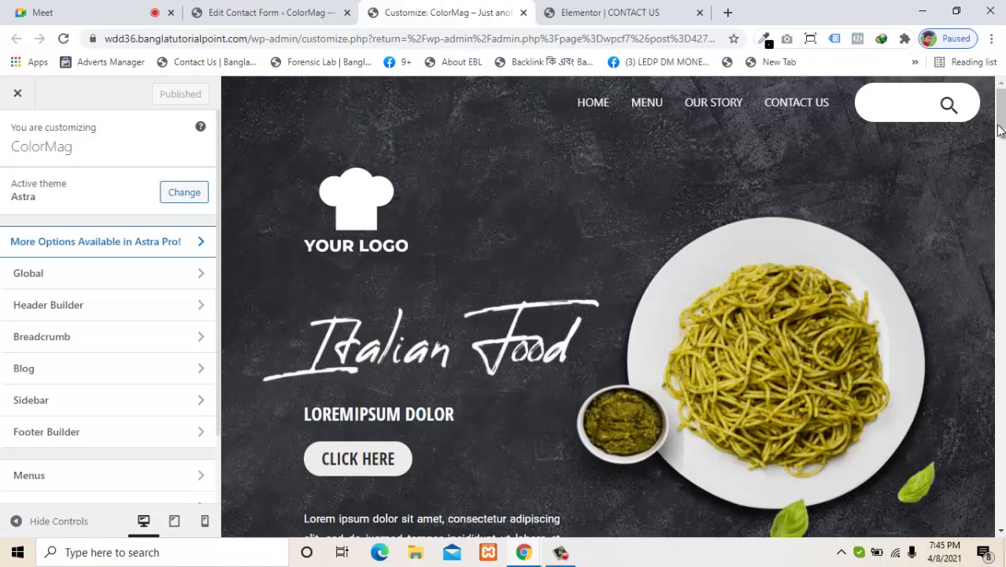
Step: Preview the Contact Us page in the customizer and compare its form with the form template
left_click(807, 106)
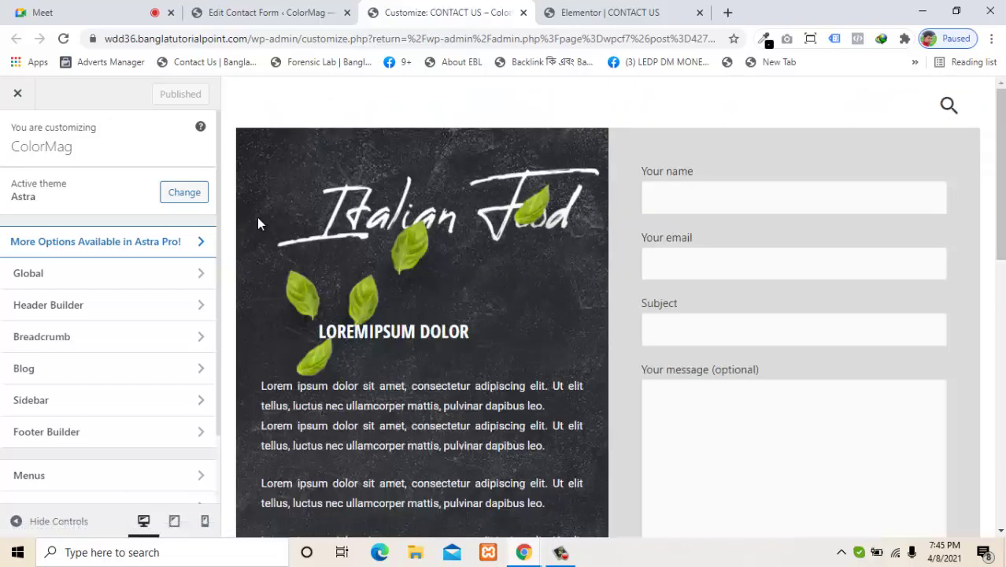
scroll(801, 206, "down", 4)
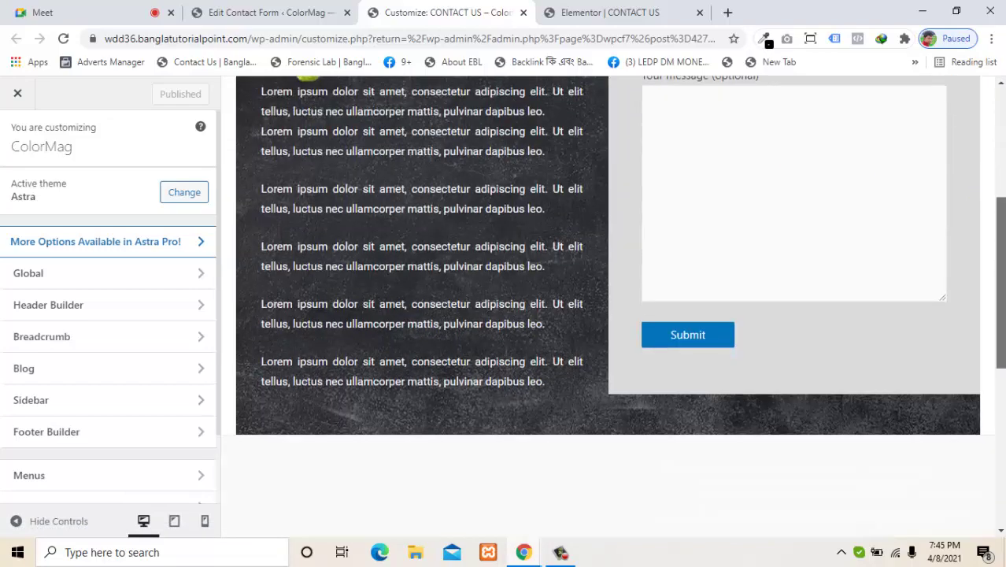
left_click(244, 10)
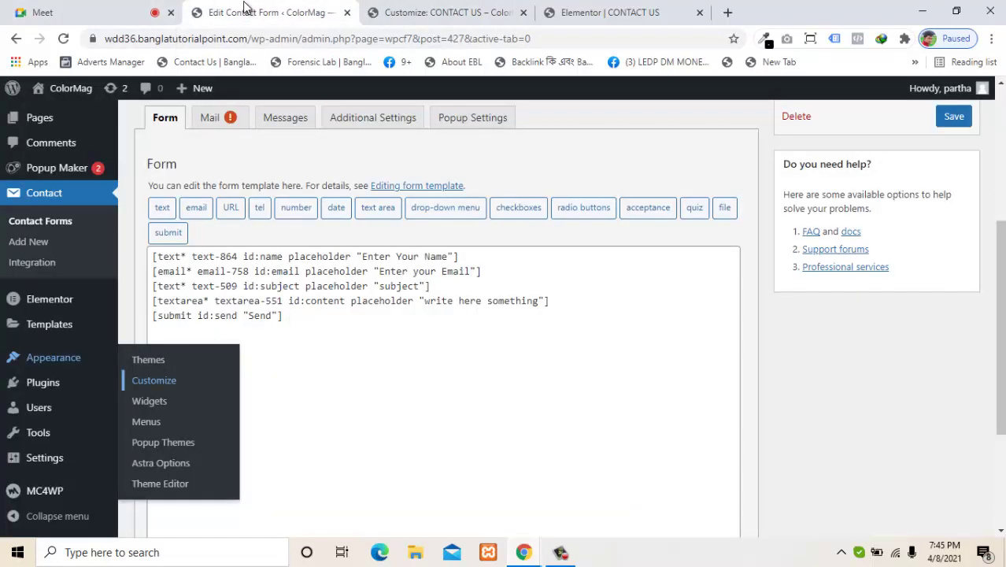
left_click(446, 6)
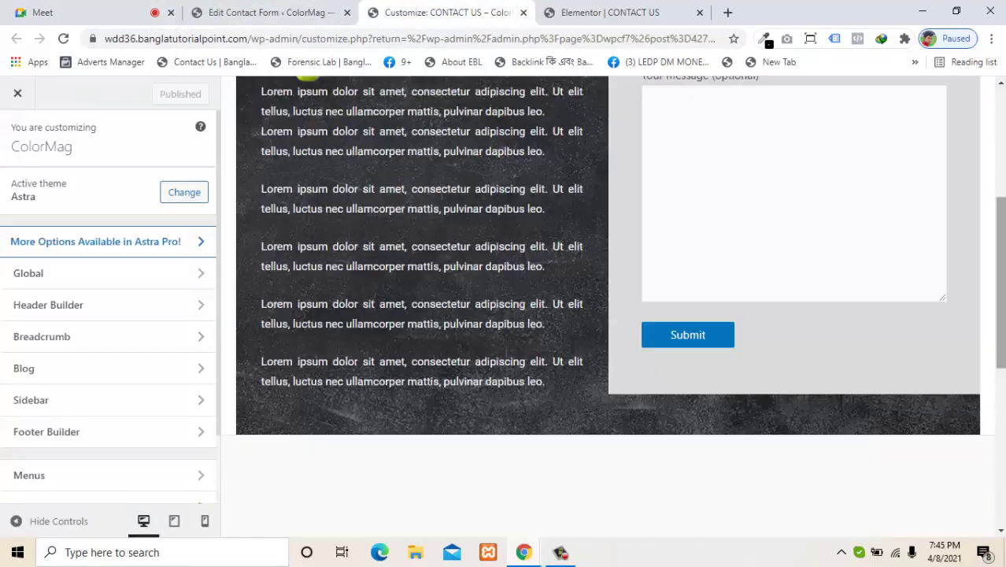
scroll(996, 250, "up", 2)
scroll(998, 252, "up", 1)
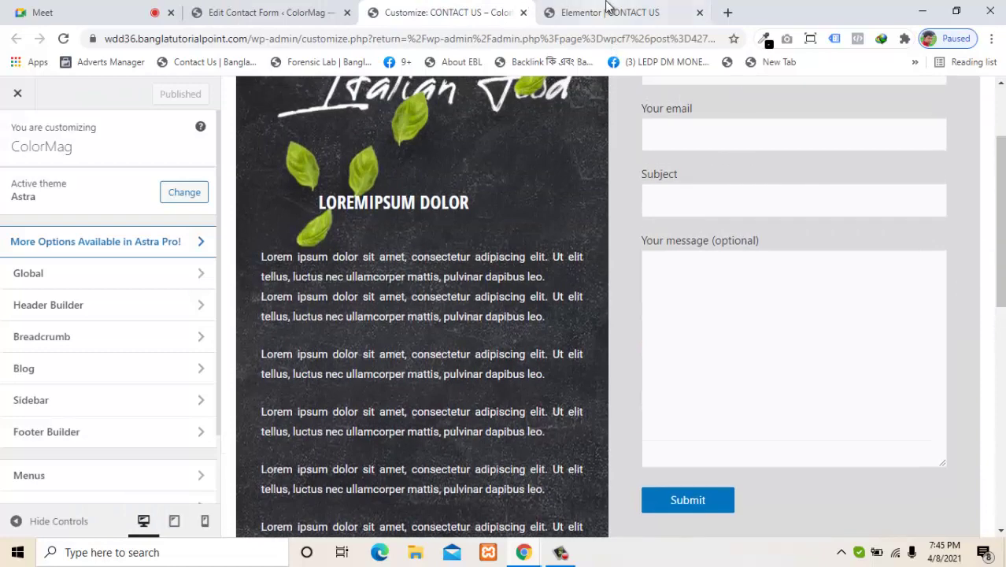
Step: Update the Contact Us page in Elementor and reload the customizer to show the changes
left_click(610, 12)
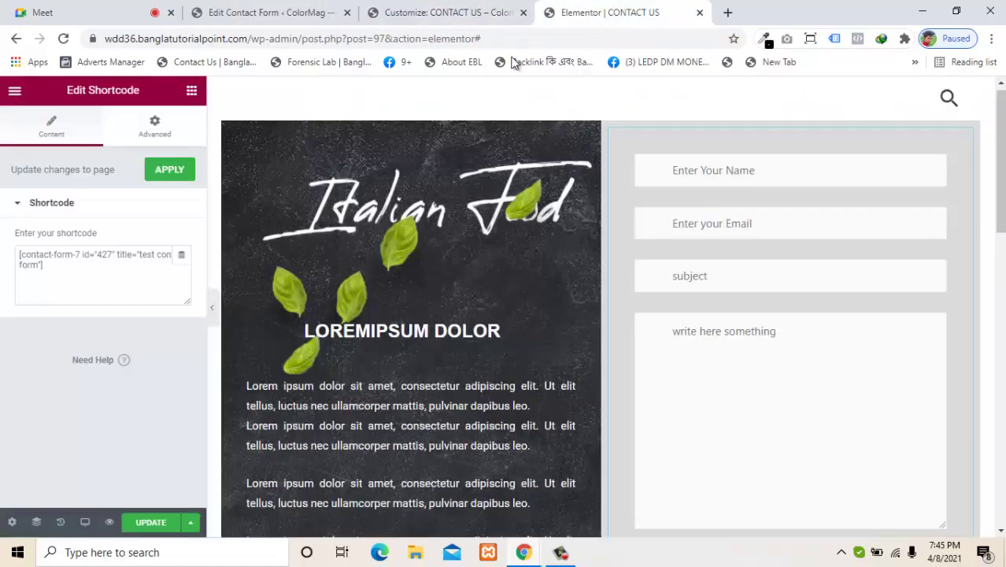
left_click(146, 529)
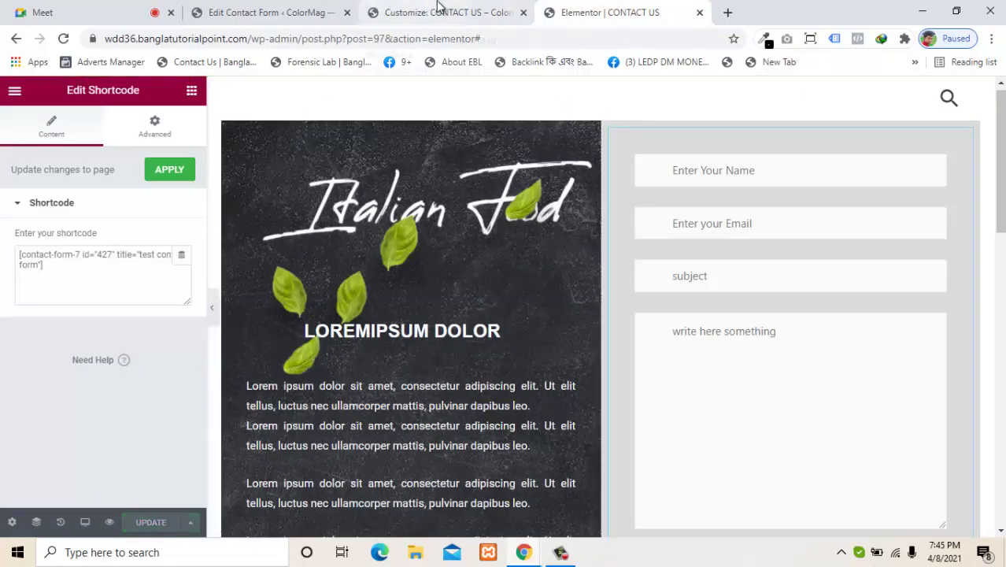
left_click(432, 7)
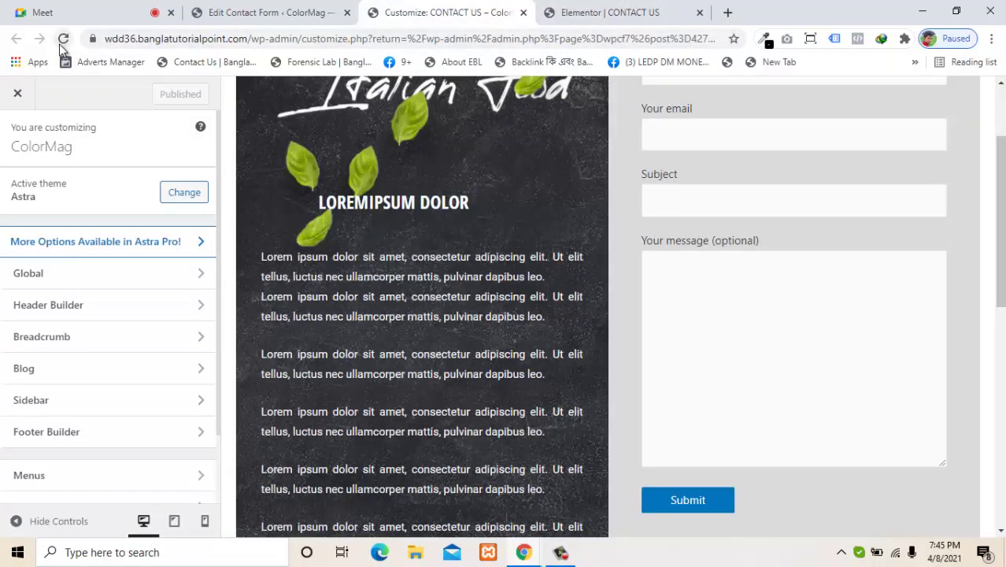
left_click(63, 39)
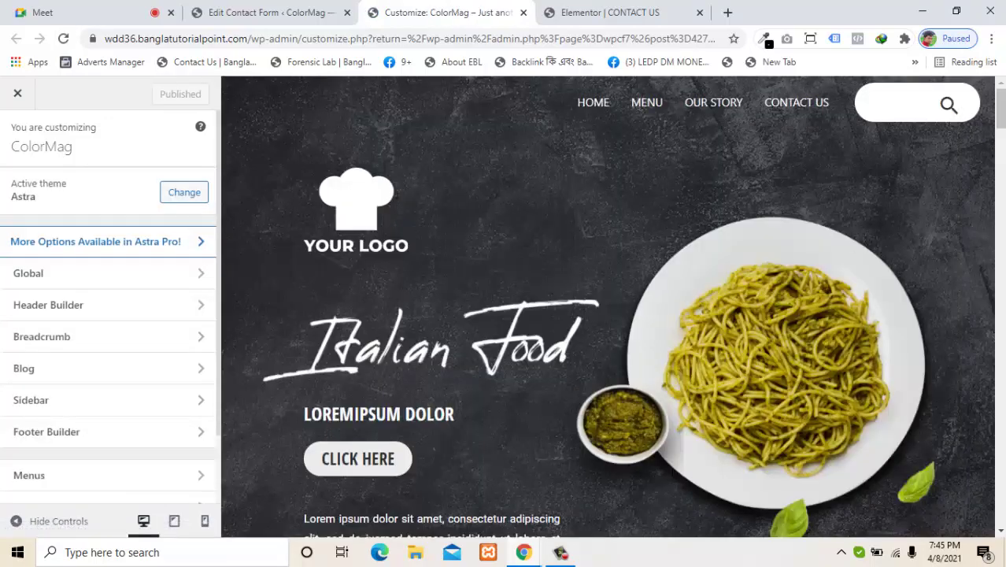
Step: Show Contact Us in the preview and scroll through the existing styles in Additional CSS
left_click(791, 106)
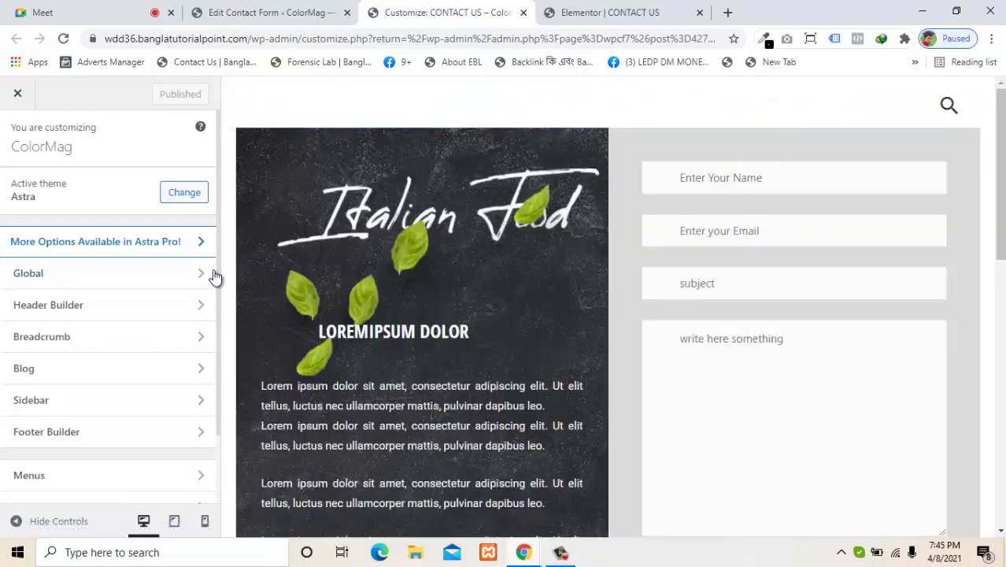
scroll(214, 288, "down", 1)
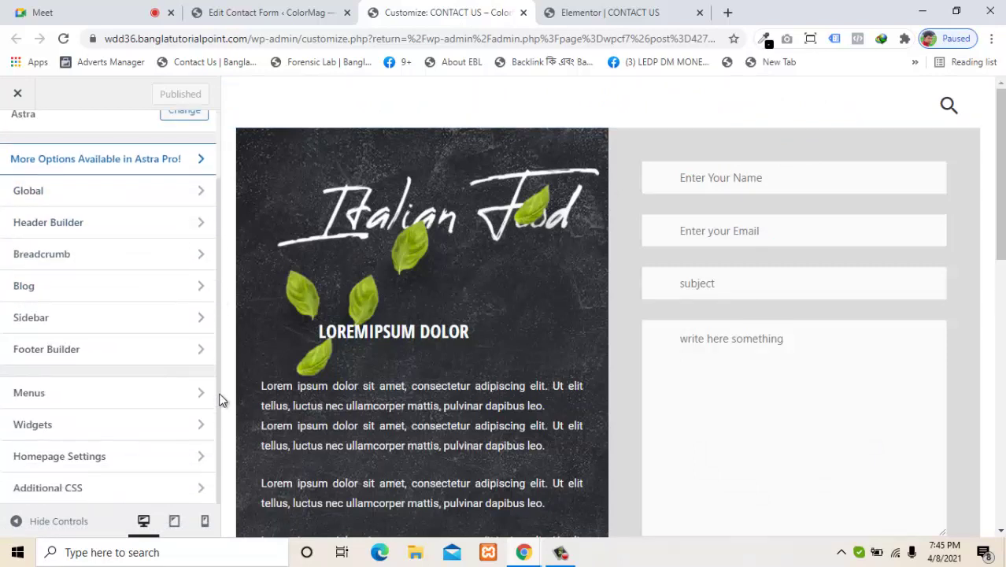
left_click(81, 486)
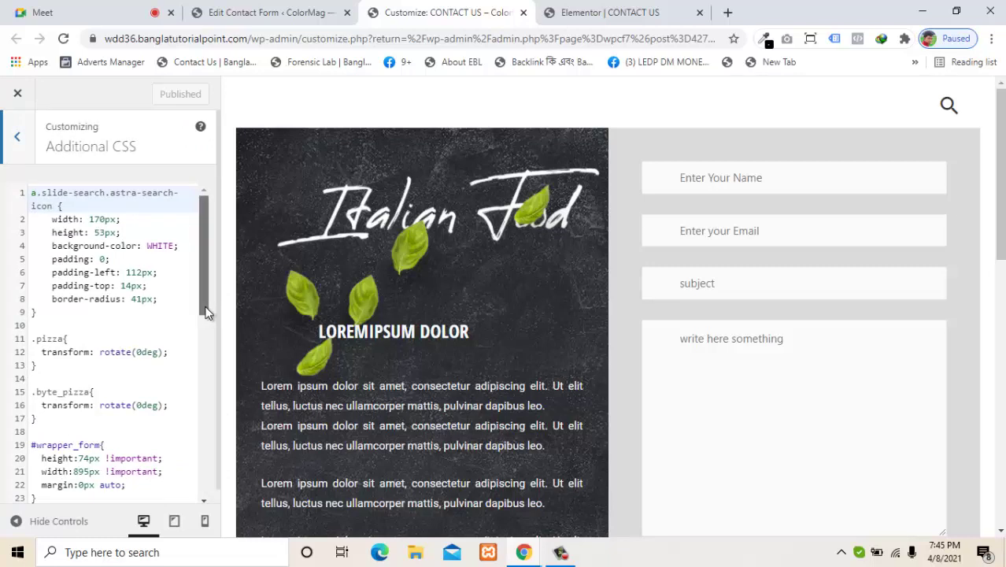
left_click_drag(202, 301, 195, 516)
Step: Add blank lines after the existing CSS, then try out and delete a test comment
left_click(133, 493)
key("Return")
key("Return")
key("Return")
key("Return")
key("Return")
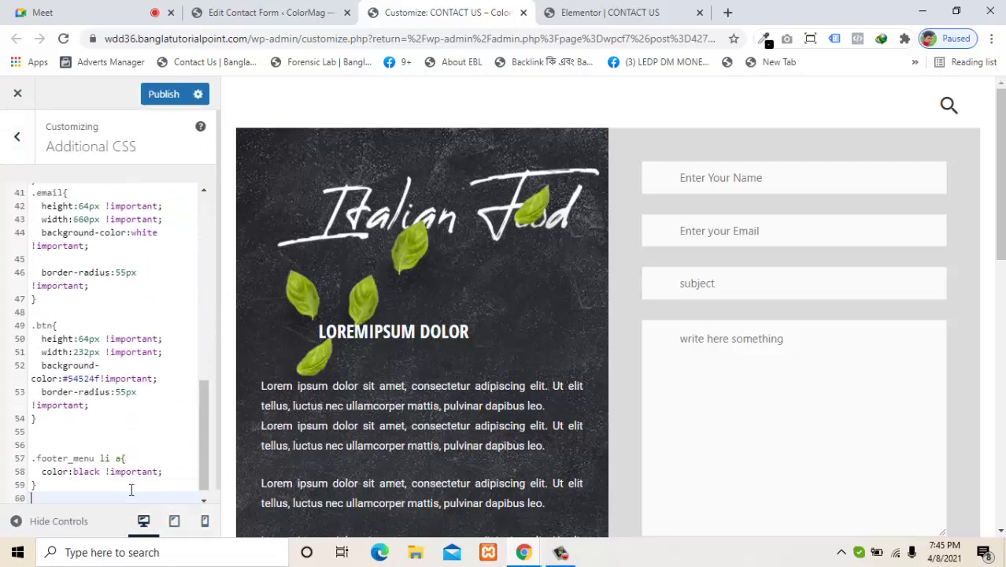
key("Return")
key("BackSpace")
key("BackSpace")
key("BackSpace")
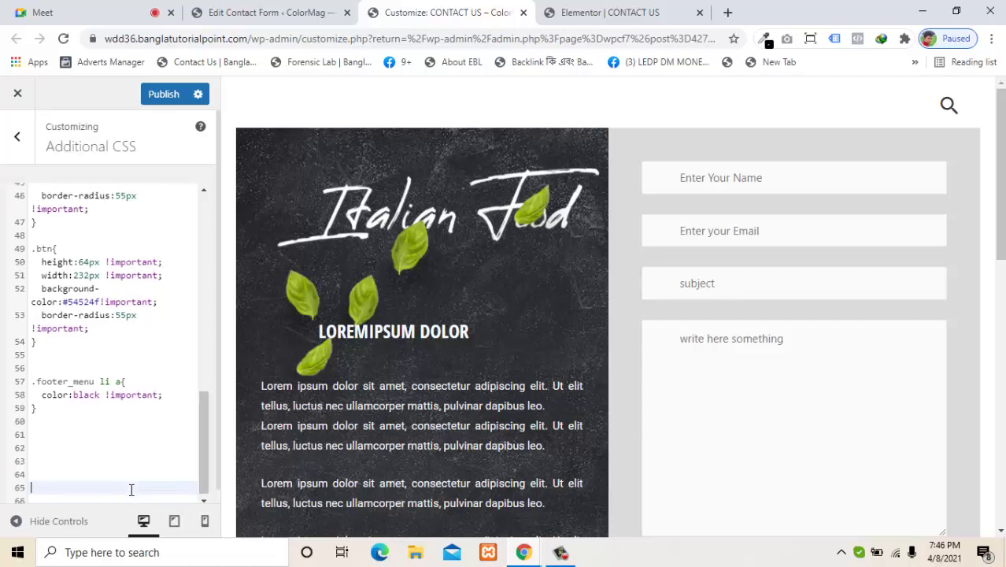
type("/")
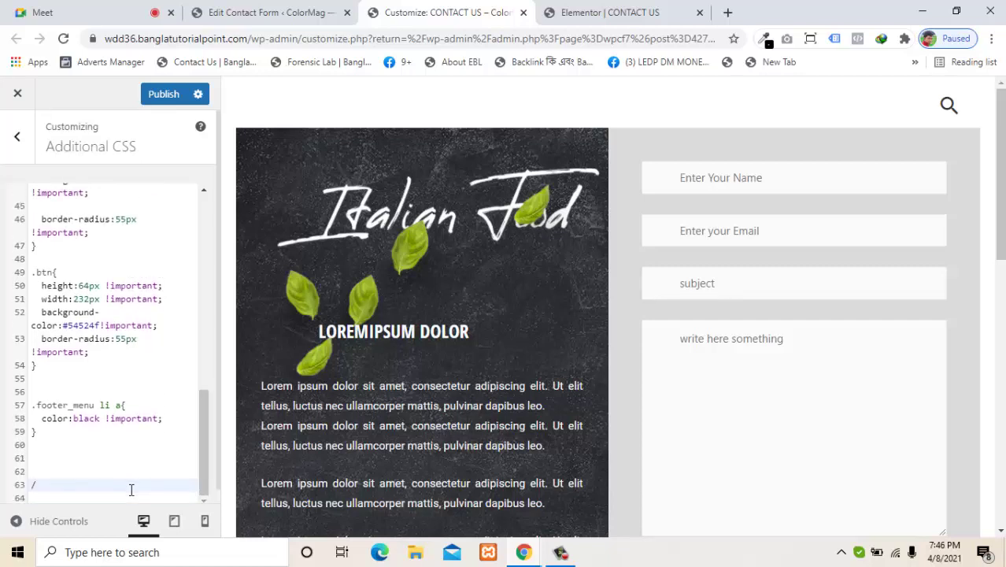
type("**/")
left_click(44, 483)
type("gghg")
left_click_drag(92, 484, 12, 482)
key("BackSpace")
key("BackSpace")
key("BackSpace")
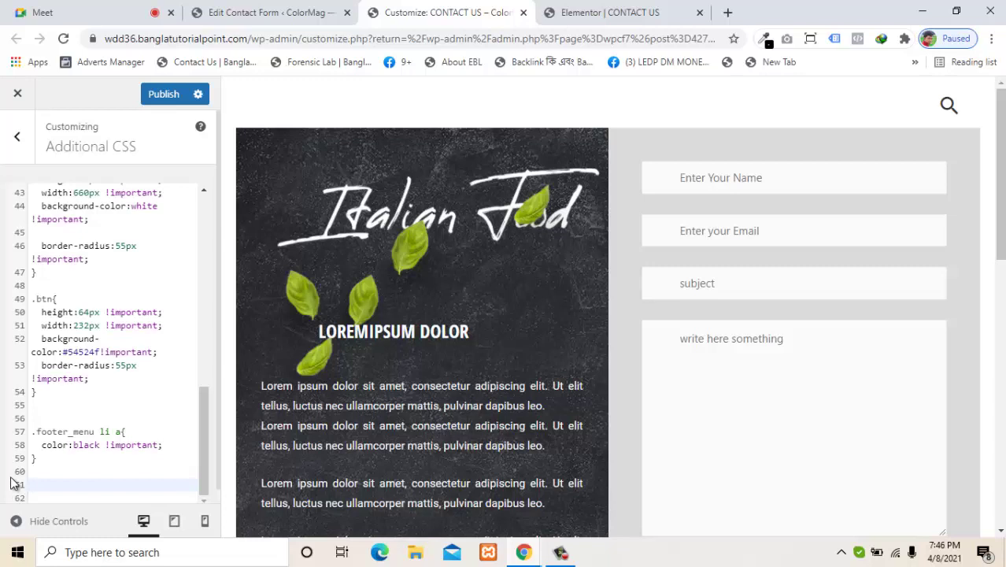
Step: Write a #name rule containing background-color:red;
type("#name{")
key("Return")
type("bac")
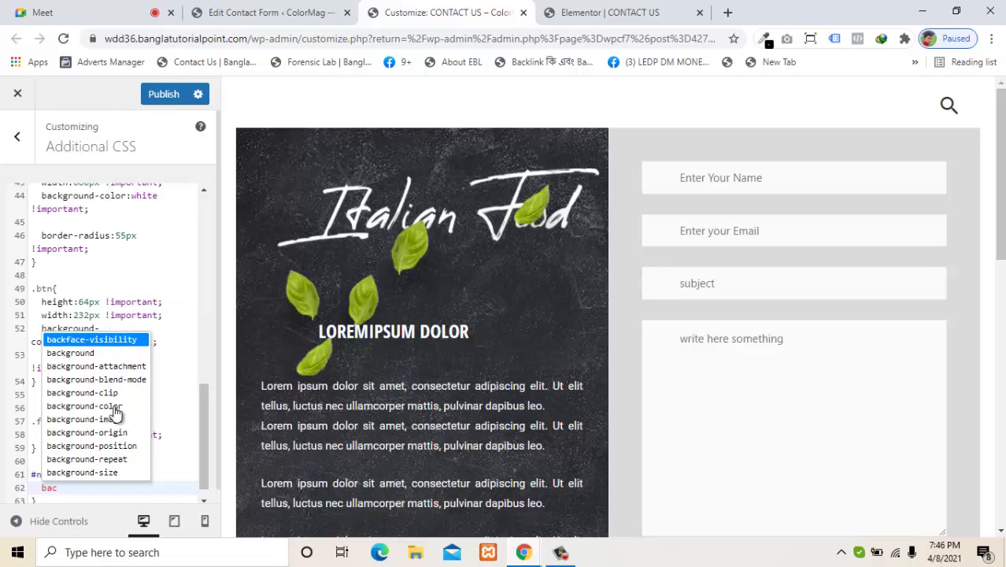
left_click(115, 406)
type(":")
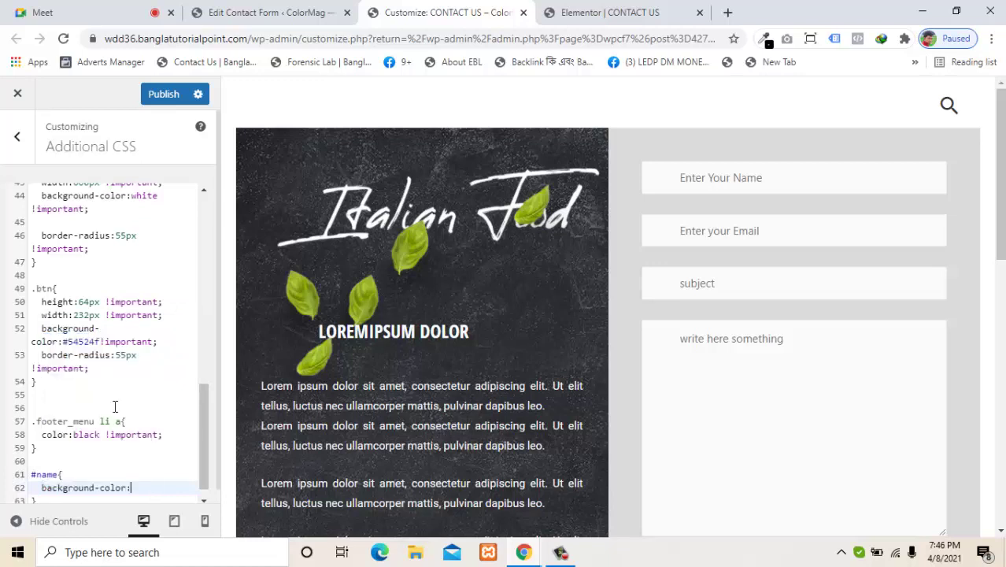
type("red")
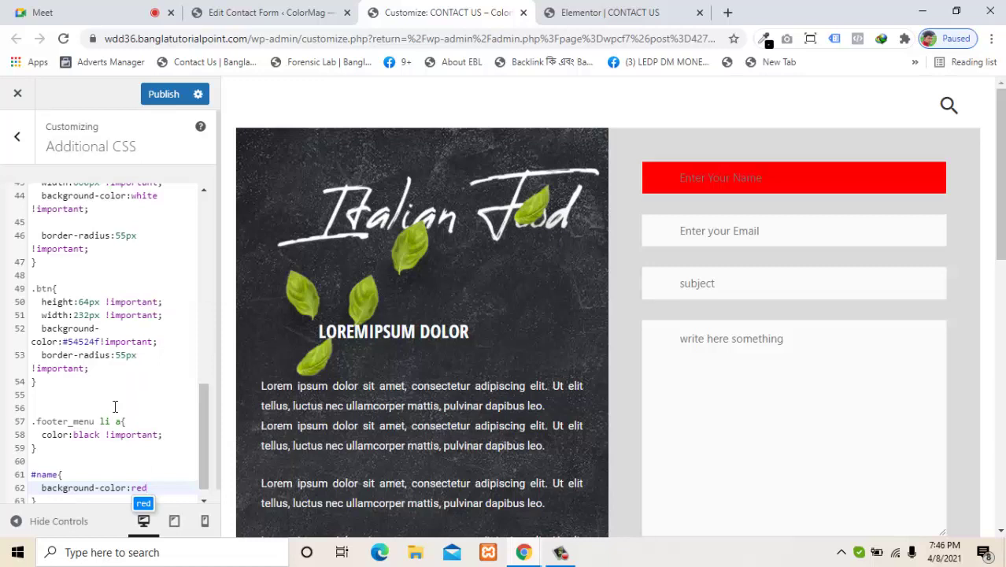
type(":")
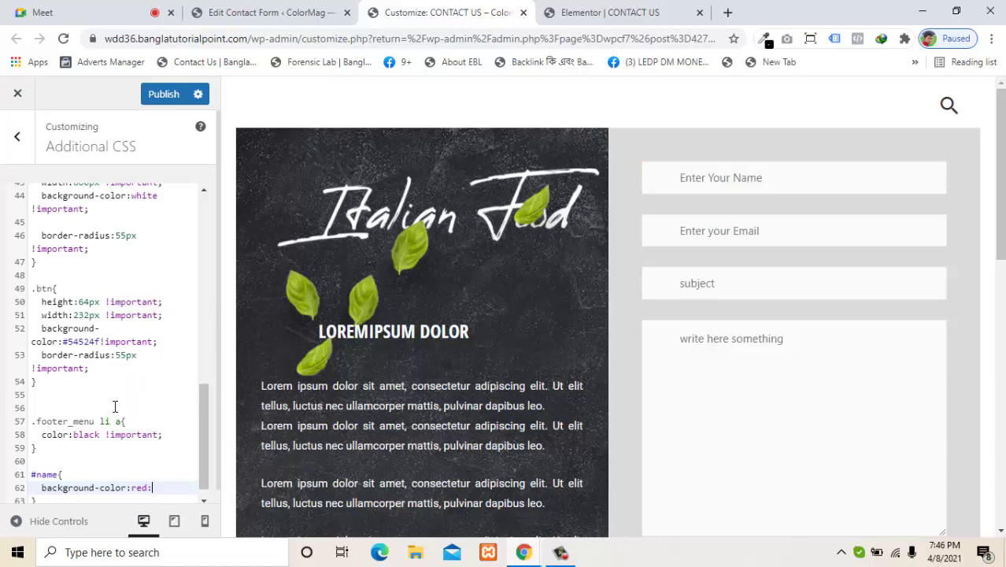
key("BackSpace")
type(";")
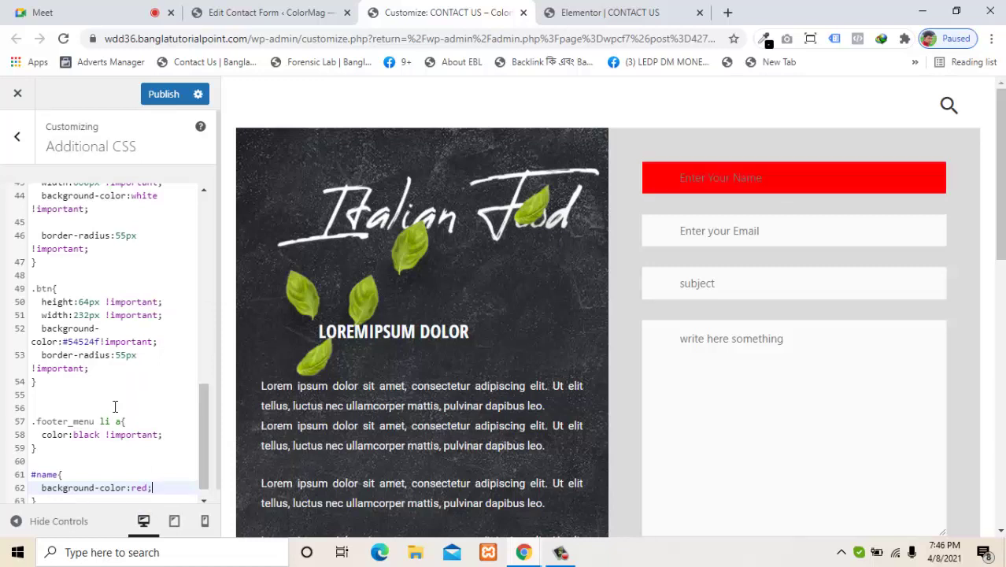
key("Return")
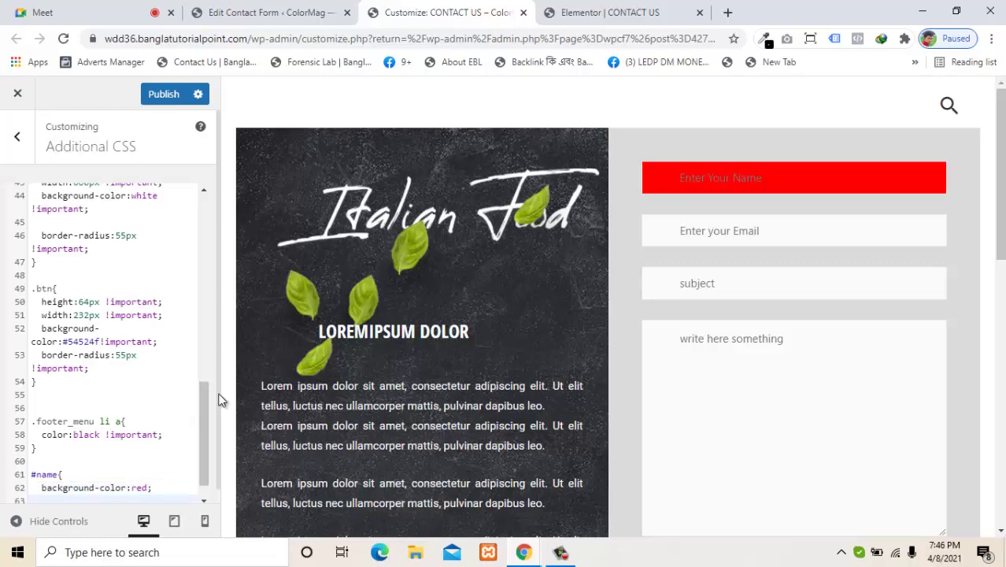
Step: Add a border-style declaration of 10px solid green !important to the #name rule
left_click_drag(200, 404, 203, 433)
type("bo")
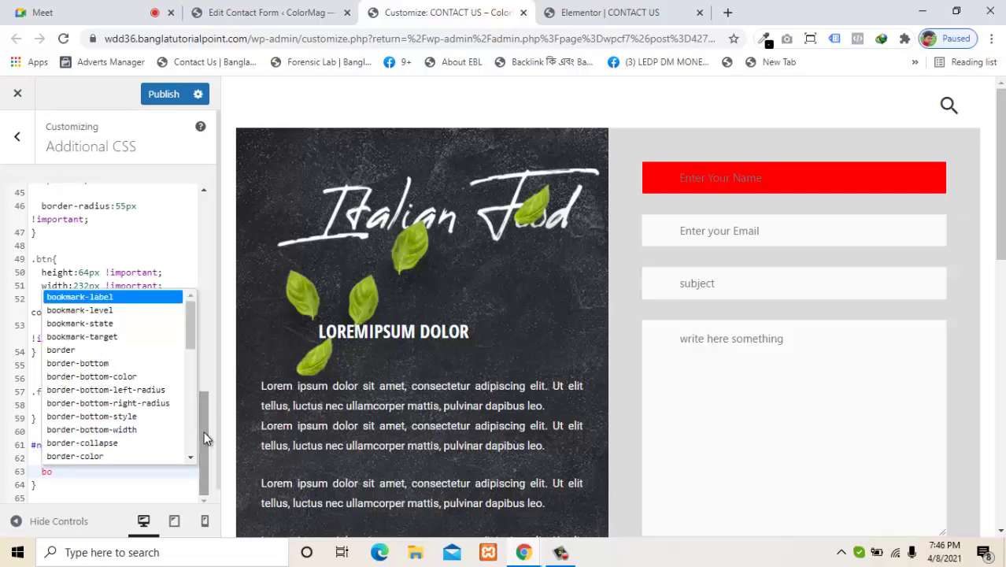
key("Down")
key("Down")
key("Down")
key("Down")
key("Return")
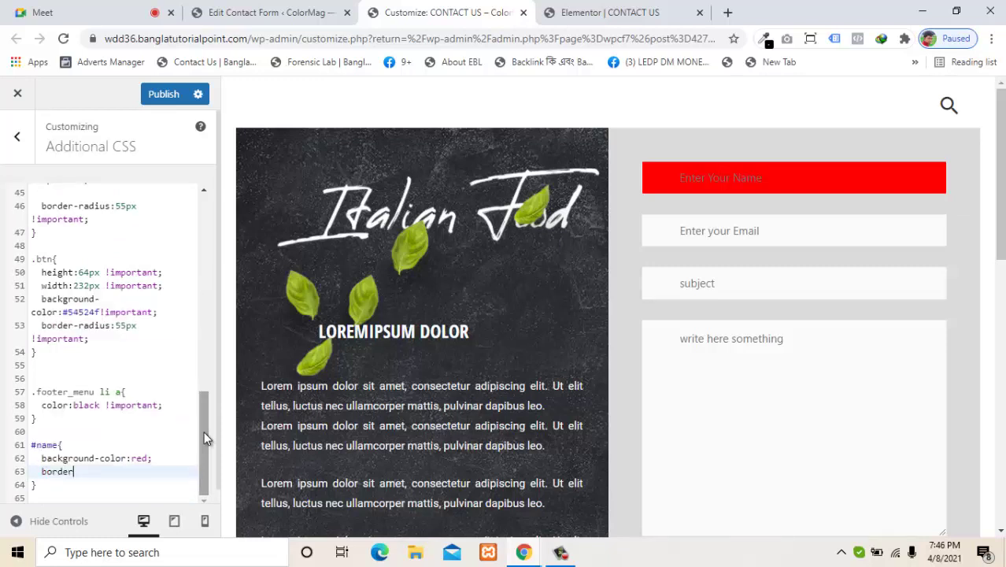
type(":none")
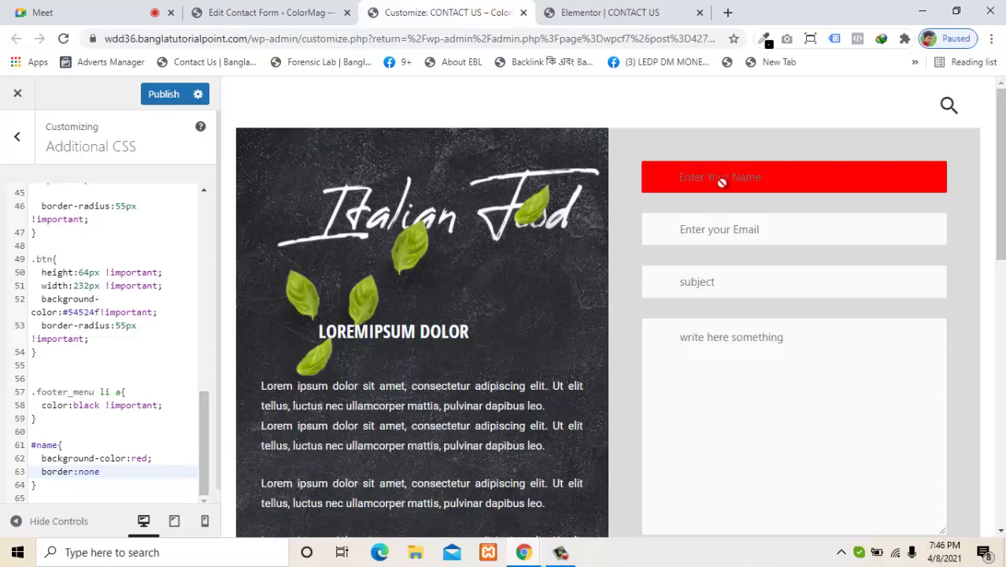
key("BackSpace")
key("BackSpace")
key("BackSpace")
key("BackSpace")
key("BackSpace")
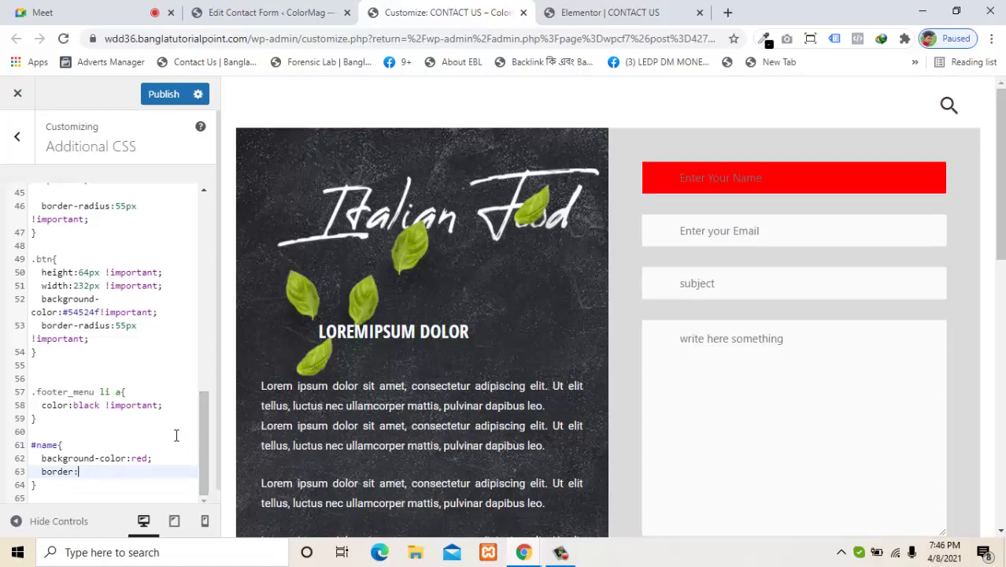
type("-s")
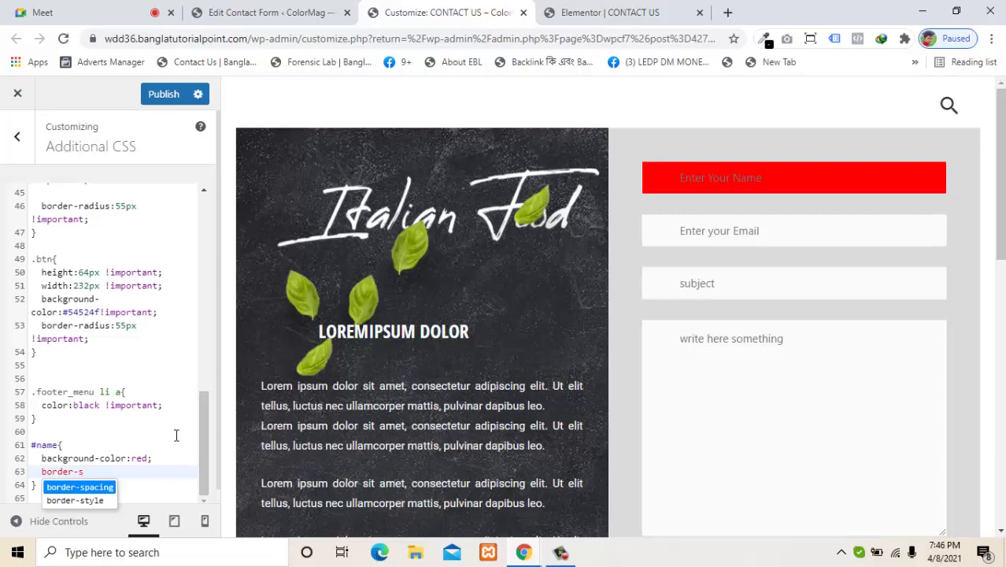
key("Down")
key("Return")
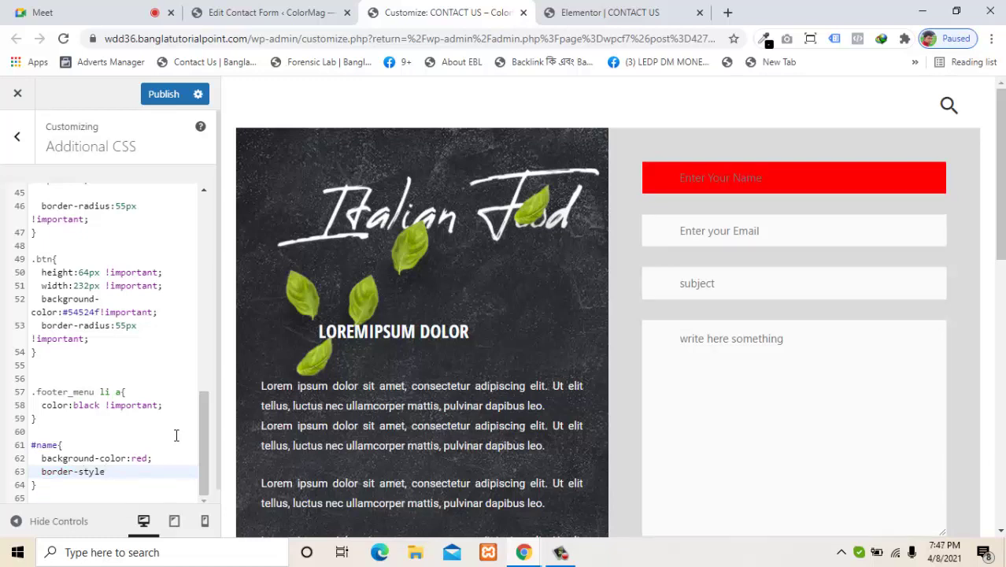
type(":do")
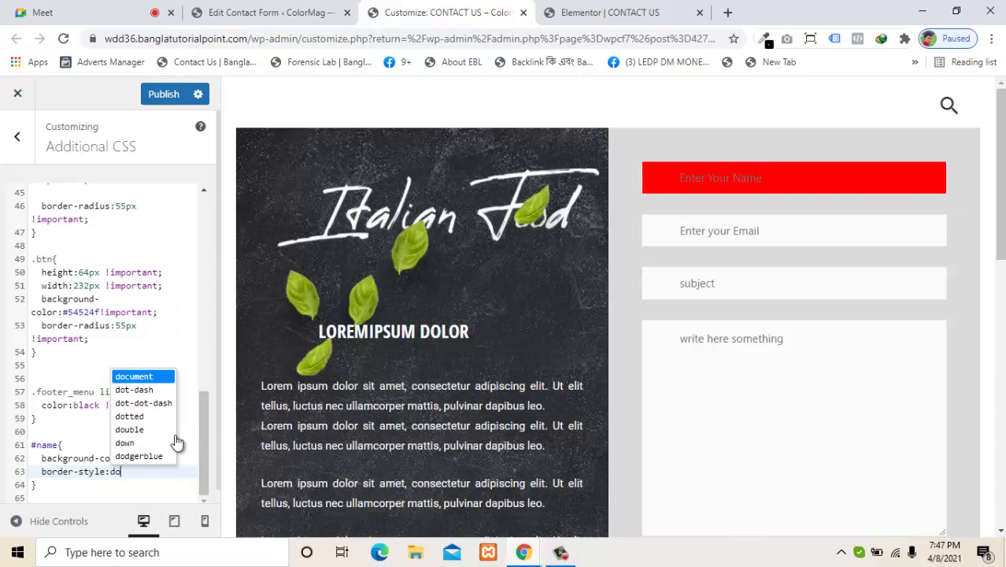
key("BackSpace")
key("BackSpace")
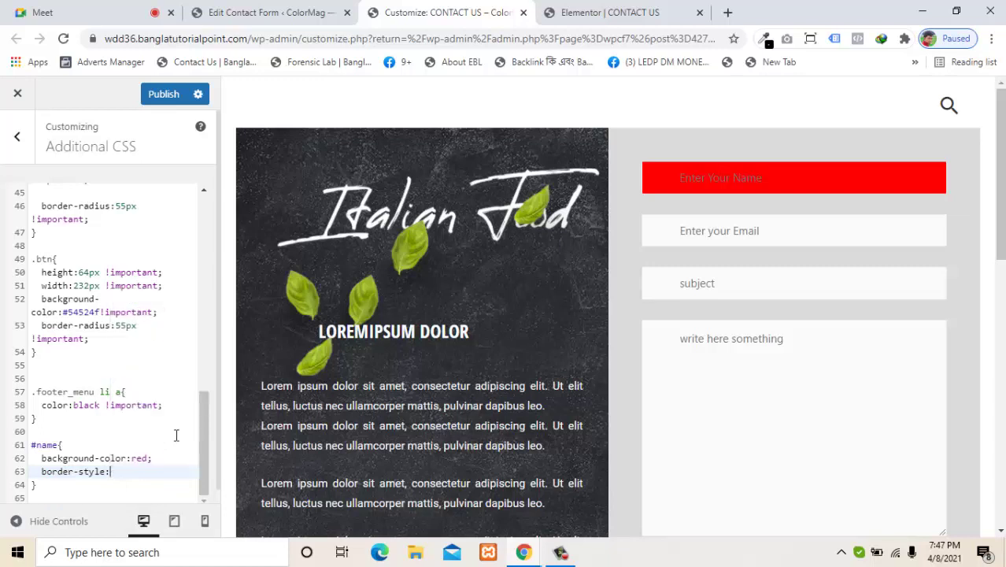
type("10px s")
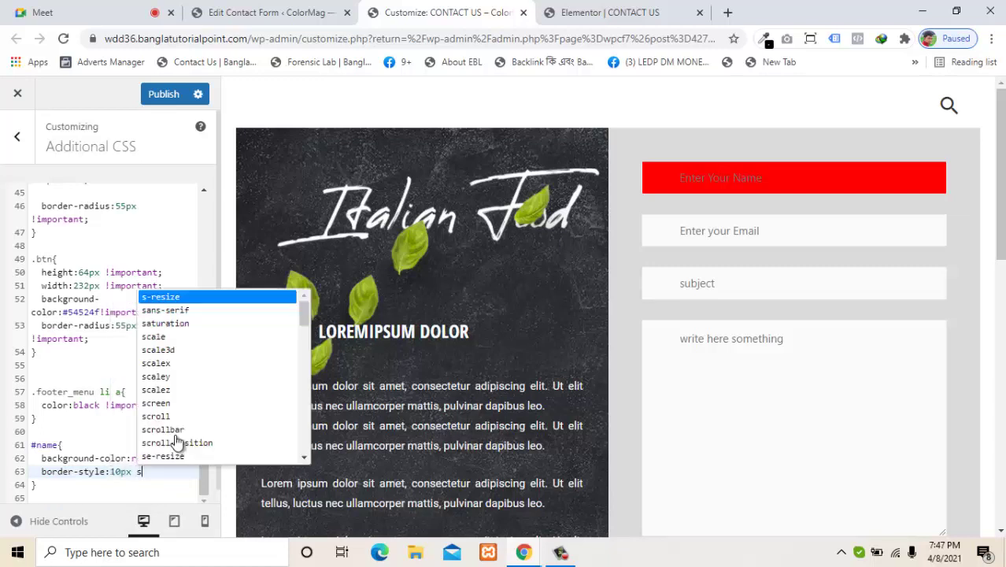
type("oldi")
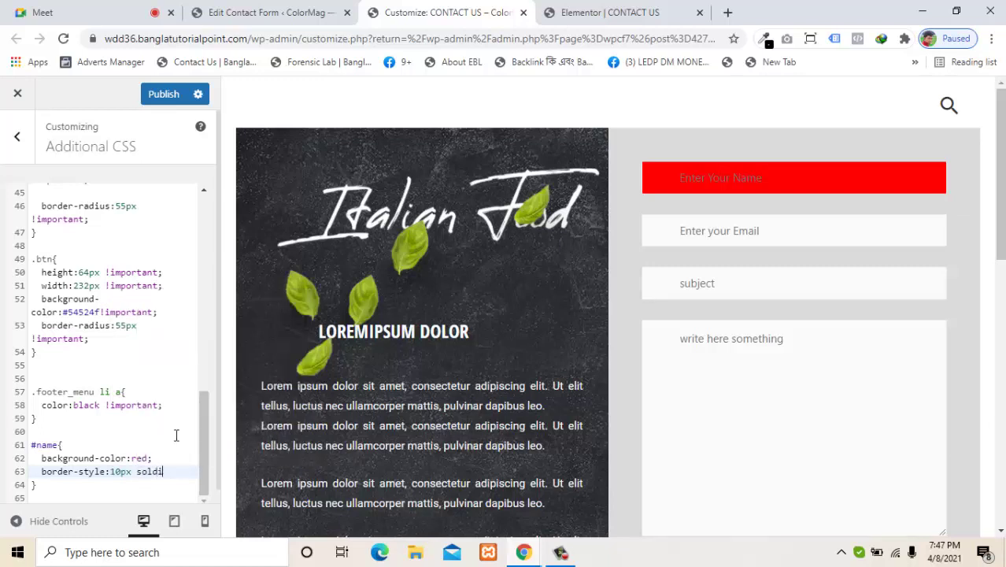
key("BackSpace")
key("BackSpace")
key("BackSpace")
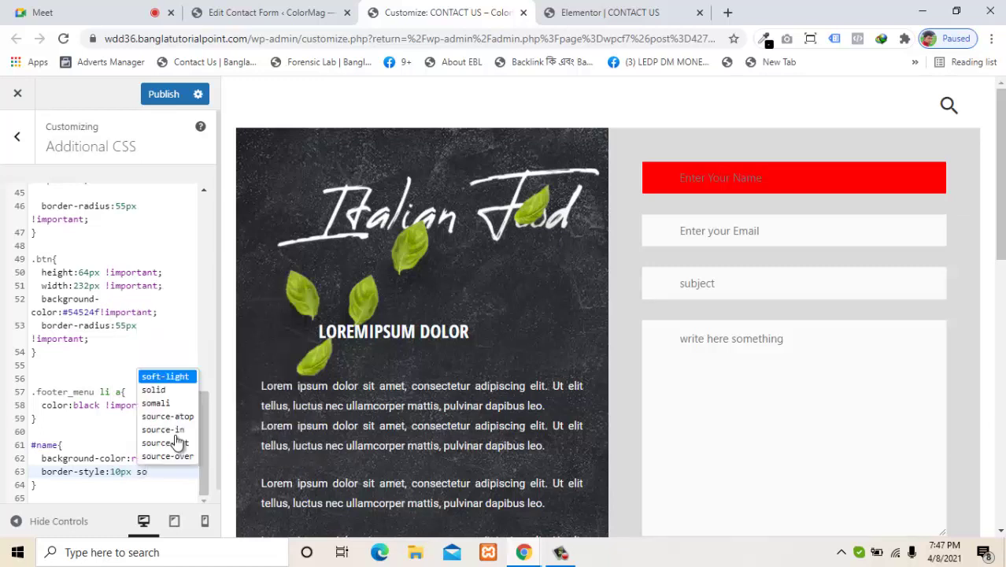
type("lid")
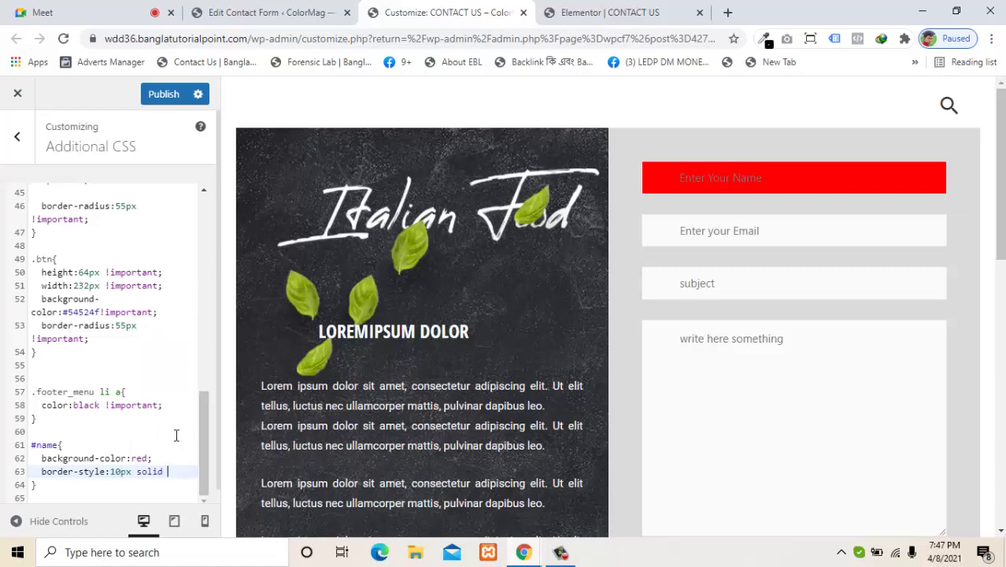
type(" gr")
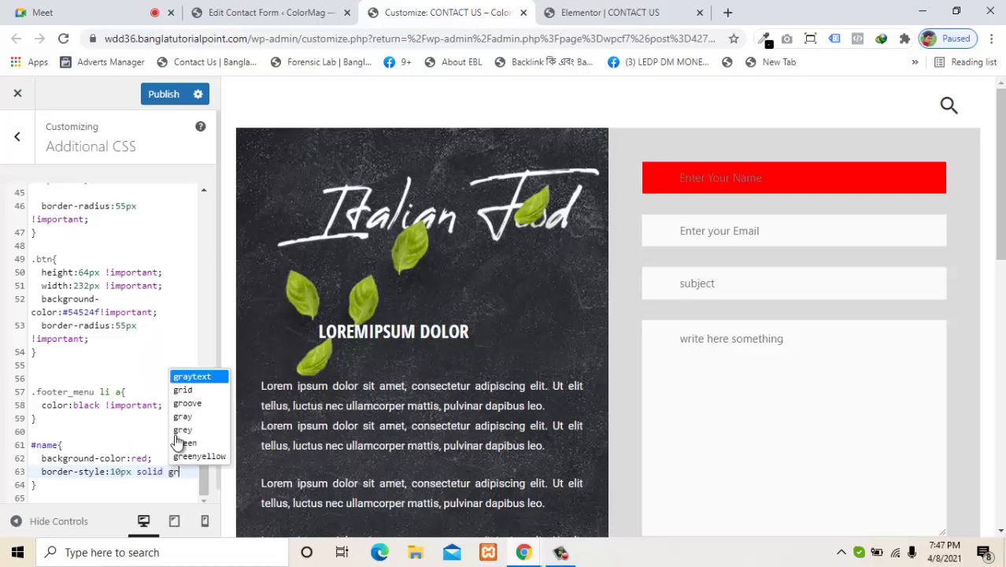
left_click(192, 443)
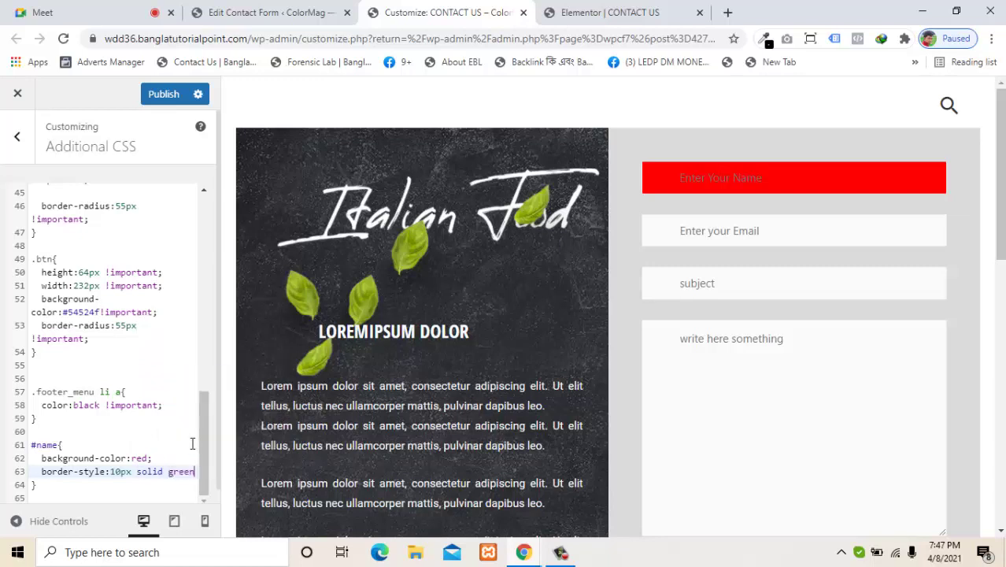
type(";")
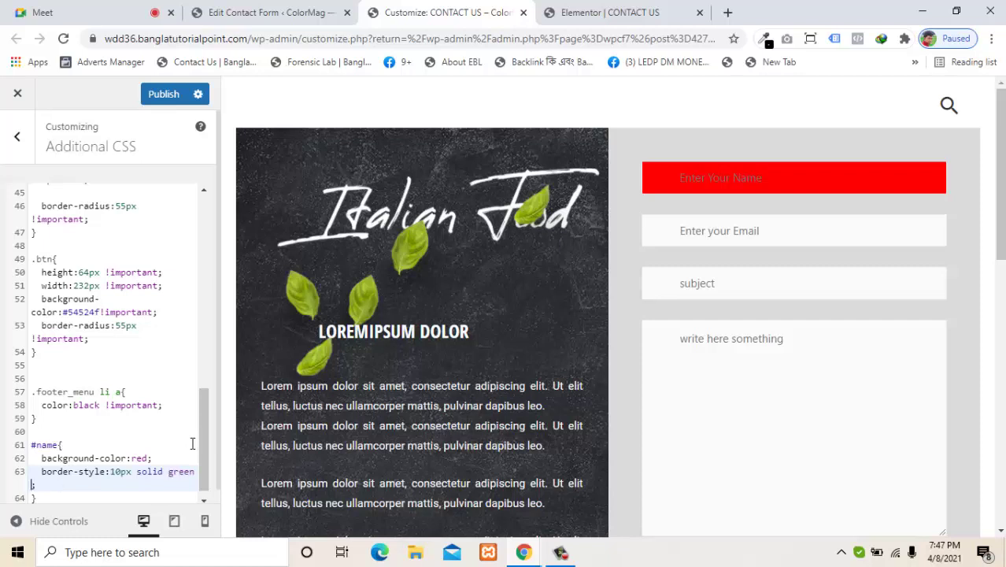
type(" !im")
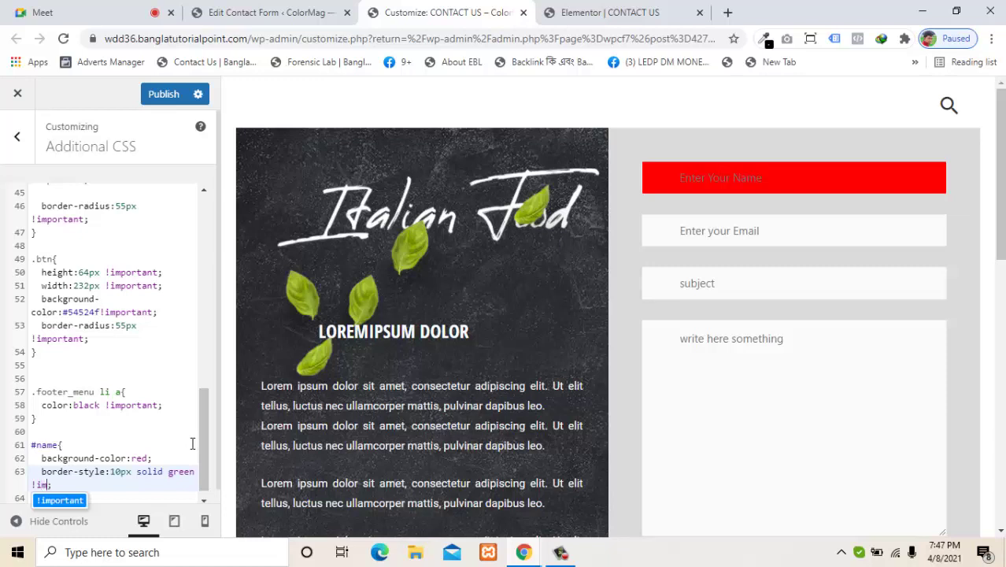
key("Return")
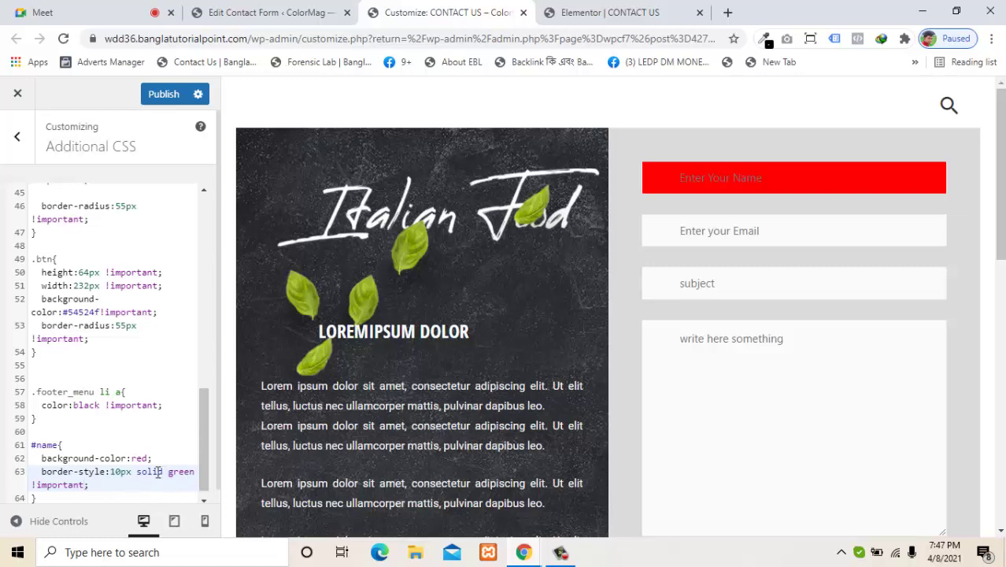
Step: Remove the border-style declaration from the #name rule
double_click(155, 471)
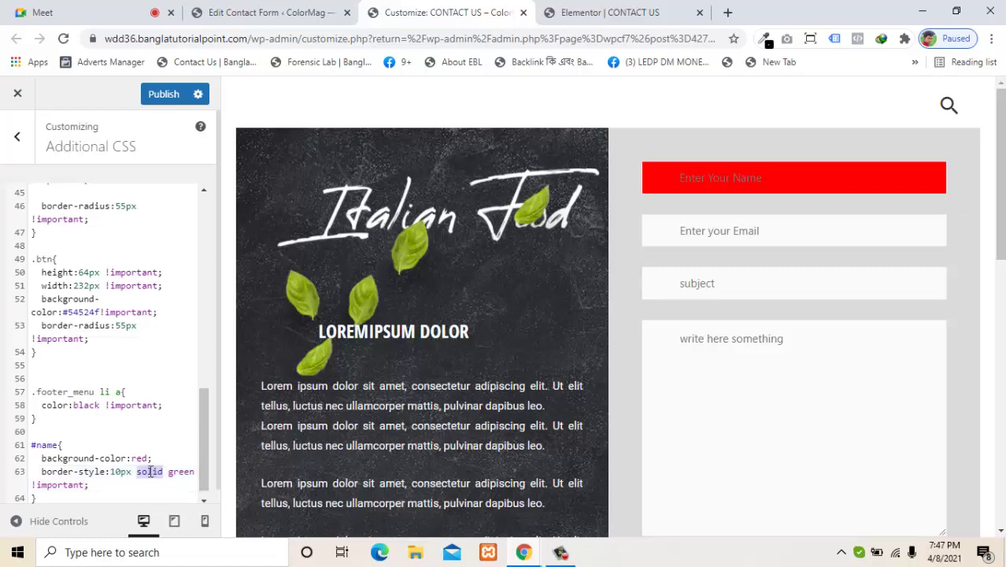
left_click(125, 489)
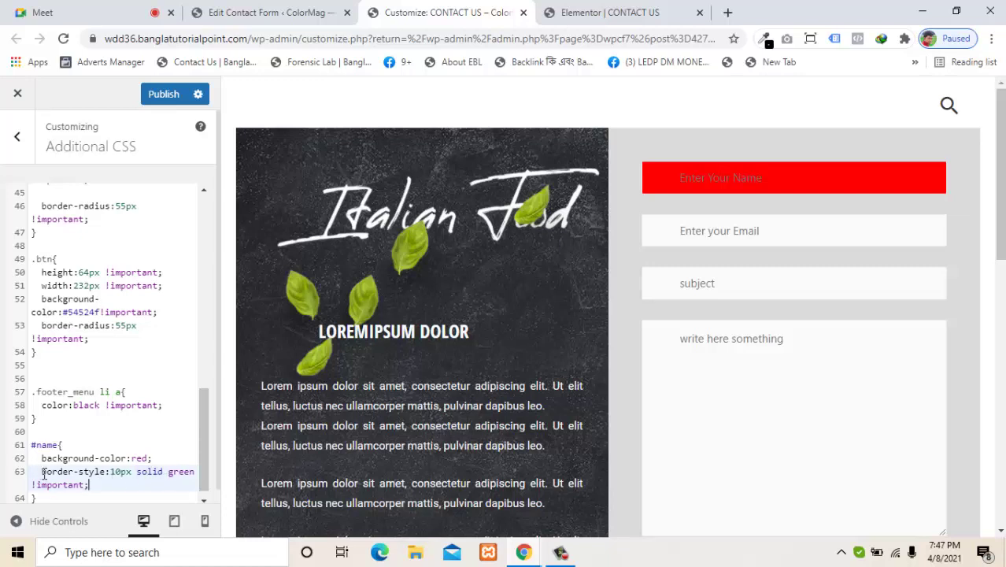
left_click_drag(43, 472, 99, 483)
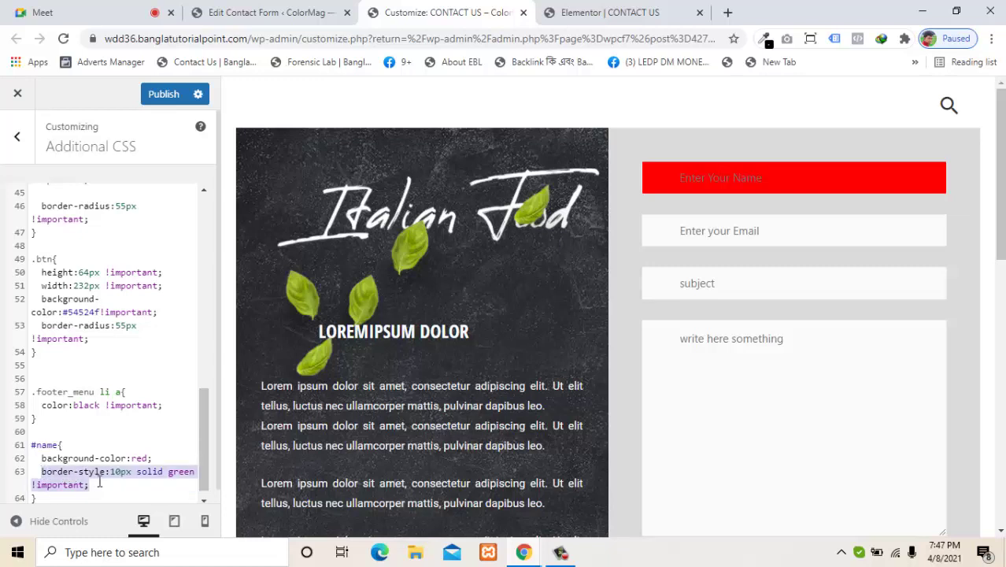
key("BackSpace")
key("BackSpace")
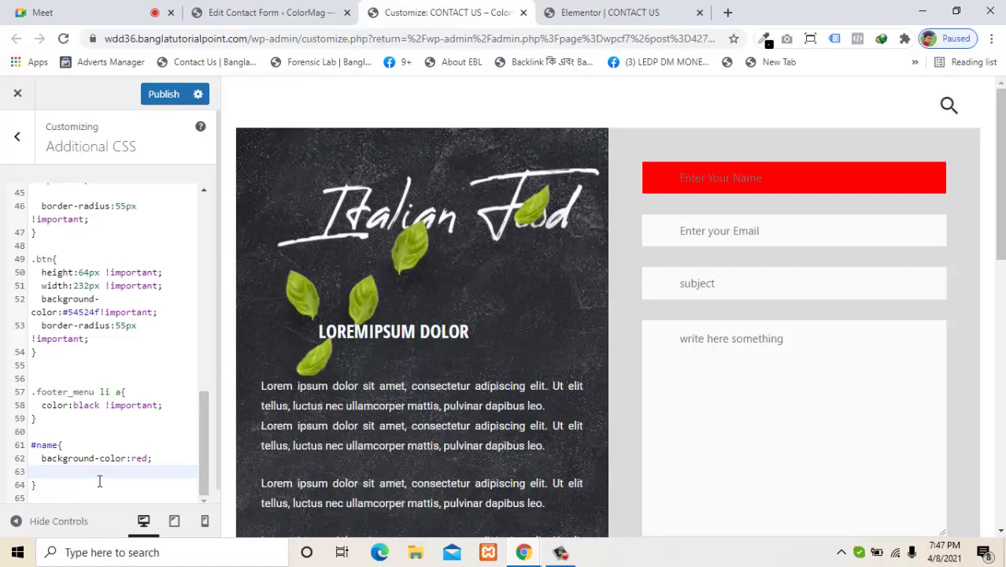
key("BackSpace")
Step: Add width:50% to #name, then delete the whole #name rule
key("Return")
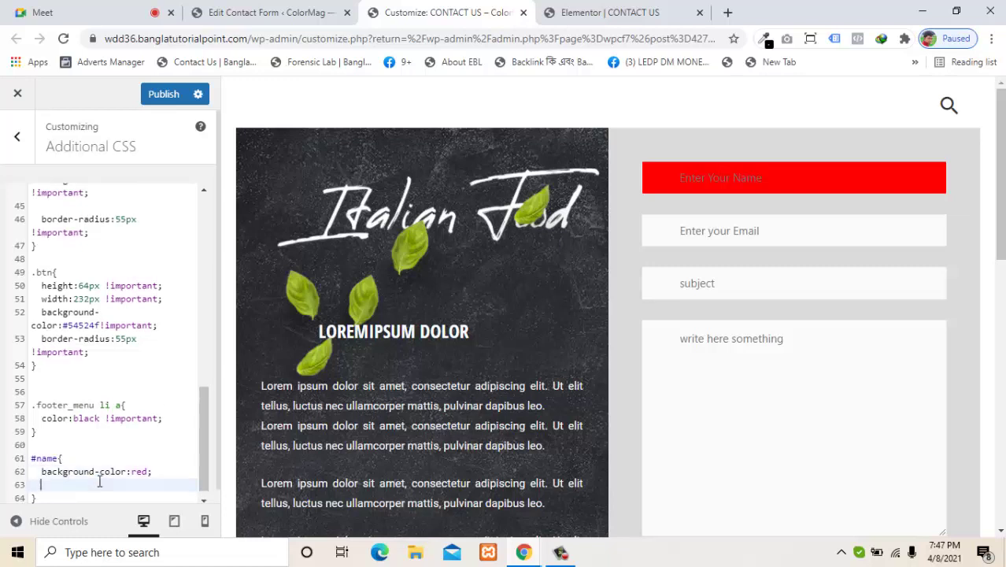
type("w")
key("Down")
key("Down")
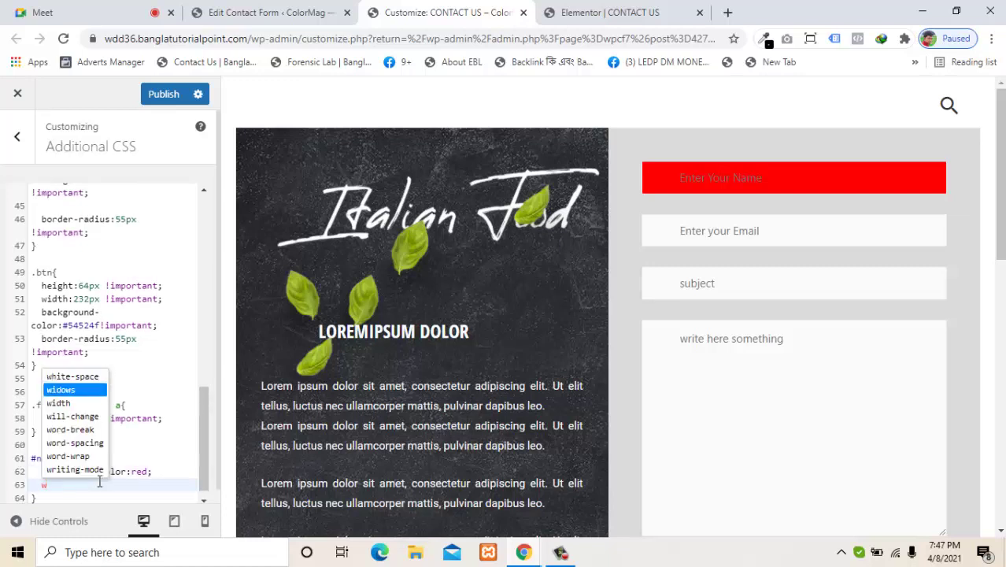
key("Return")
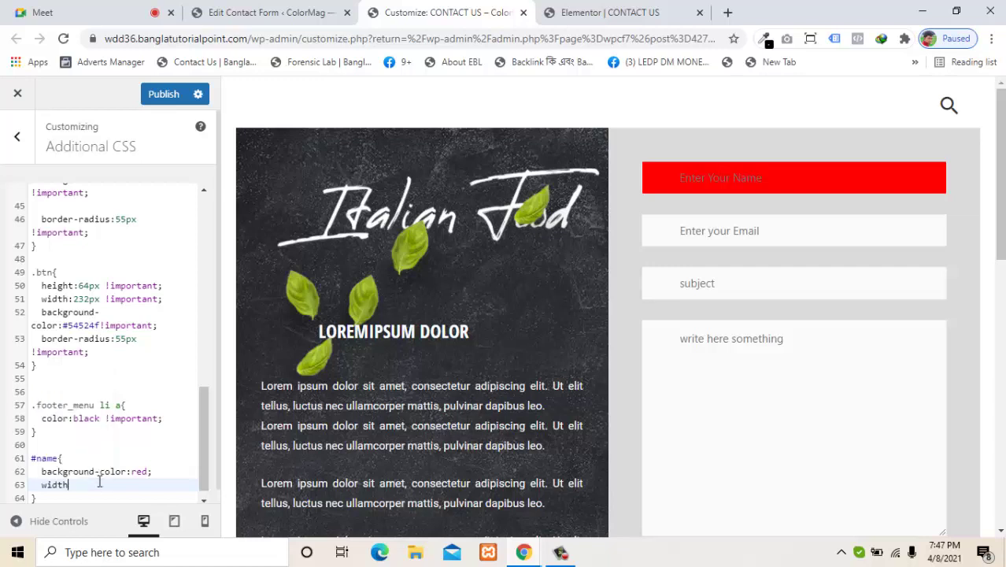
type(":500")
key("BackSpace")
type("%")
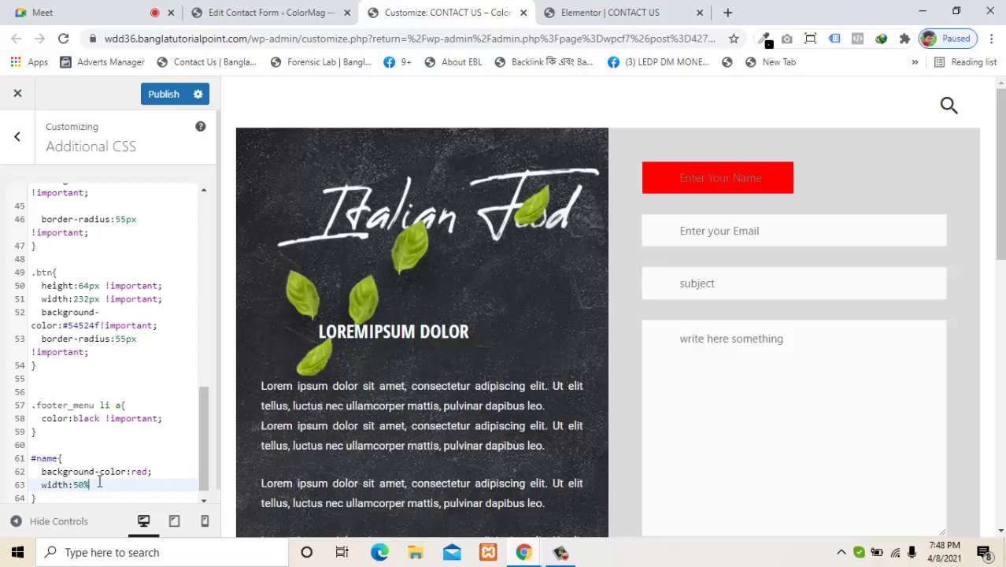
left_click_drag(58, 496, 32, 447)
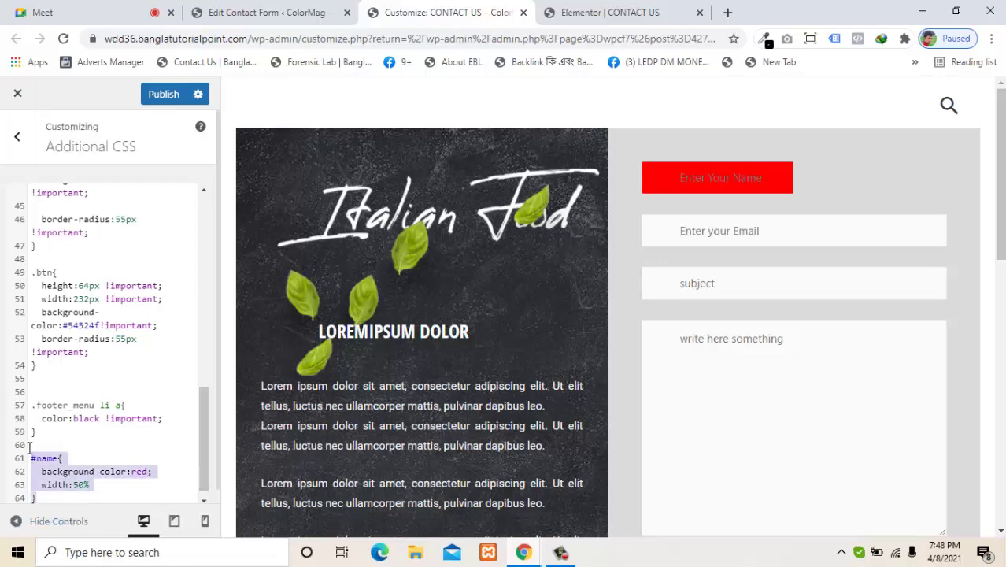
key("BackSpace")
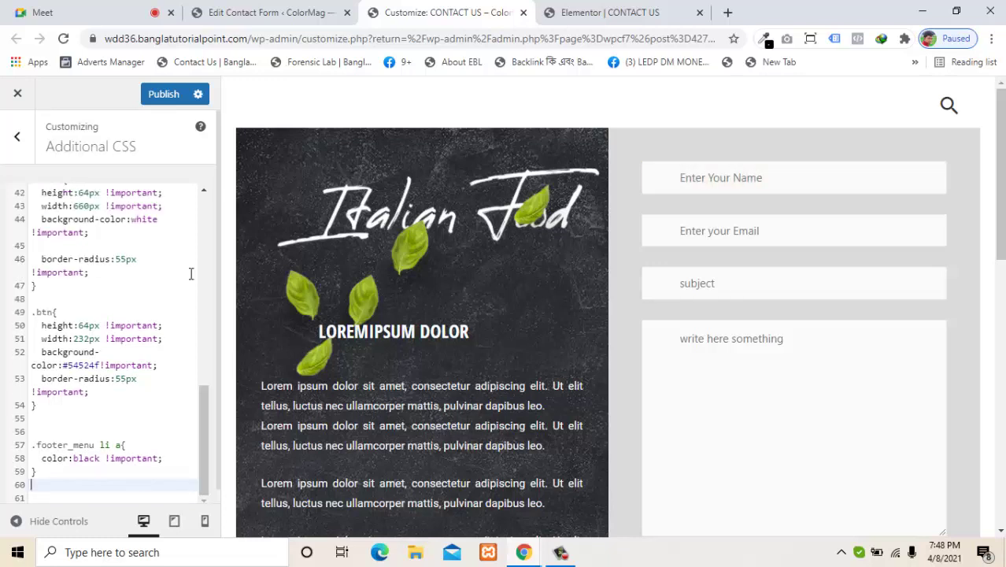
Step: Publish the CSS changes and return to the main customizer menu to check the white form fields
left_click(161, 94)
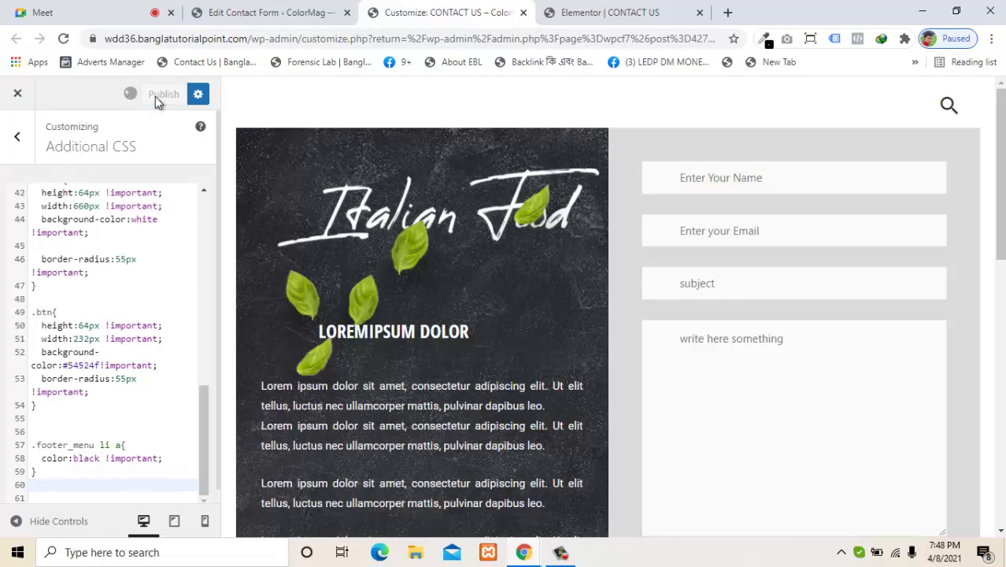
left_click(11, 137)
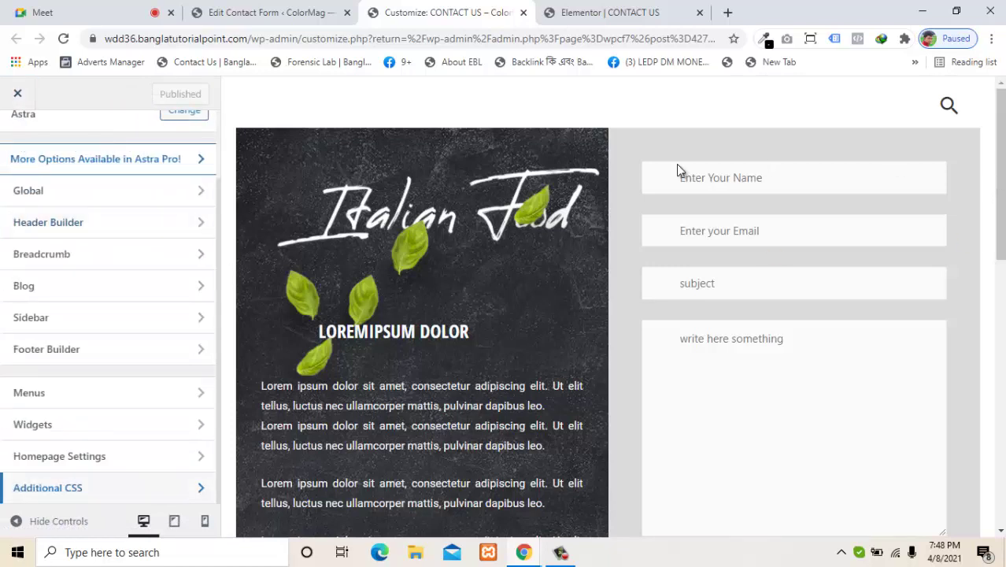
left_click_drag(218, 213, 215, 142)
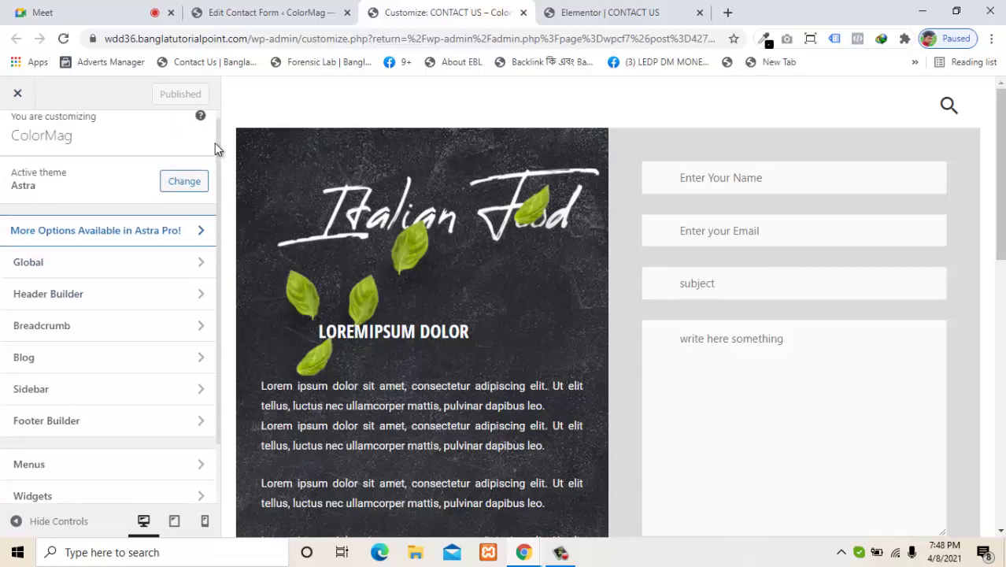
left_click_drag(999, 181, 999, 222)
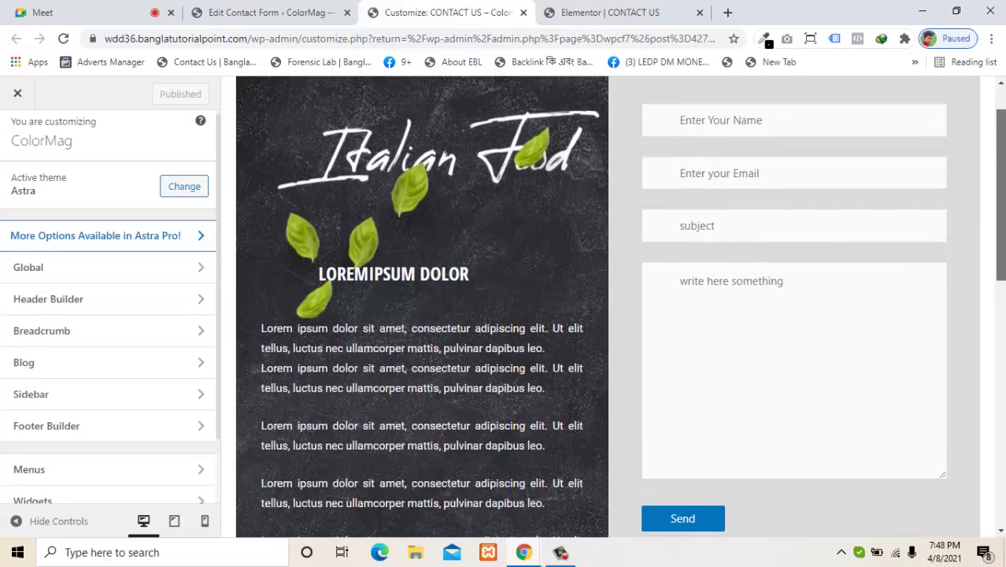
left_click_drag(999, 225, 1002, 250)
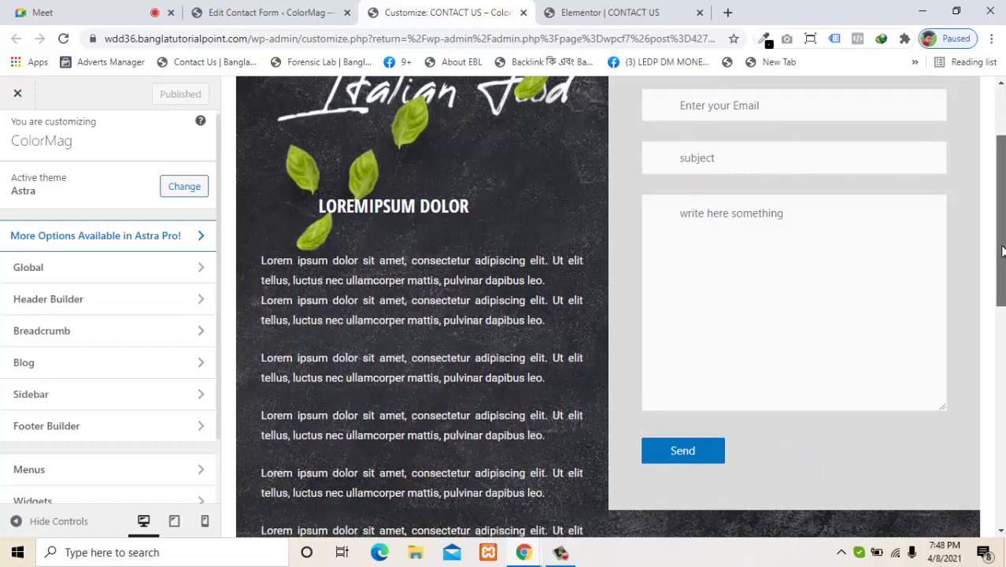
left_click(598, 13)
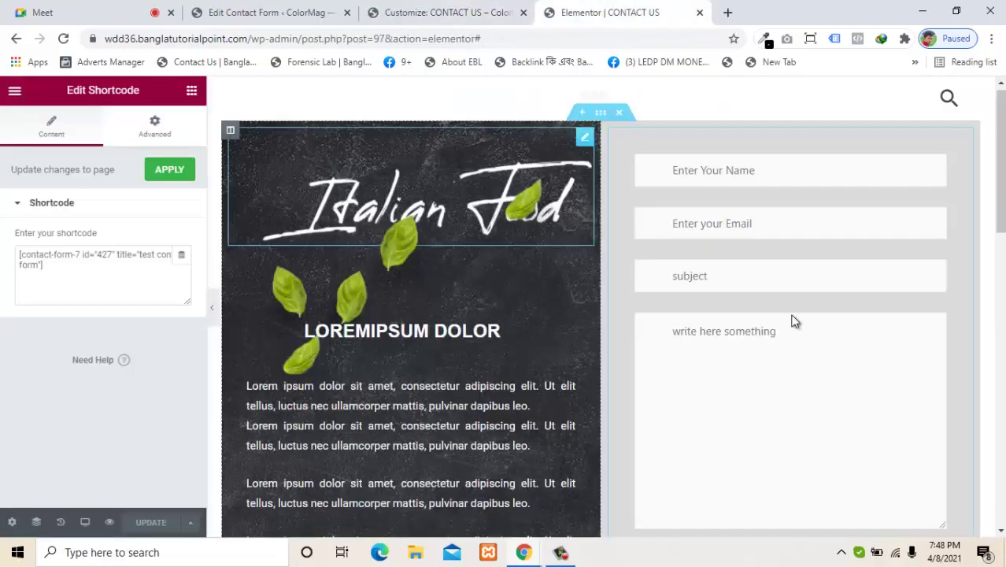
left_click(470, 11)
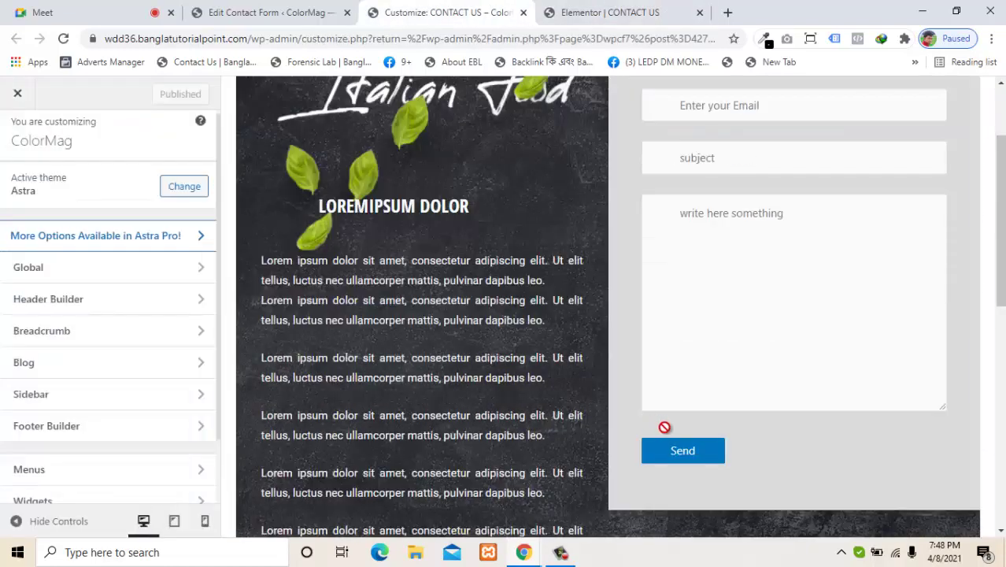
Step: Test the empty form, then autofill name and email, enter a test message and send it
left_click(678, 450)
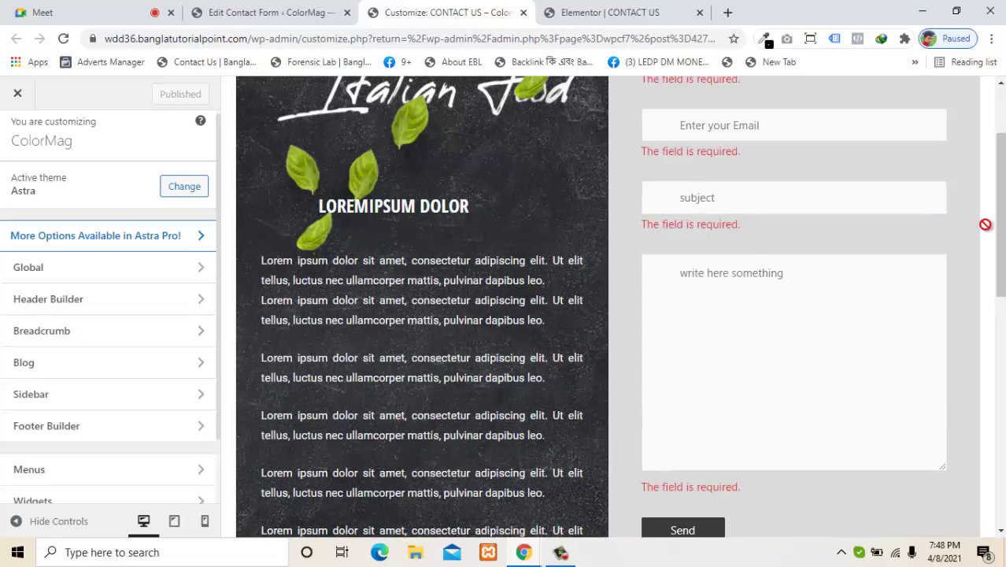
scroll(988, 206, "up", 2)
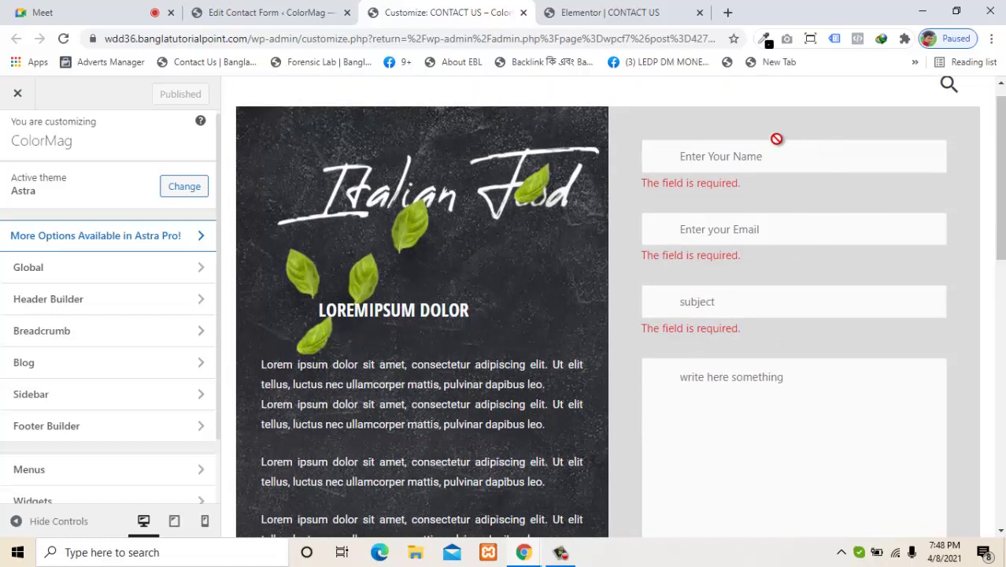
left_click(743, 146)
left_click(737, 194)
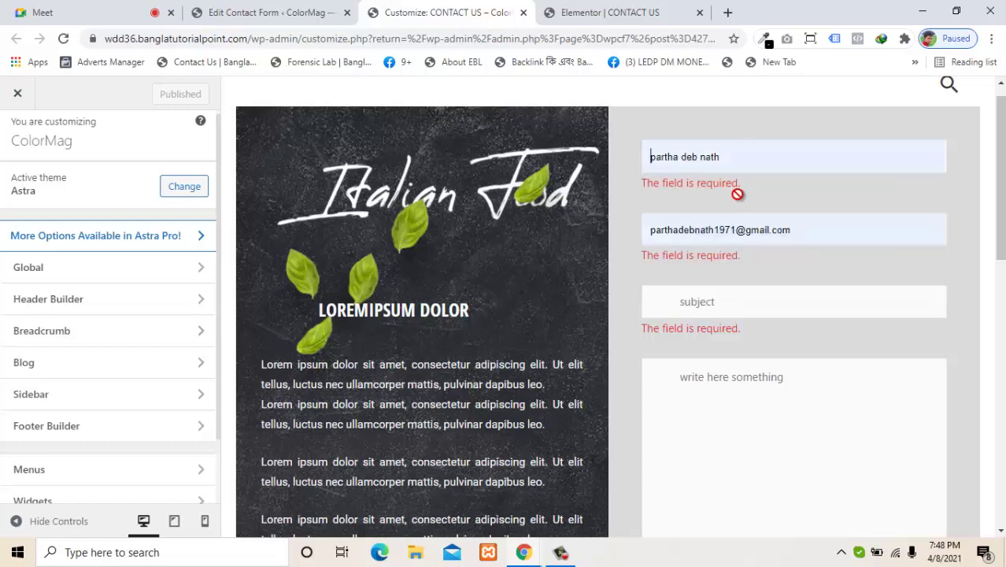
type("m")
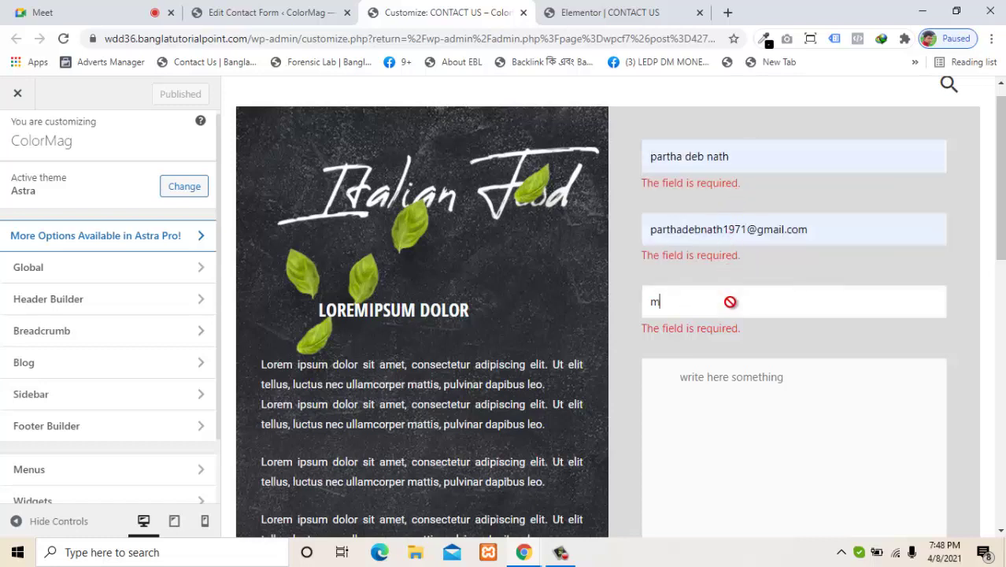
type("kj")
type("k")
type("jk")
type("kjlkjlk;j;")
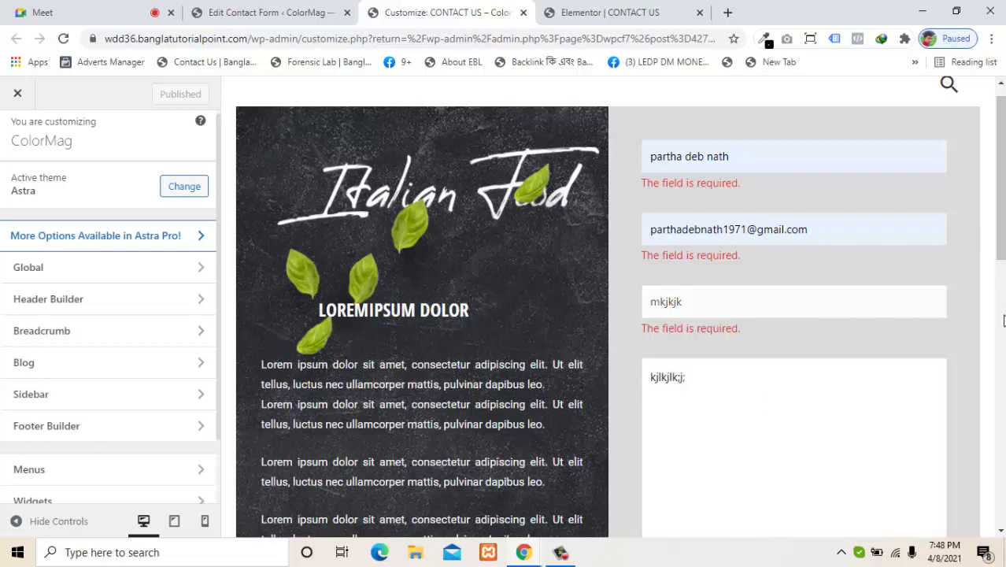
scroll(1004, 233, "down", 5)
left_click(703, 239)
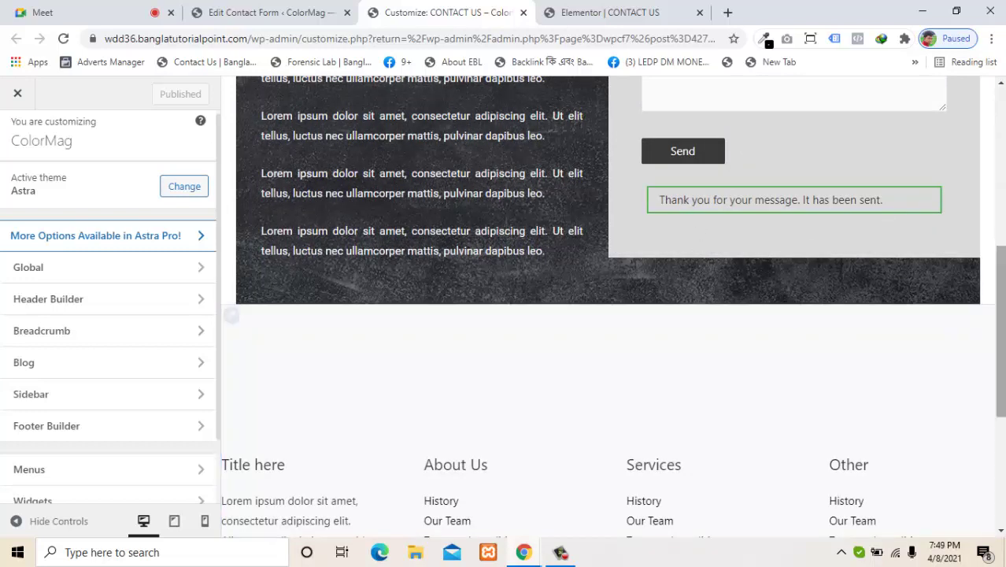
Step: Check the thank-you notice in the preview, then go to the Edit Contact Form page
left_click_drag(1002, 331, 994, 183)
scroll(970, 227, "down", 3)
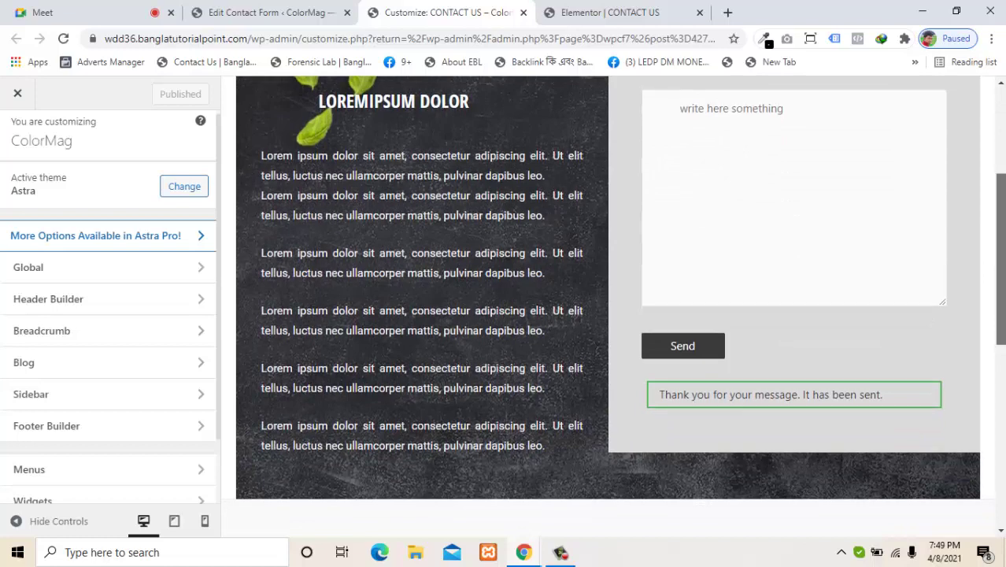
scroll(1003, 186, "up", 3)
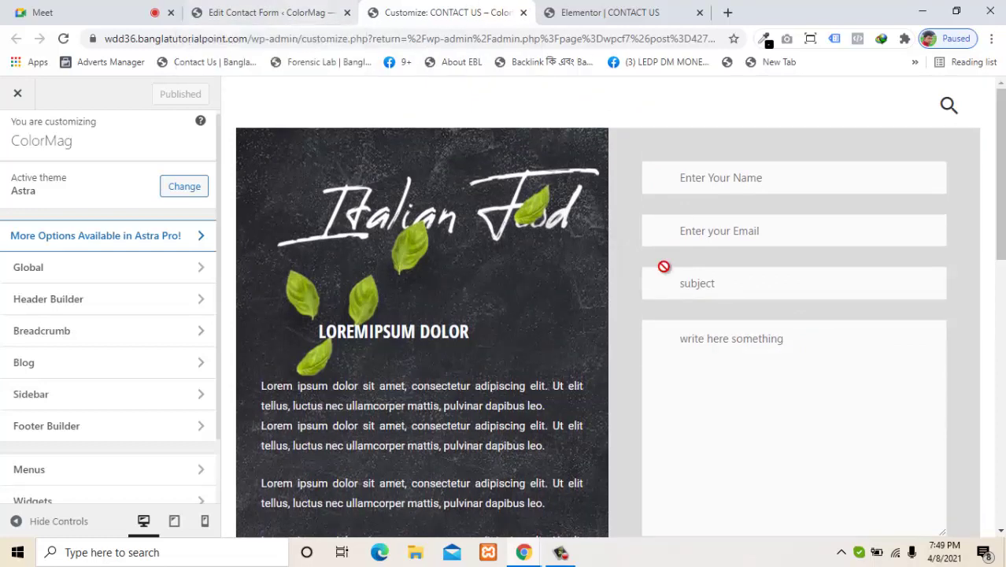
scroll(1000, 181, "down", 4)
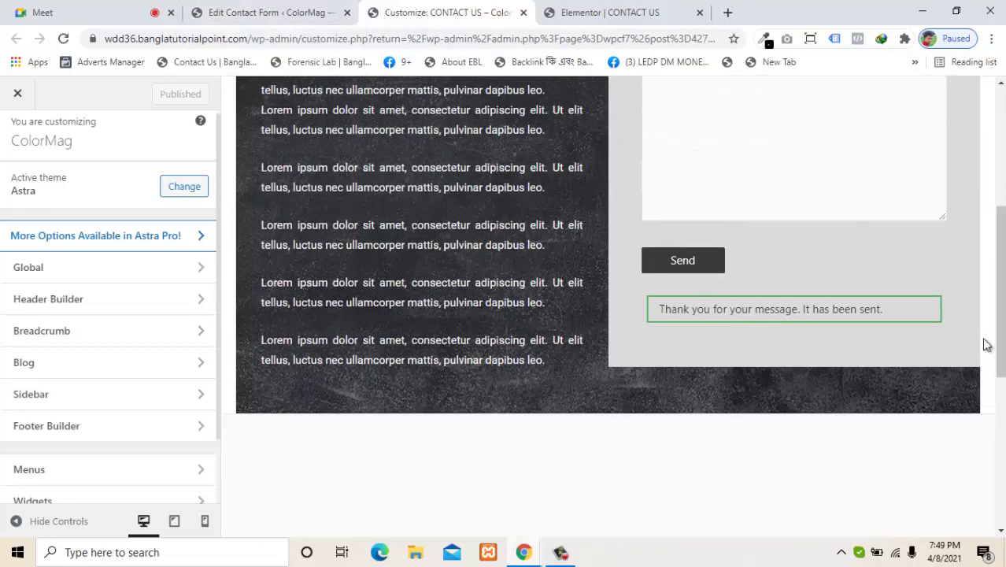
left_click_drag(1000, 342, 1000, 295)
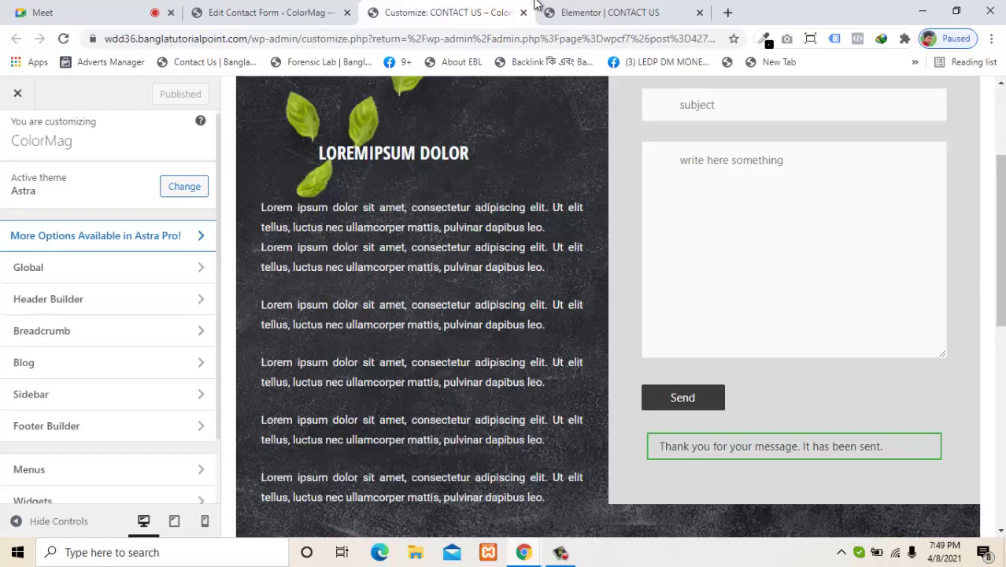
left_click(296, 8)
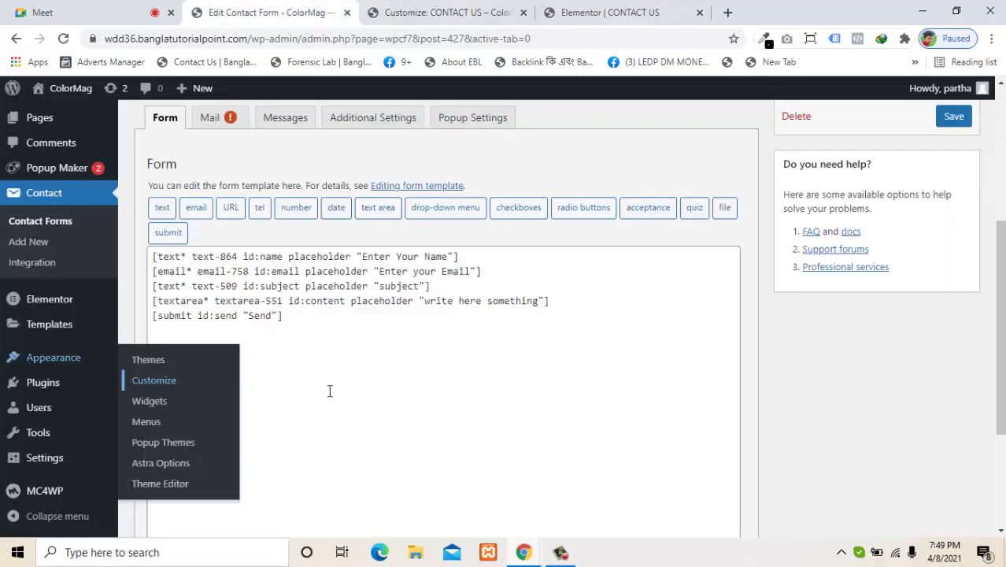
Step: Leave the unsaved editor for the Contact Forms list and open 'test contact form' for editing
left_click(49, 222)
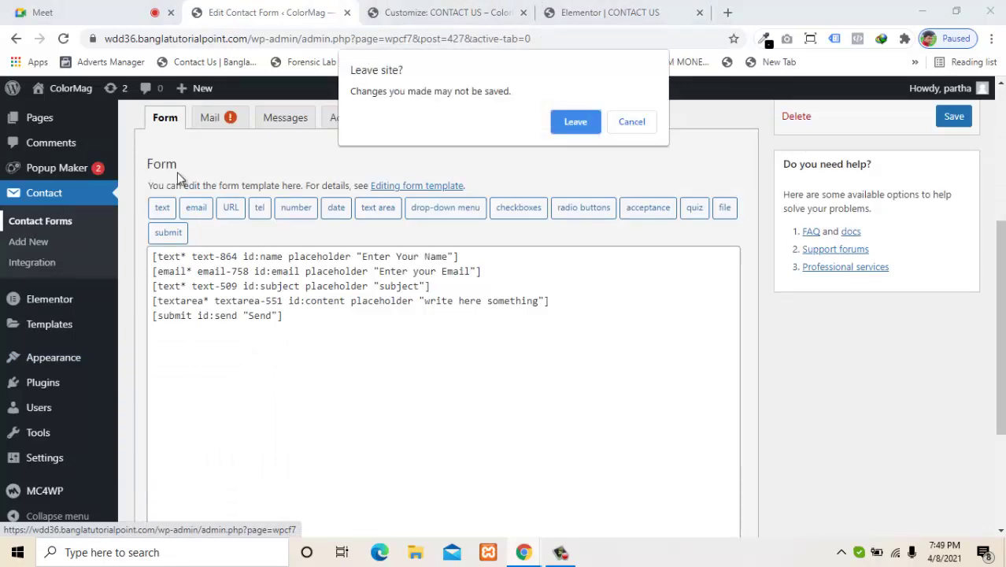
left_click(577, 120)
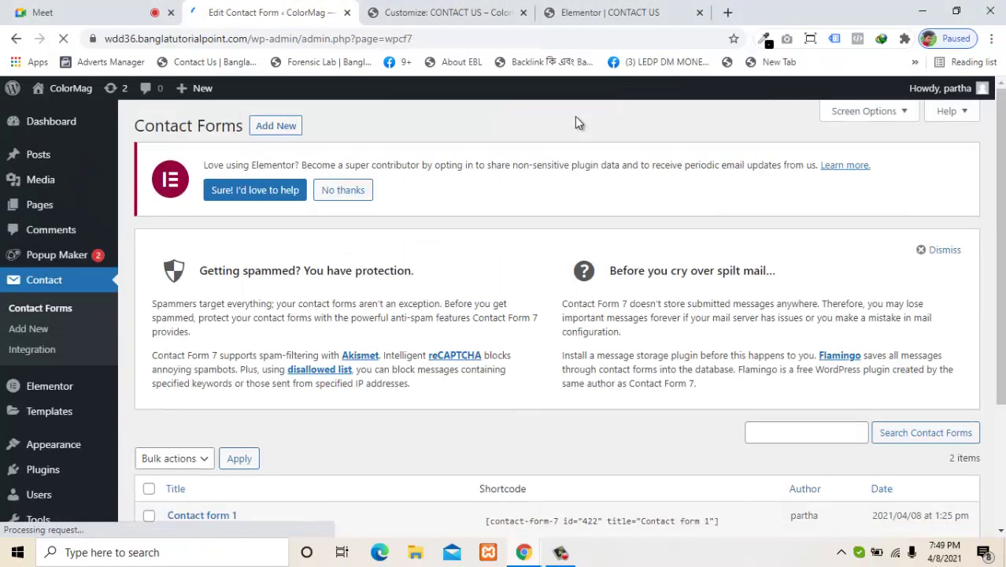
scroll(860, 266, "down", 2)
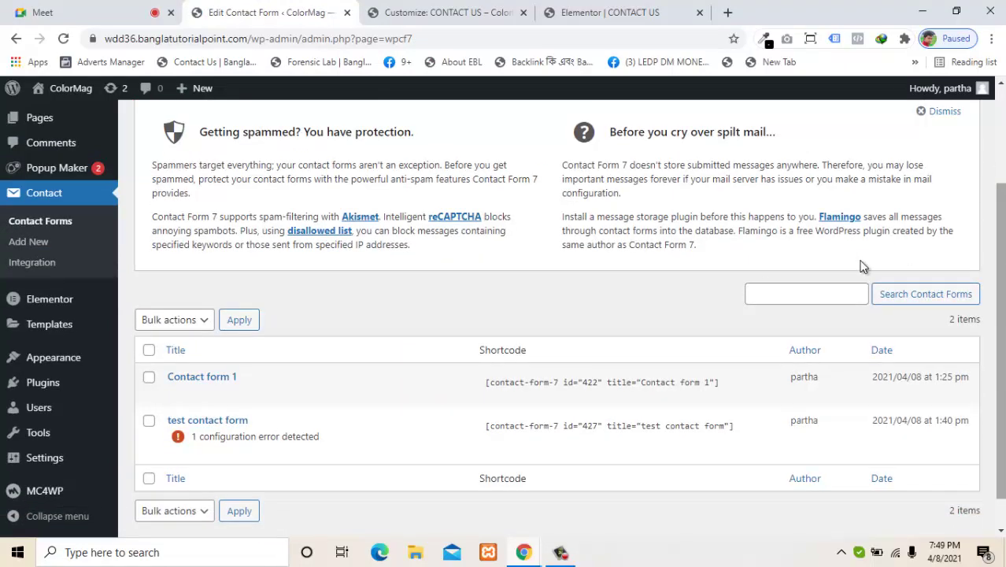
mouse_move(352, 386)
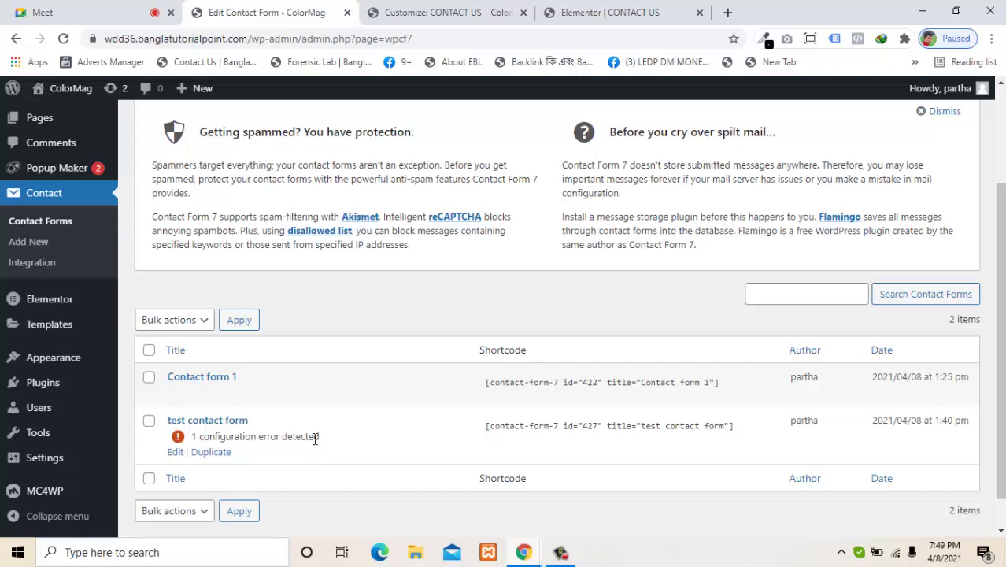
left_click(176, 452)
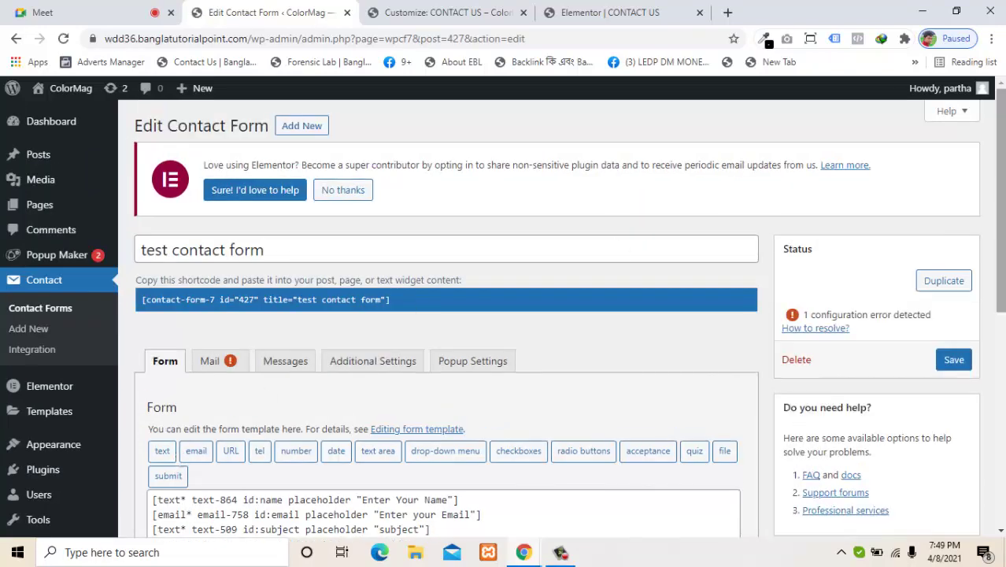
scroll(445, 354, "down", 2)
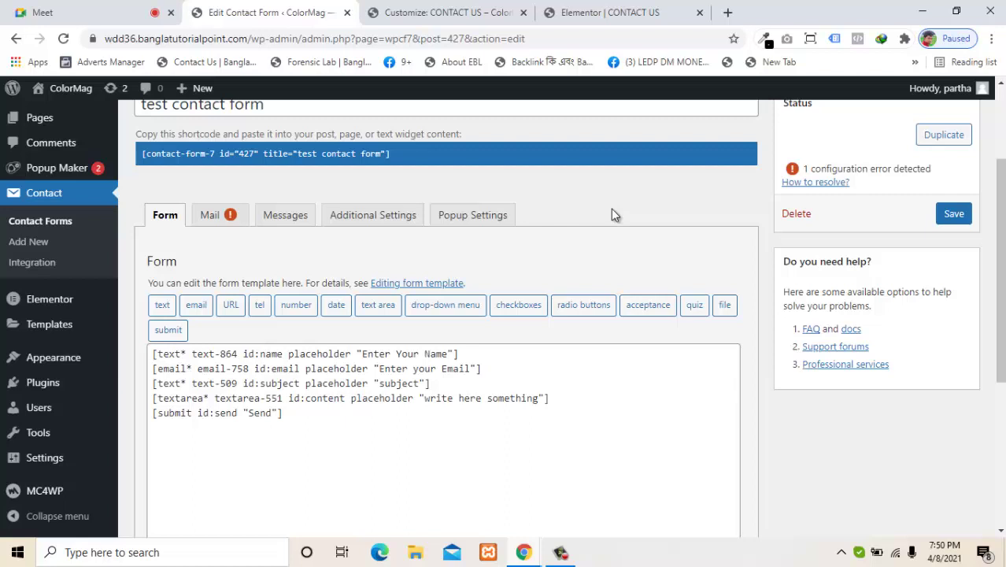
double_click(611, 227)
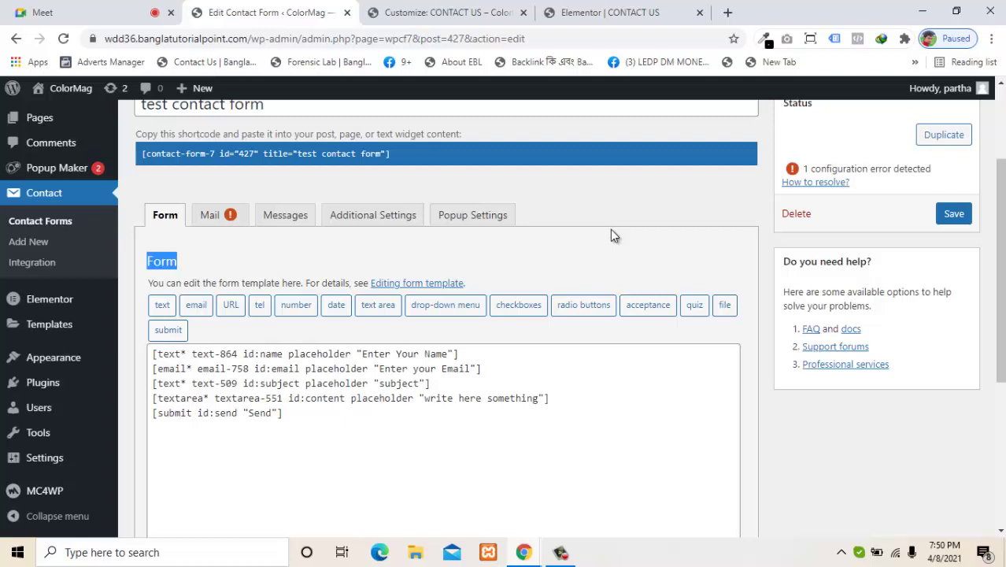
left_click(558, 553)
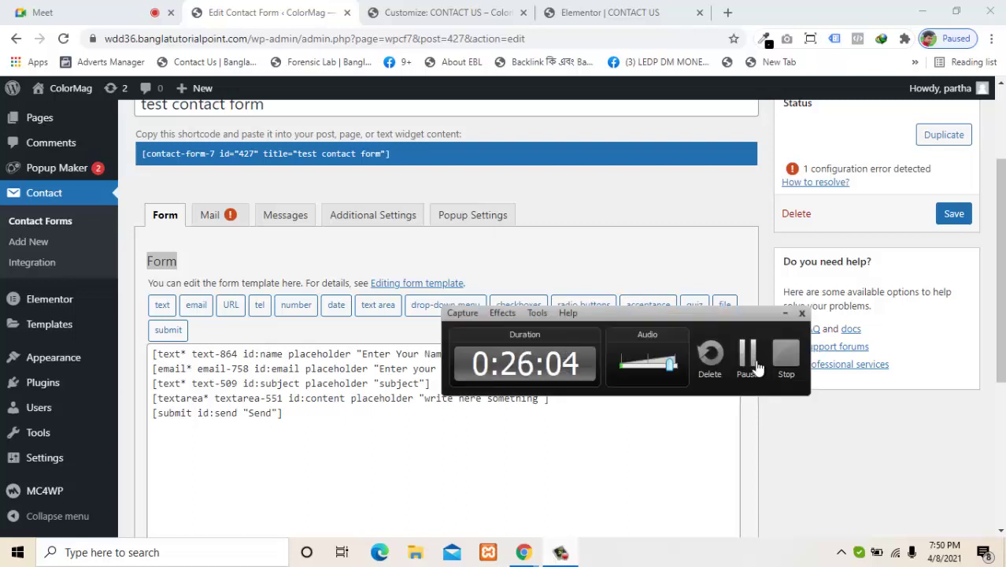
left_click(749, 359)
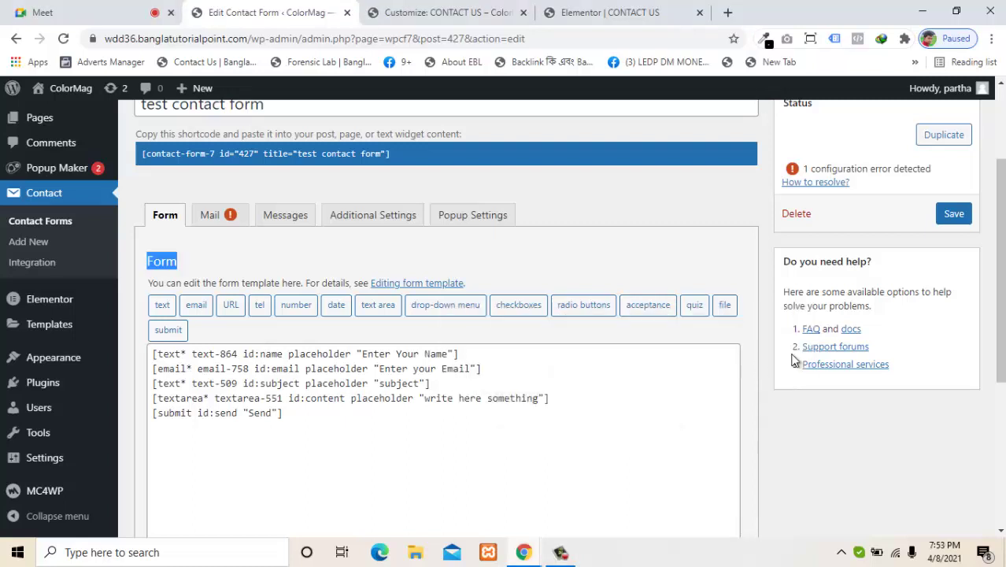
mouse_move(1002, 305)
left_mouse_down()
mouse_move(1001, 317)
mouse_move(1000, 307)
left_mouse_up()
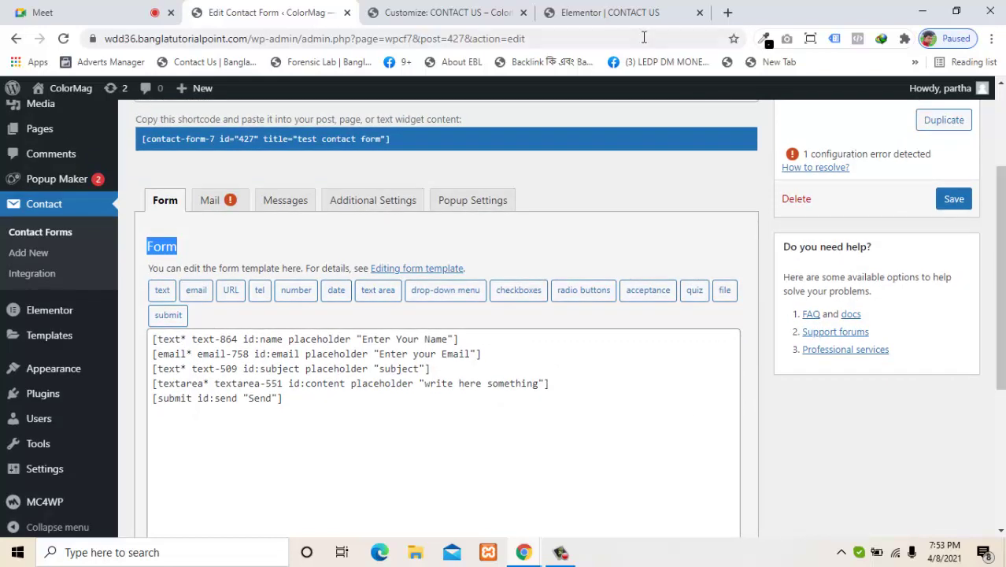
left_click(477, 12)
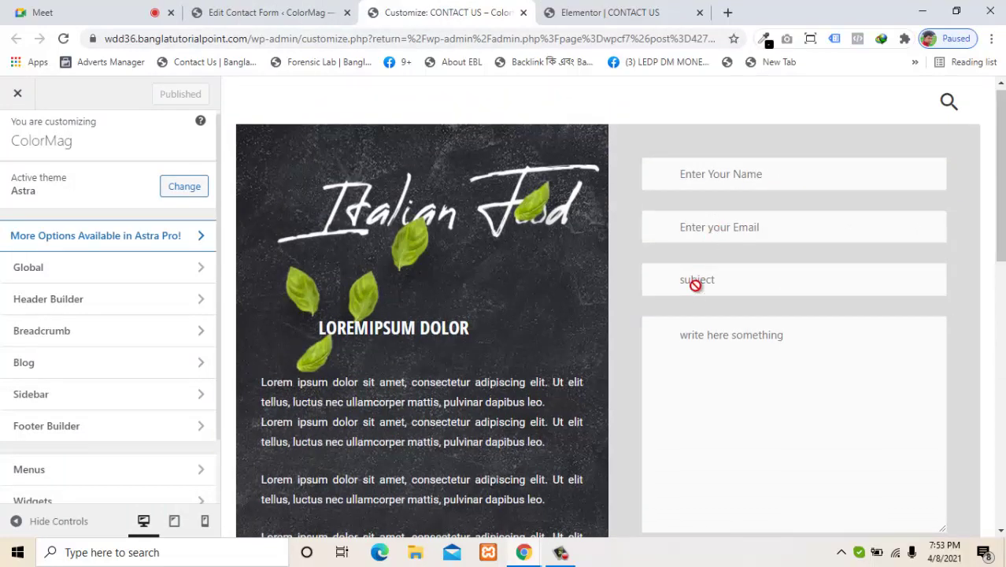
scroll(999, 244, "down", 2)
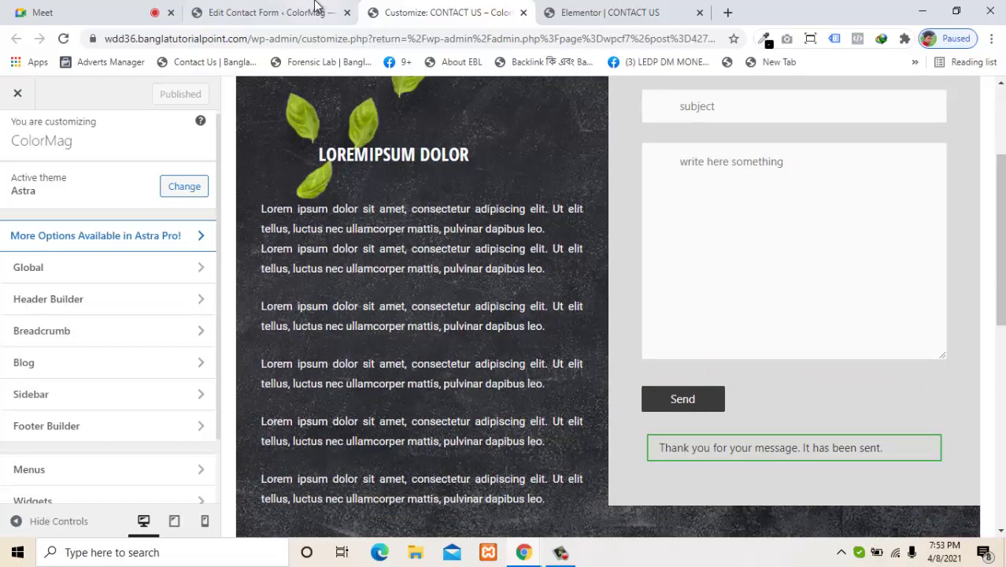
left_click(253, 9)
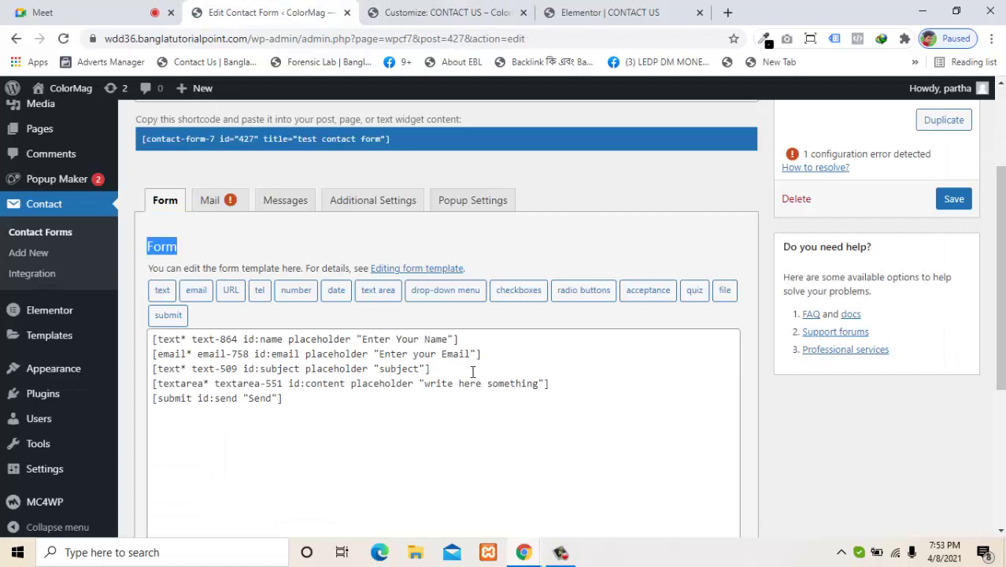
left_click(461, 337)
left_click(483, 353)
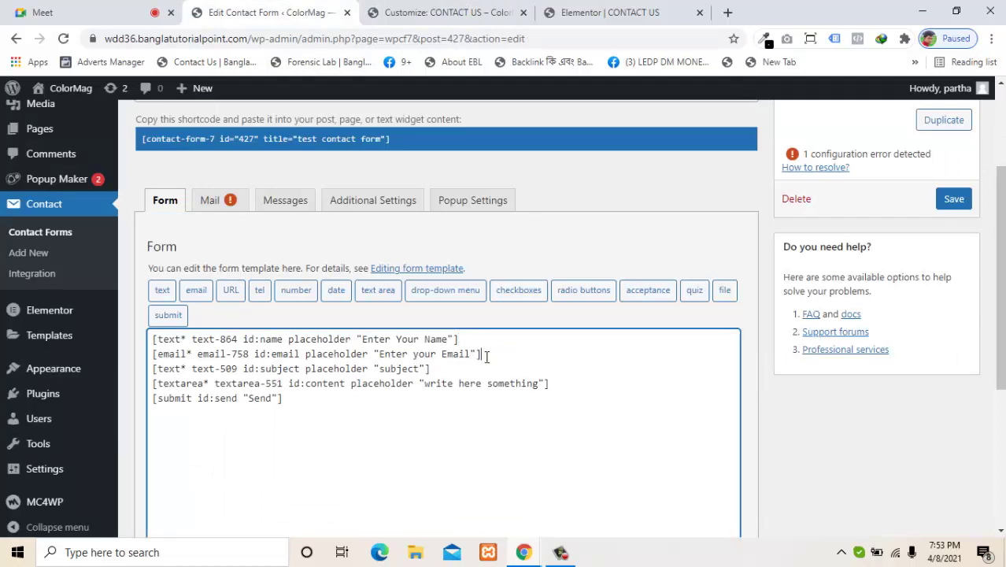
left_click(549, 384)
left_click_drag(365, 396, 151, 340)
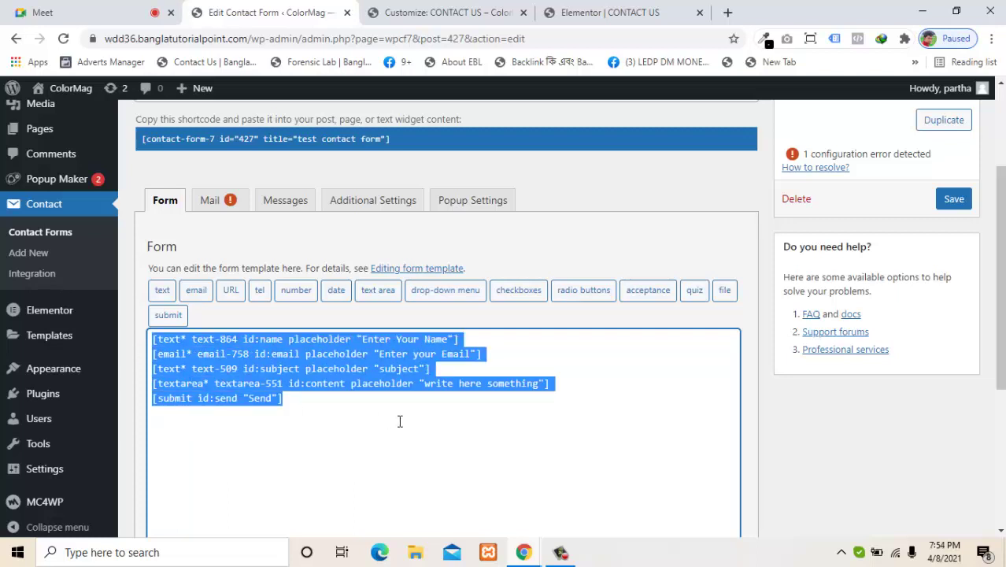
left_click(218, 211)
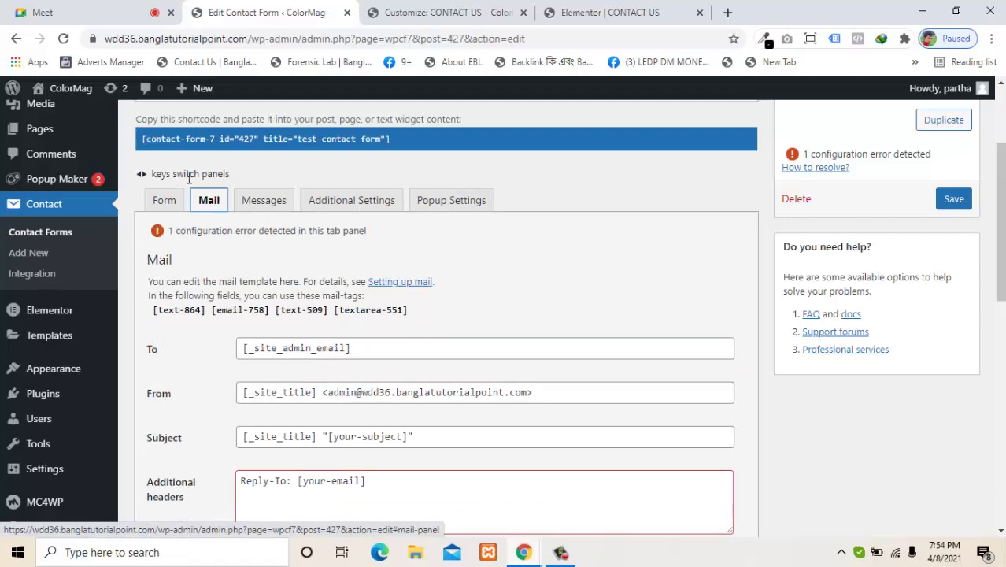
left_click(163, 206)
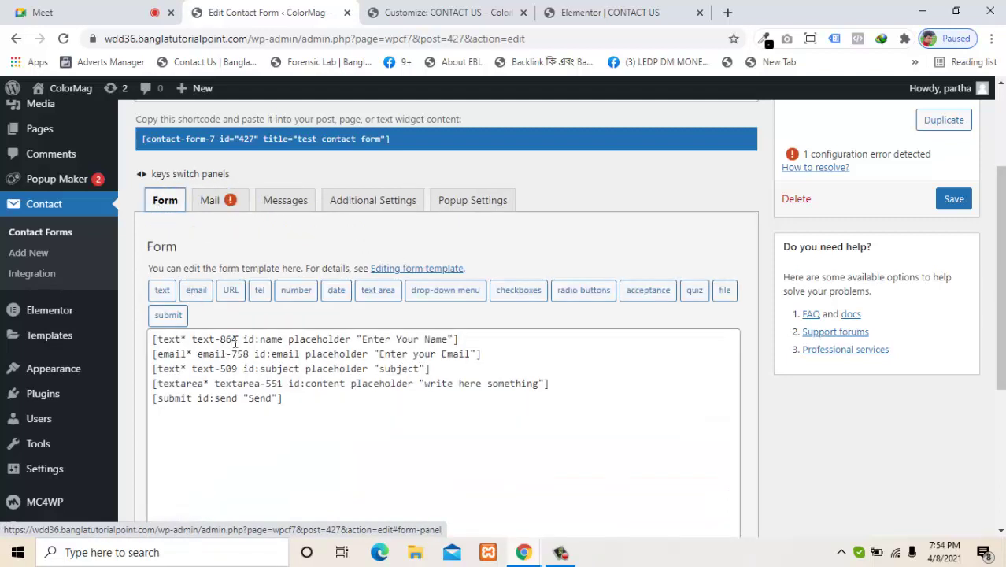
left_click(234, 342)
key("ctrl+a")
left_click(236, 343)
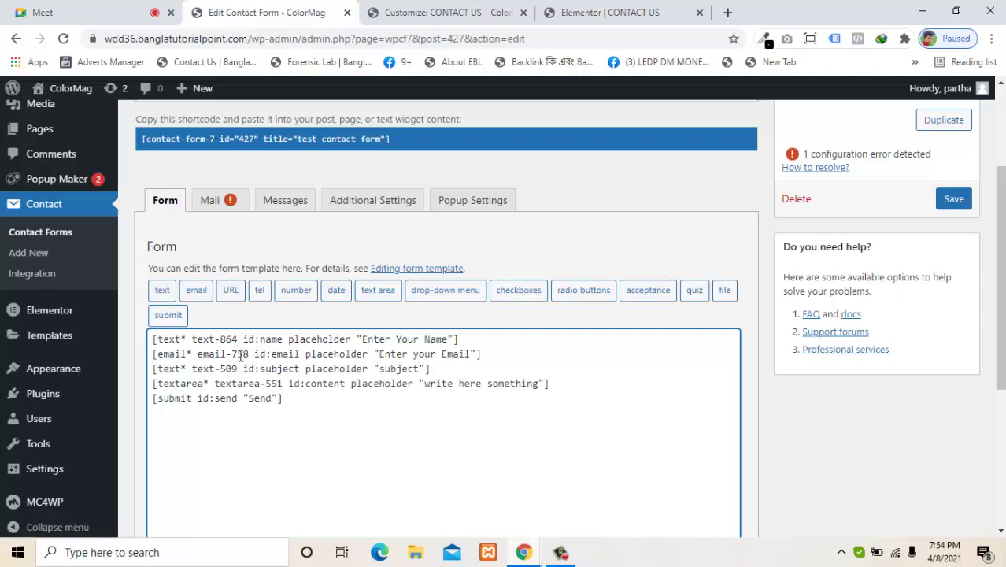
left_click(241, 356)
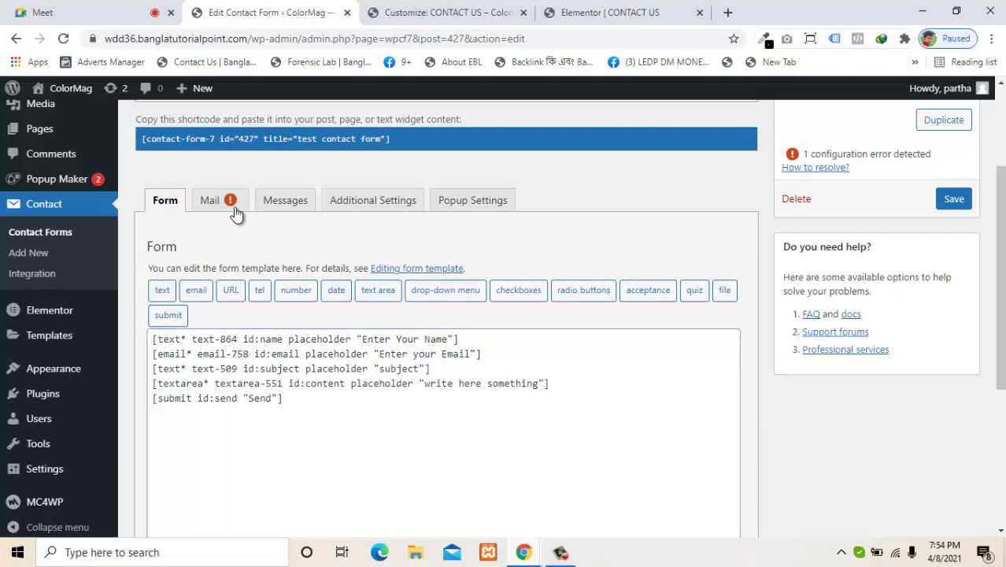
left_click(199, 201)
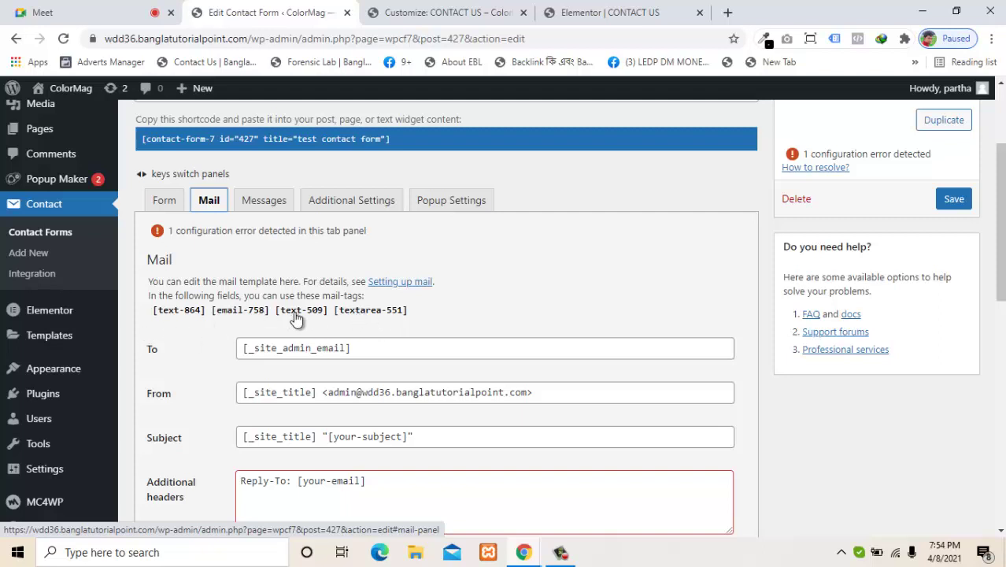
left_click(171, 201)
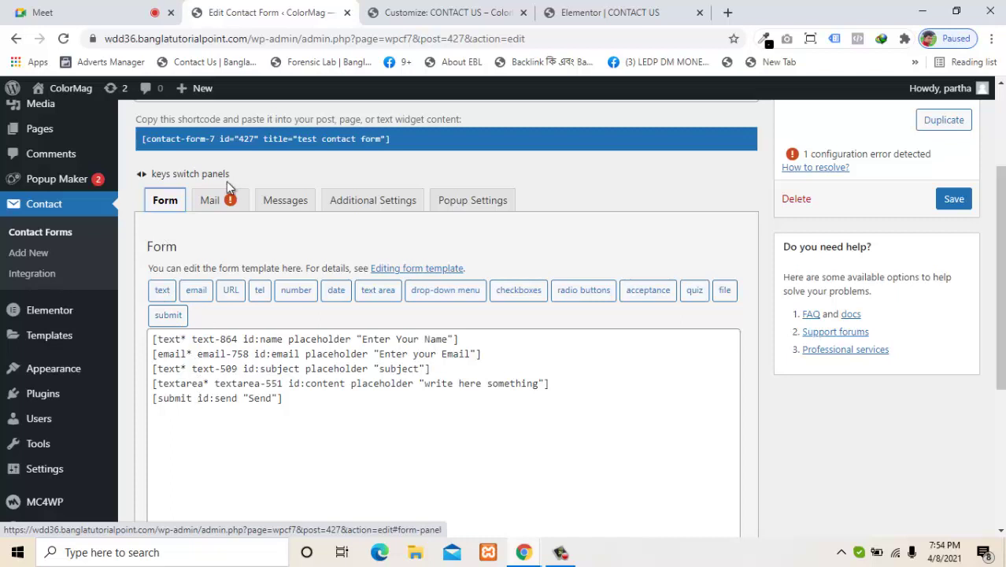
left_click(213, 201)
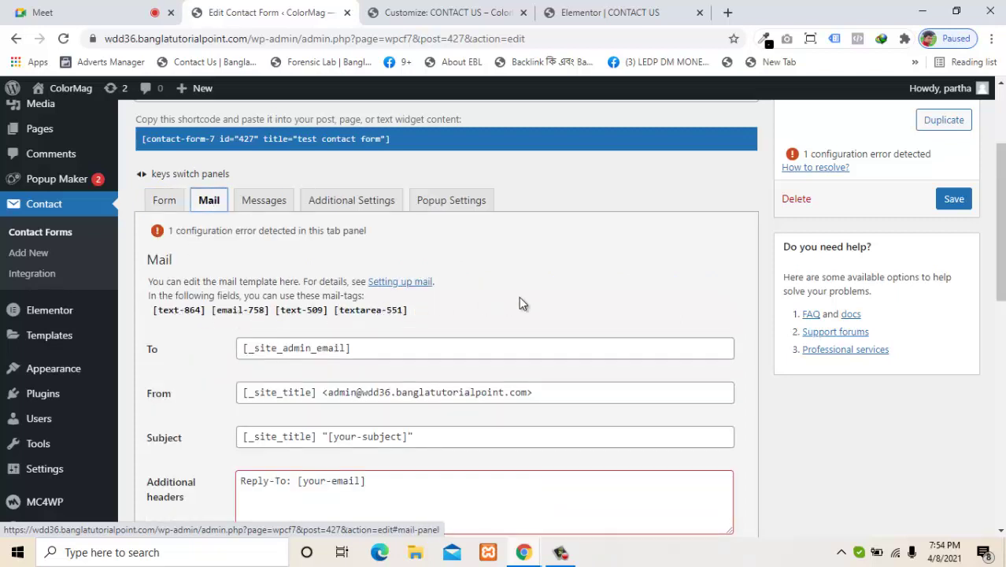
left_click(164, 201)
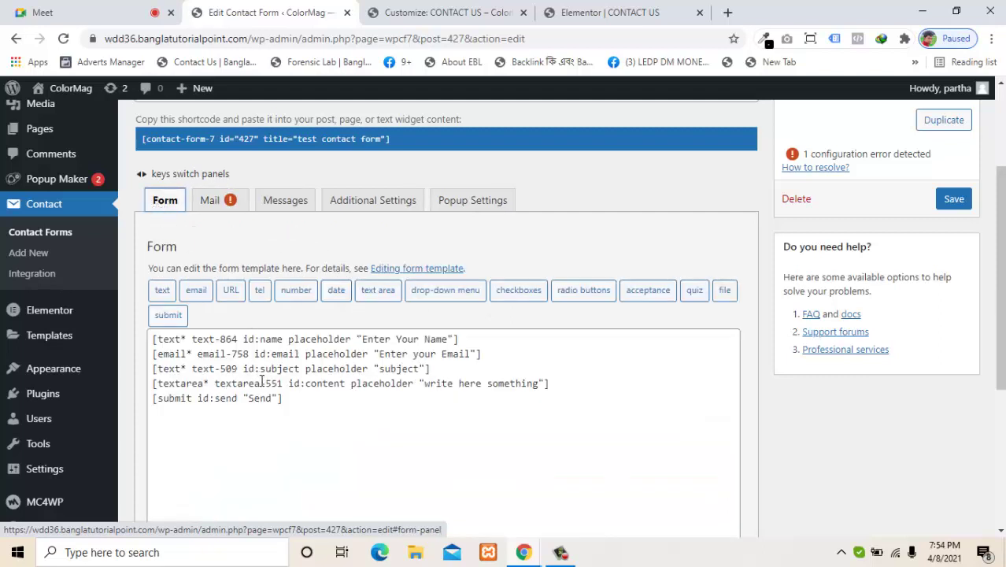
left_click_drag(285, 399, 154, 404)
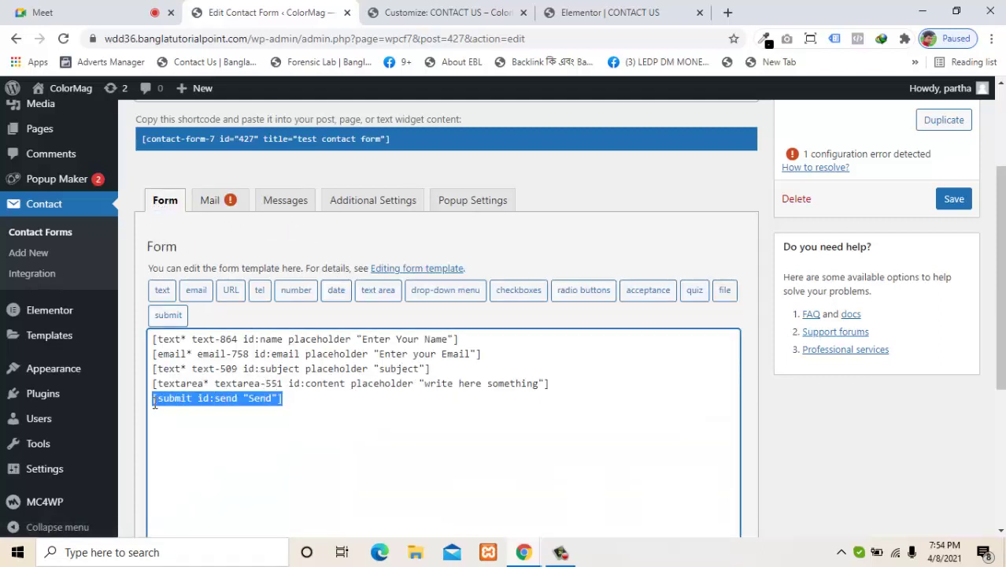
left_click(302, 418)
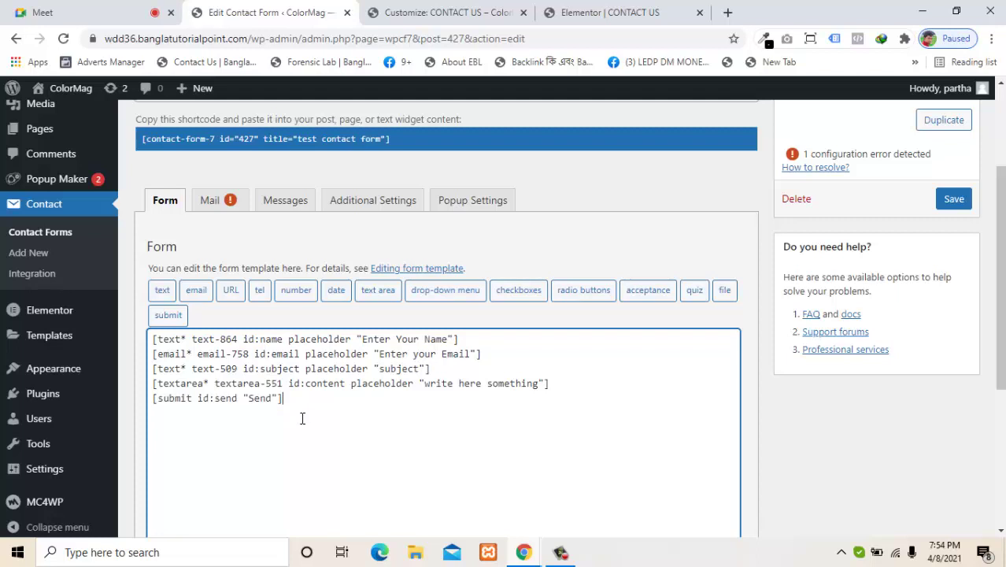
left_click(209, 200)
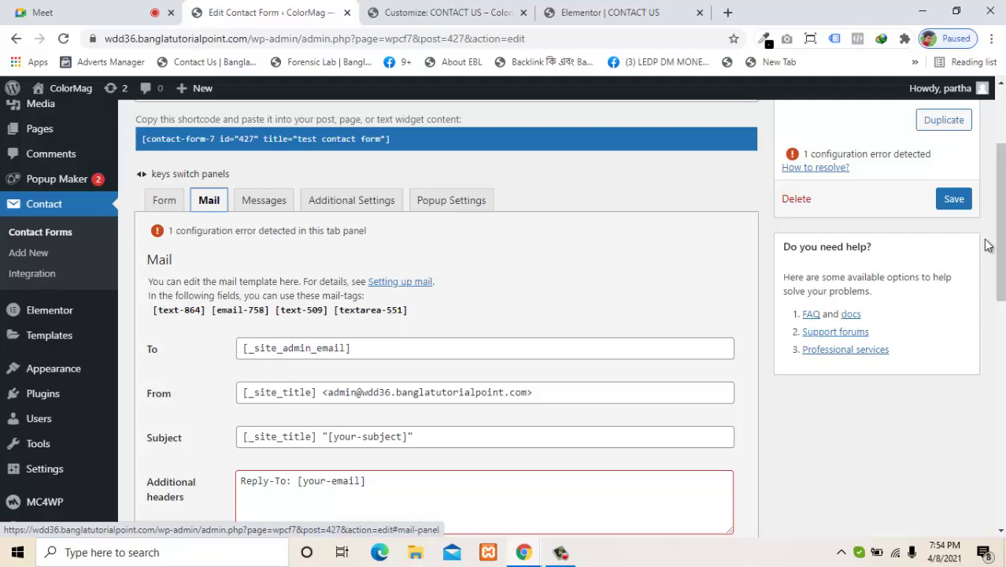
left_click_drag(1001, 243, 1000, 266)
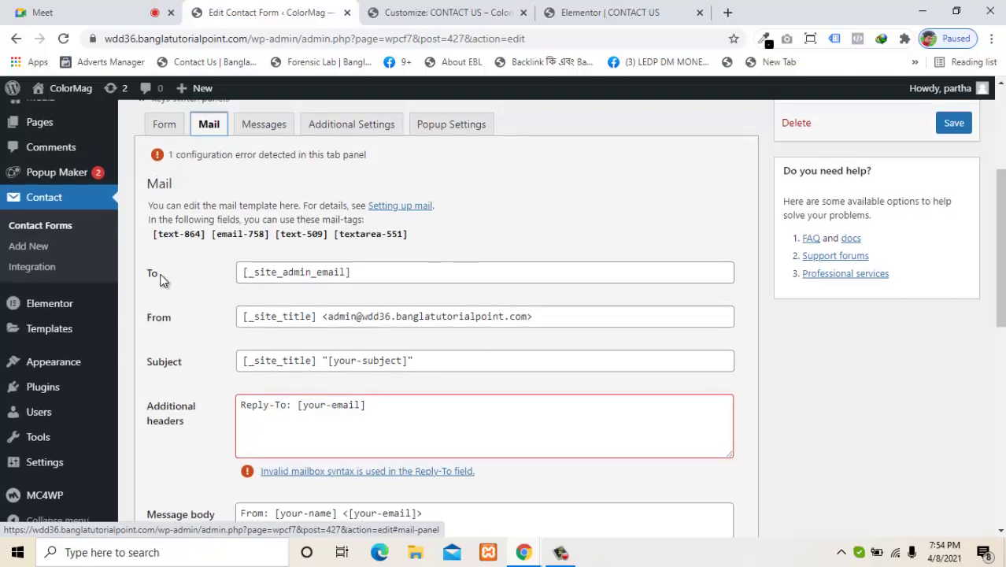
left_click(449, 9)
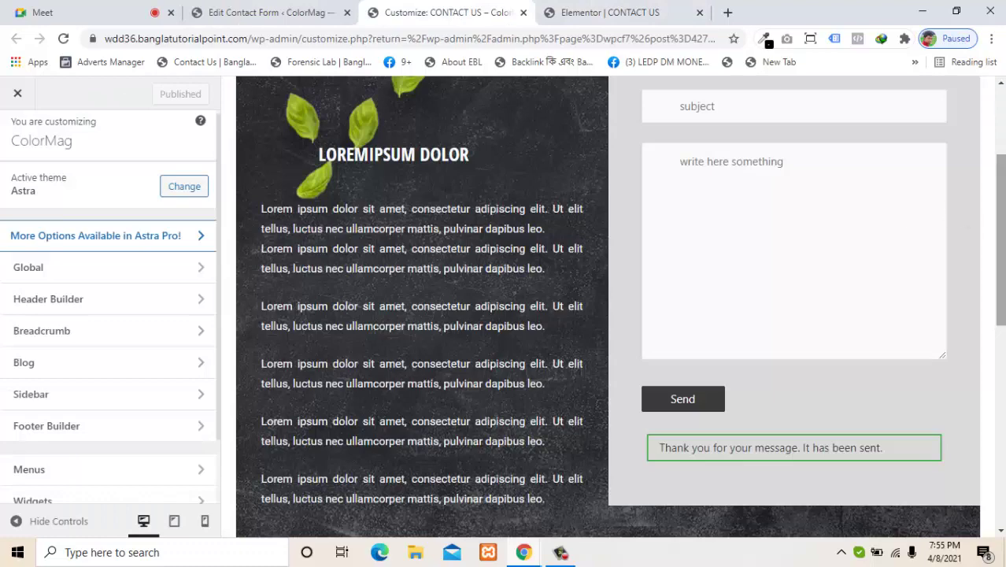
left_click_drag(998, 219, 987, 162)
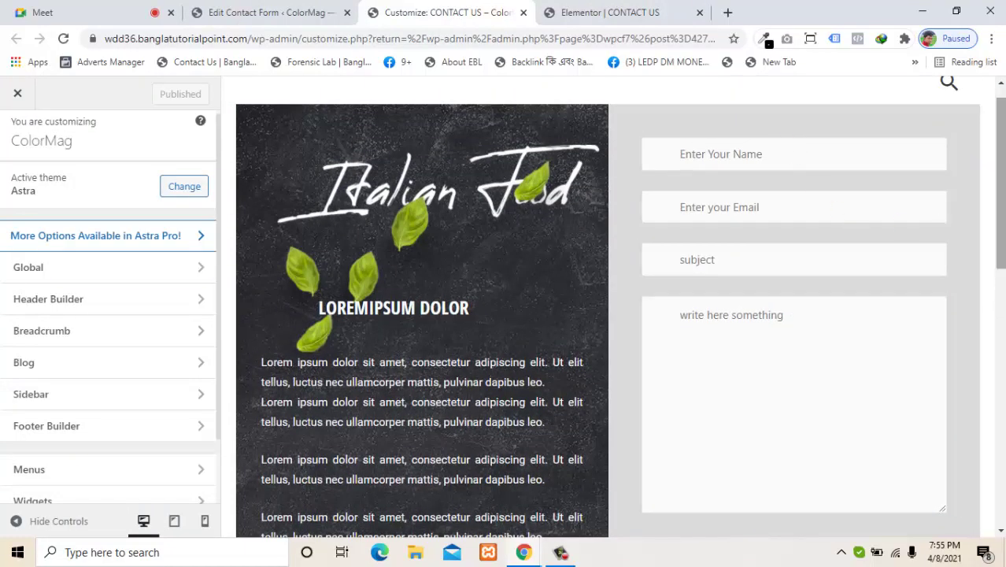
left_click_drag(1000, 179, 1000, 182)
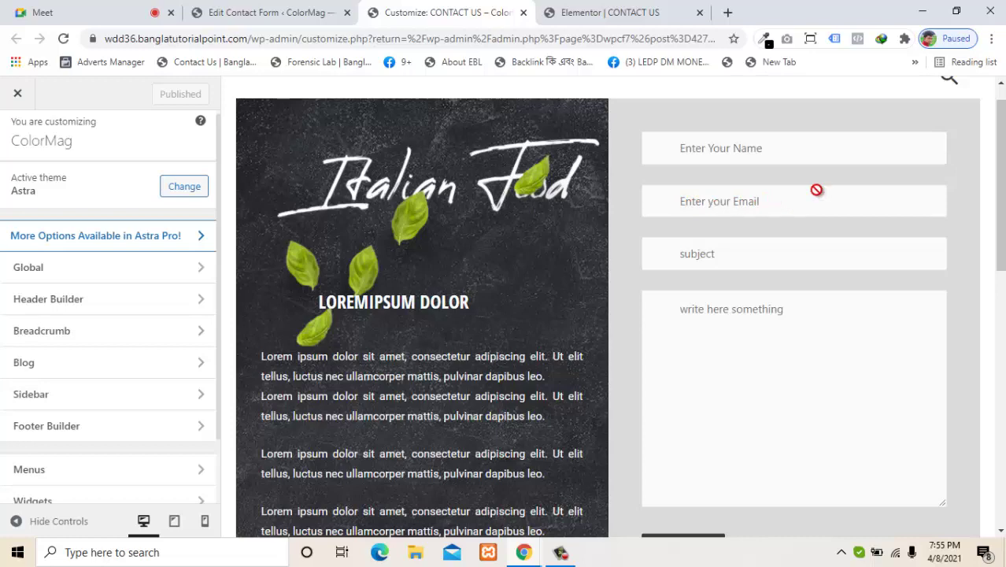
scroll(689, 374, "down", 2)
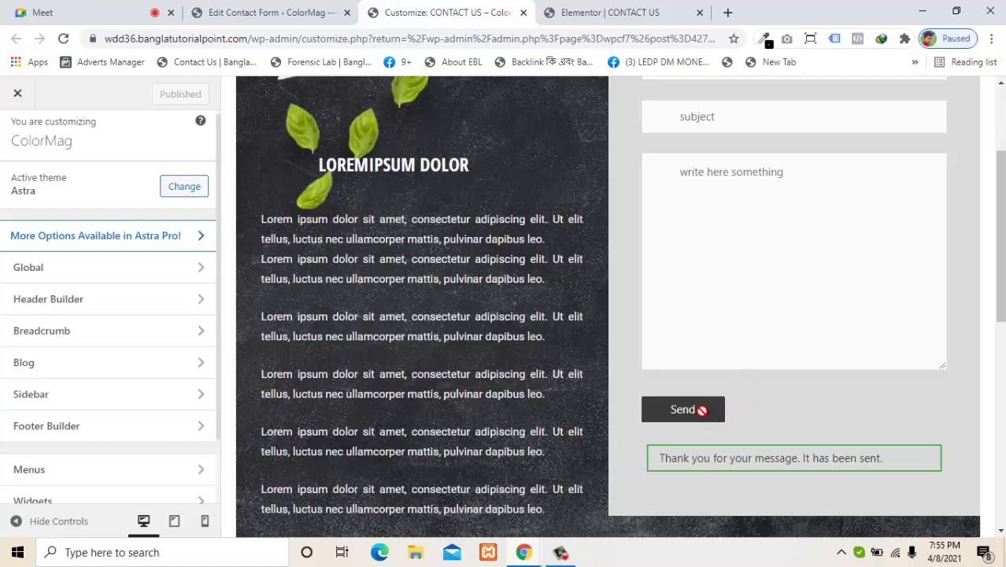
left_click(274, 10)
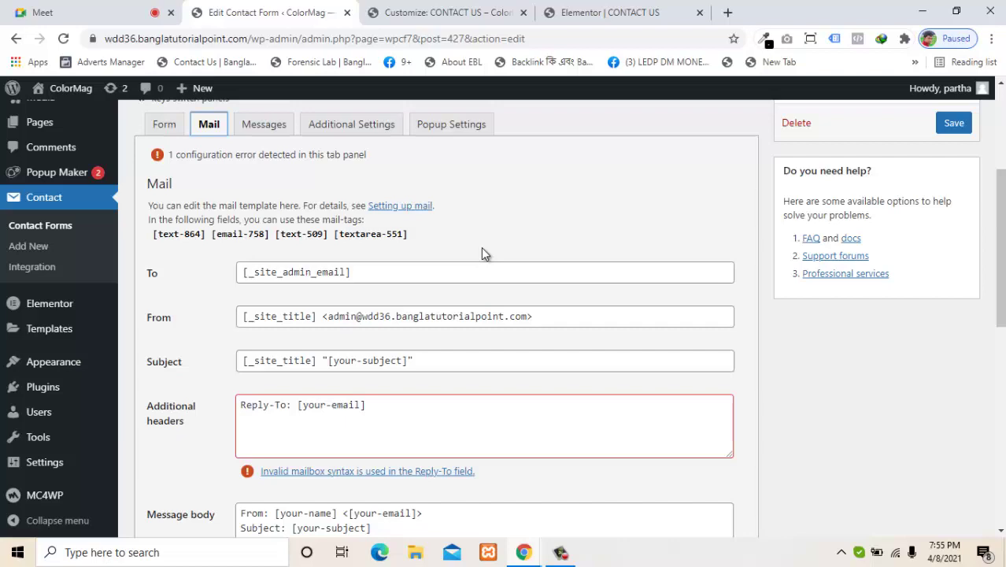
left_click(467, 10)
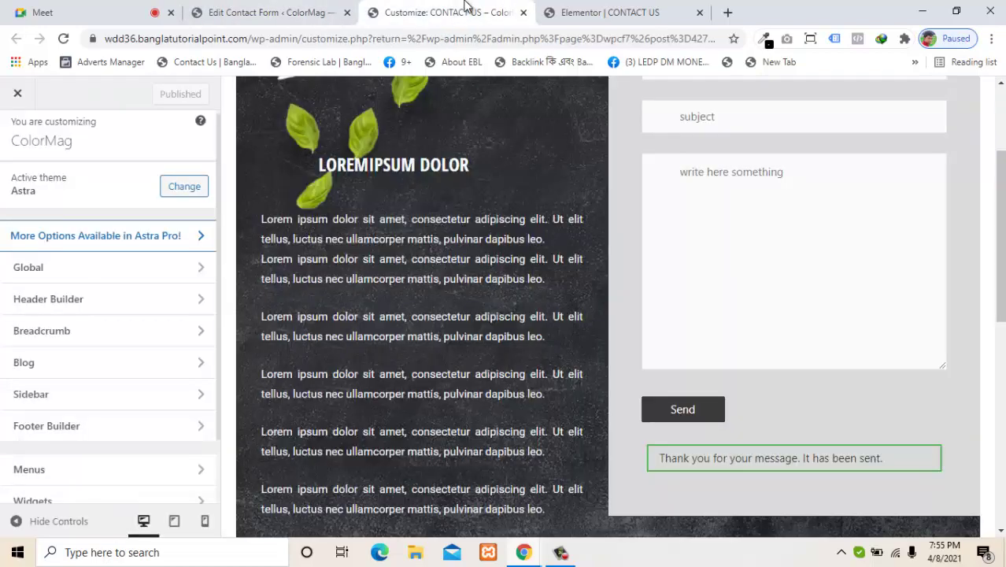
left_click(268, 9)
left_click(606, 9)
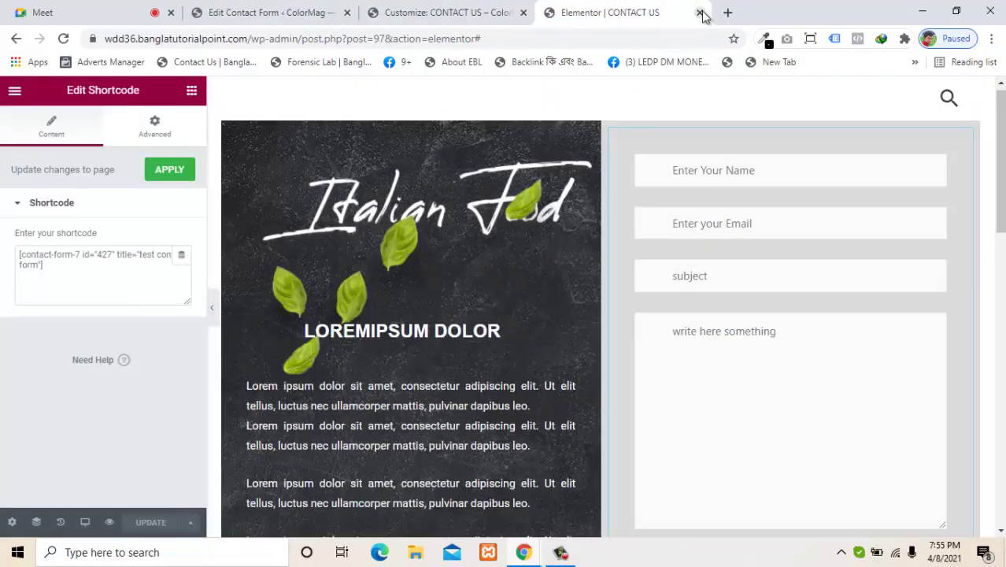
left_click(283, 11)
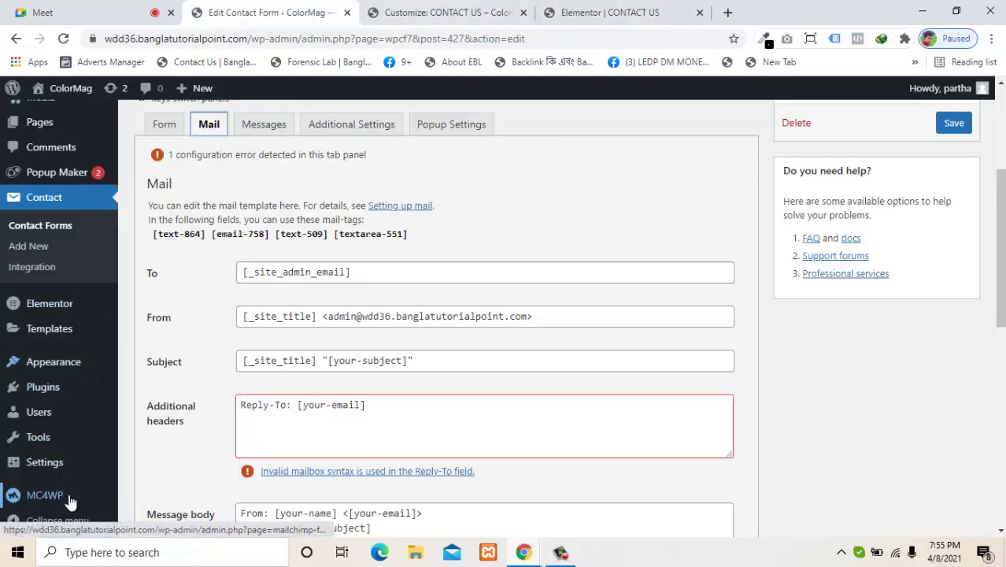
mouse_move(45, 465)
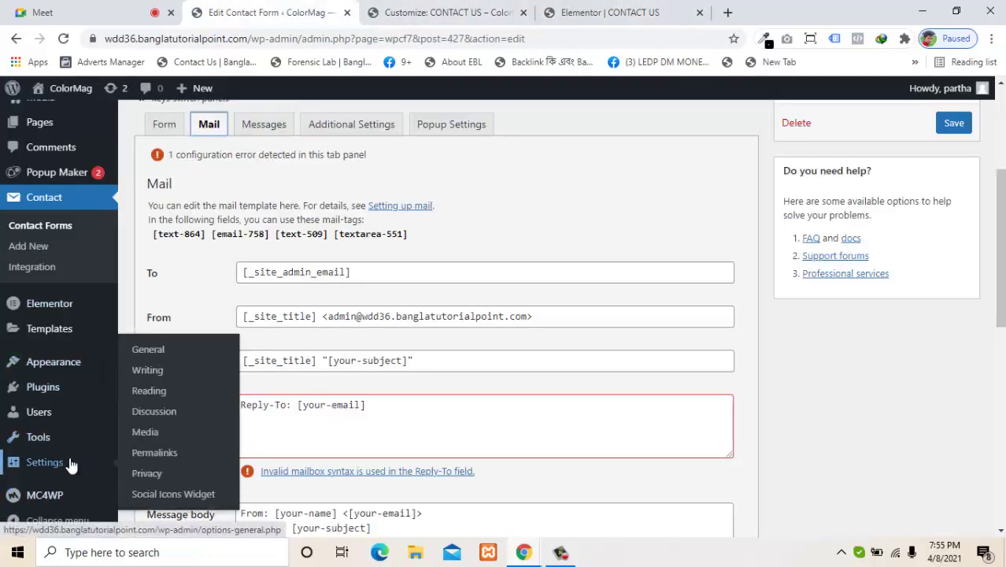
right_click(162, 353)
left_click(214, 362)
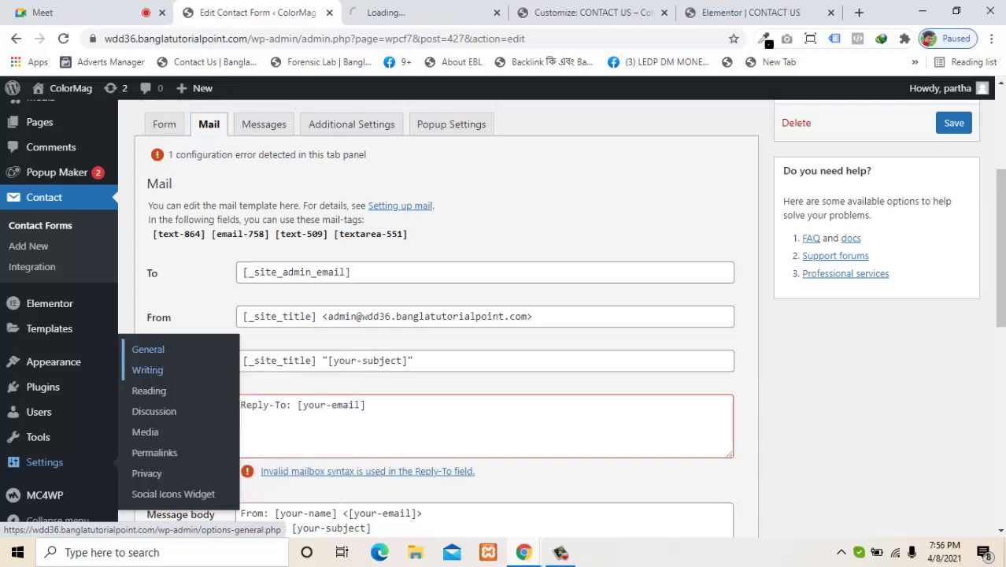
left_click(356, 8)
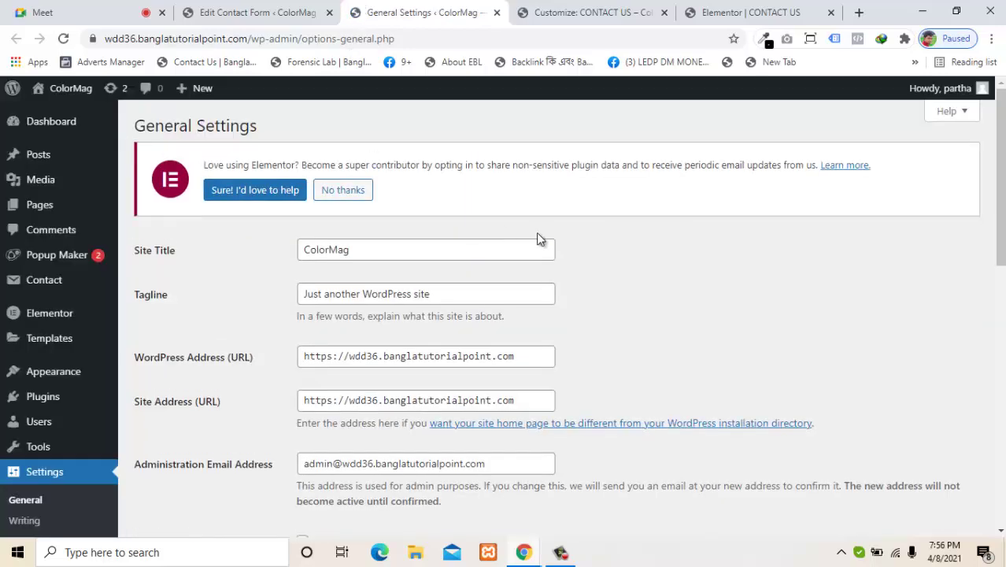
scroll(202, 349, "down", 2)
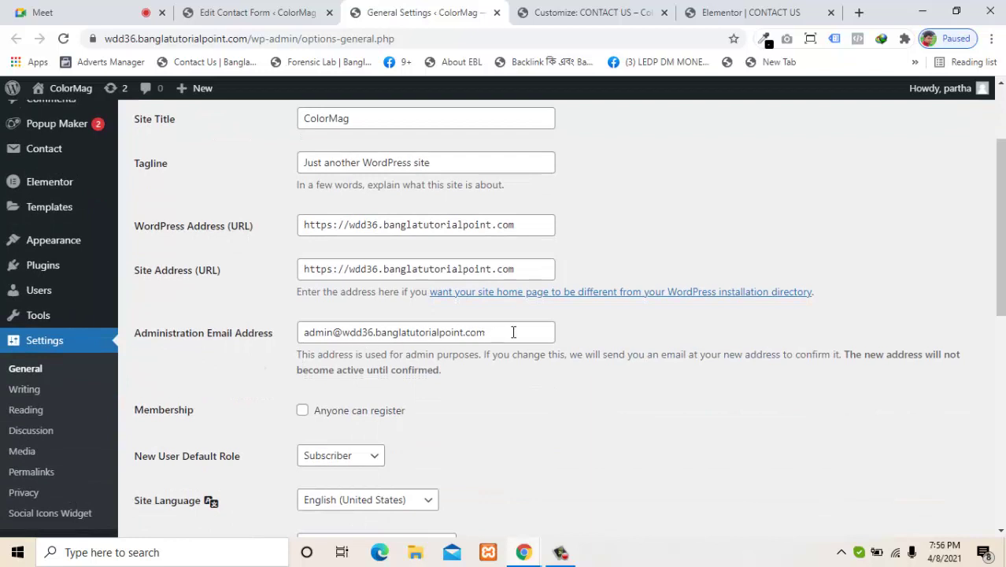
left_click_drag(513, 332, 285, 331)
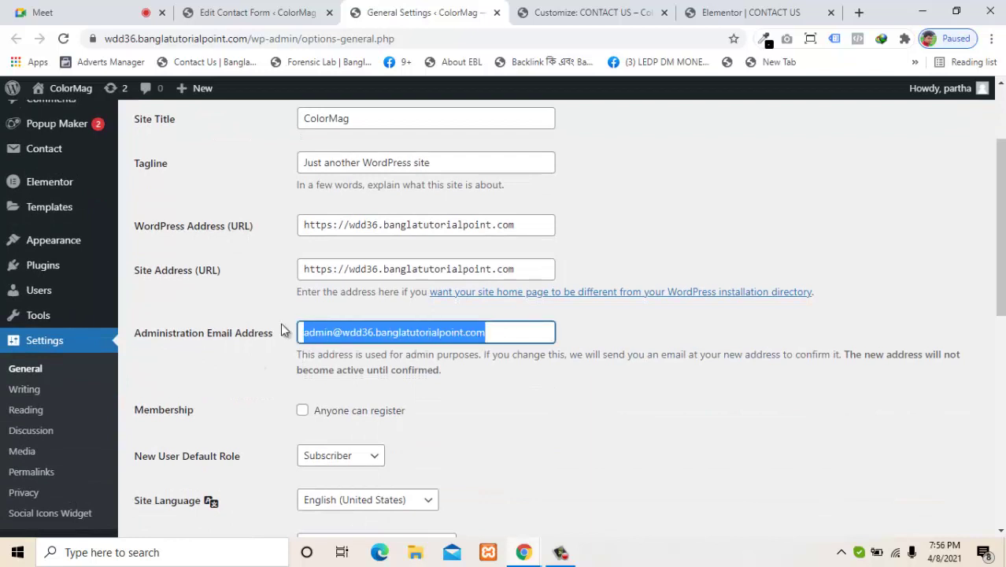
left_click(635, 388)
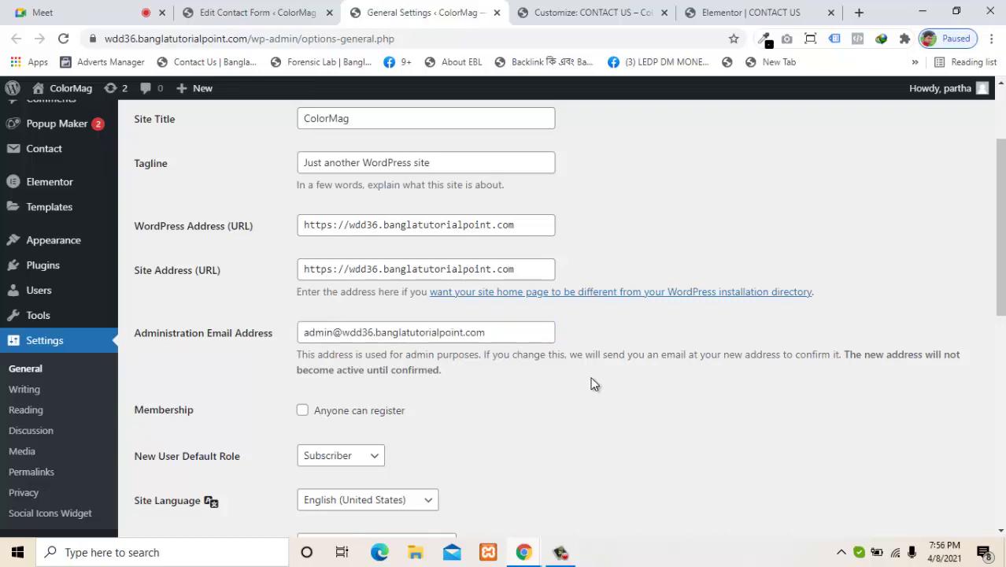
left_click_drag(518, 335, 298, 329)
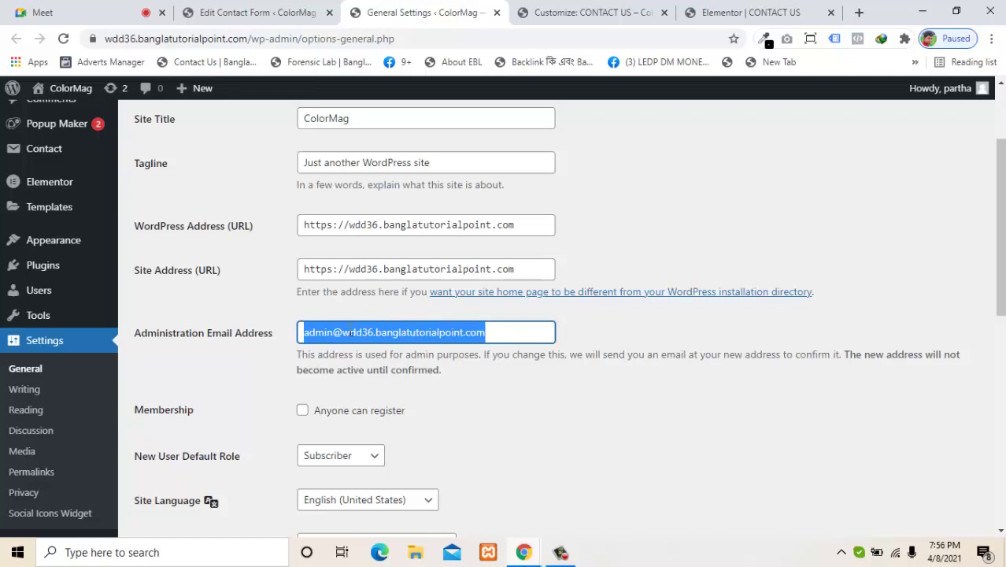
left_click(595, 423)
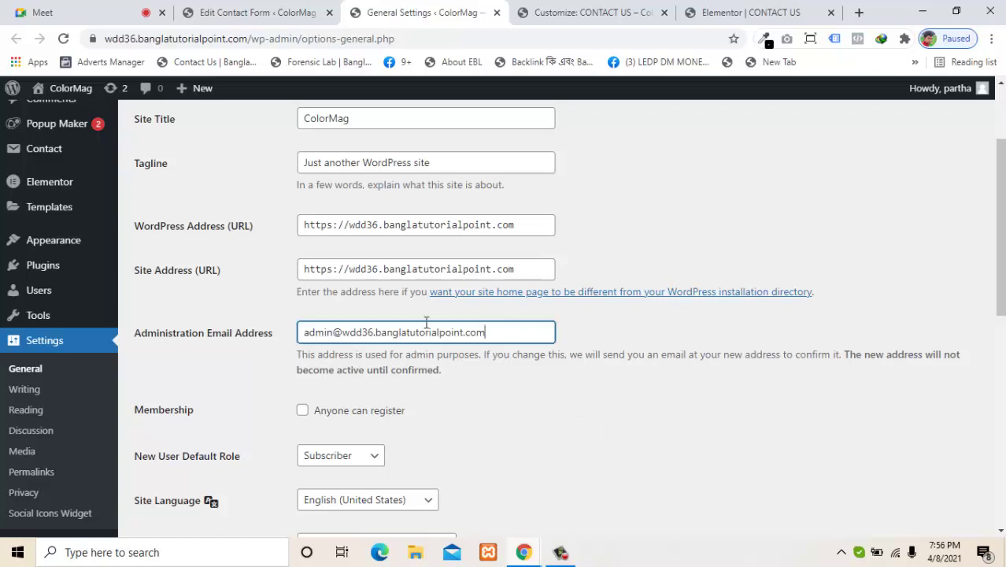
left_click_drag(508, 333, 313, 334)
left_click(536, 384)
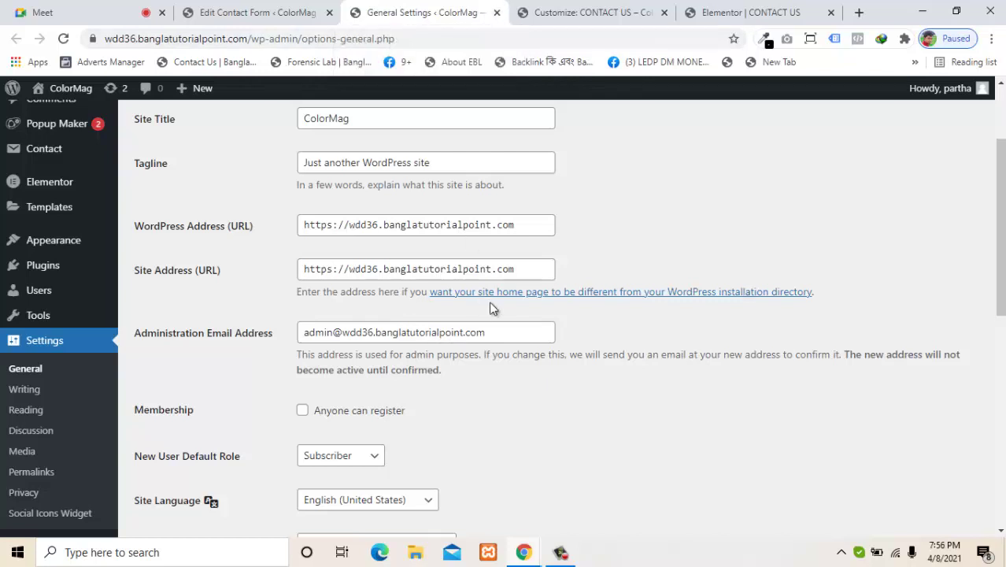
left_click(497, 12)
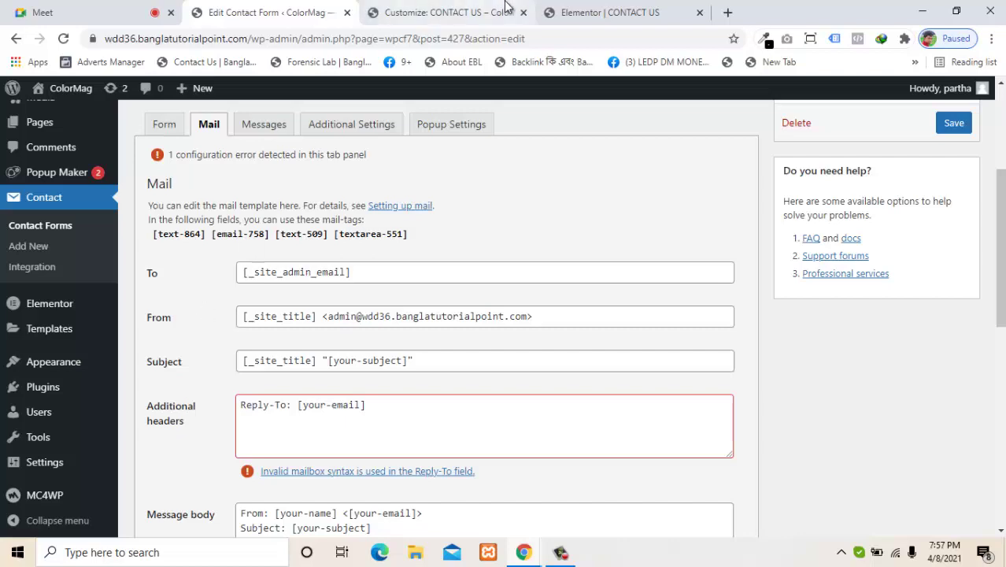
left_click(454, 13)
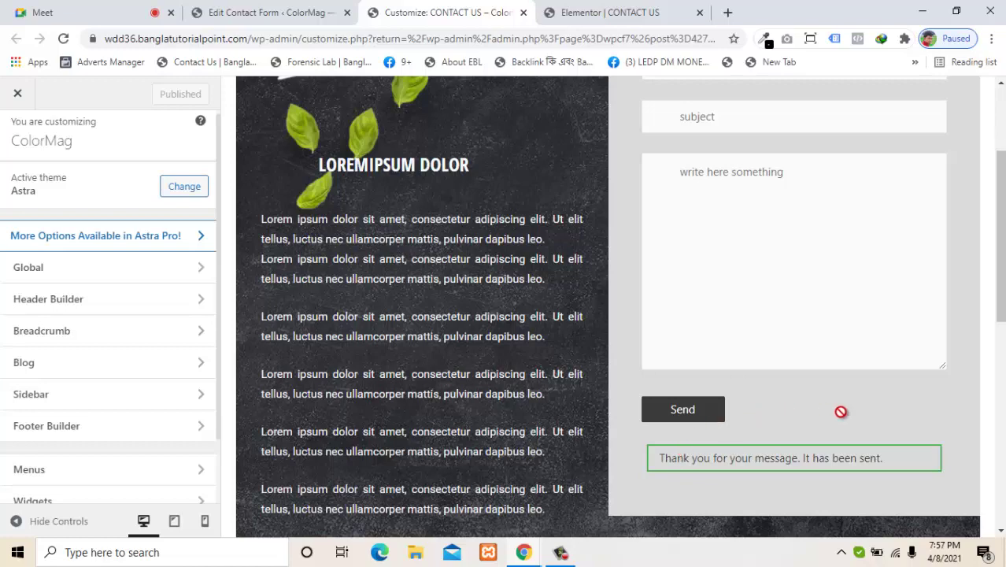
scroll(621, 307, "up", 1)
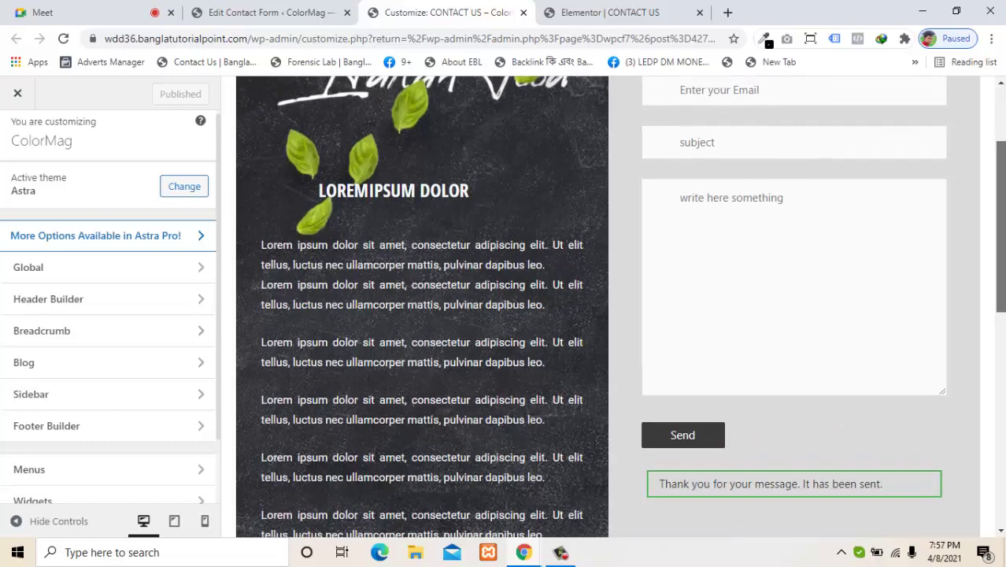
scroll(1002, 293, "up", 1)
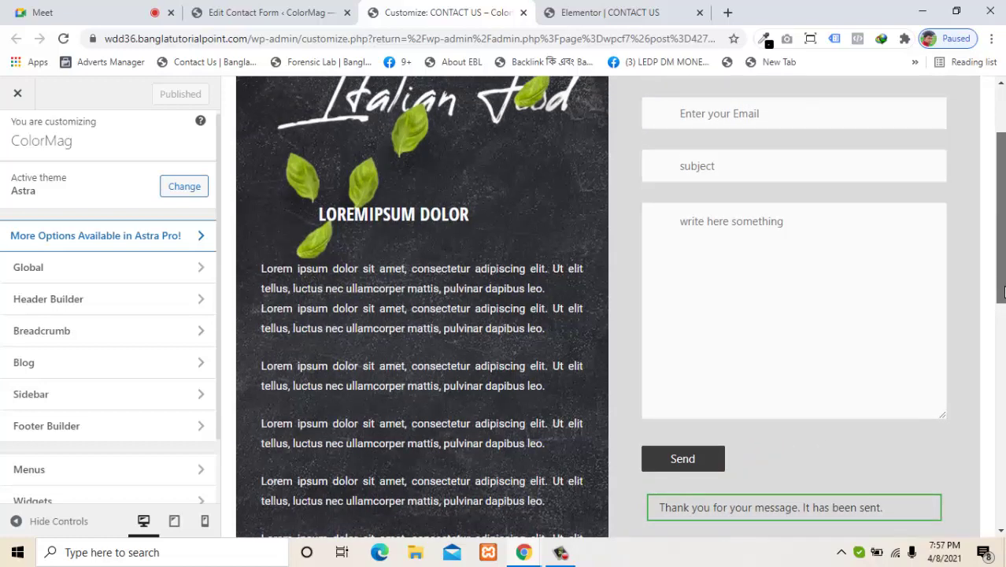
left_click_drag(1004, 287, 997, 246)
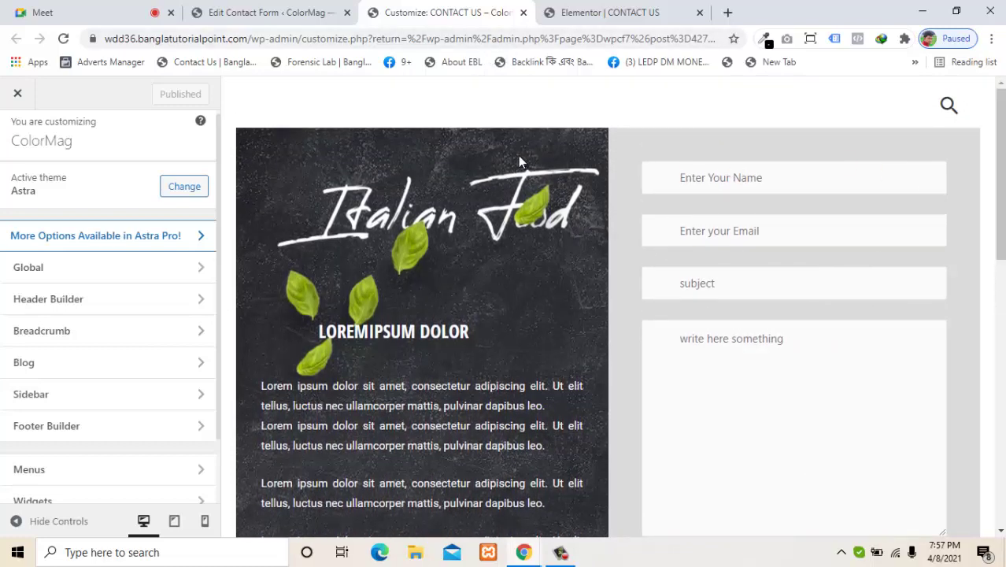
left_click(287, 12)
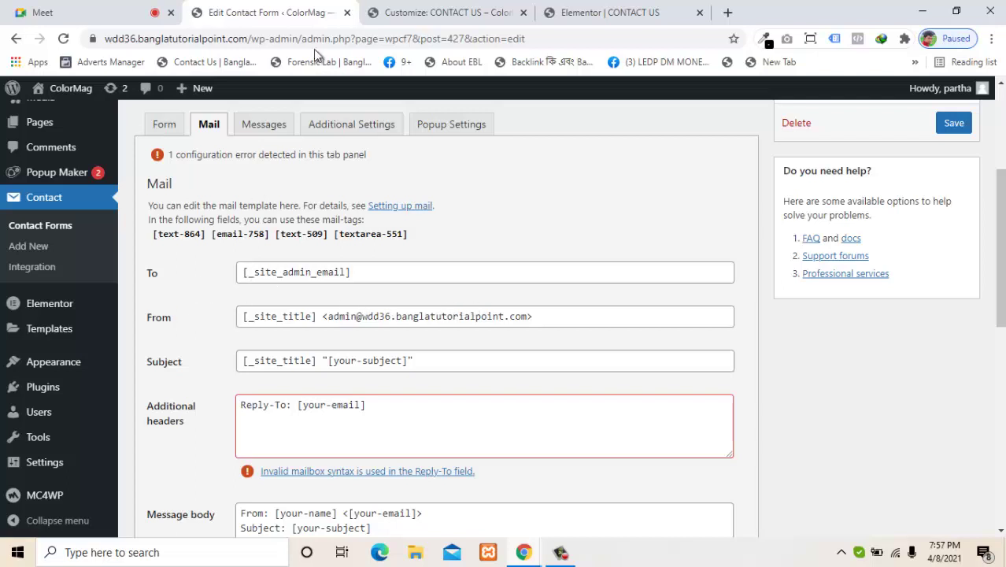
left_click(415, 10)
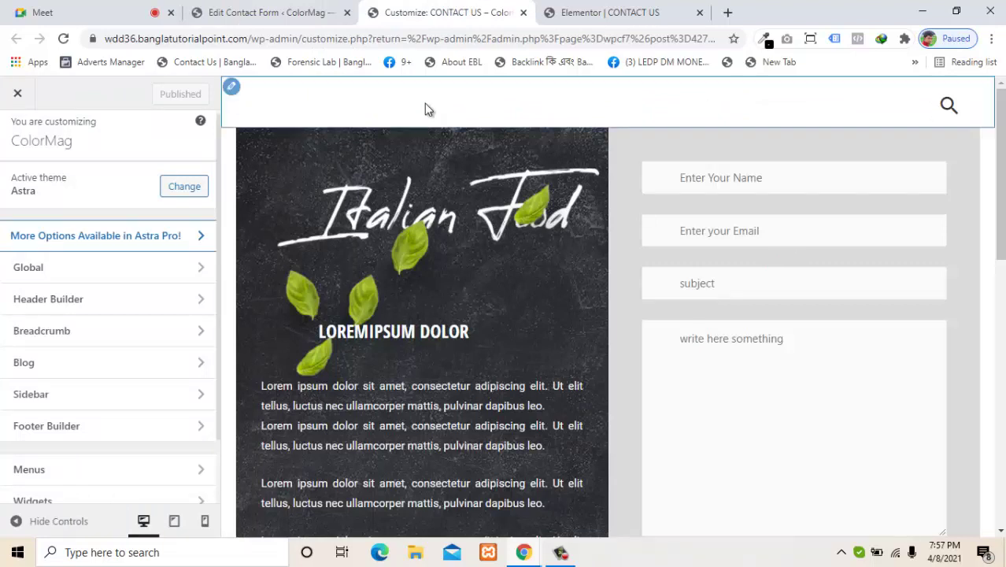
left_click(322, 12)
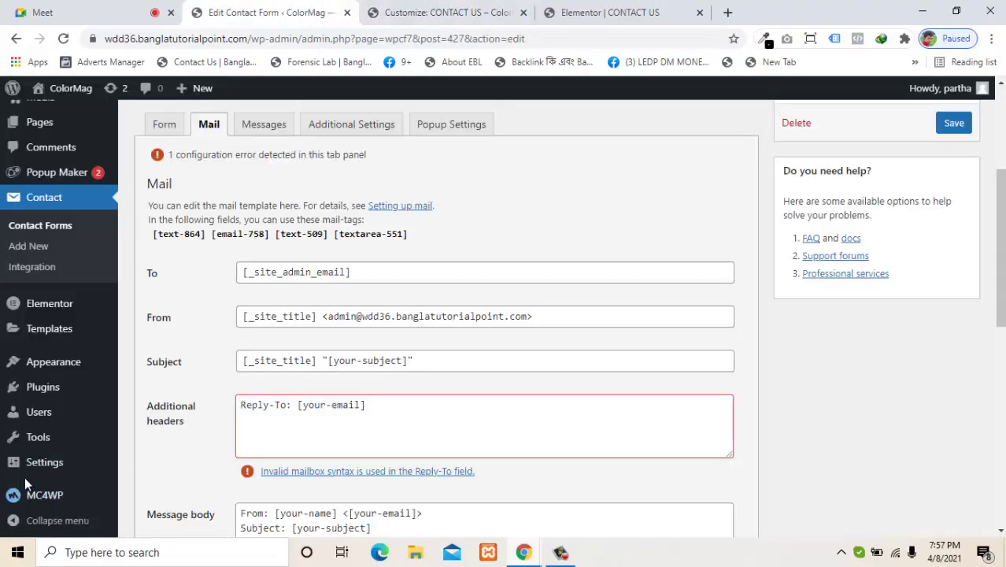
Step: Open Settings in a new tab and go to General Settings to see the administration email
mouse_move(71, 465)
right_click(150, 378)
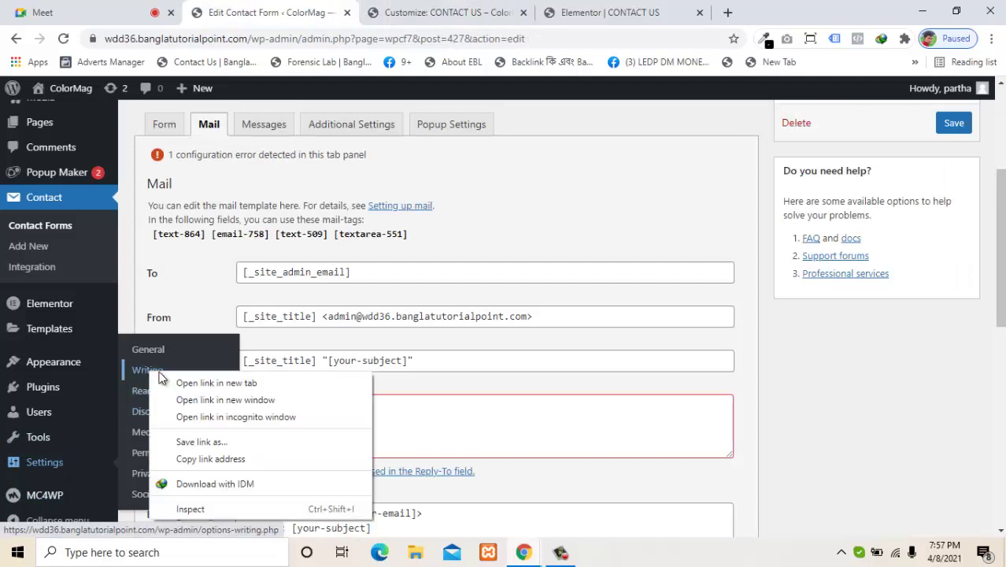
left_click(189, 383)
left_click(429, 9)
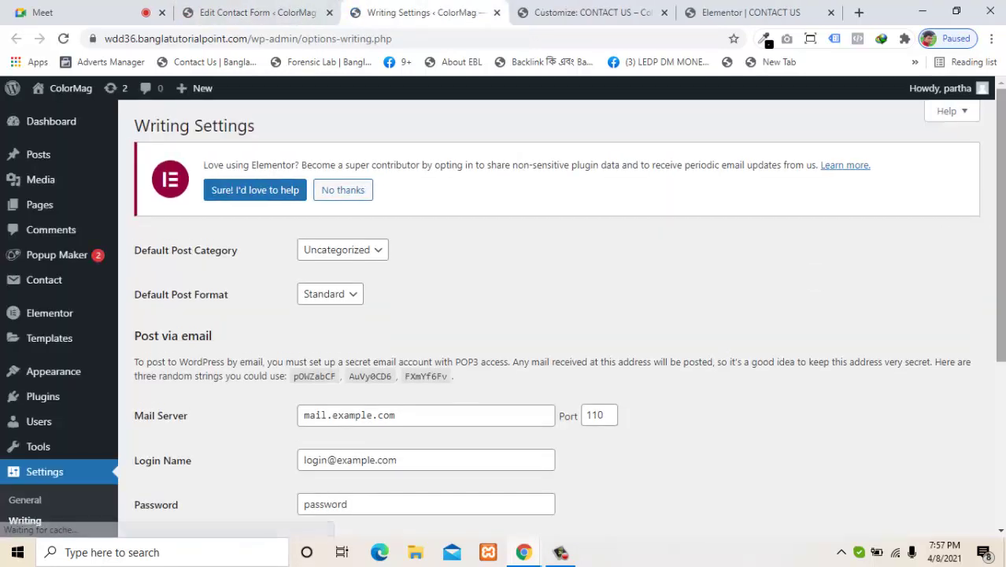
left_click_drag(999, 216, 999, 348)
scroll(188, 496, "up", 1)
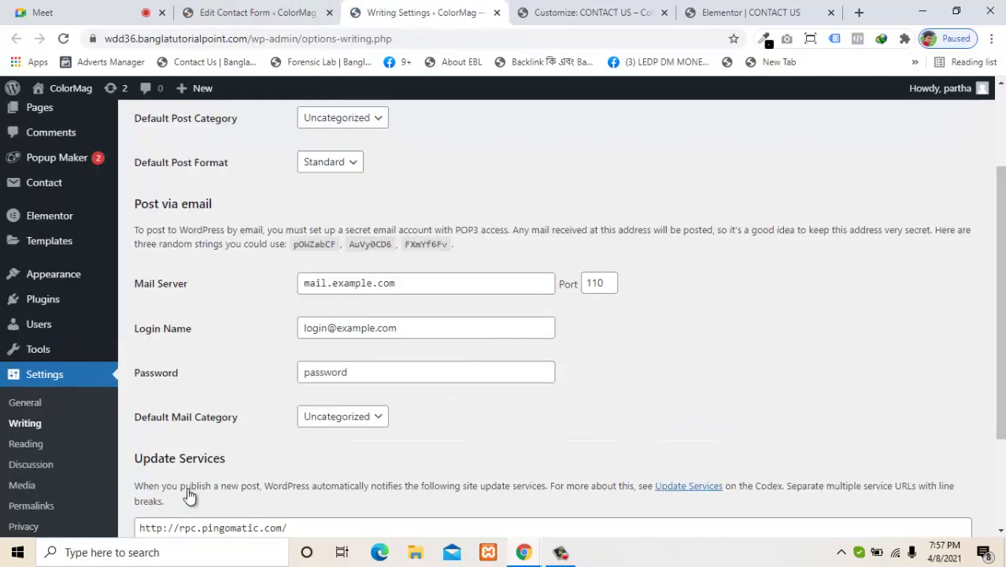
left_click(33, 405)
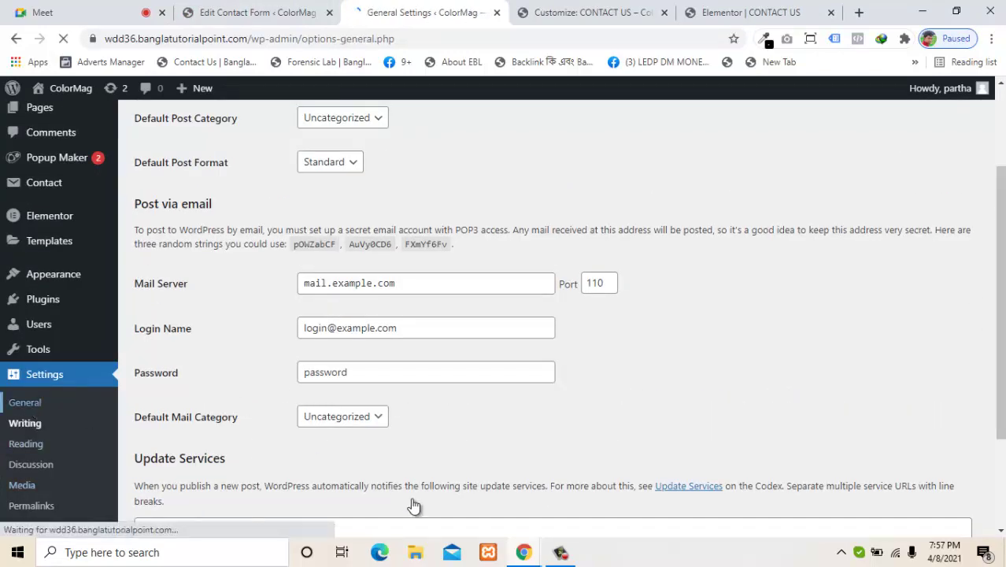
scroll(374, 366, "down", 1)
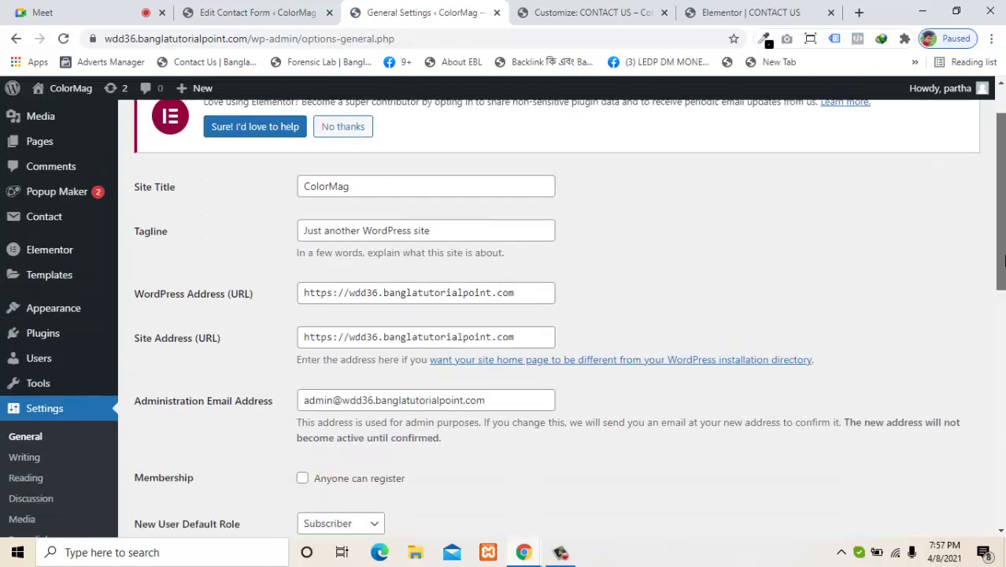
scroll(453, 396, "down", 1)
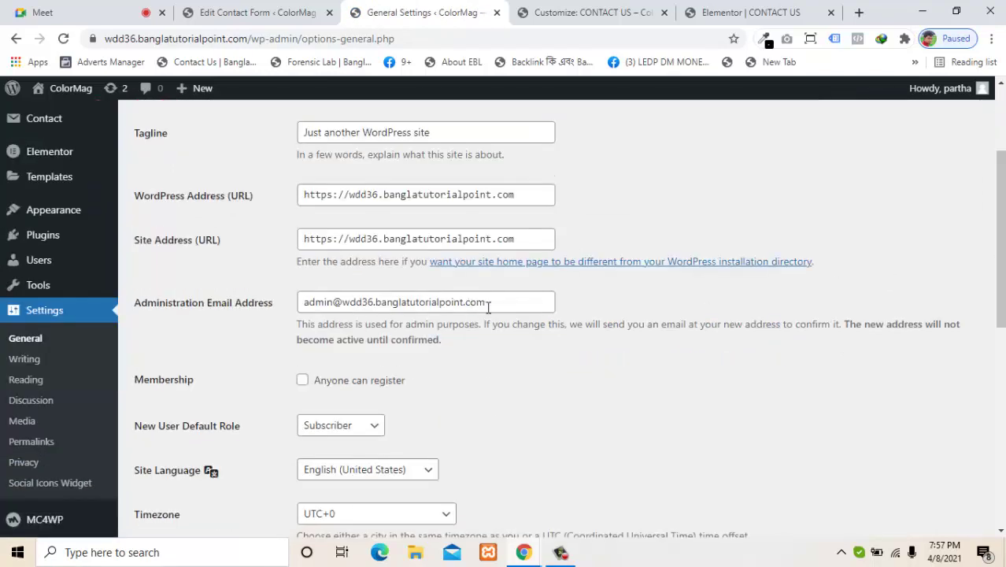
Step: Show the Contact Us customizer preview with its name, email, subject and message fields
left_click(592, 9)
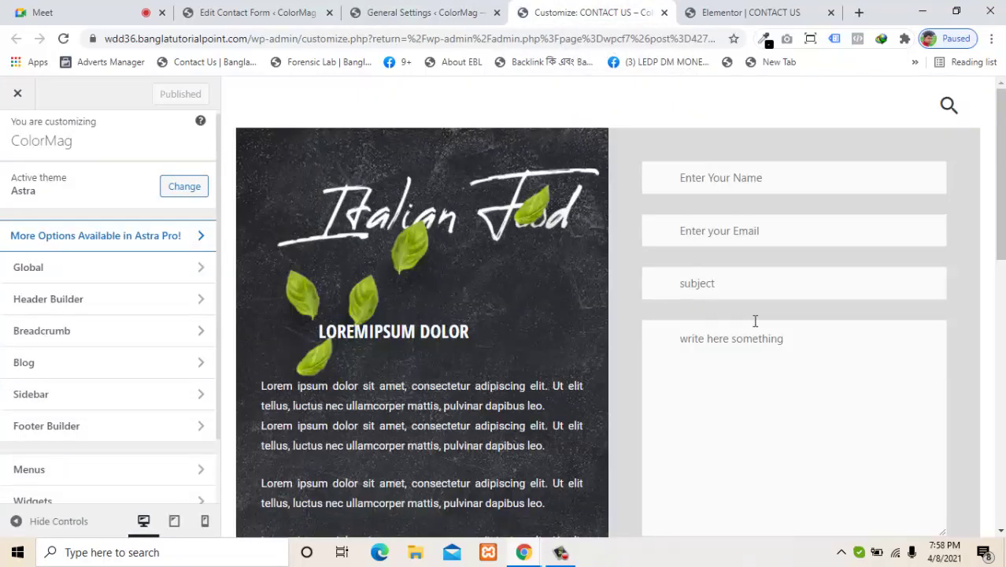
mouse_move(994, 229)
left_mouse_down()
mouse_move(997, 284)
mouse_move(998, 246)
left_mouse_up()
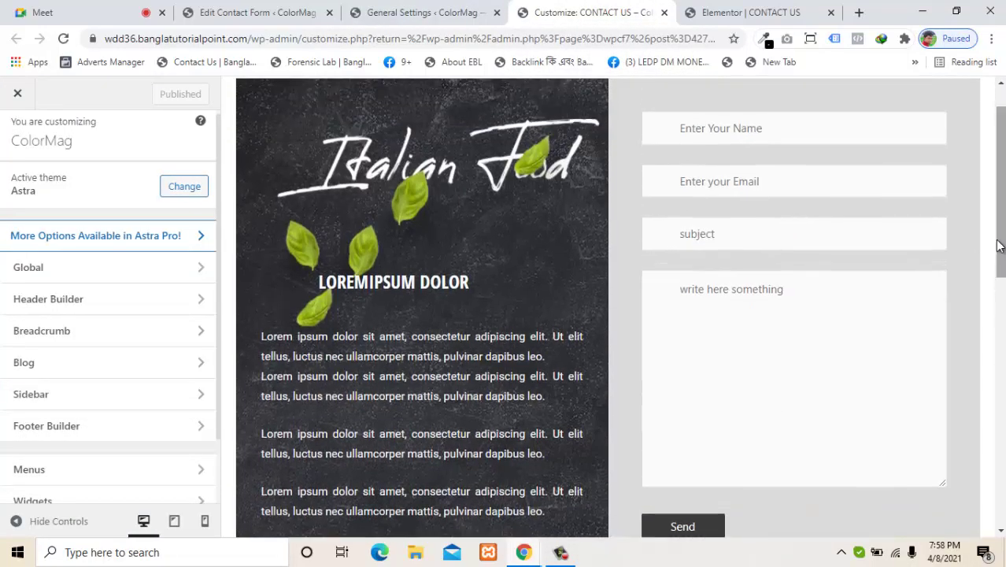
left_click_drag(998, 245, 998, 227)
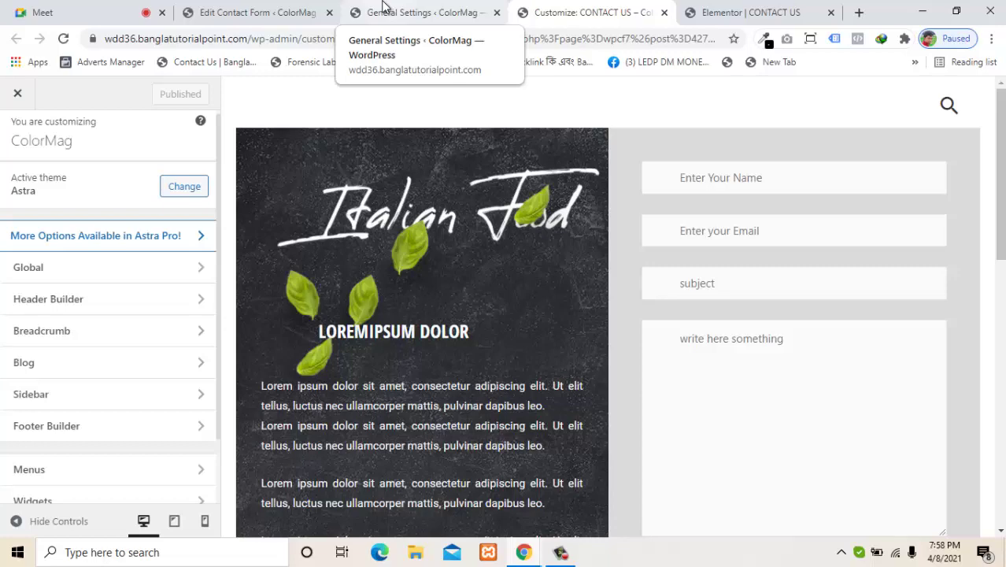
Step: Replace the Mail 'To' value [_site_admin_email] with a personal Gmail address from autofill
left_click(260, 11)
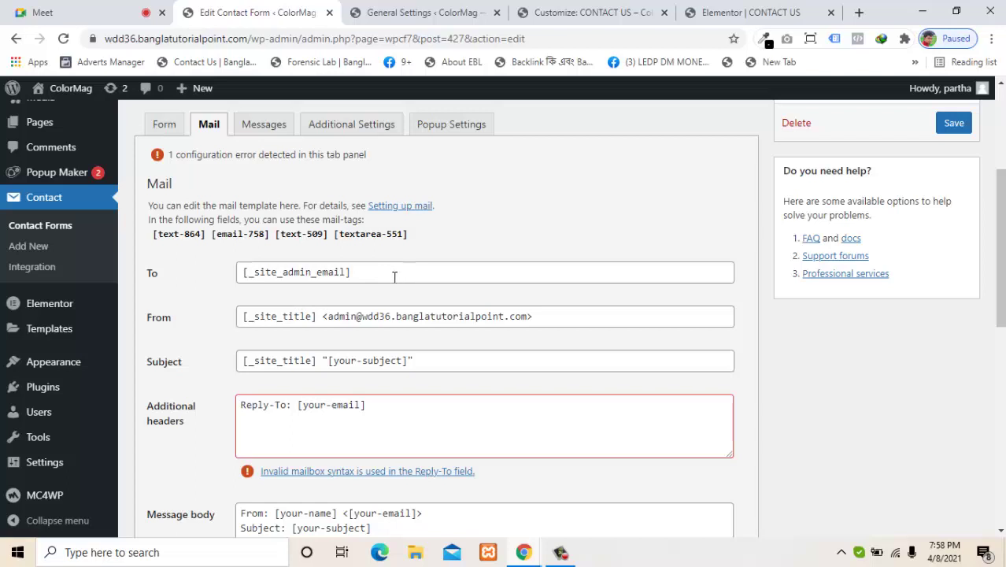
left_click_drag(395, 277, 240, 272)
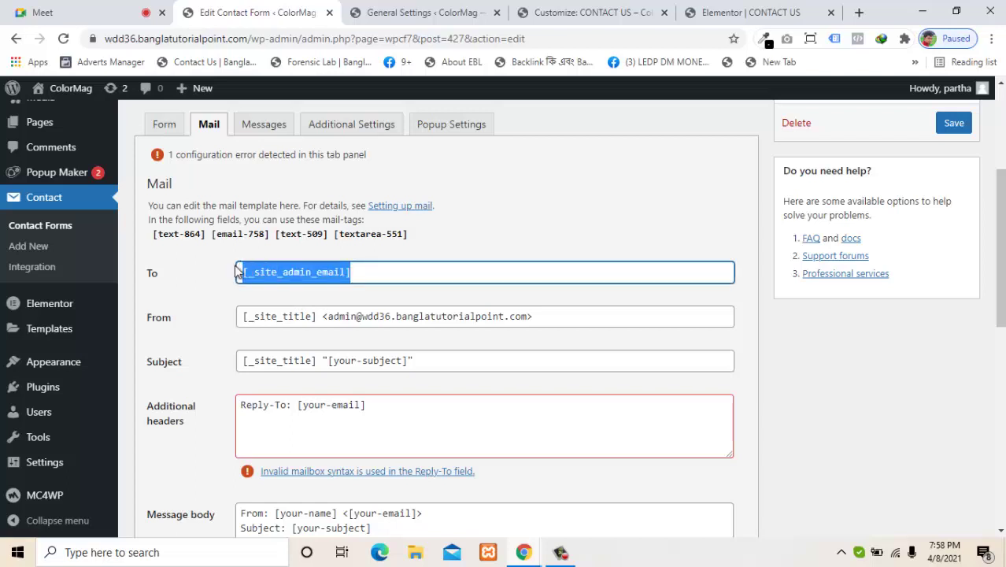
key("BackSpace")
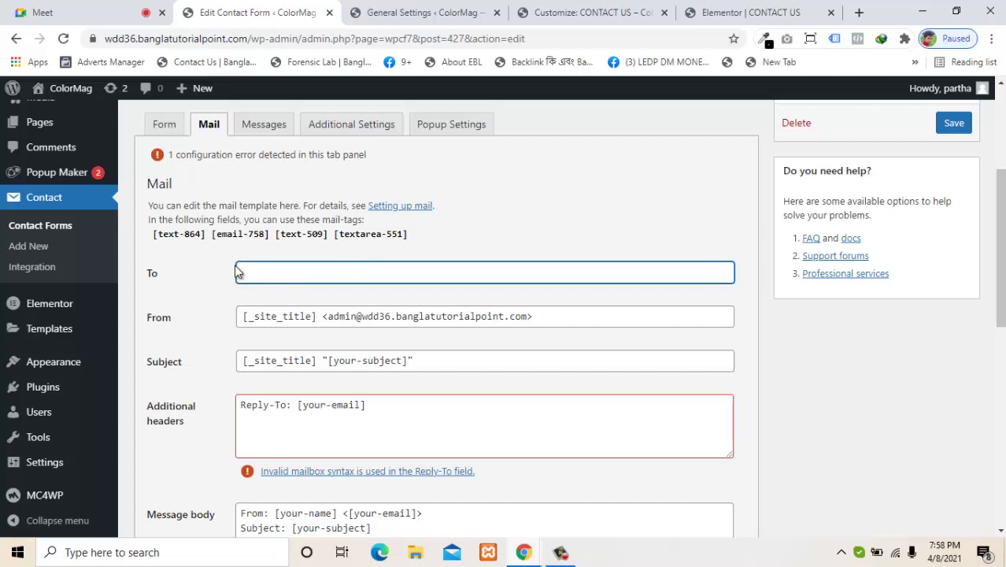
type("pa")
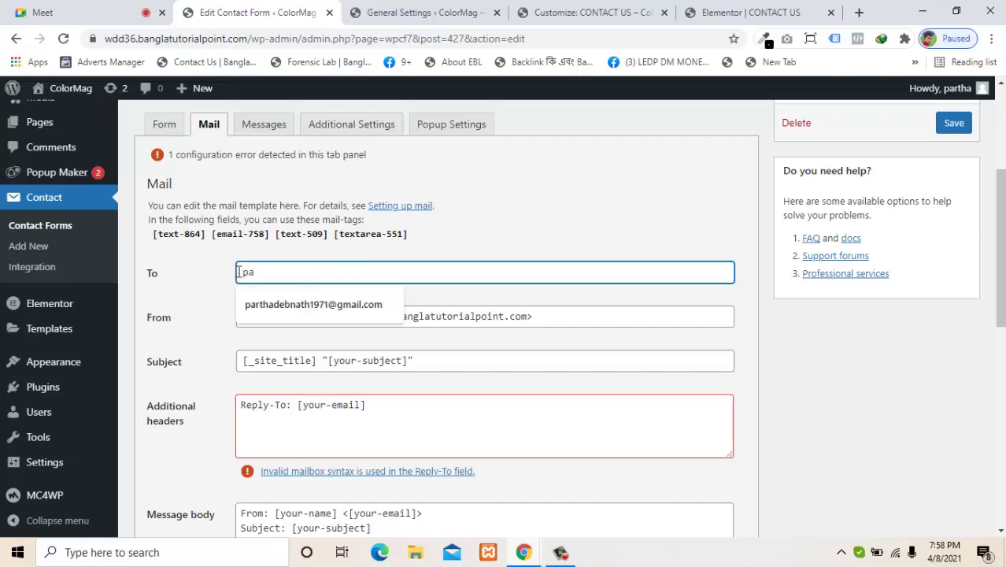
left_click(305, 305)
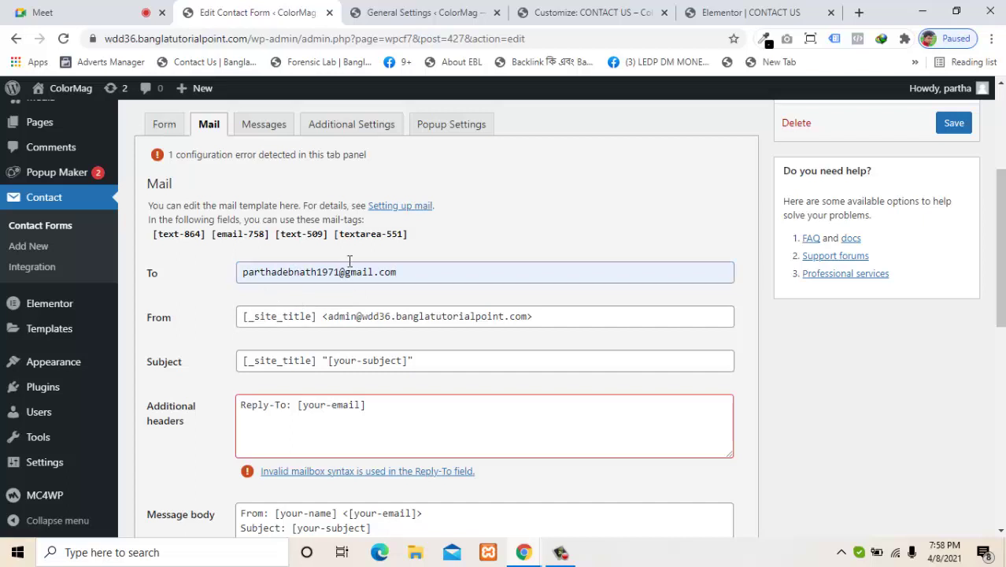
Step: Glance at General Settings and the Contact Us preview, then come back to the mail settings
left_click(429, 10)
left_click(636, 9)
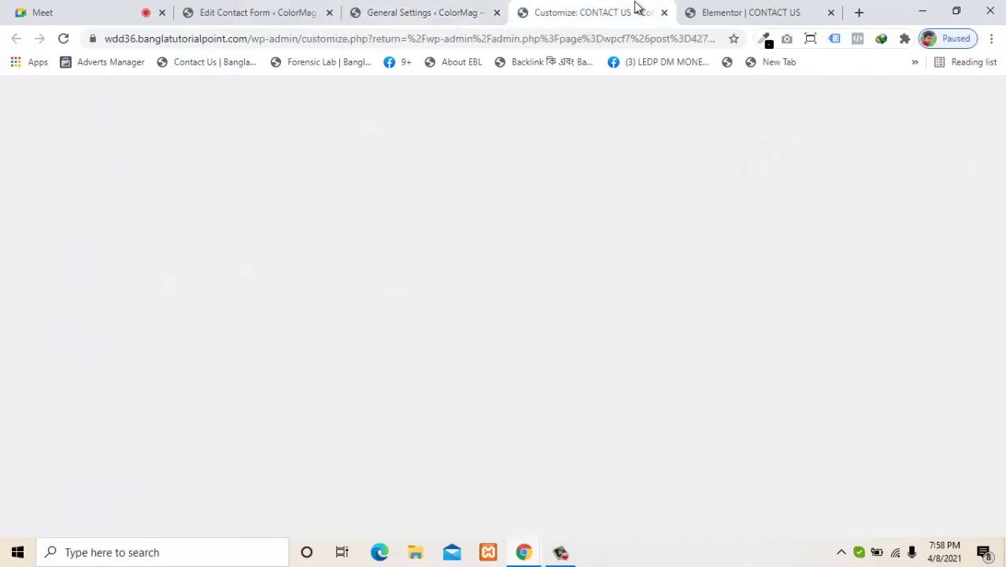
scroll(608, 307, "down", 5)
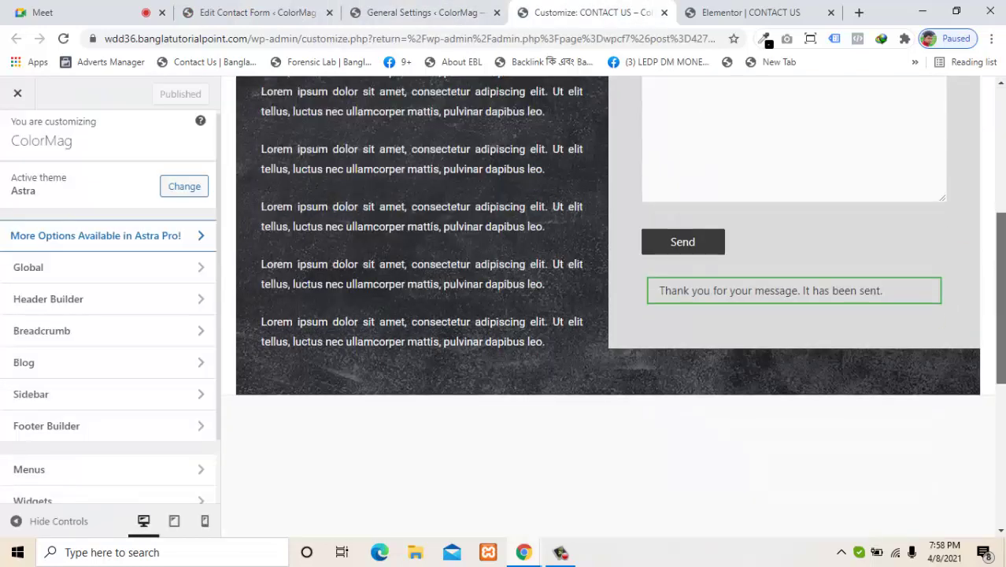
scroll(608, 236, "up", 2)
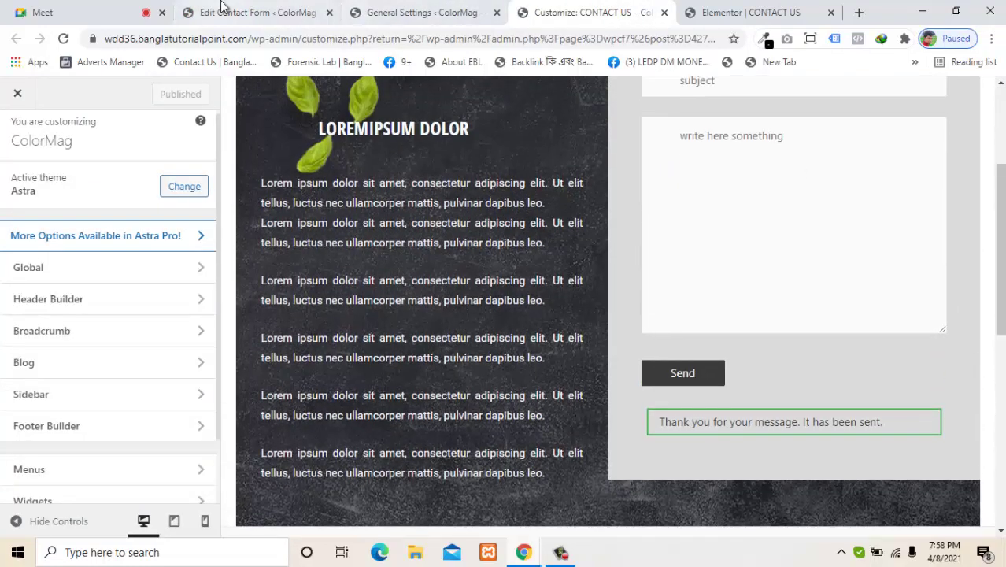
left_click(224, 10)
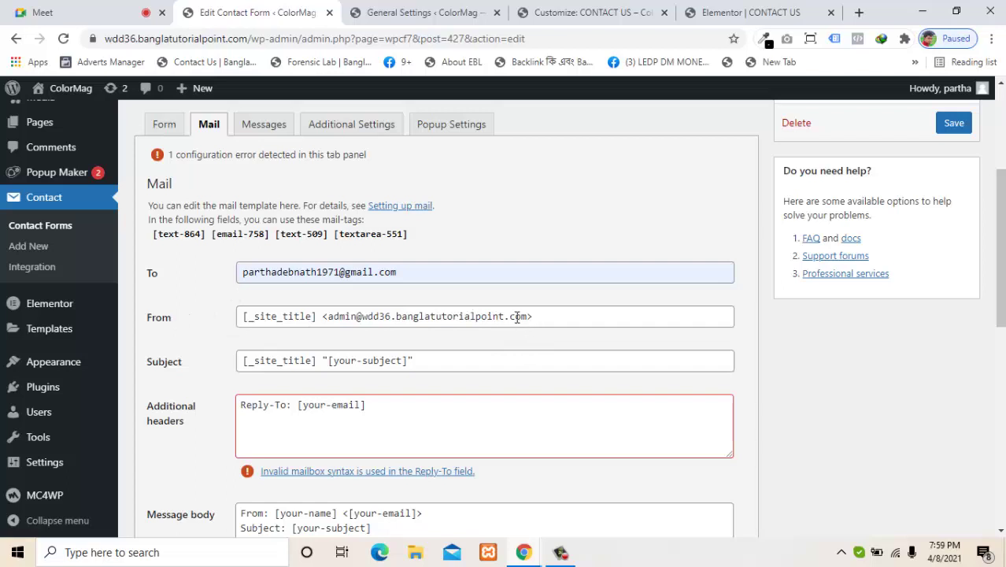
Step: Check the admin address in the mail sender line, then close General Settings and reopen it in a new tab
left_click_drag(530, 315, 327, 316)
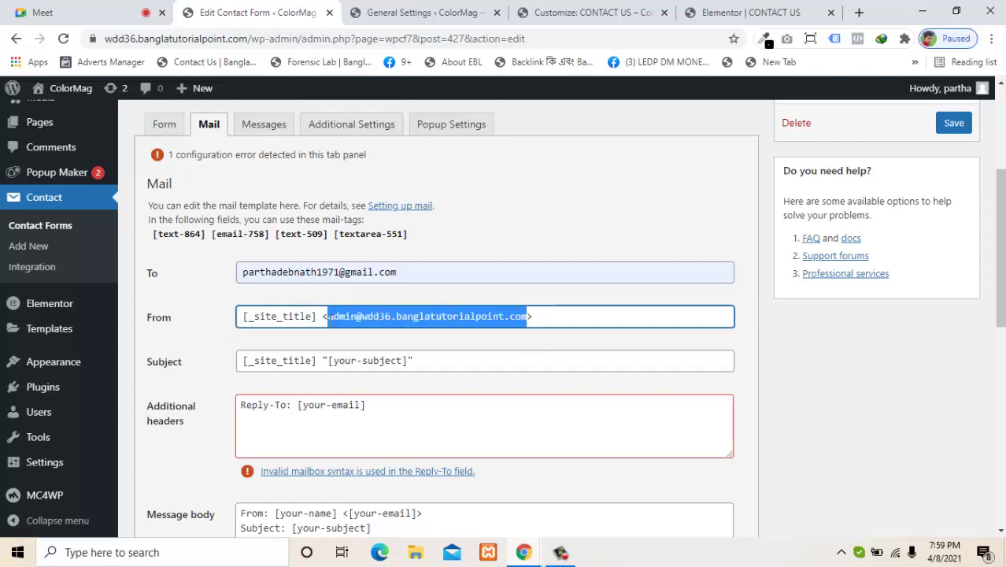
left_click(203, 334)
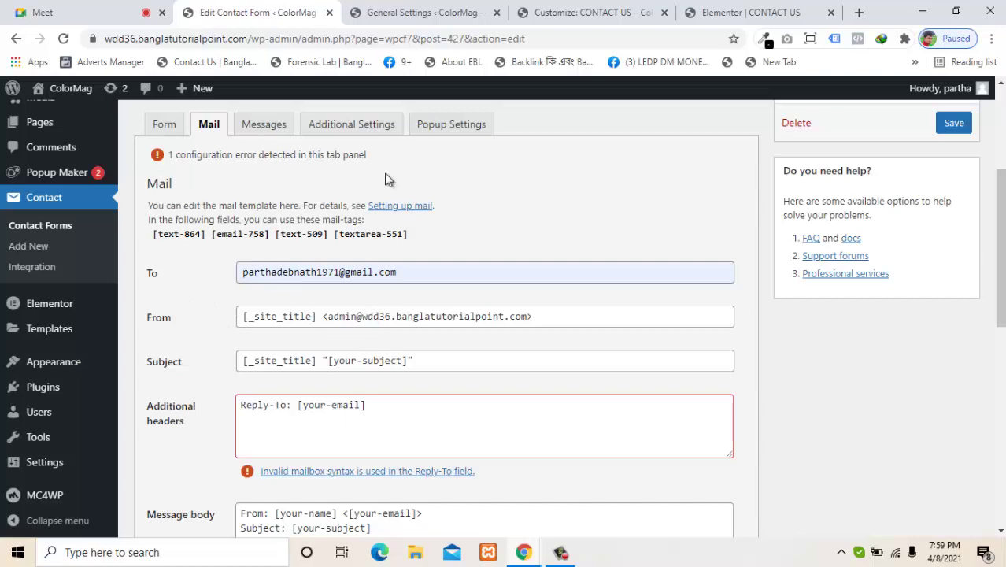
left_click(426, 12)
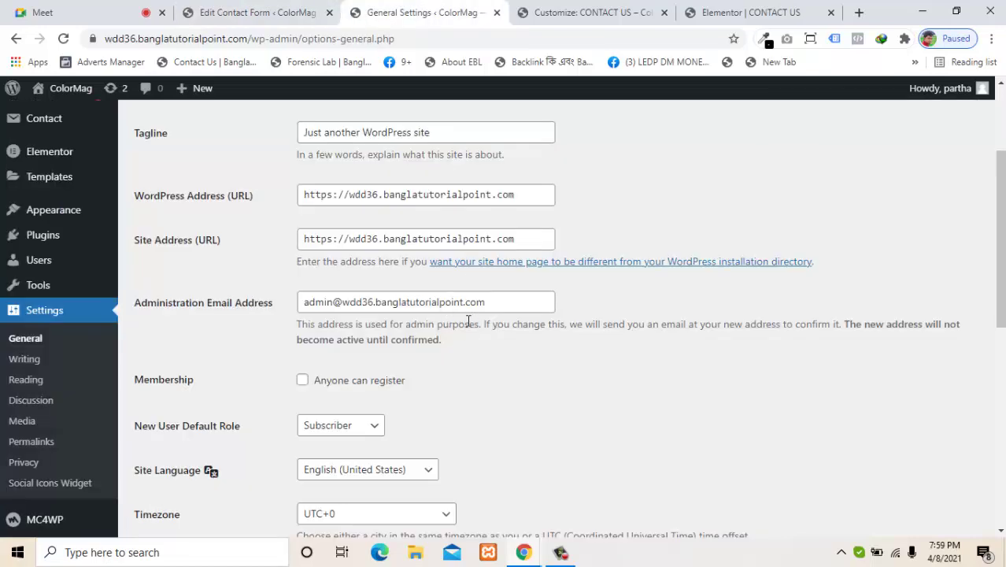
left_click(496, 12)
left_click(293, 10)
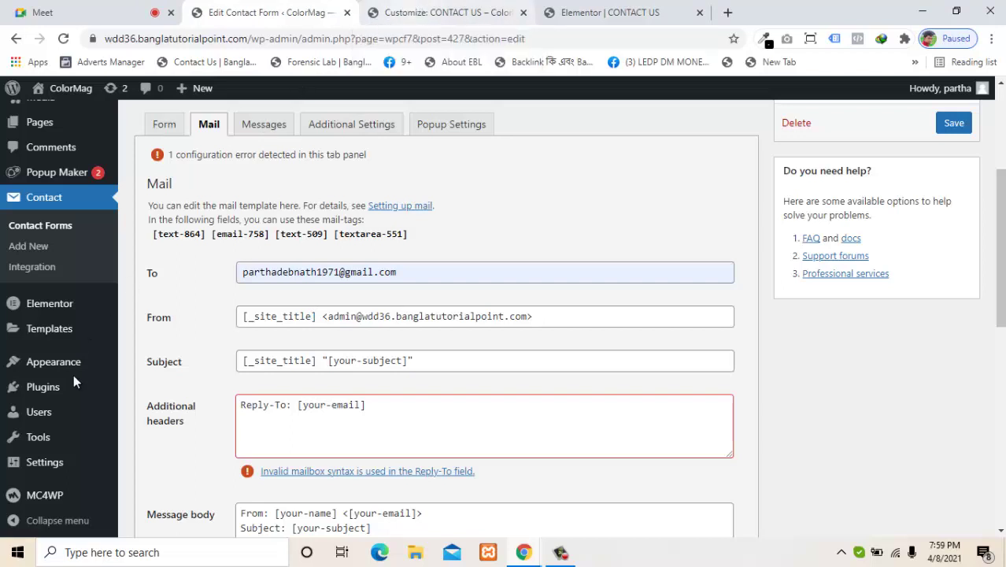
left_click(61, 463)
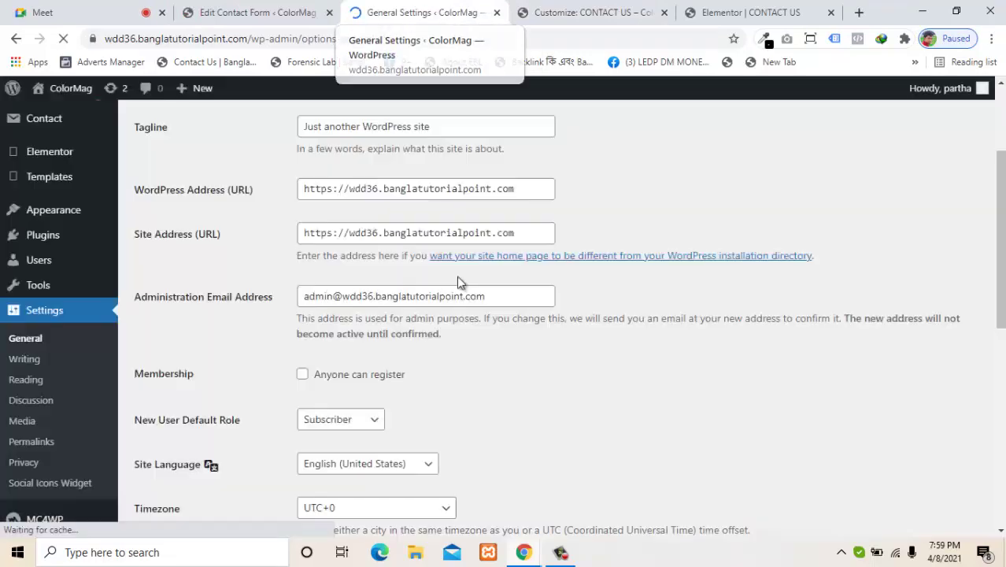
left_click_drag(1001, 228, 990, 146)
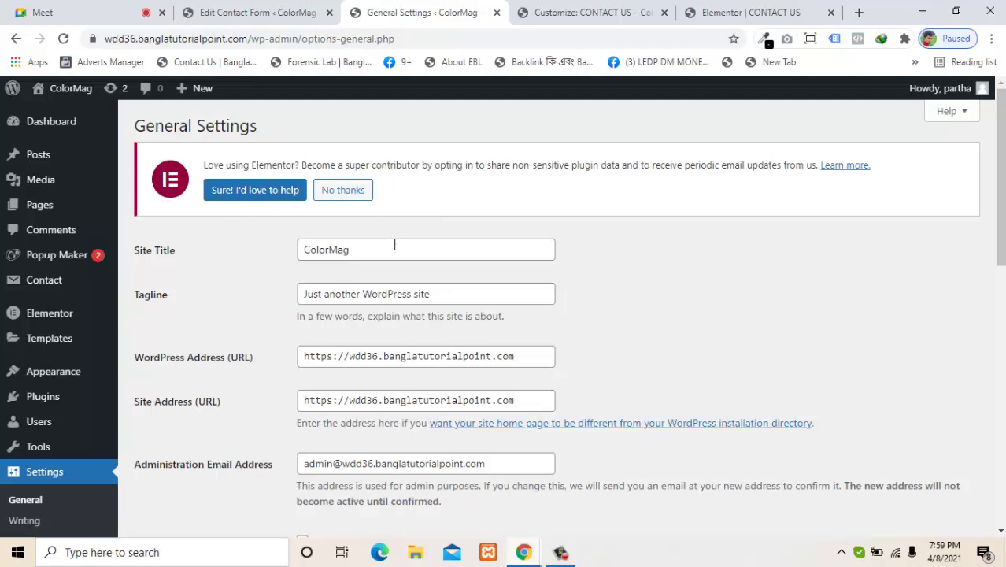
double_click(328, 252)
key("BackSpace")
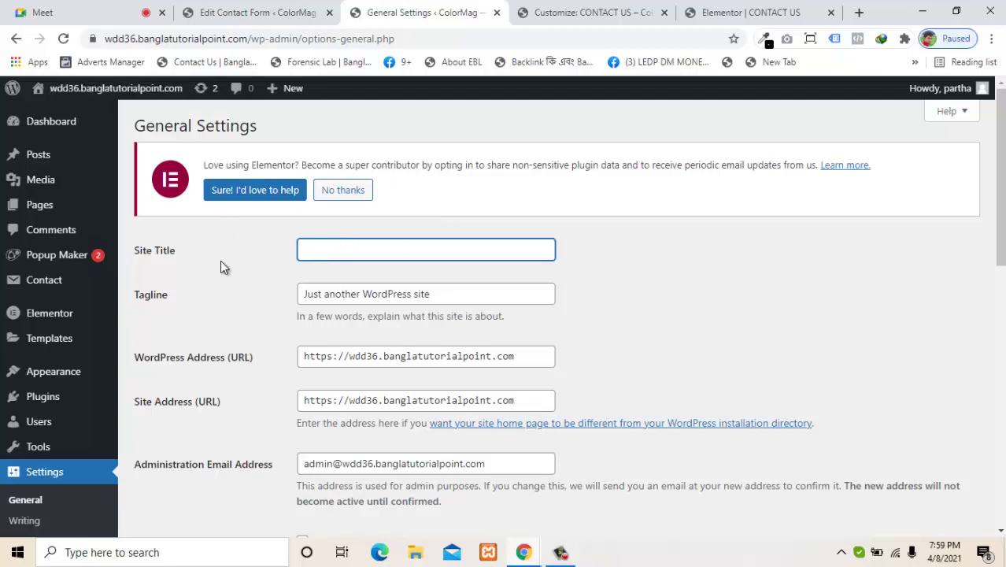
type("it")
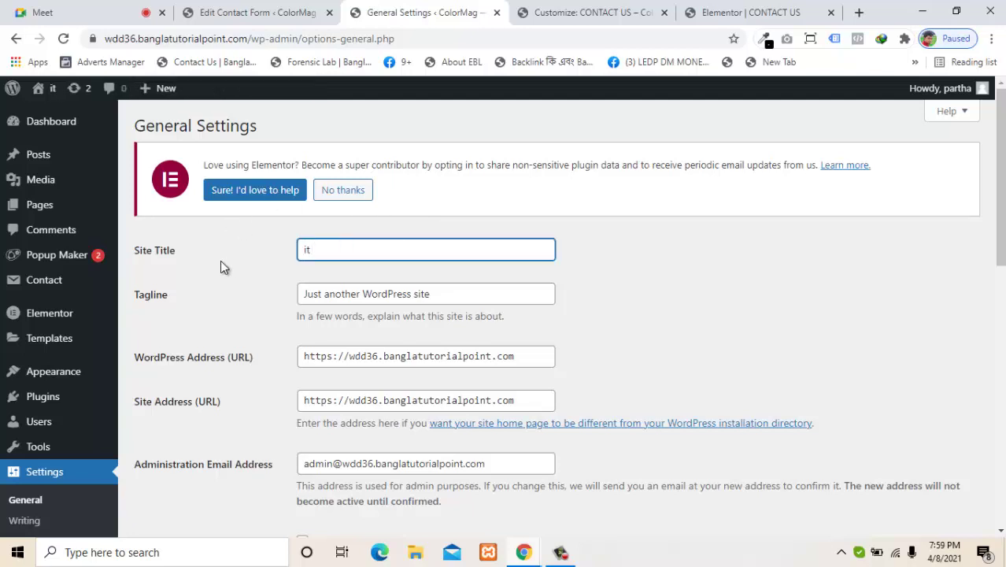
type(" tune")
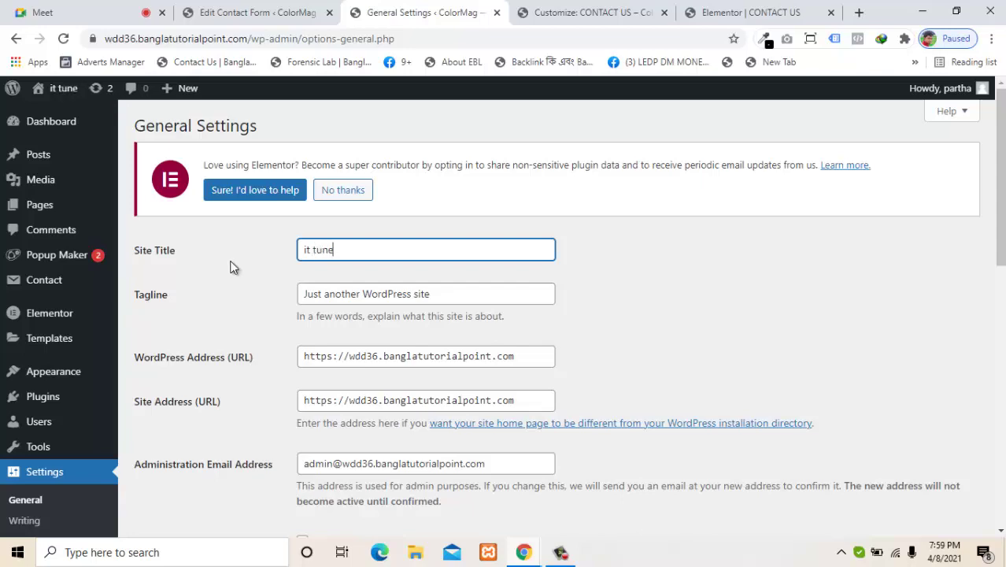
scroll(800, 287, "down", 5)
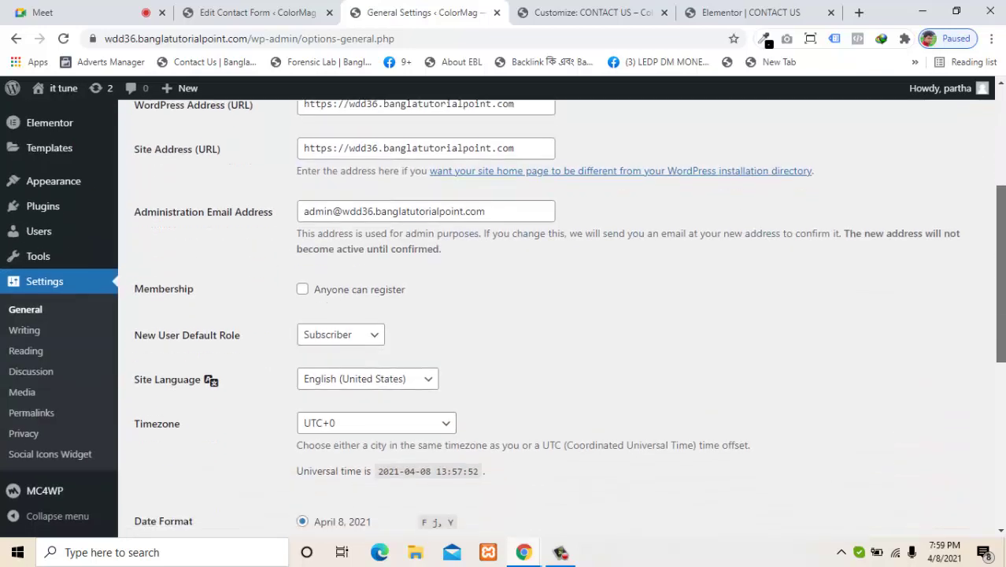
scroll(695, 439, "down", 8)
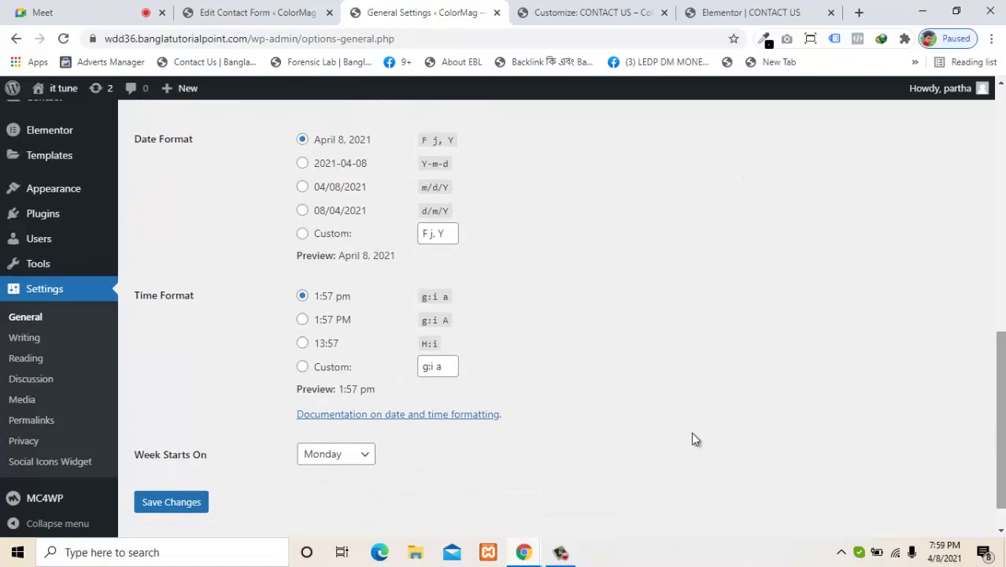
left_click(194, 502)
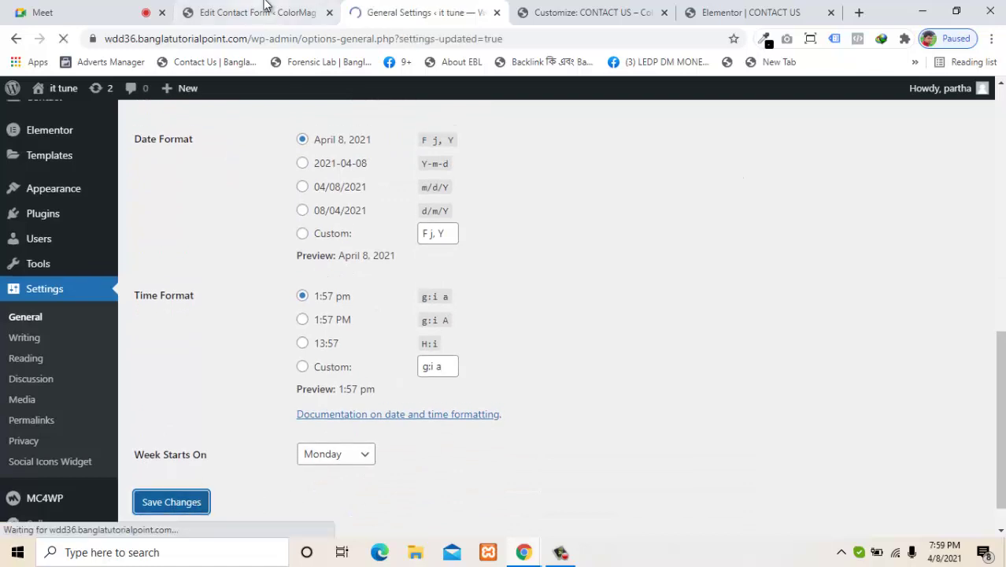
left_click(265, 5)
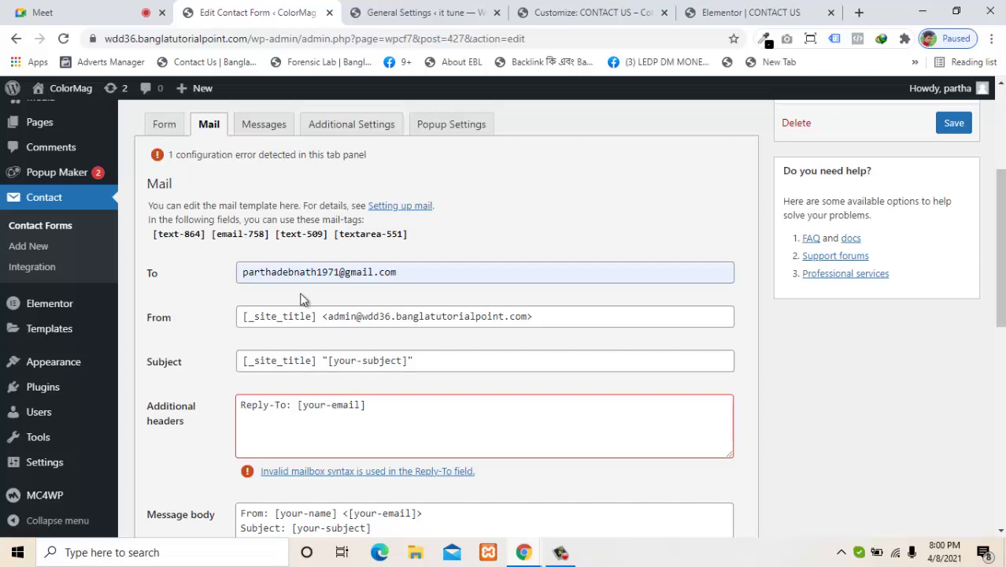
left_click(563, 13)
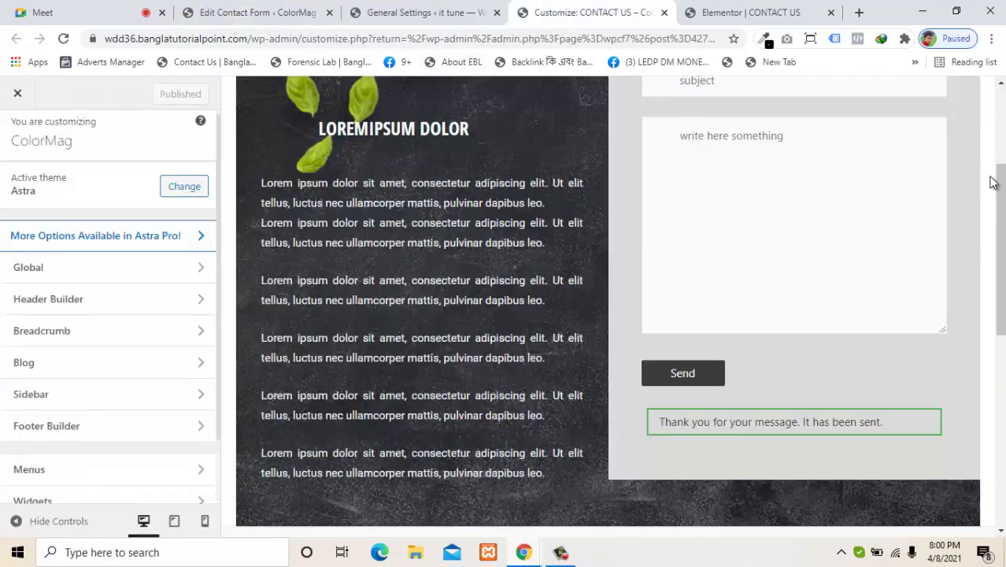
left_click_drag(1000, 187, 999, 109)
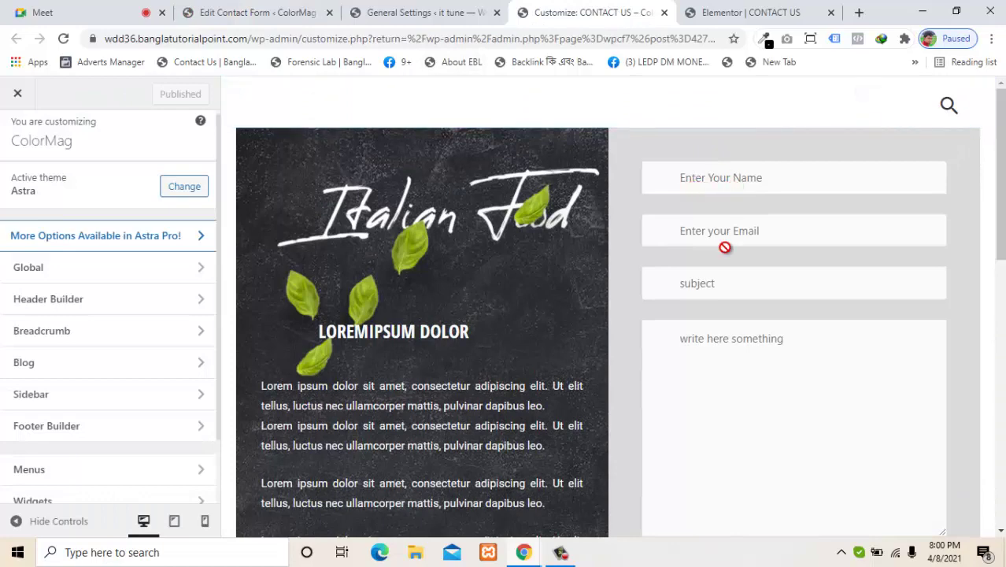
left_click(373, 10)
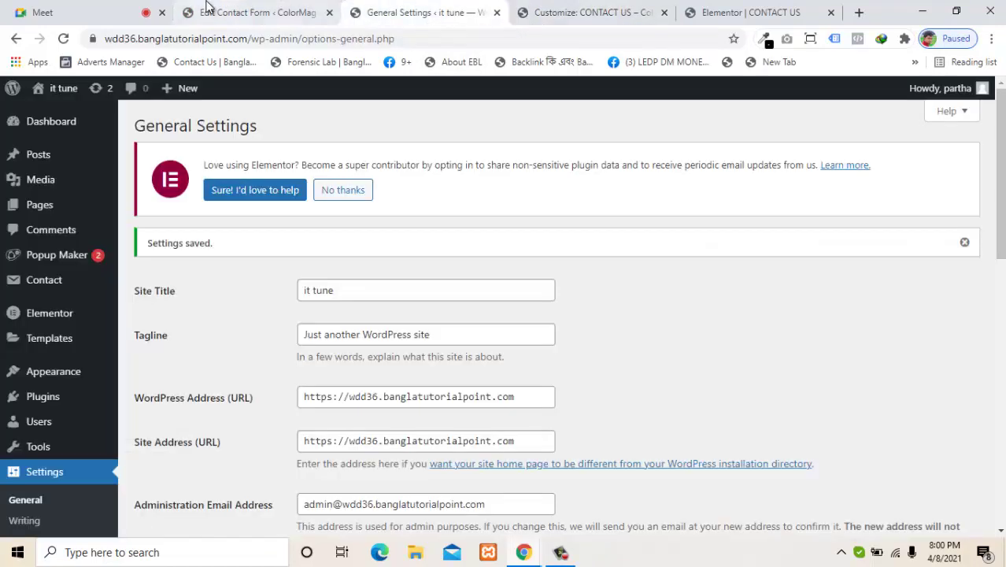
left_click(214, 9)
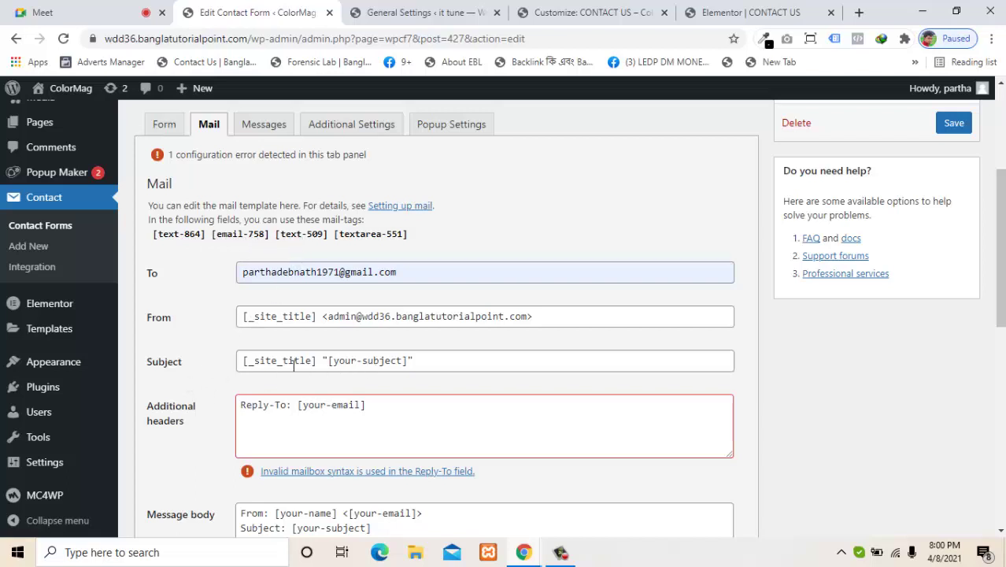
Step: Replace the mail Subject text with the [text-509] mail-tag copied from the tag list
triple_click(386, 360)
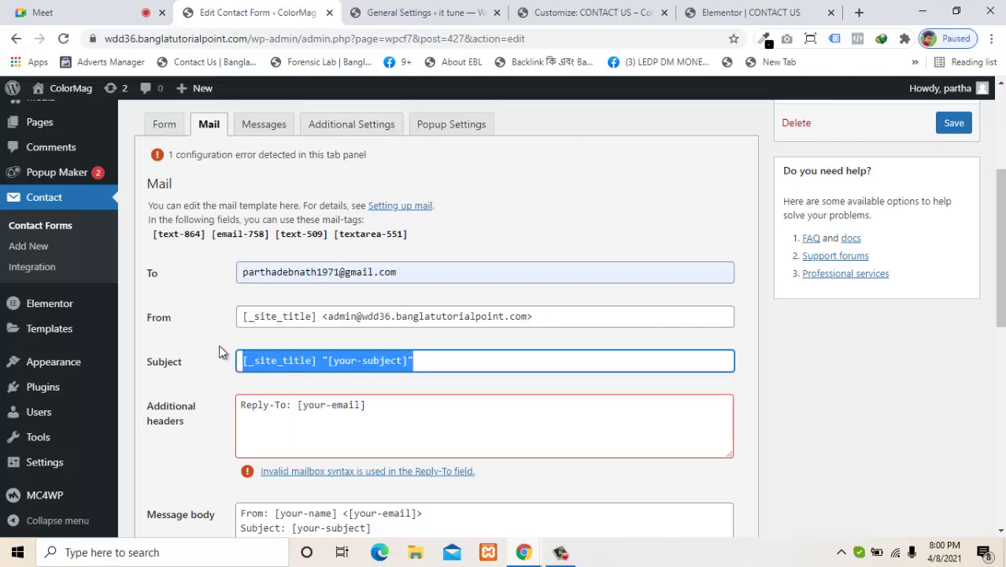
key("BackSpace")
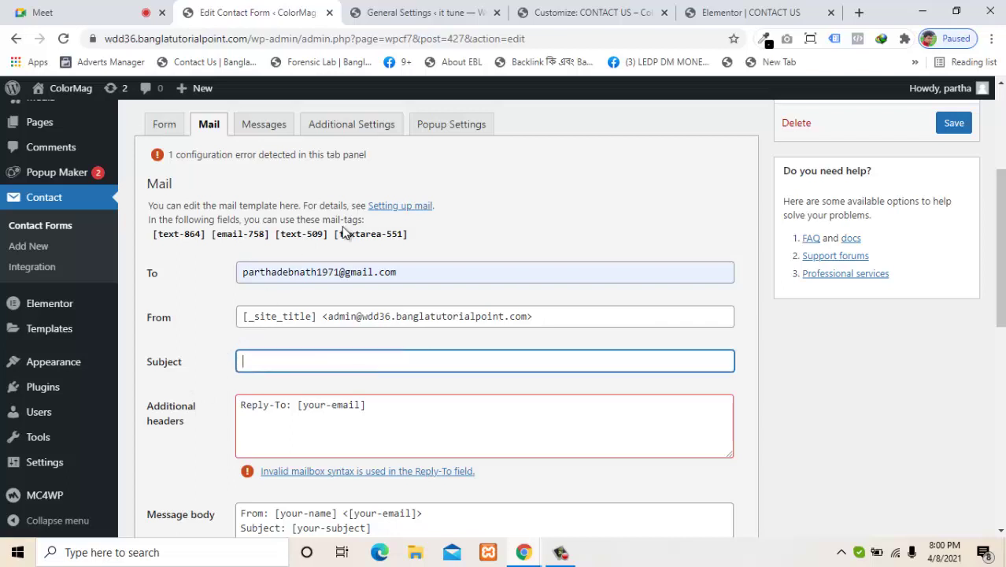
left_click(329, 235)
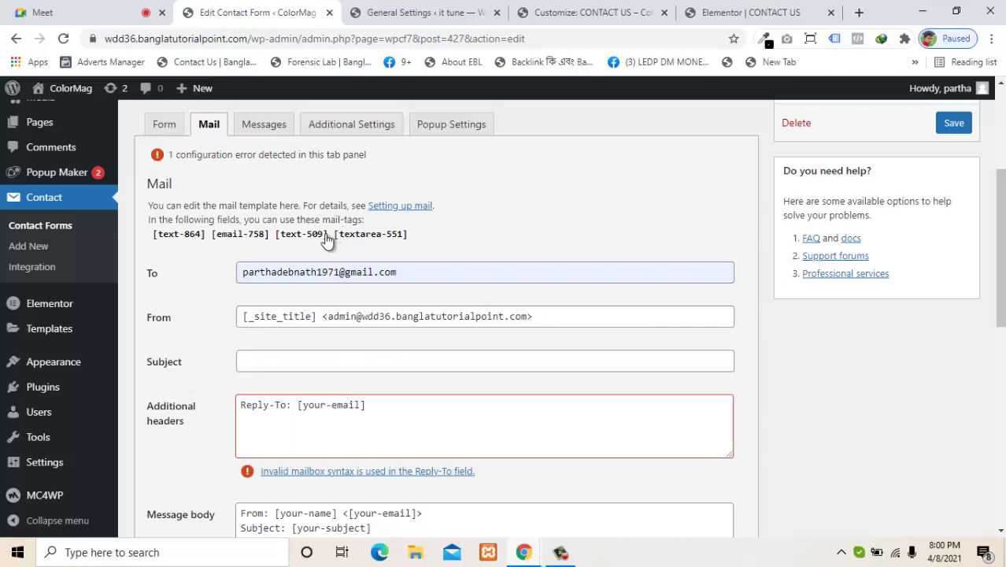
right_click(280, 241)
left_click(297, 248)
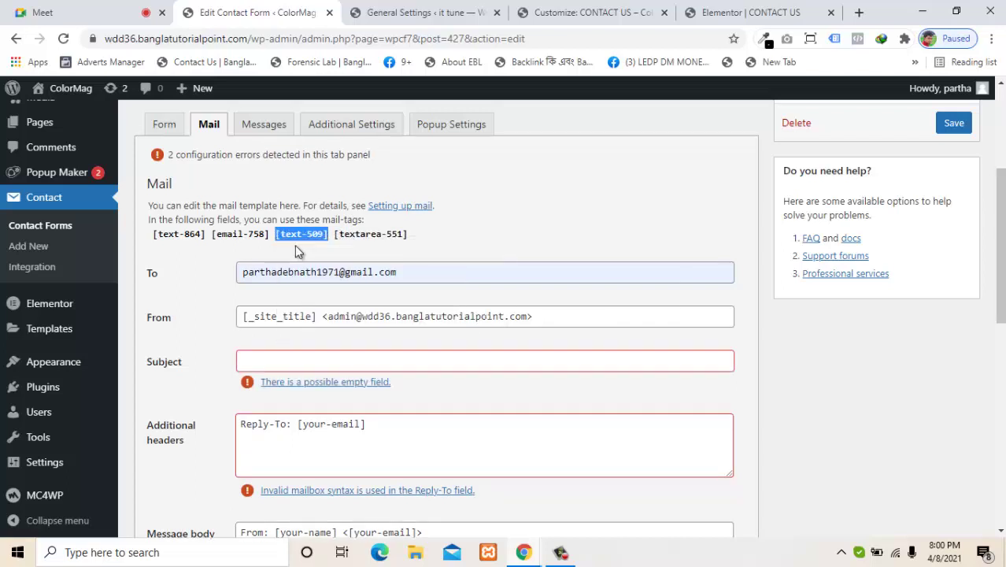
left_click(268, 359)
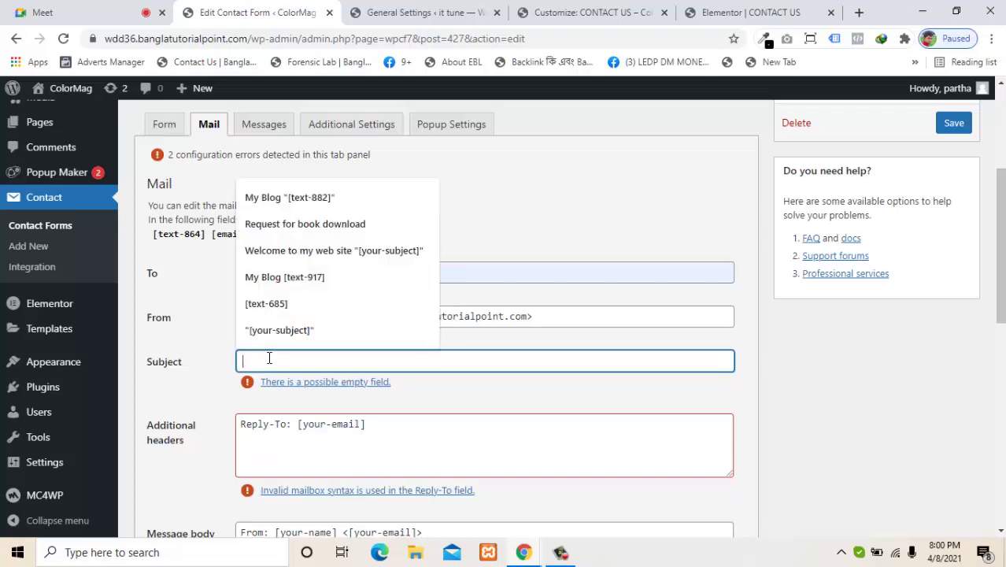
right_click(267, 356)
left_click(321, 219)
left_click(186, 325)
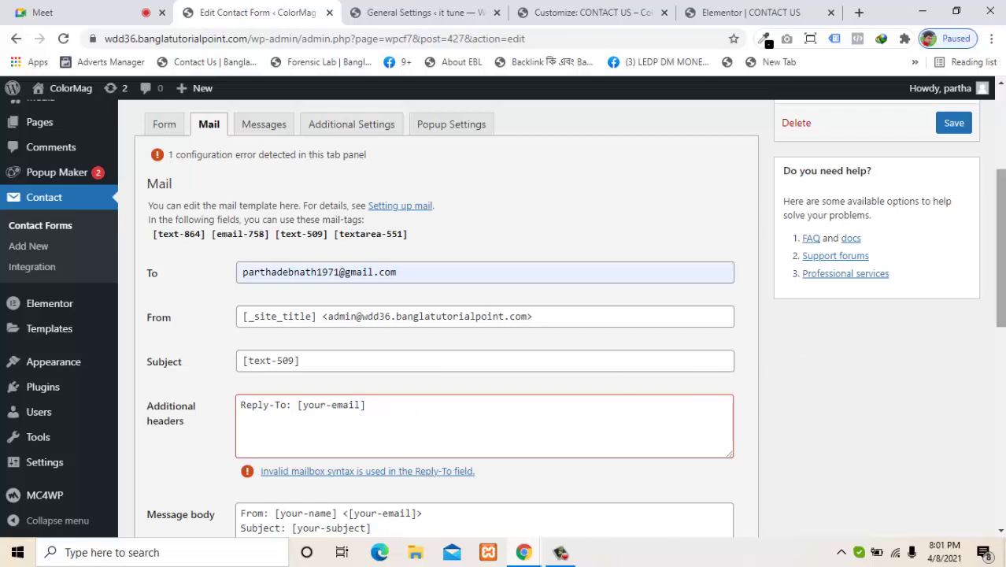
left_click_drag(1003, 271, 1003, 296)
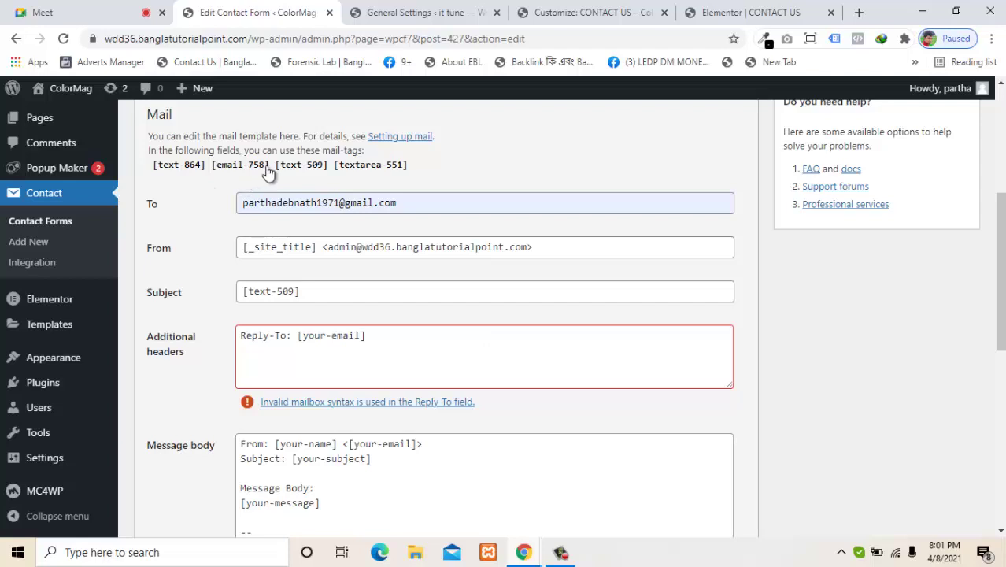
Step: Swap [your-email] for [email-758] in the Reply-To additional header
left_click_drag(269, 167, 214, 172)
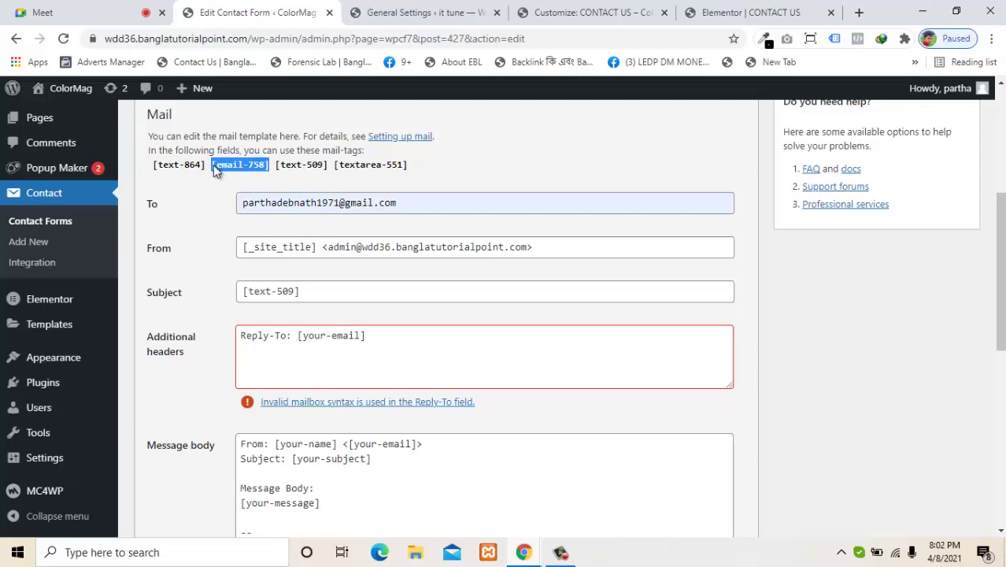
right_click(213, 165)
left_click(221, 172)
left_click_drag(368, 336, 299, 334)
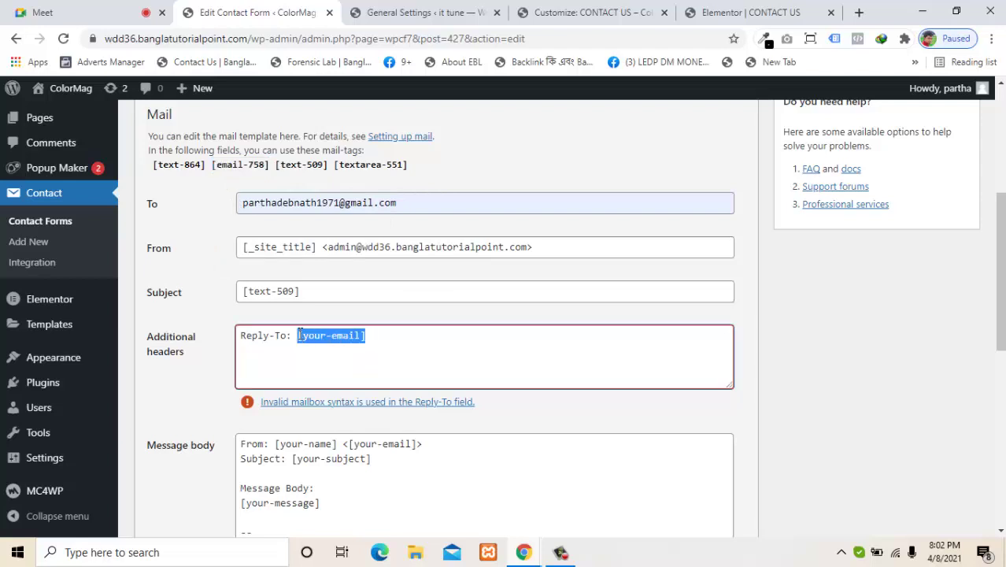
key("BackSpace")
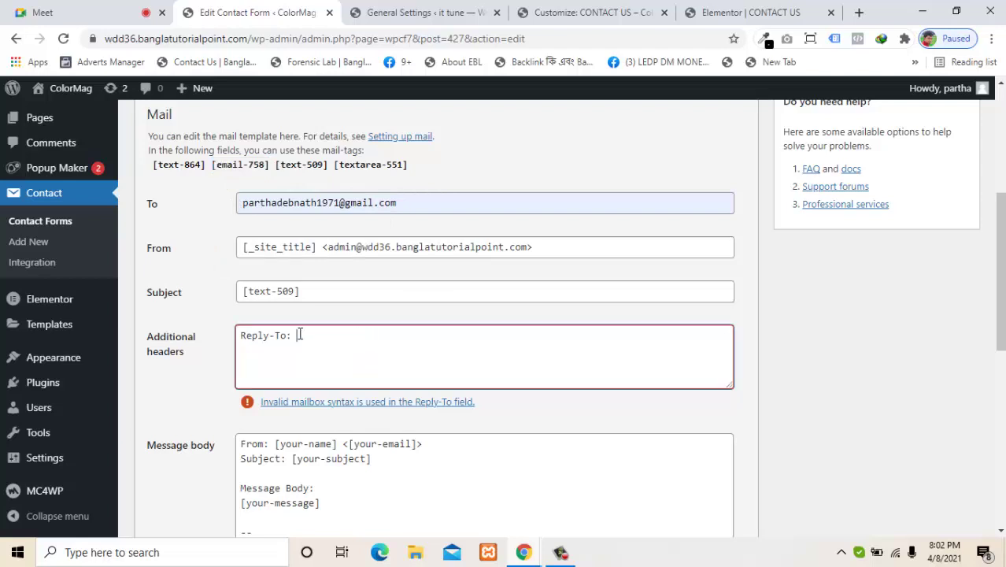
key("ctrl+v")
left_click(197, 405)
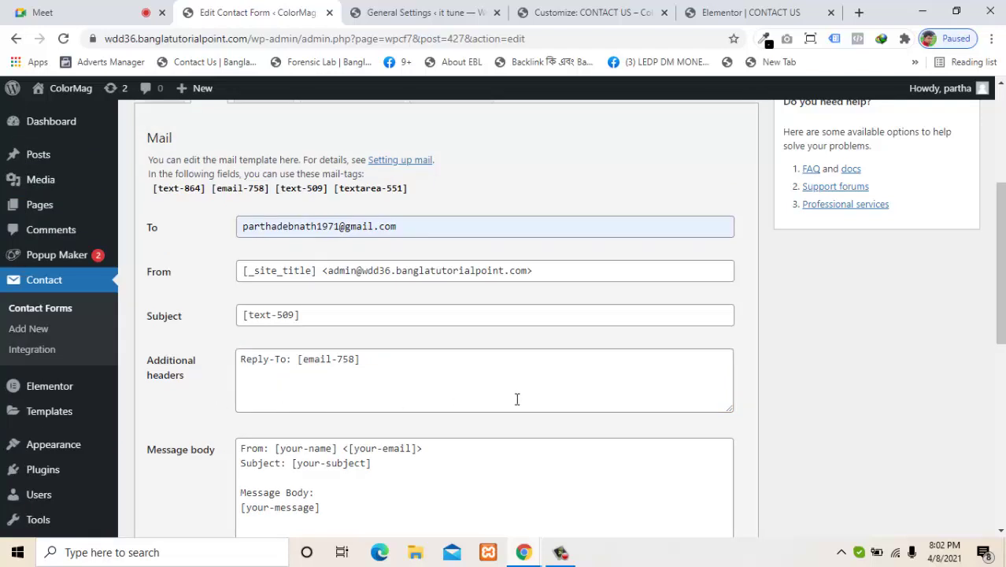
left_click_drag(1000, 258, 1001, 260)
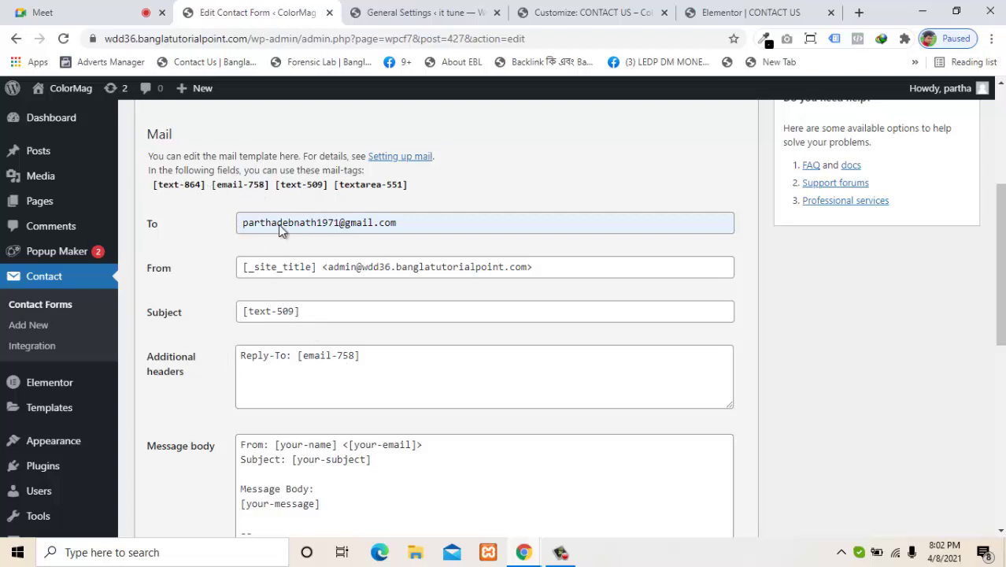
Step: Enable Use HTML content type for the mail and save the contact form
scroll(870, 337, "down", 5)
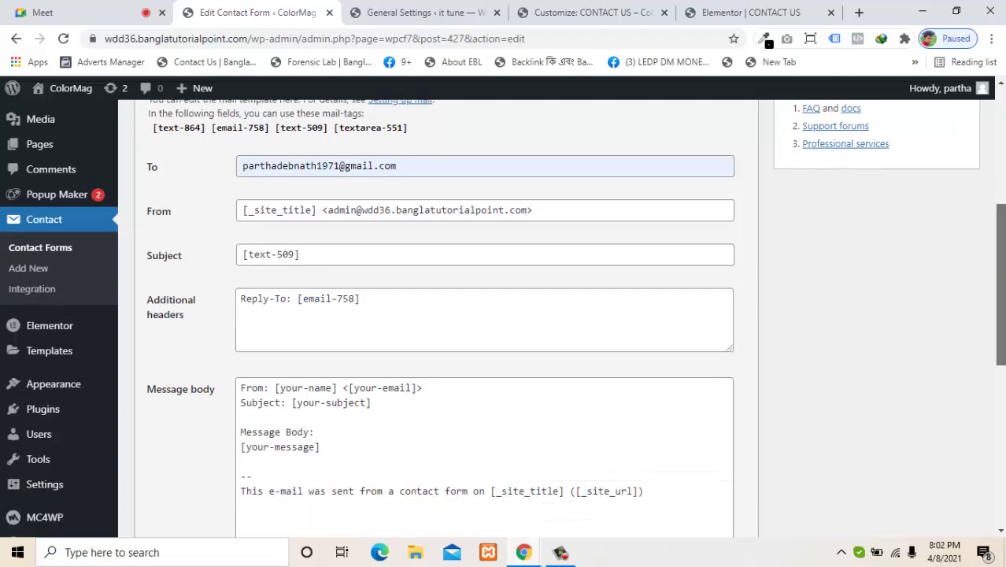
scroll(576, 318, "down", 2)
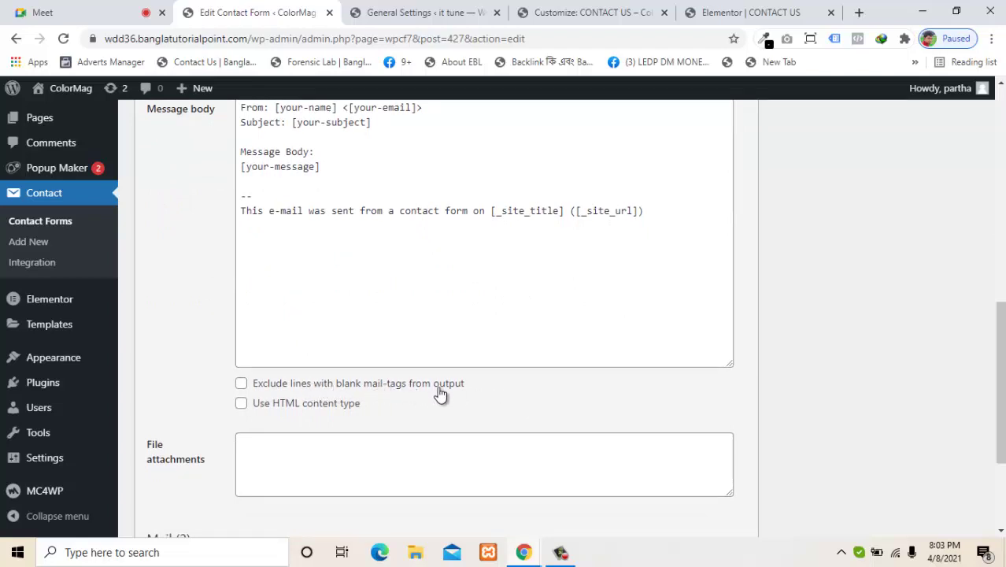
left_click(328, 405)
left_click(322, 388)
left_click(321, 388)
left_click(319, 406)
left_click_drag(1000, 389, 932, 390)
left_click(327, 403)
left_click(328, 407)
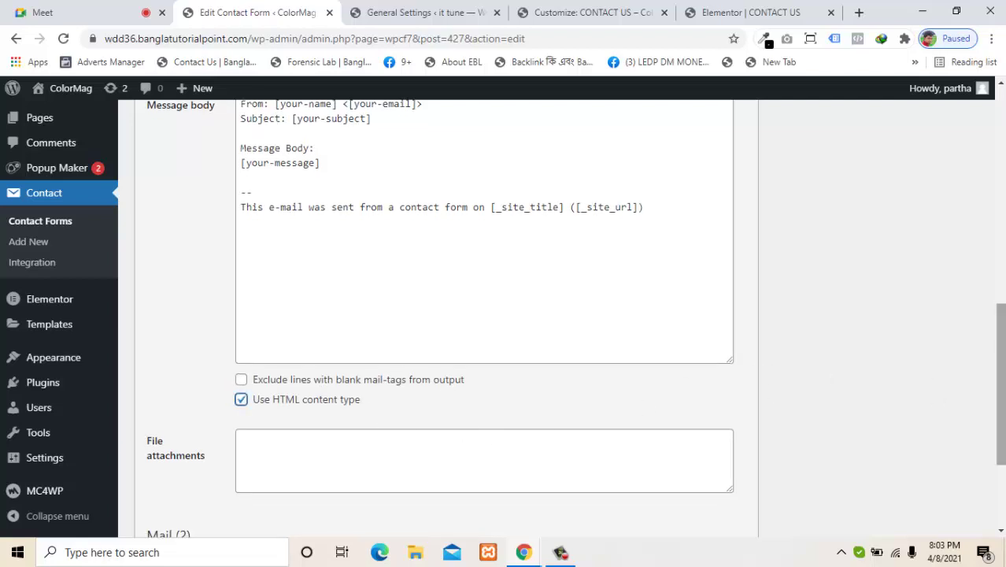
left_click_drag(1001, 383, 1000, 443)
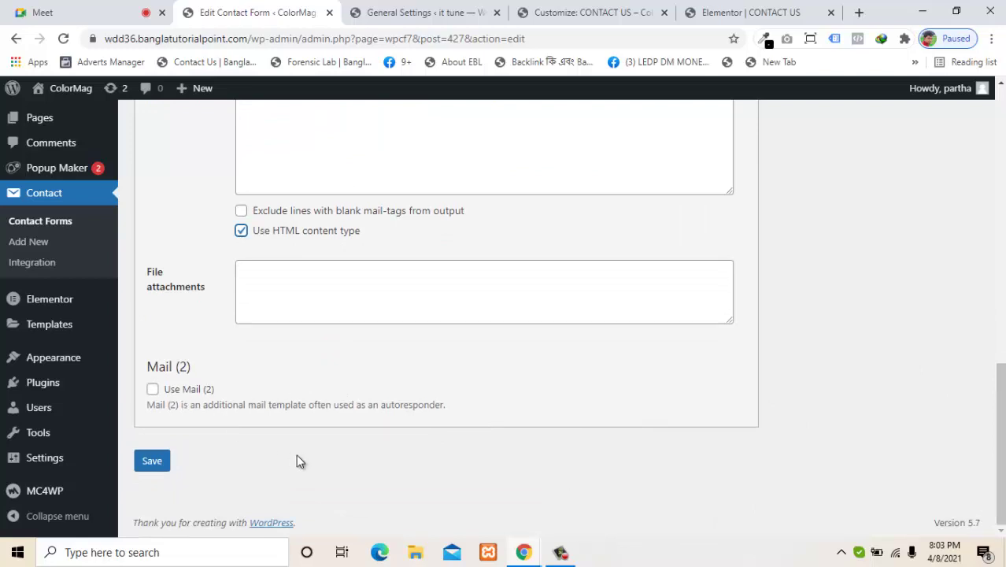
left_click(150, 464)
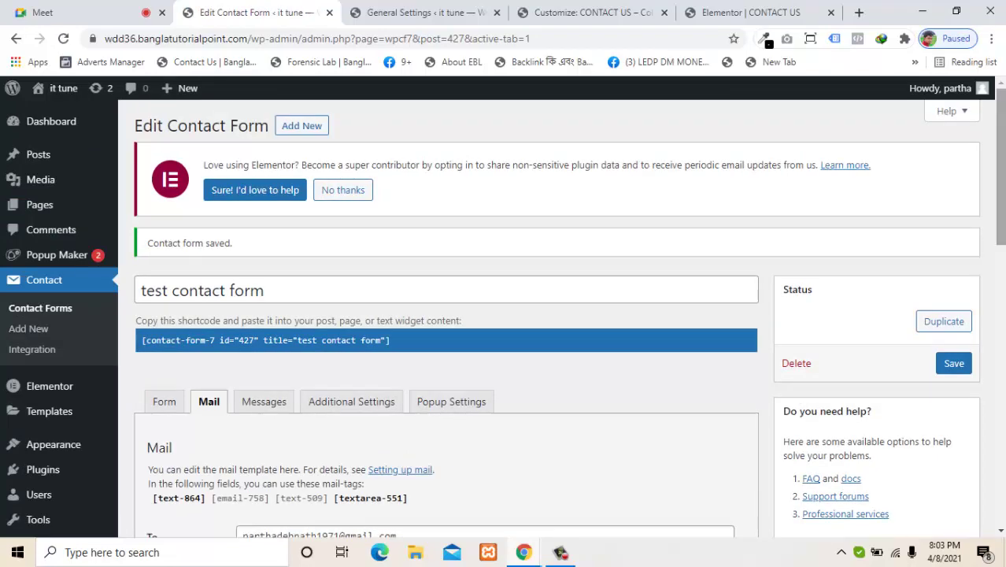
Step: Open the test contact form for editing from the Contact Forms list
scroll(746, 227, "down", 2)
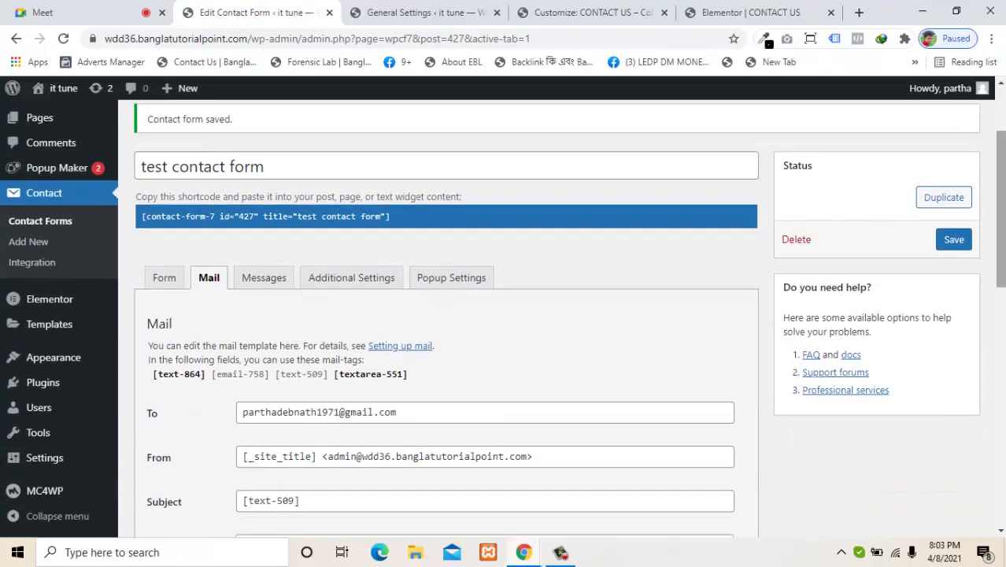
left_click(19, 224)
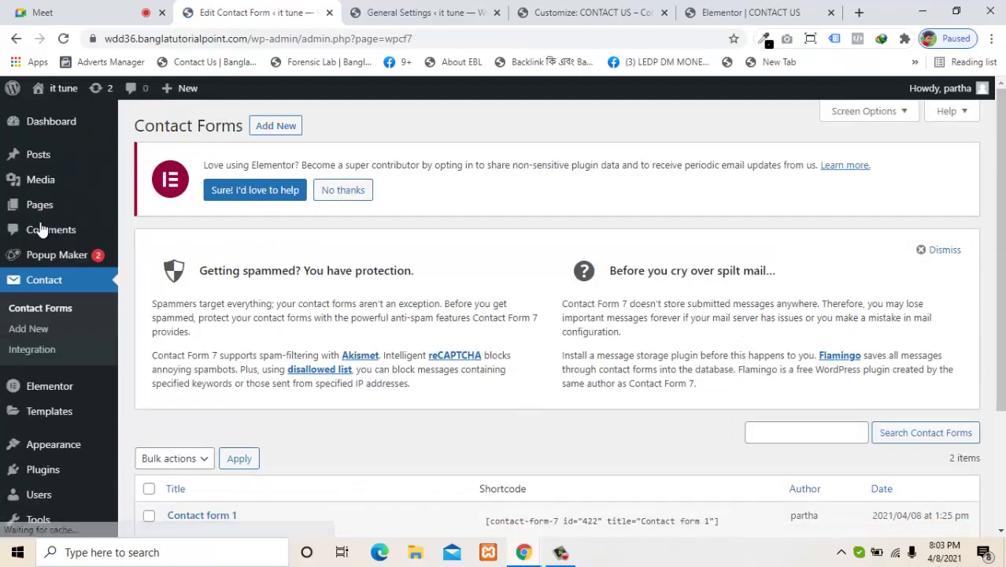
scroll(906, 207, "down", 2)
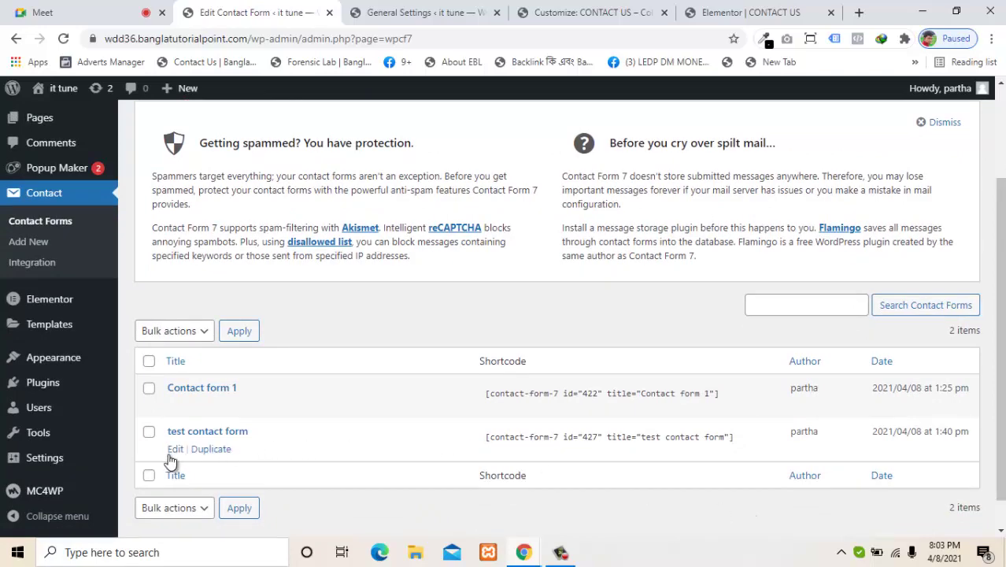
left_click(174, 451)
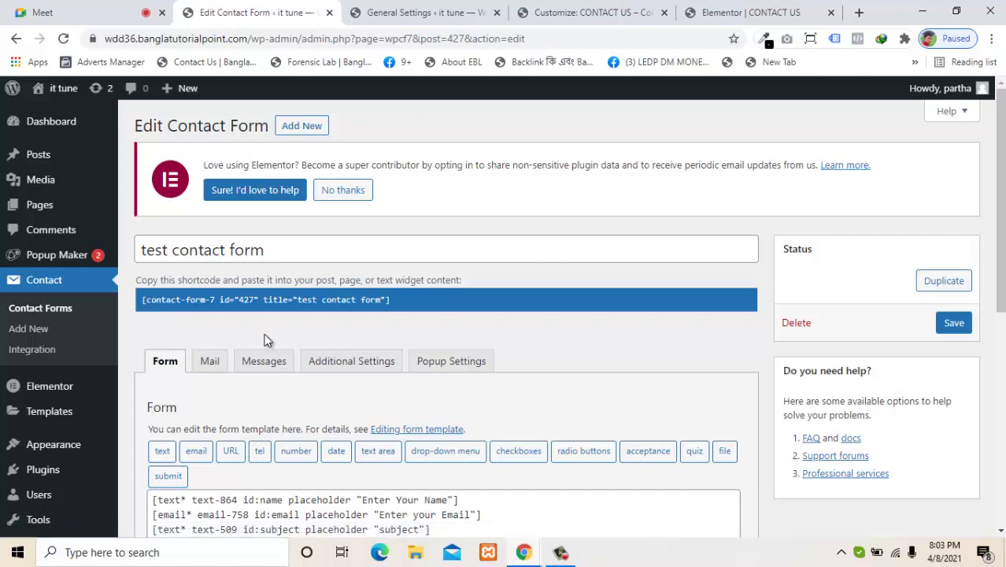
Step: Review the form's Messages, Additional Settings and Popup Settings tabs
left_click(263, 360)
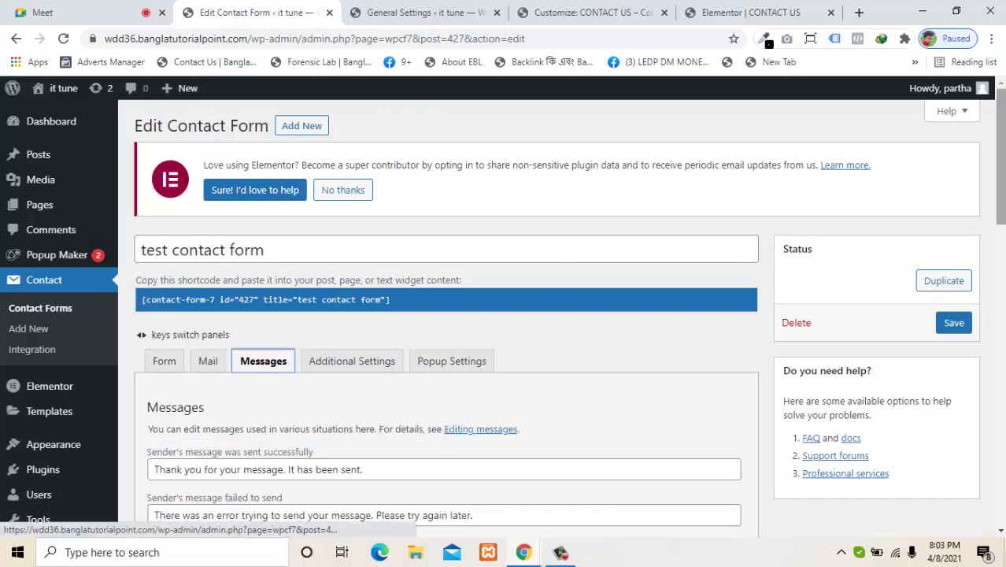
left_click(1003, 231)
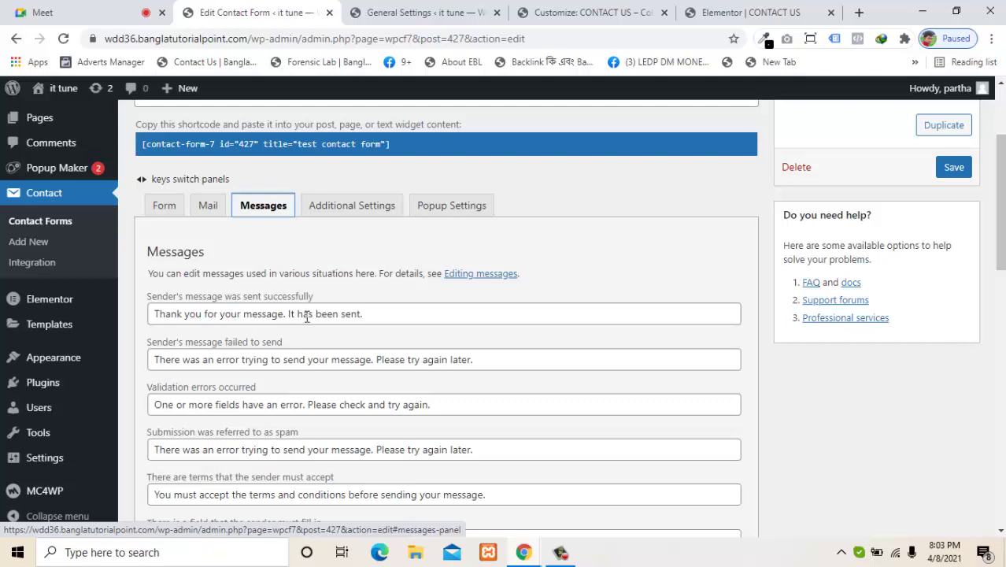
left_click(333, 213)
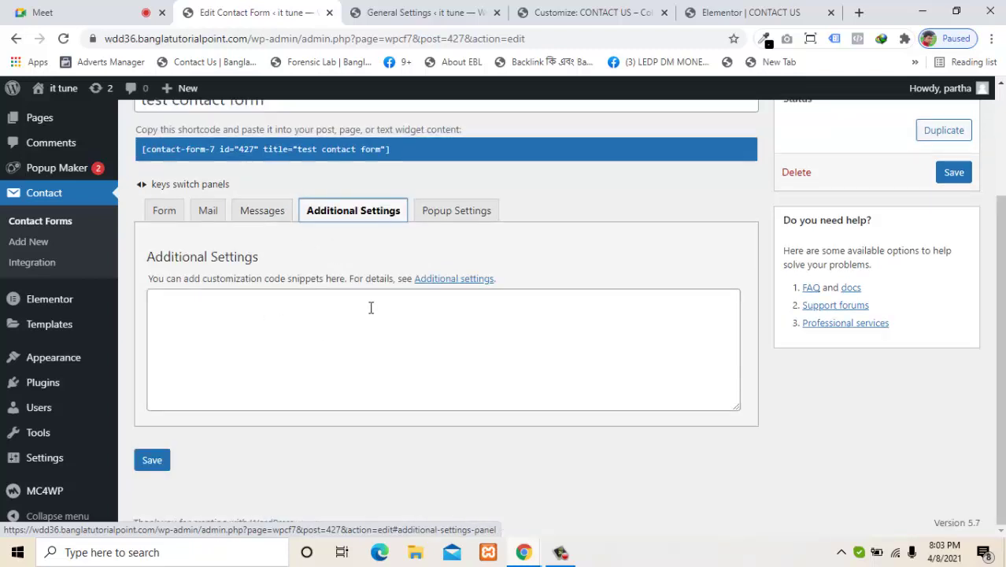
left_click(441, 220)
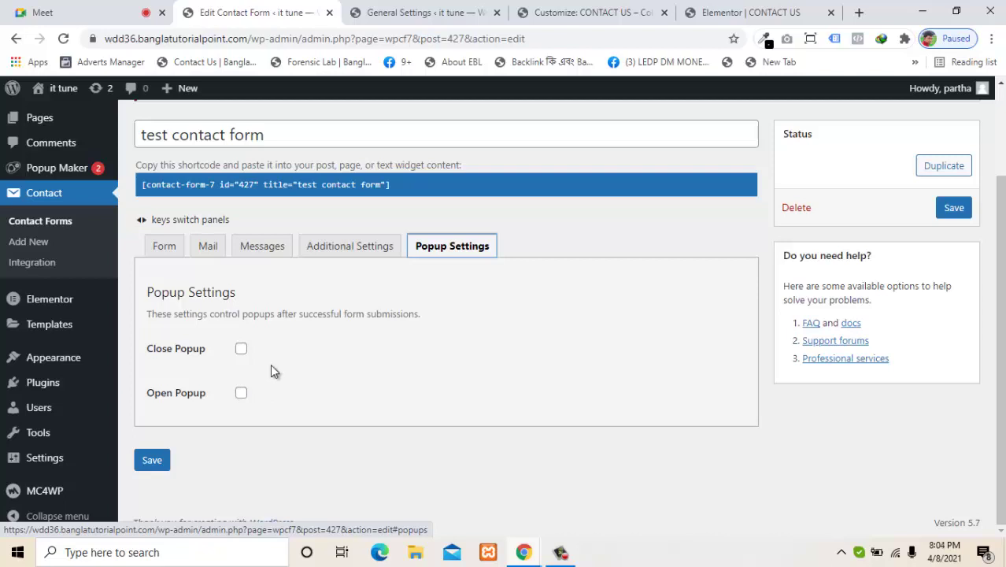
Step: Try Open Popup with demo popup 2, then turn it off and save the form
left_click(160, 249)
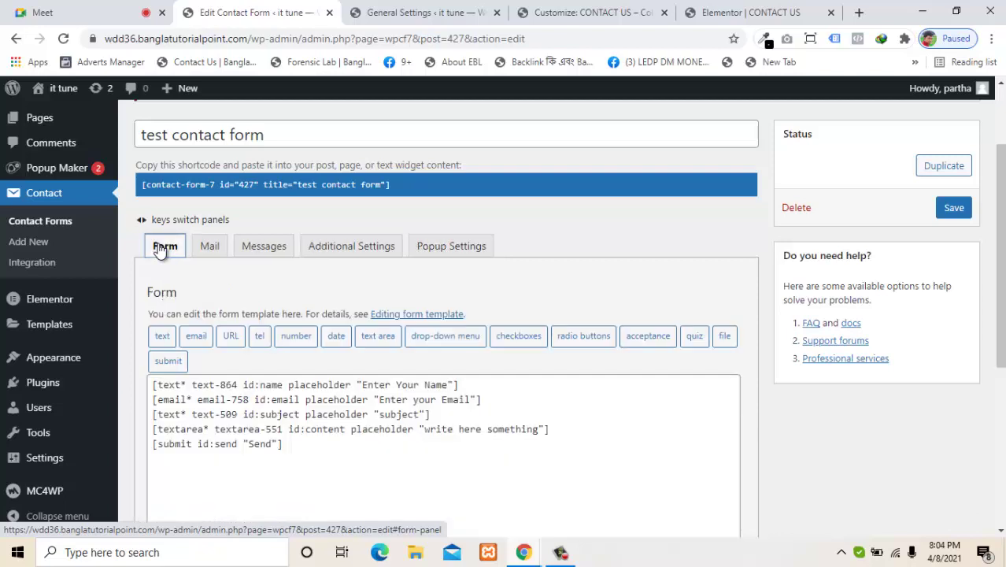
left_click(451, 251)
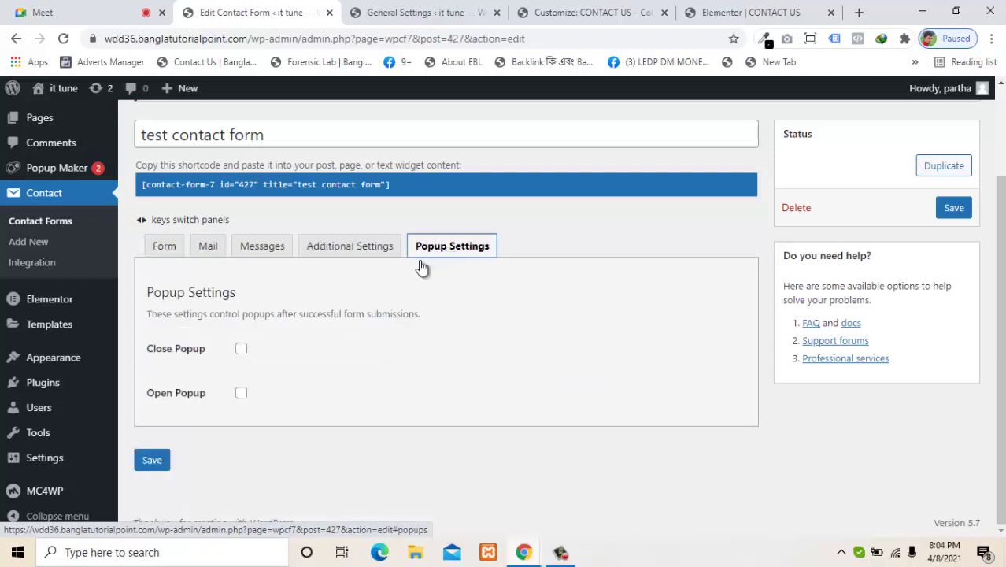
left_click(241, 393)
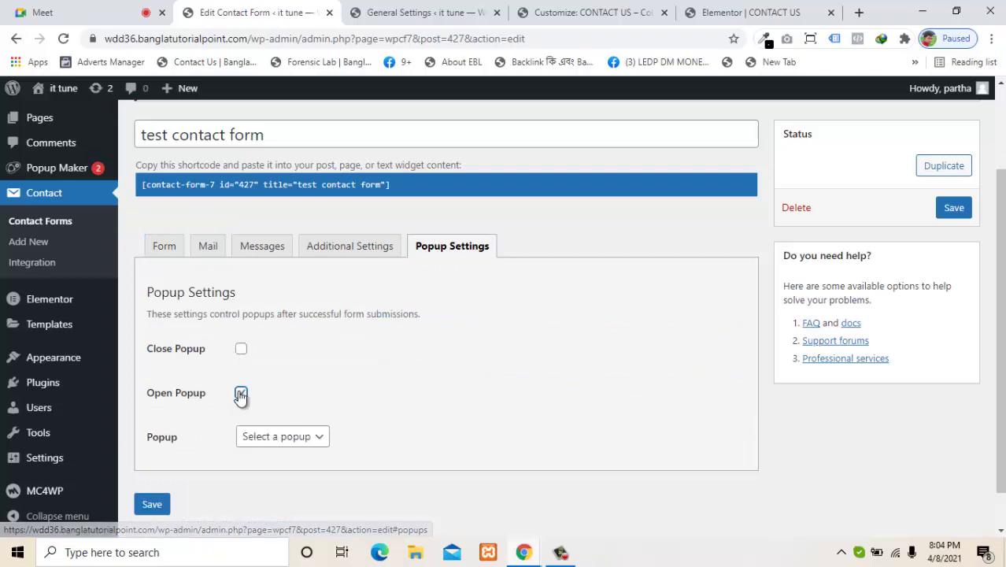
left_click(315, 442)
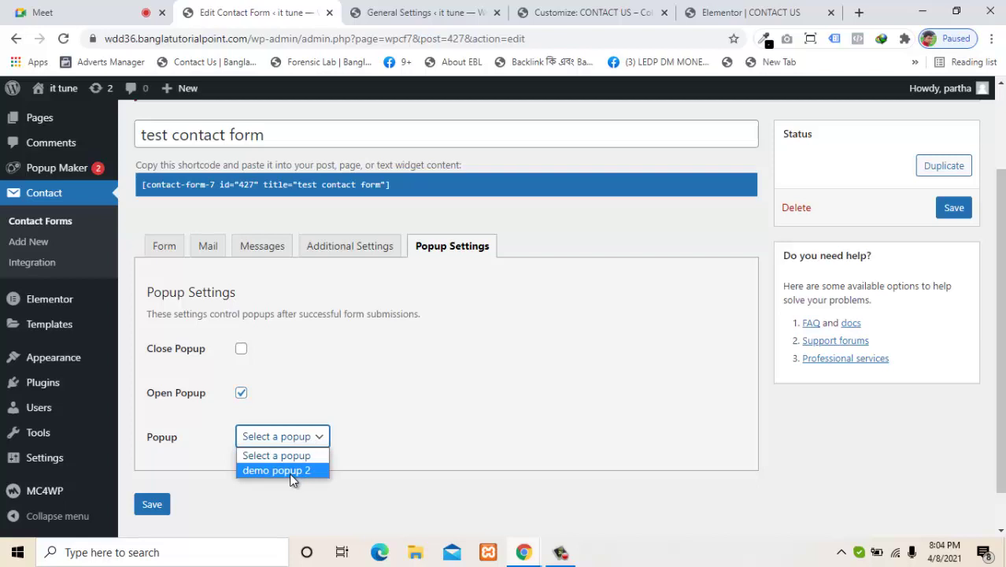
left_click(291, 472)
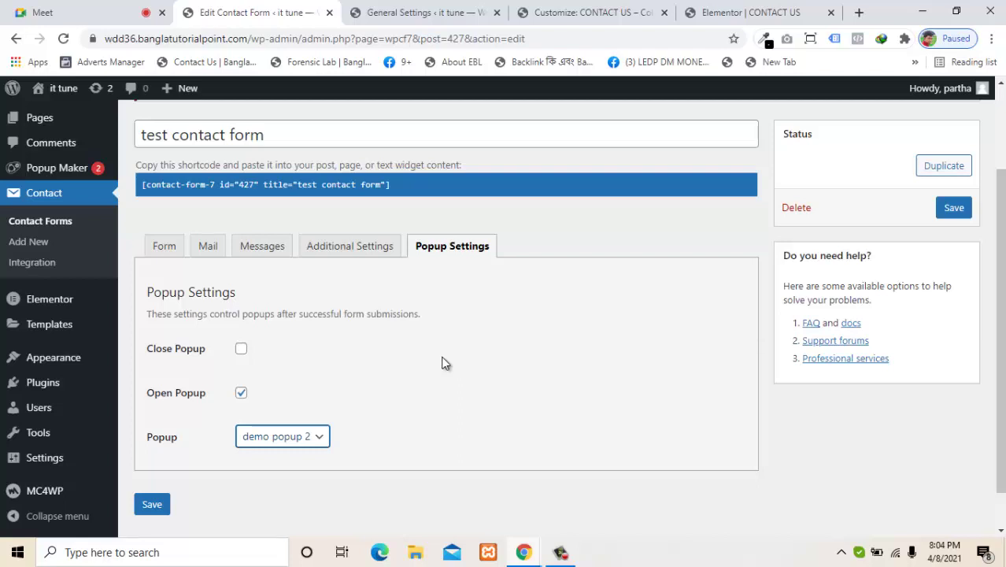
left_click(241, 393)
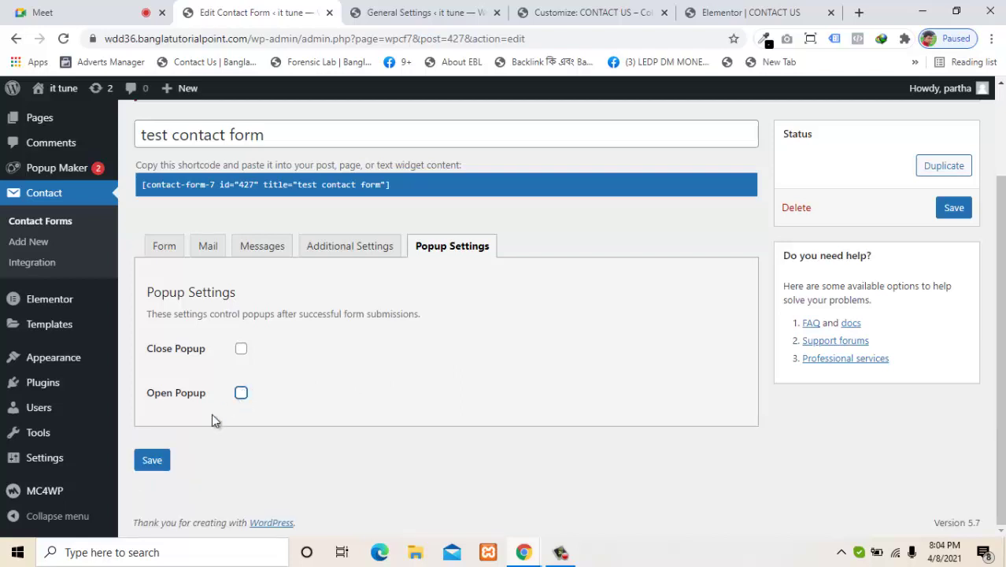
left_click(154, 461)
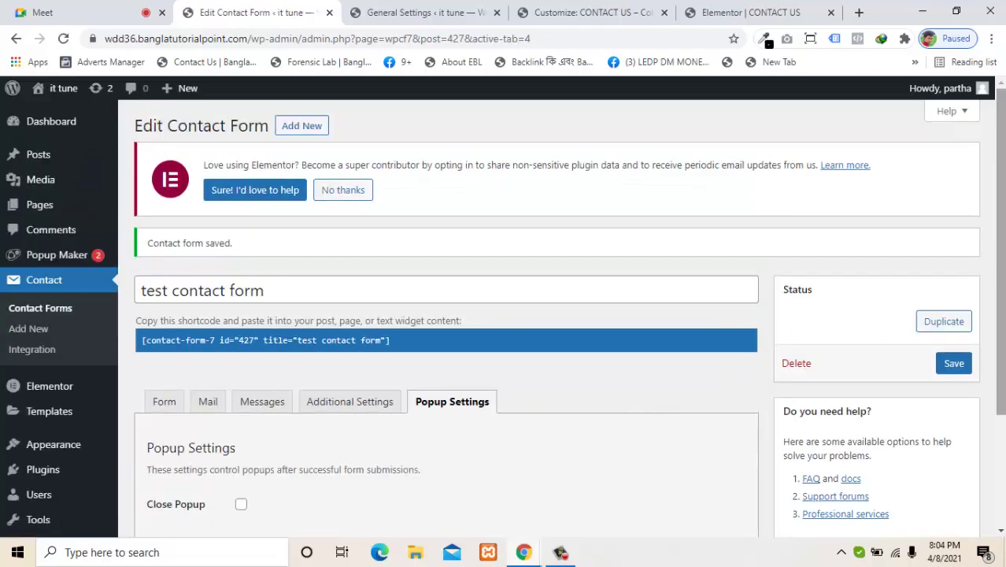
Step: Go from the Form template panel to the Mail settings panel
left_click_drag(1001, 291, 1000, 357)
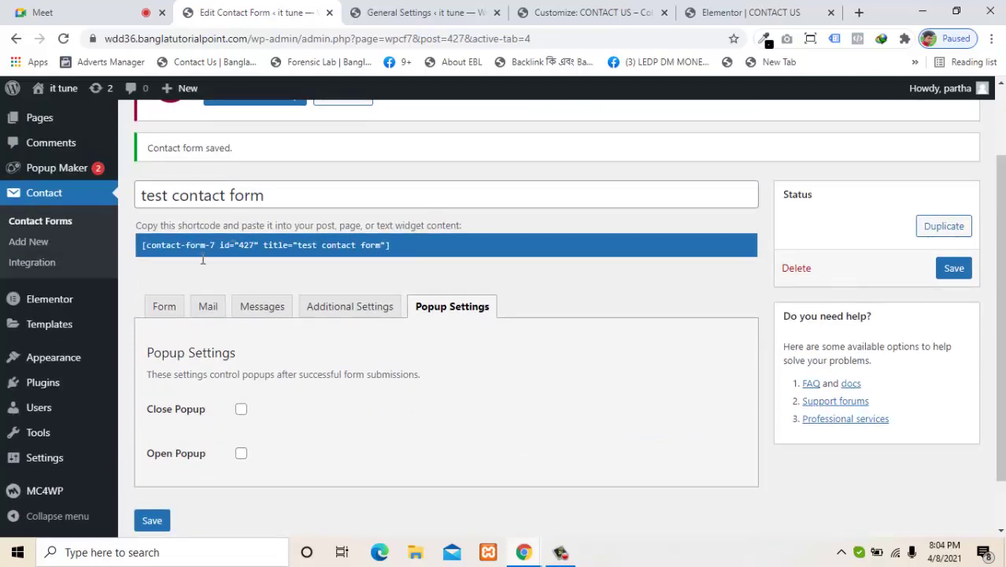
left_click(167, 310)
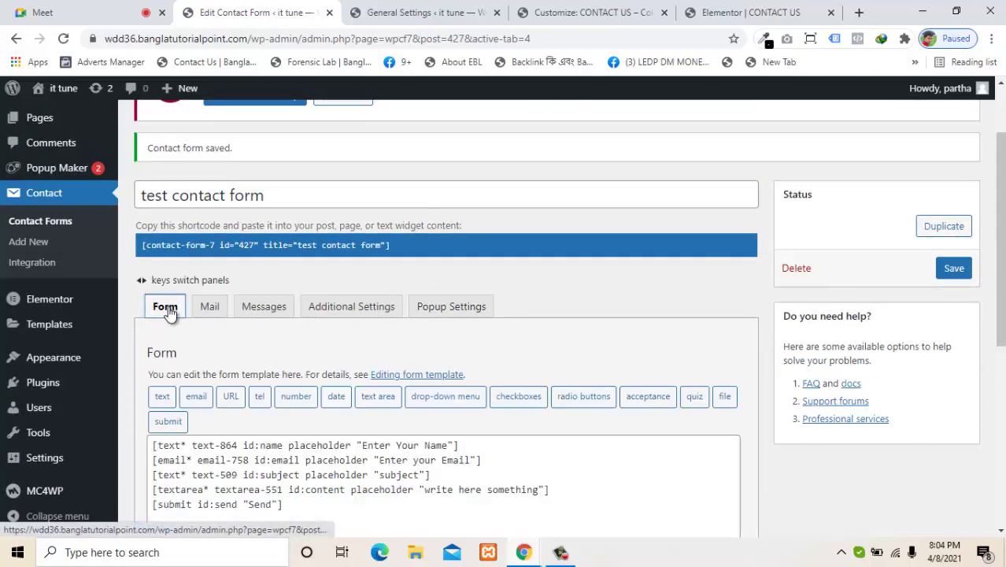
left_click(208, 312)
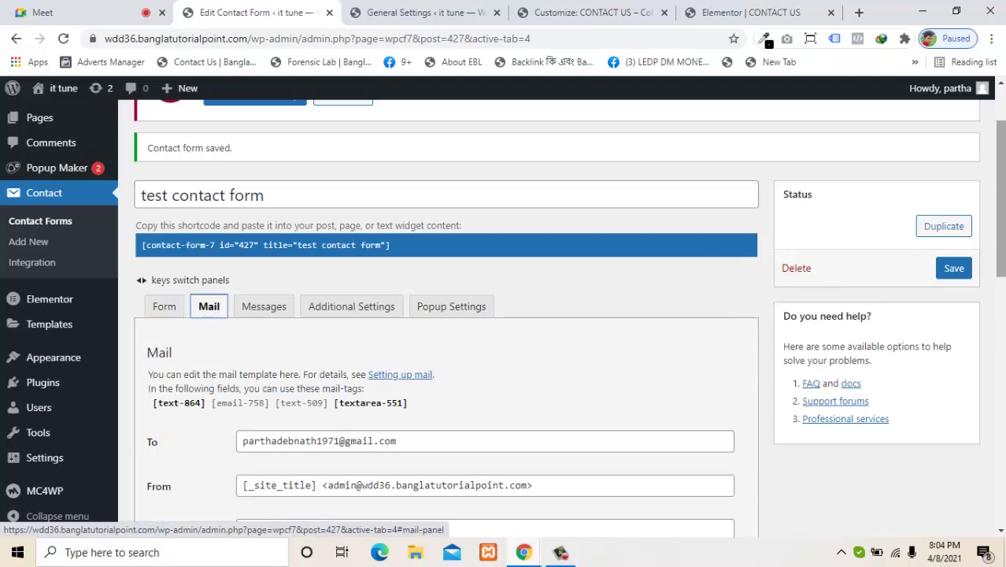
left_click_drag(1001, 197, 1001, 273)
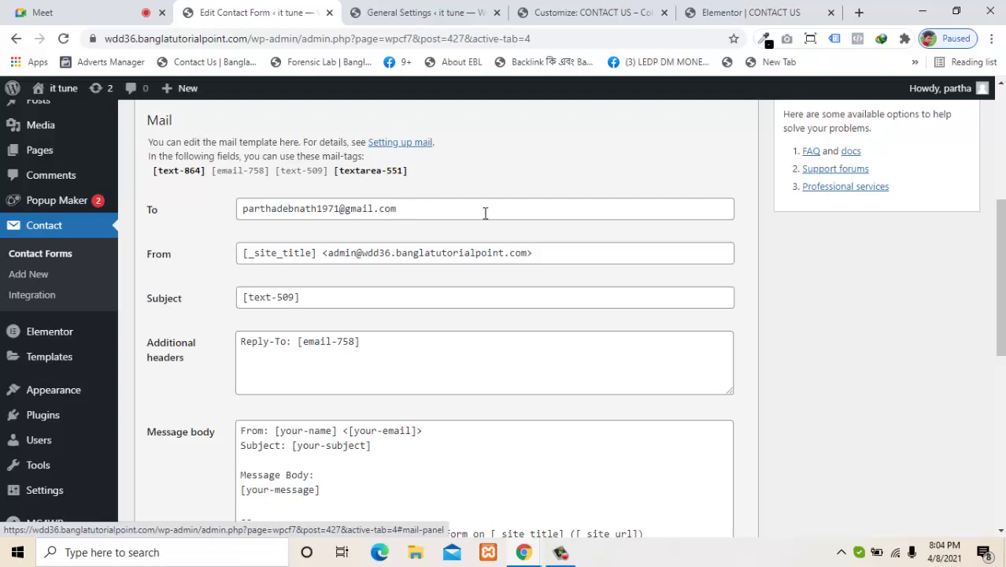
Step: Return to the Contact Us page in Elementor and preview it
left_click(736, 12)
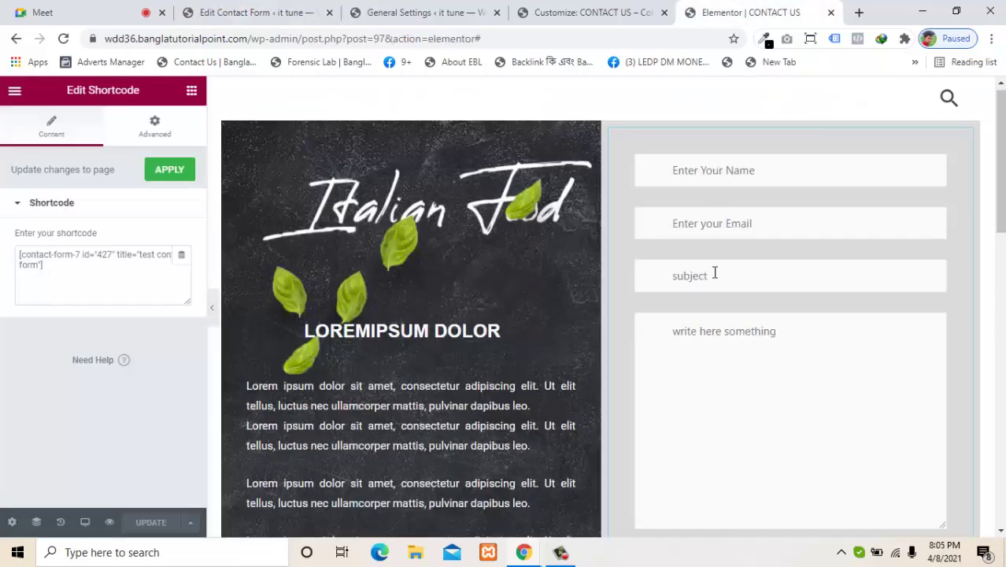
scroll(997, 132, "up", 1)
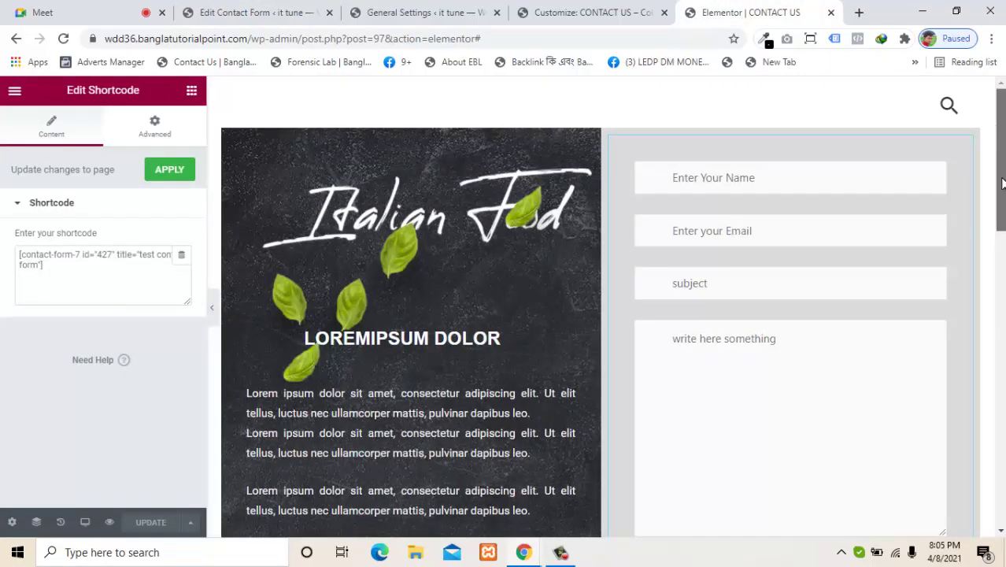
left_click(805, 188)
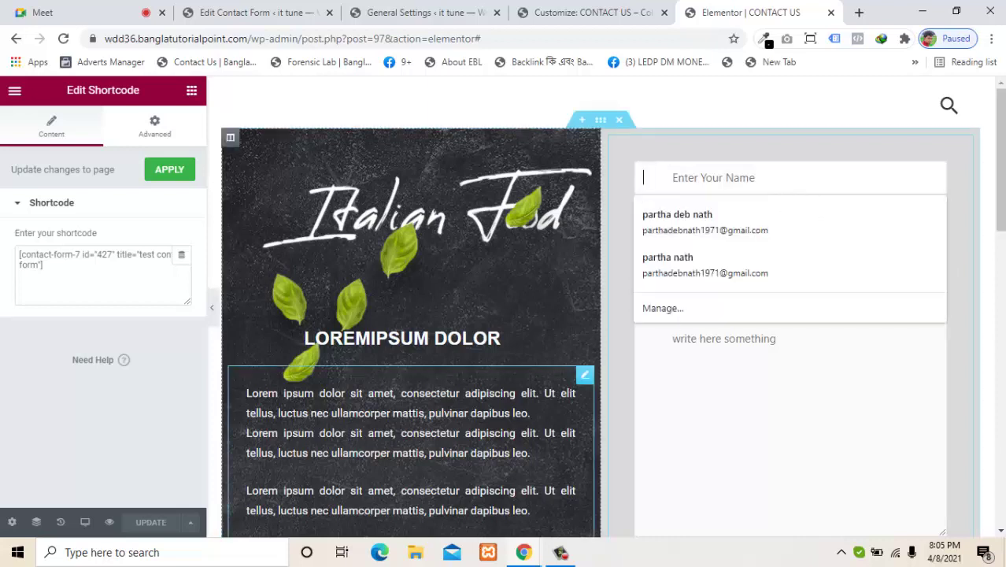
left_click(107, 523)
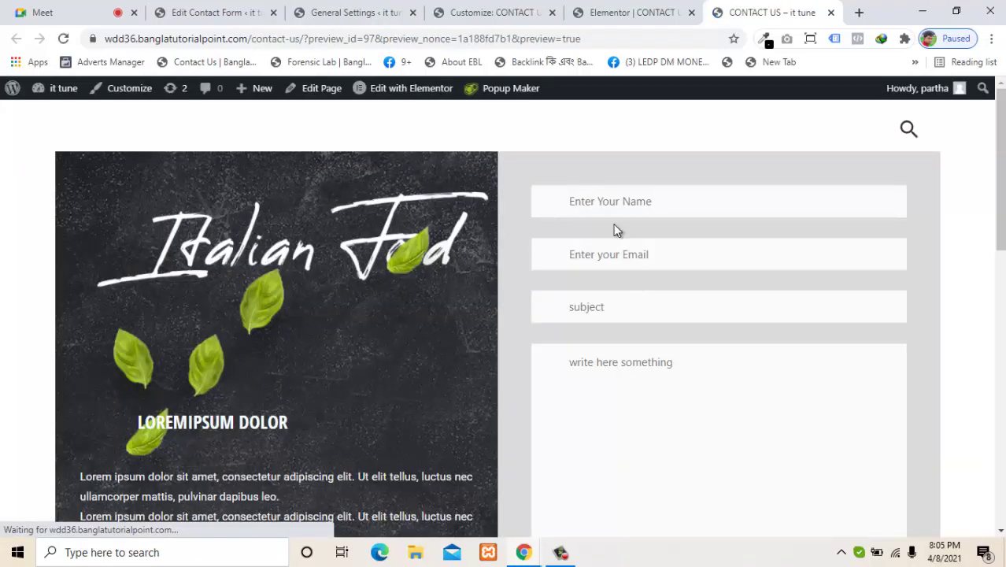
Step: Fill the name and email from a saved suggestion, changing the email's digits to 111
left_click(608, 202)
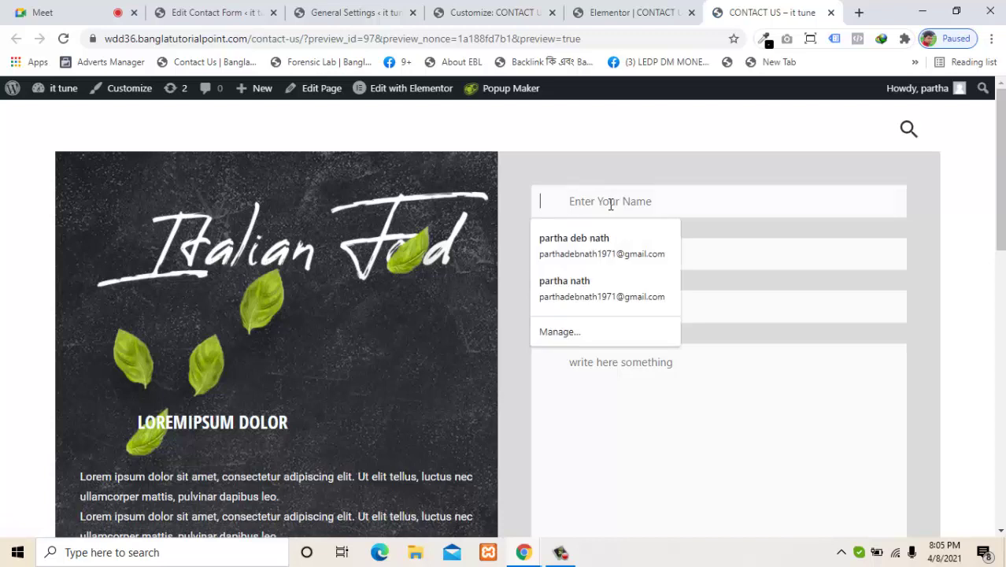
left_click(591, 246)
left_click_drag(704, 264, 494, 270)
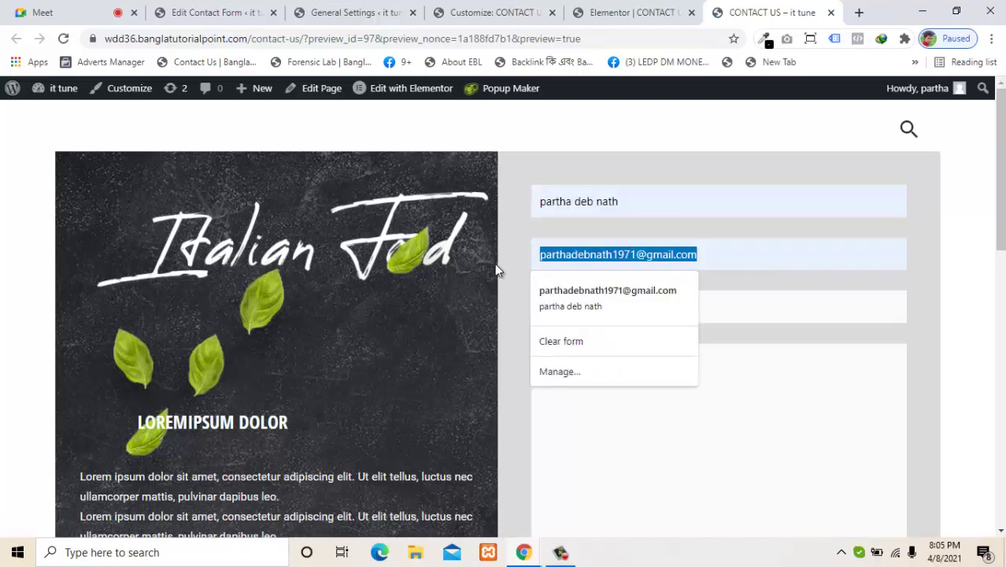
left_click(639, 255)
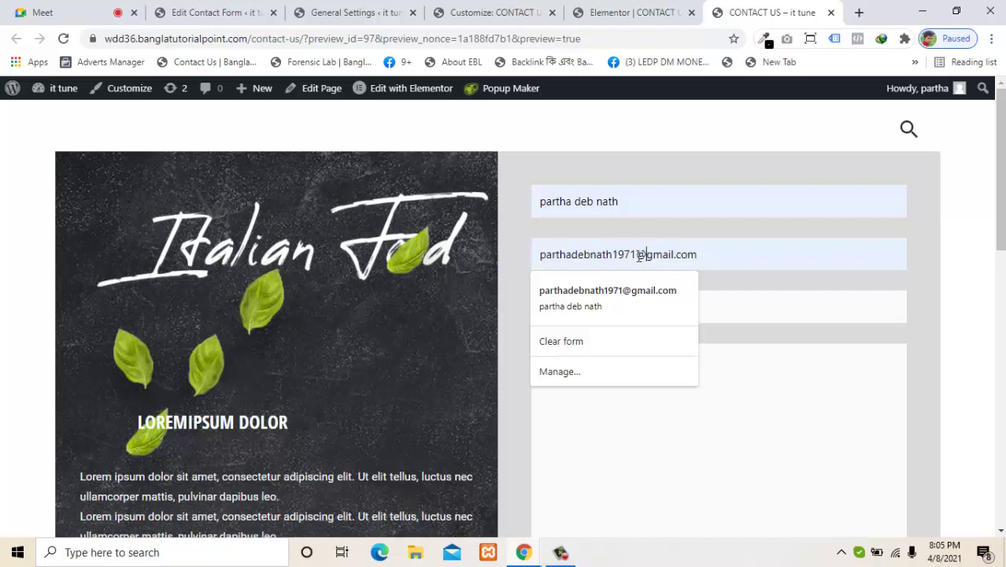
key("BackSpace")
key("BackSpace")
key("BackSpace")
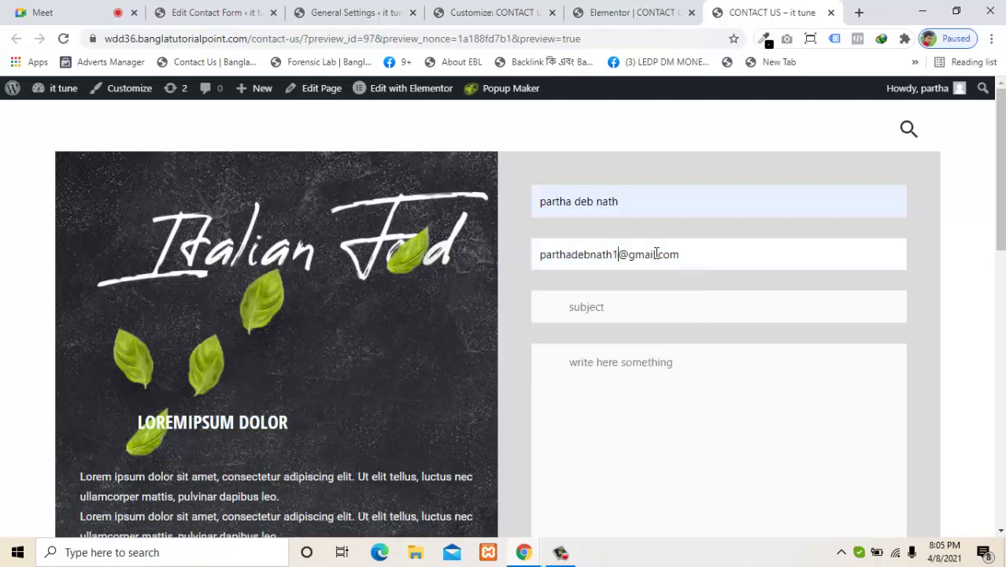
key("BackSpace")
type("111")
Step: Enter a subject about learning WP and a message asking for help learning WP, then send
left_click(649, 306)
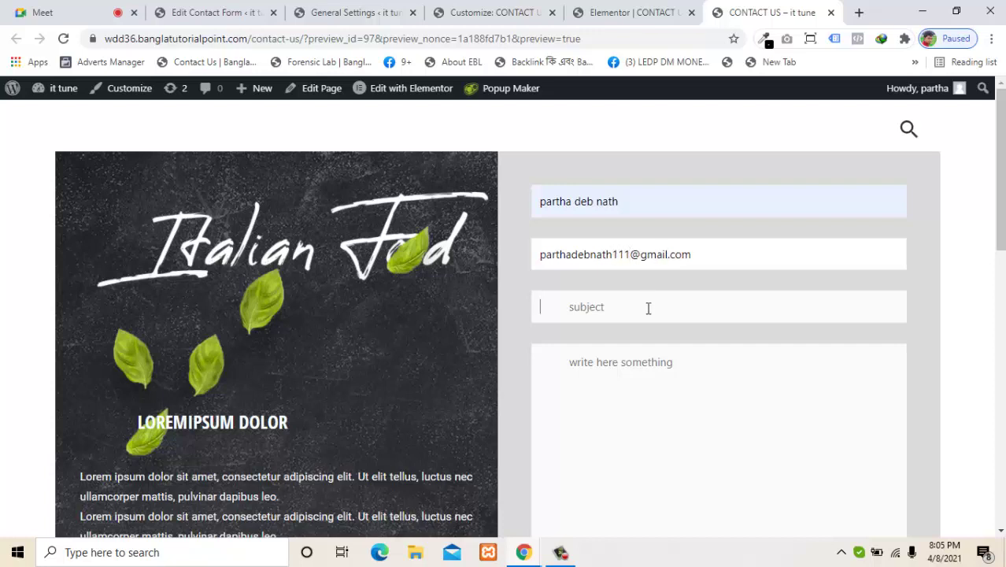
type("twst")
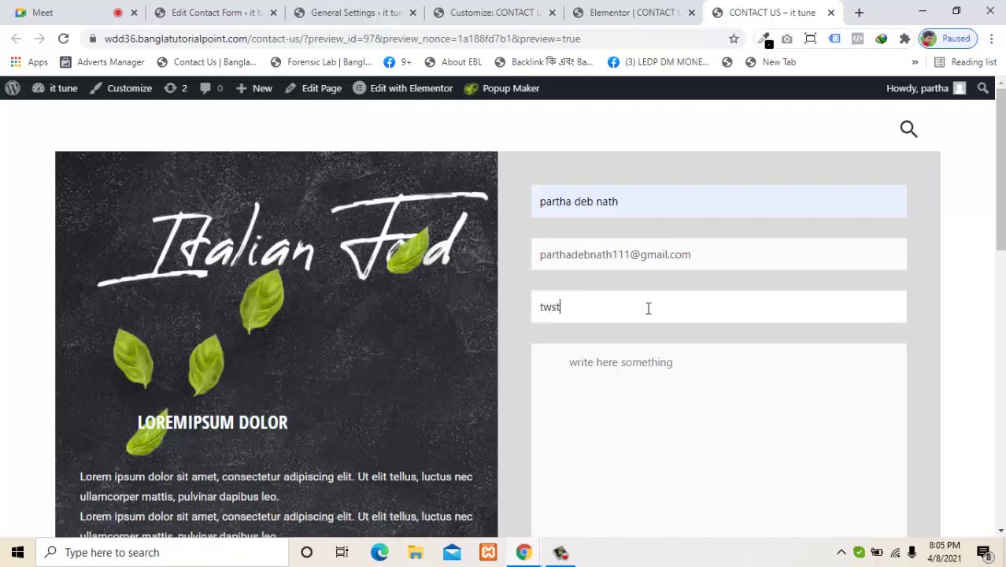
key("BackSpace")
key("BackSpace")
key("BackSpace")
key("BackSpace")
type("i want learn wp")
left_click(658, 377)
type("h")
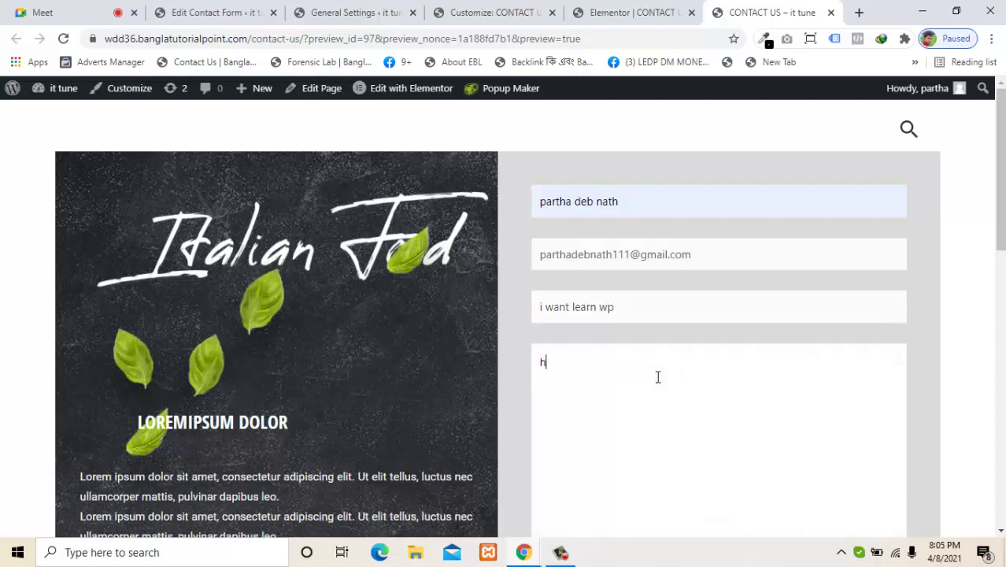
type("i , can you  help you")
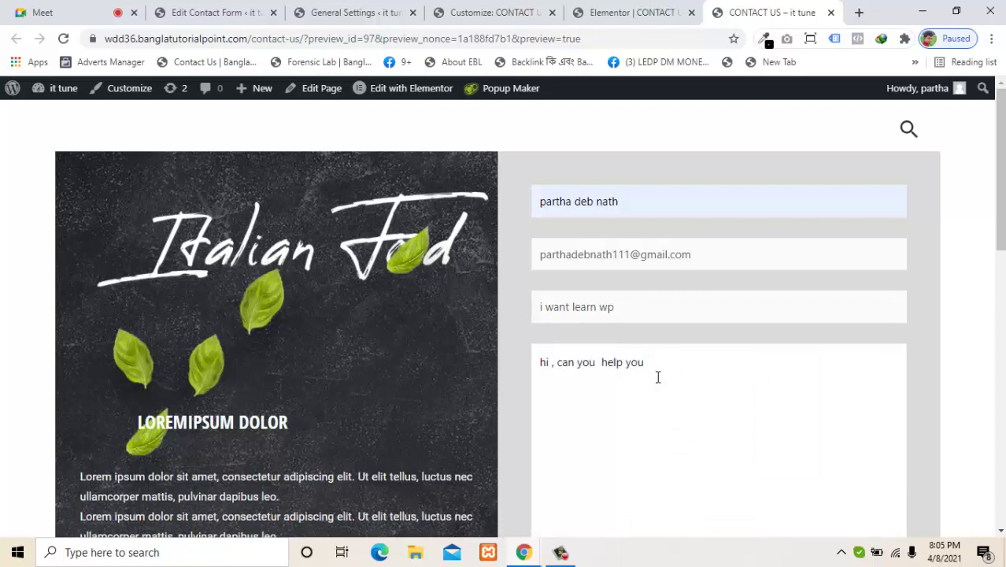
key("BackSpace")
key("BackSpace")
key("BackSpace")
key("BackSpace")
type("me to learn wp.")
scroll(665, 445, "down", 3)
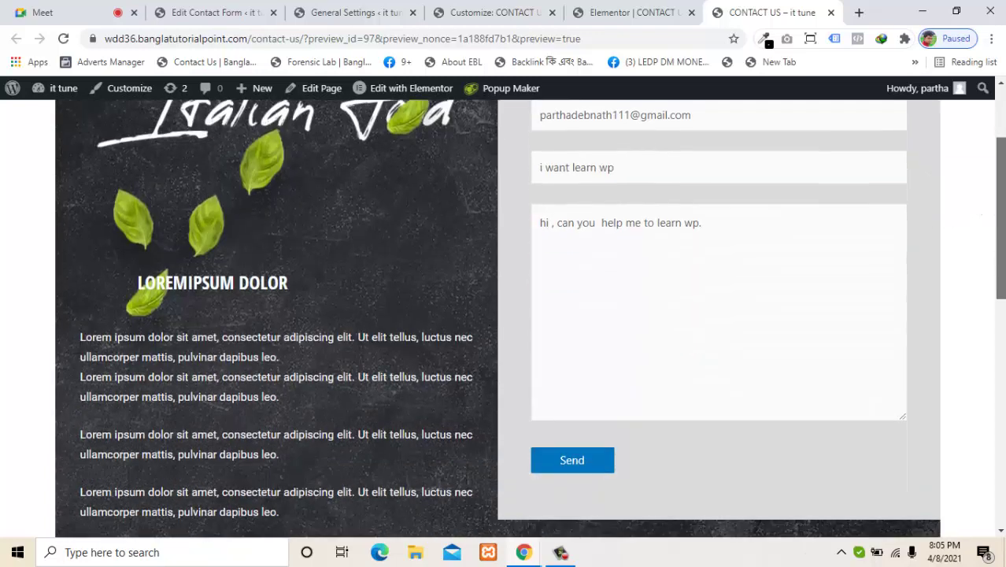
left_click(611, 466)
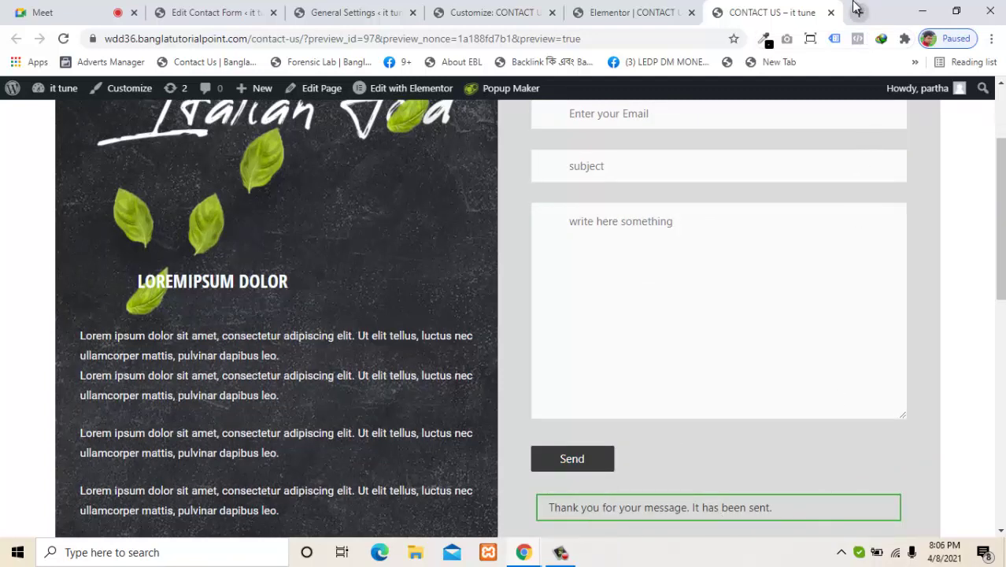
Step: Minimize Chrome, load Gmail in Edge, and check which account is signed in
left_click(926, 14)
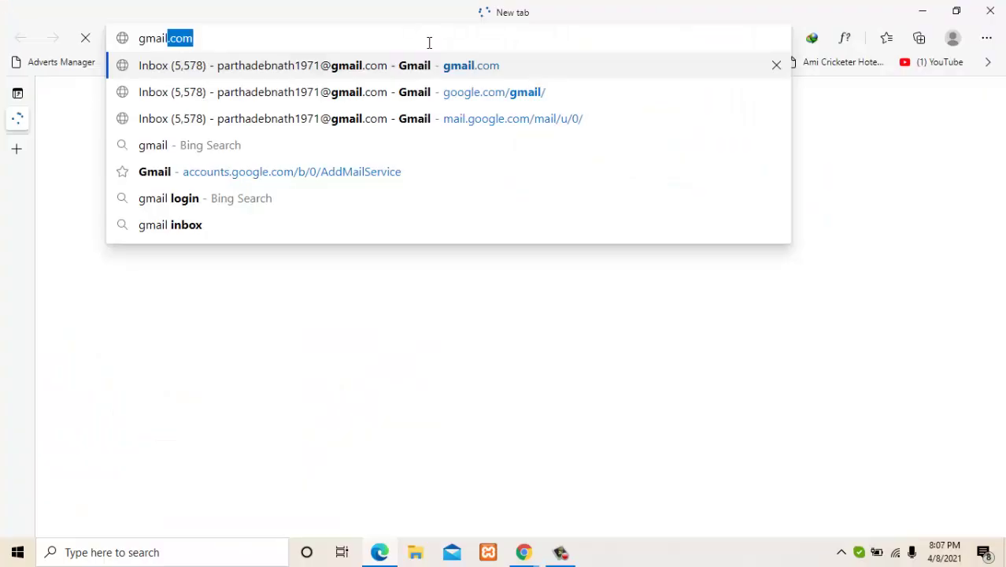
key("Return")
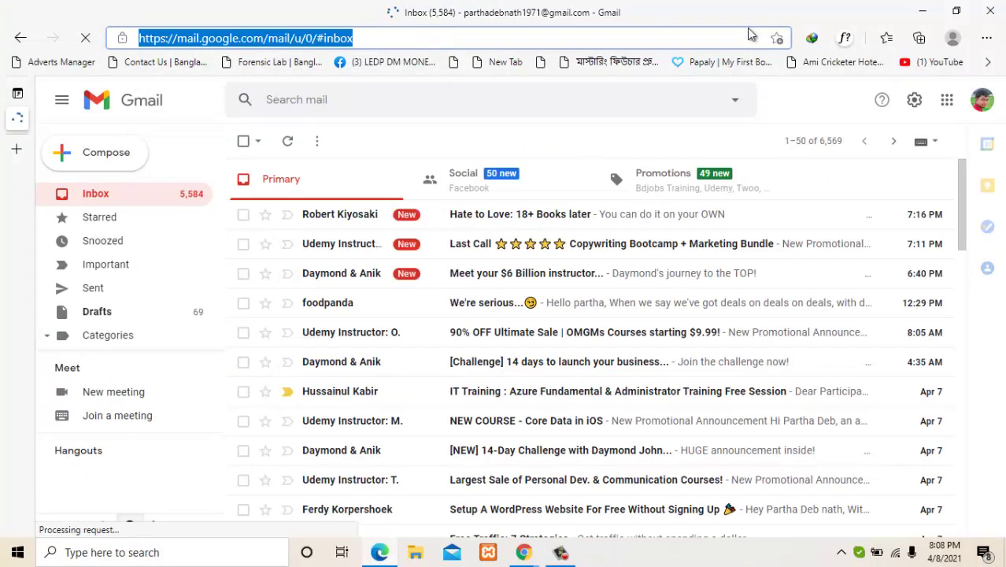
left_click(984, 107)
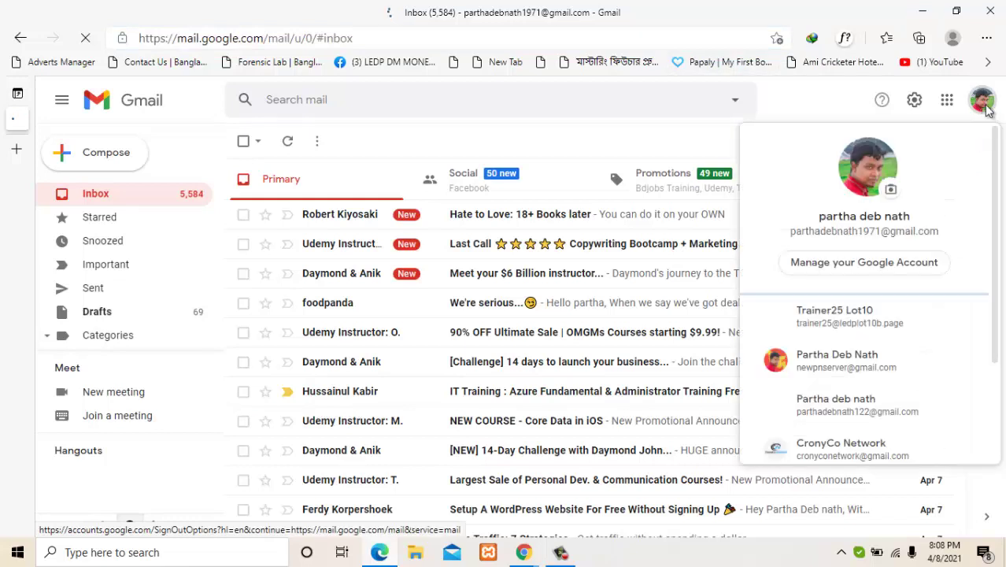
left_click(984, 106)
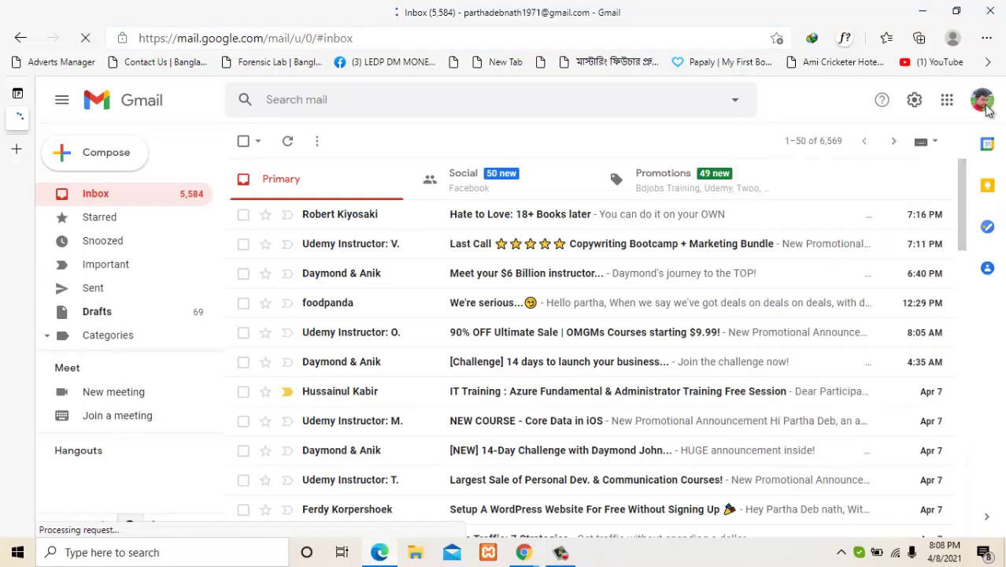
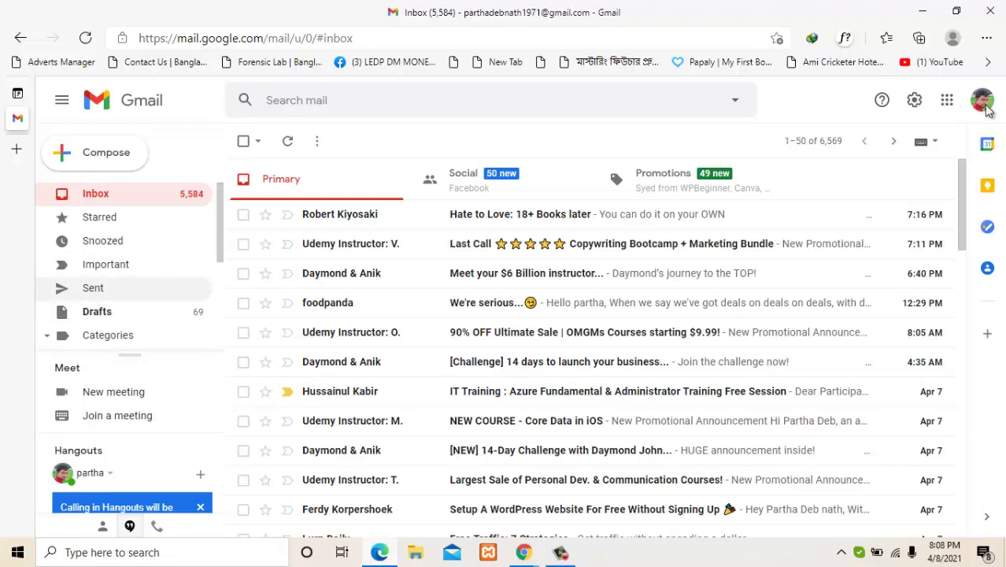
Step: Expand Gmail's label list and open the Spam folder to find the 'i want learn wp' message
scroll(92, 288, "down", 3)
left_click(93, 339)
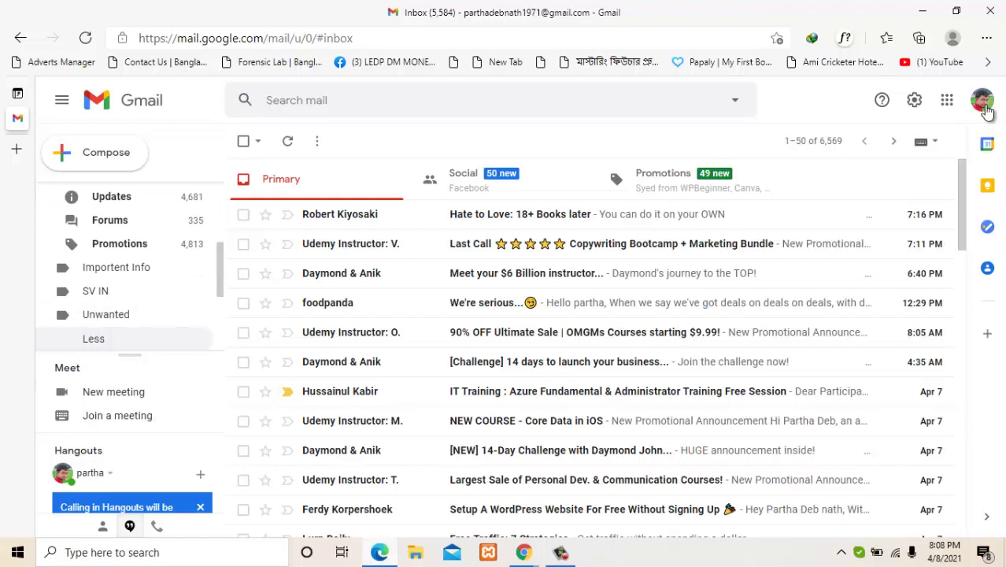
scroll(126, 268, "down", 2)
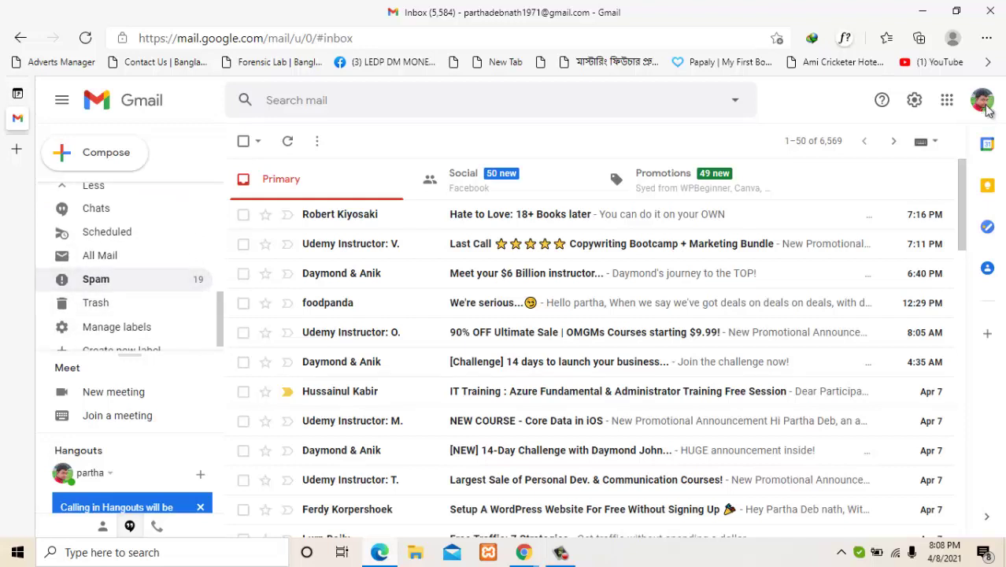
left_click(97, 279)
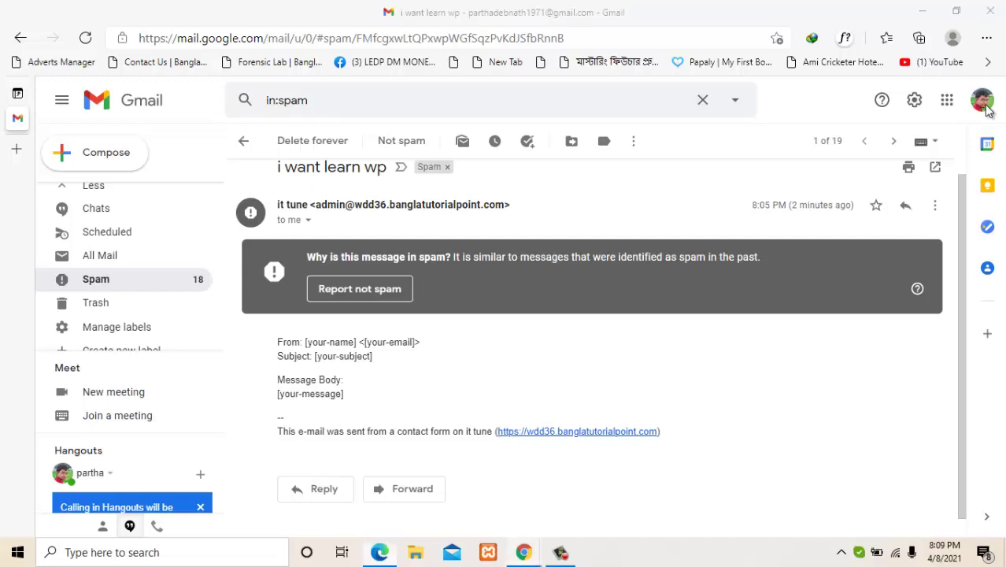
Step: Highlight the email's unfilled From, Subject and Message Body placeholder lines, then return to the contact form editor
left_click(524, 553)
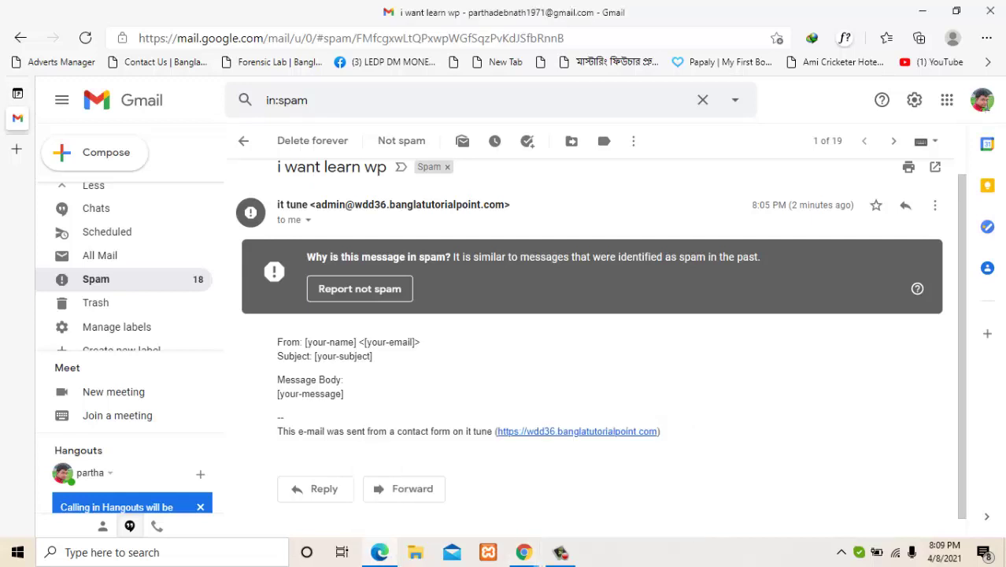
left_click_drag(277, 342, 344, 380)
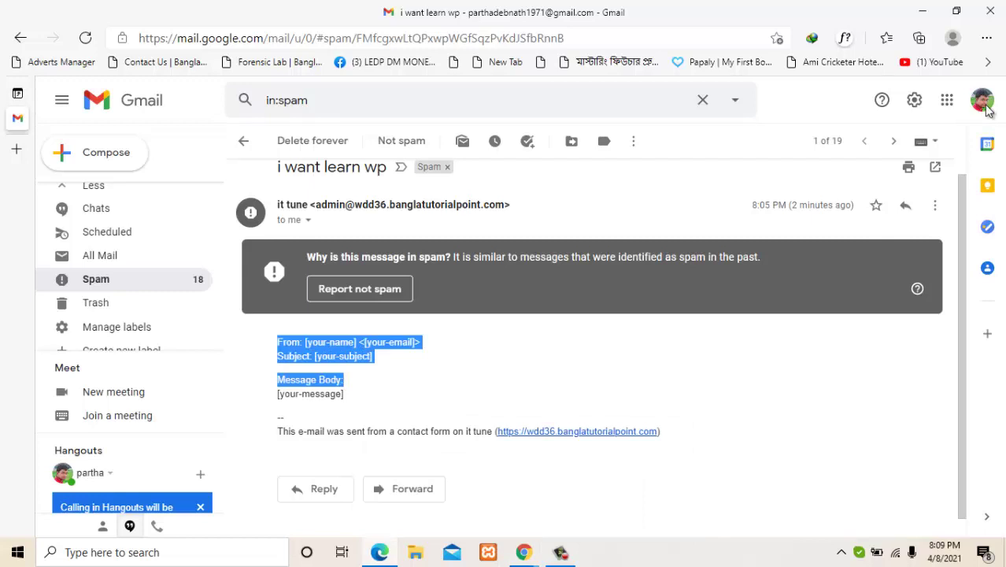
left_click(440, 380)
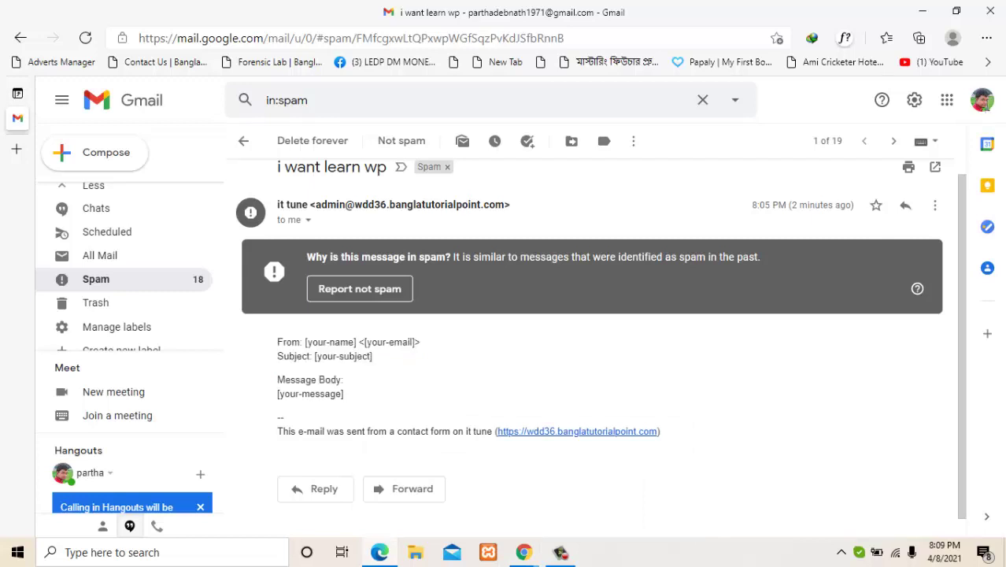
left_click_drag(662, 432, 278, 340)
left_click(409, 381)
left_click(381, 386)
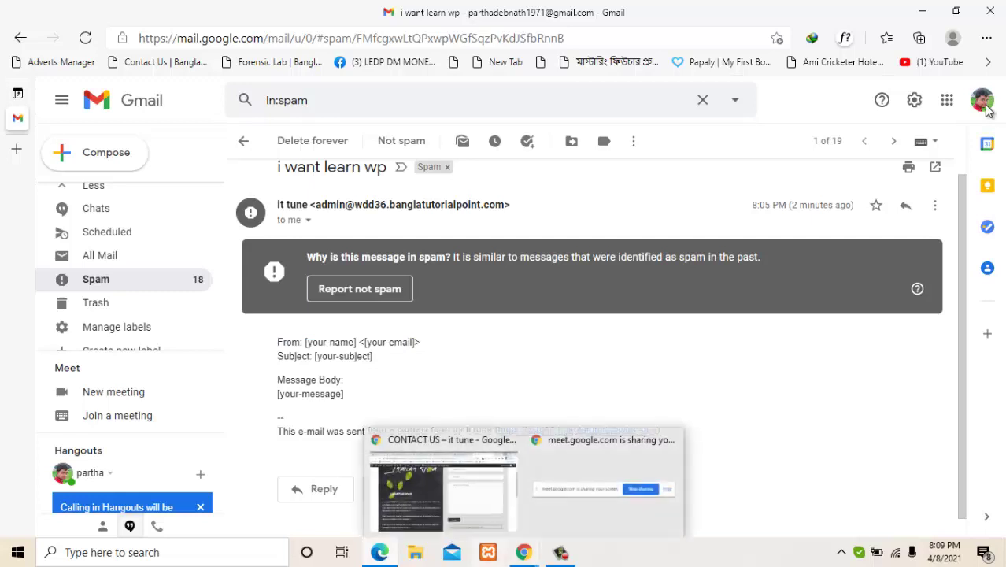
key("super+5")
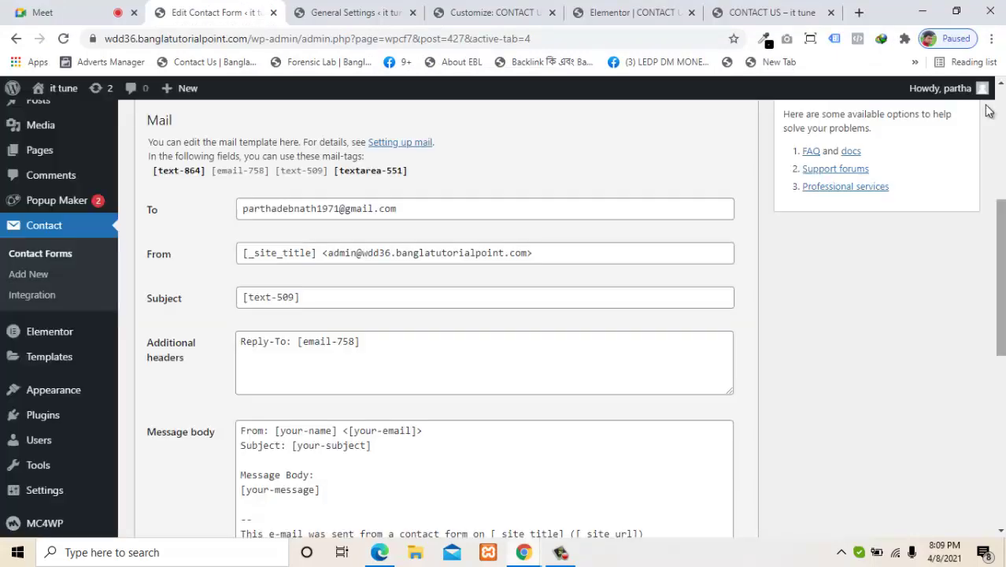
scroll(989, 111, "down", 2)
scroll(989, 111, "up", 1)
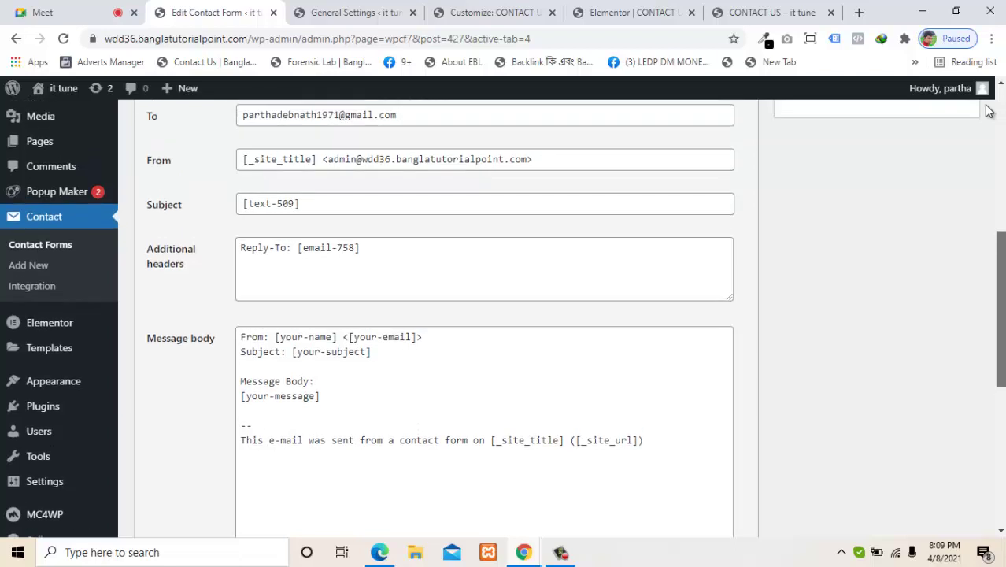
scroll(989, 111, "up", 1)
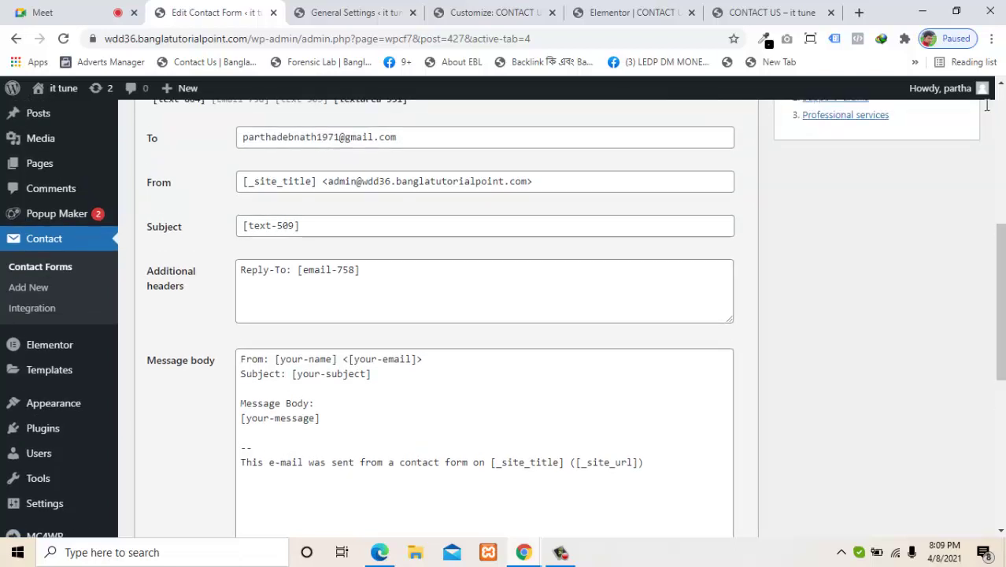
scroll(989, 111, "up", 1)
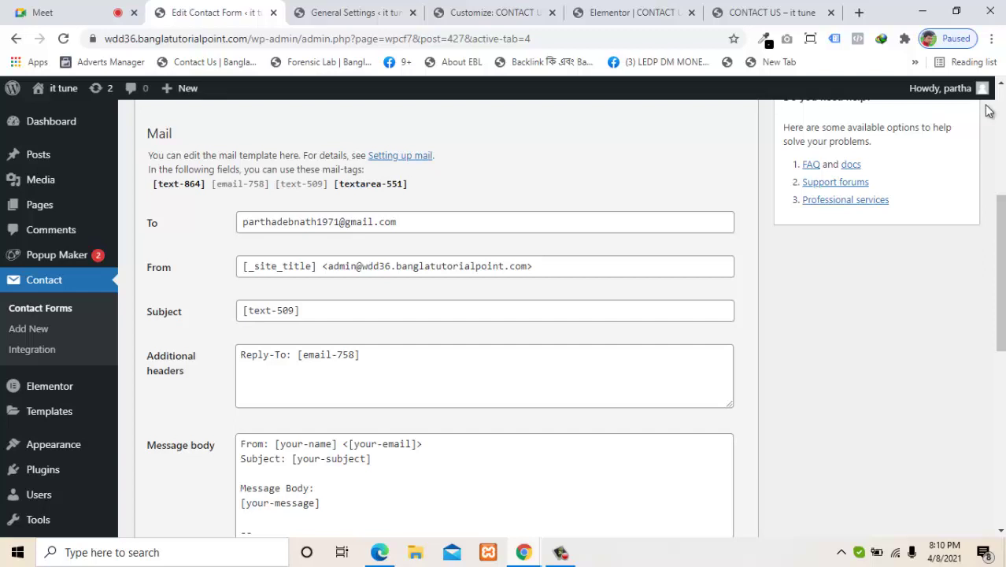
mouse_move(366, 169)
left_mouse_down()
mouse_move(402, 156)
mouse_move(408, 184)
left_mouse_up()
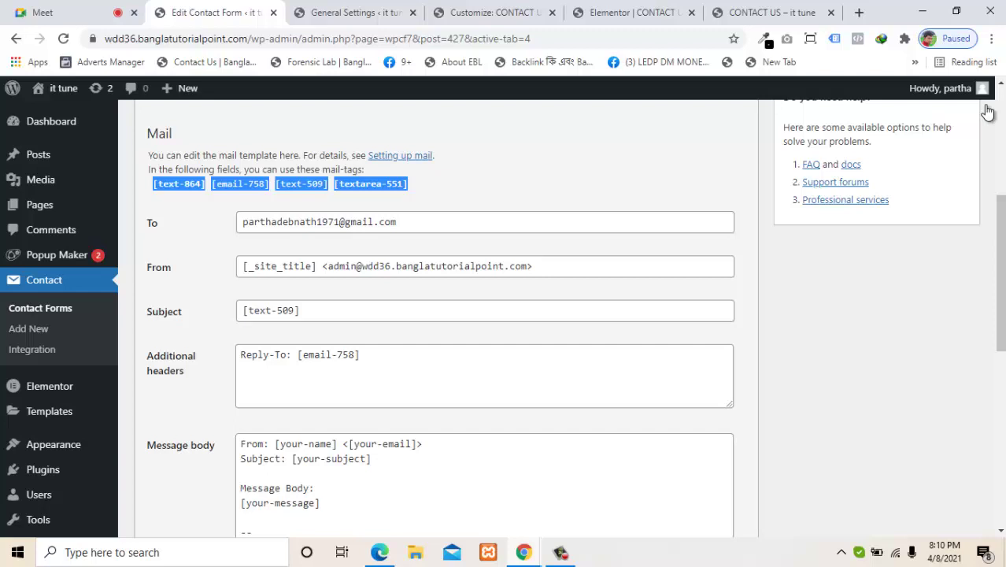
right_click(414, 188)
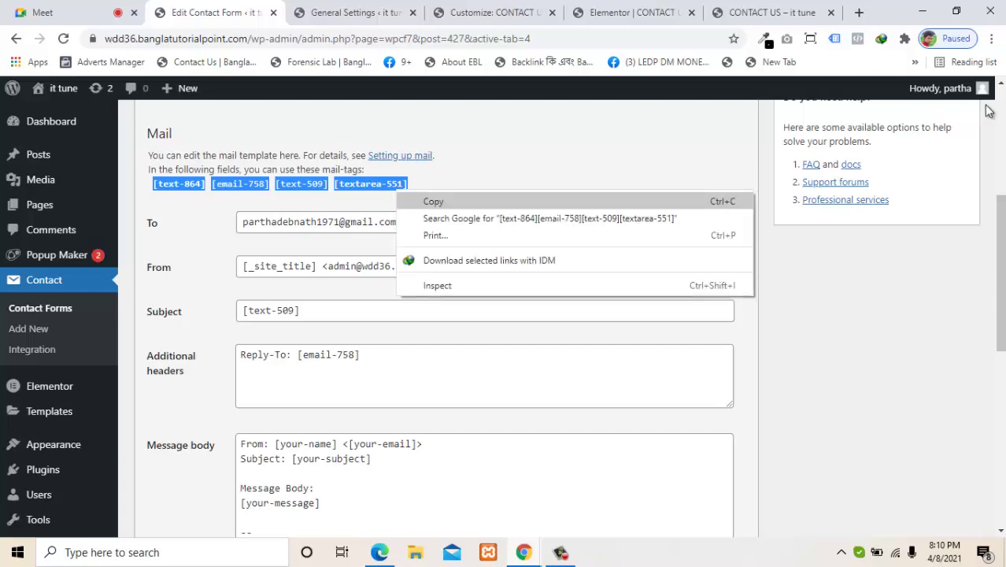
left_click(441, 200)
left_click_drag(1000, 252, 1000, 276)
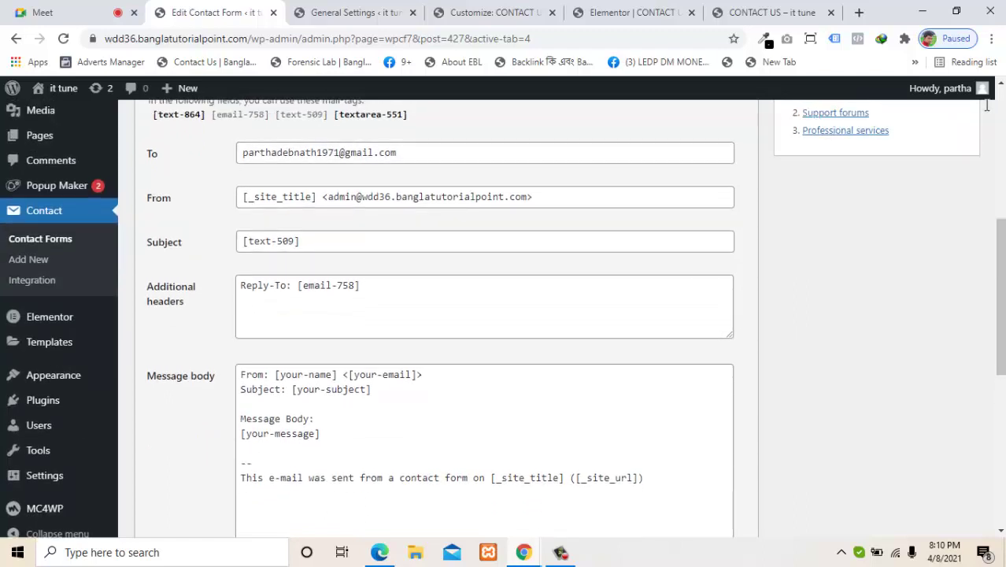
Step: Paste the mail-tags into the message body, putting [text-864], [email-758], [text-509] and [textarea-551] on separate lines
left_click(322, 434)
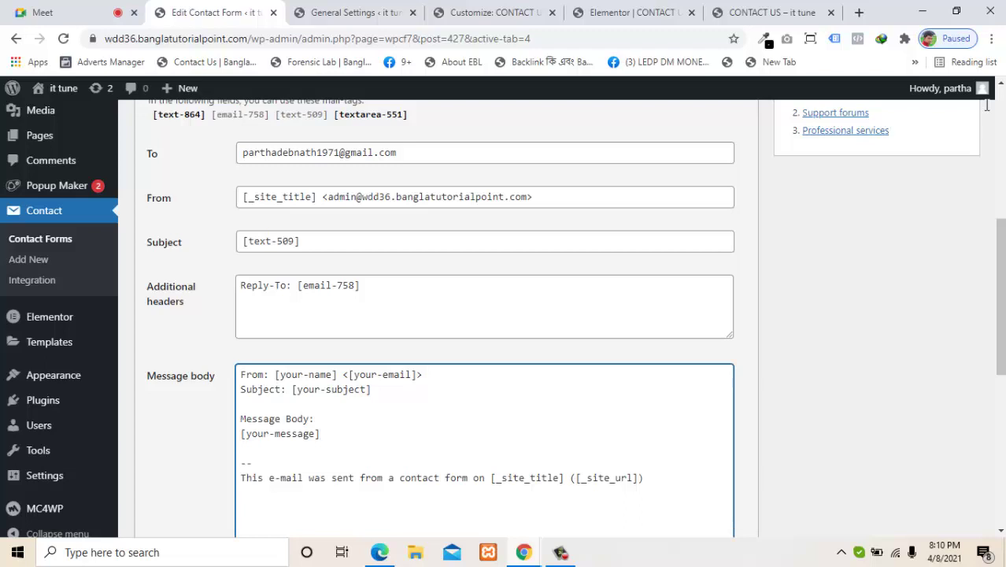
key("Return")
key("Return")
key("Return")
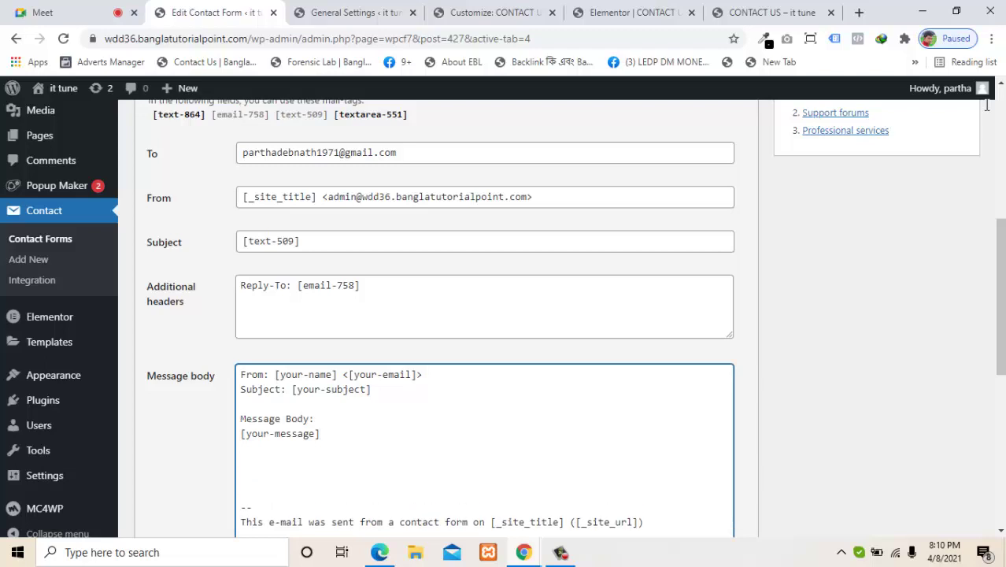
type("[text-864][email-758][text-509][textarea-551]")
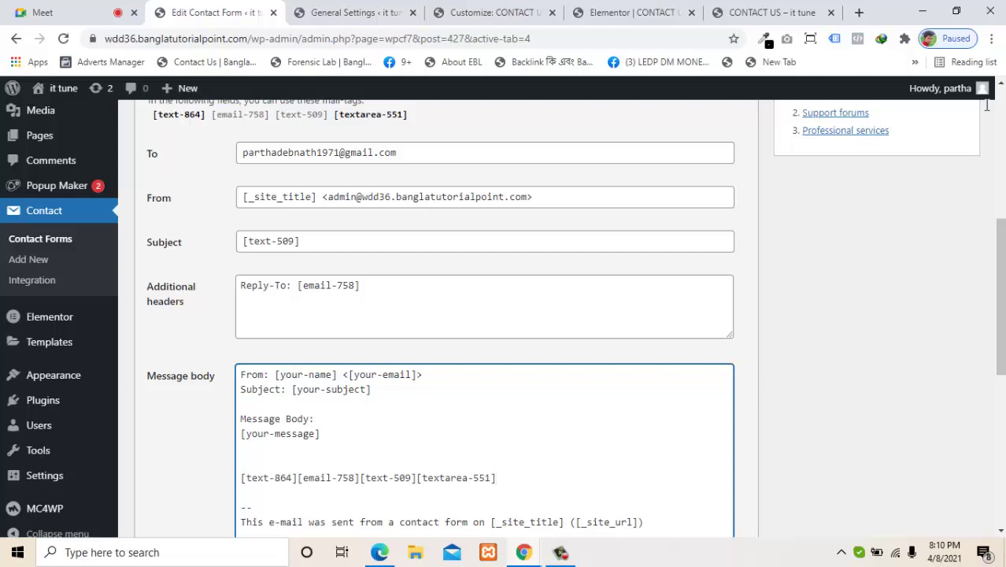
left_click(297, 478)
key("Return")
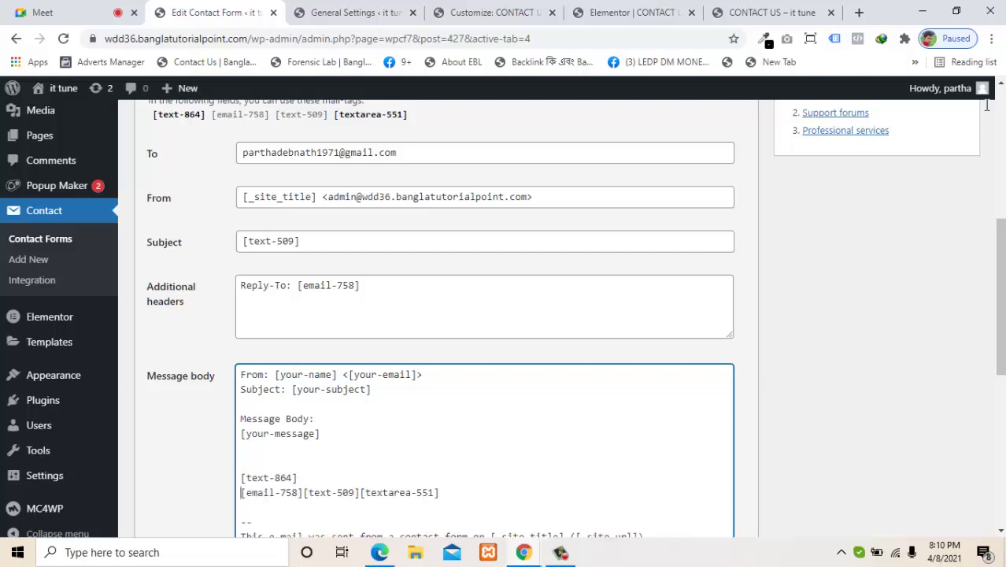
left_click(303, 493)
key("Return")
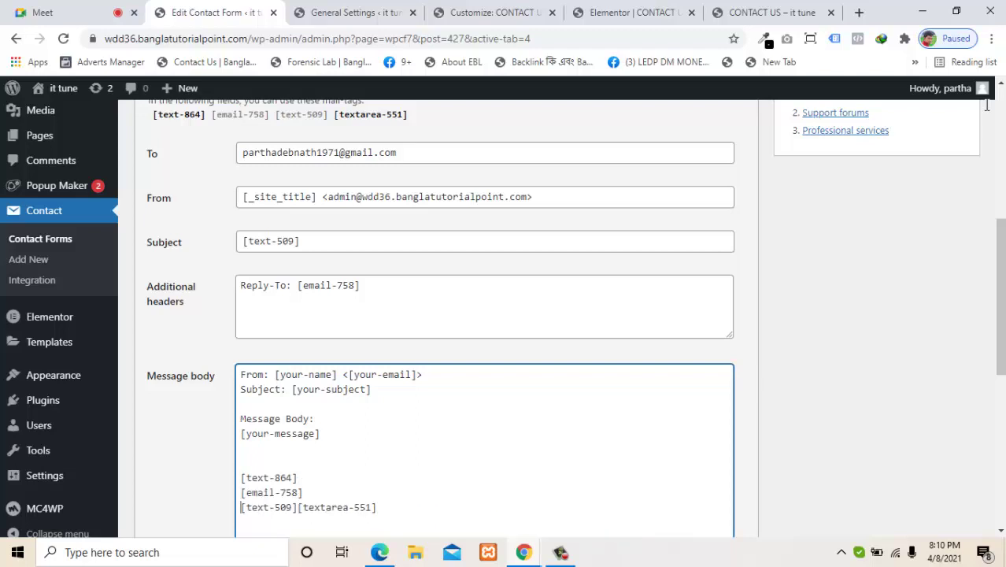
left_click(297, 508)
key("Return")
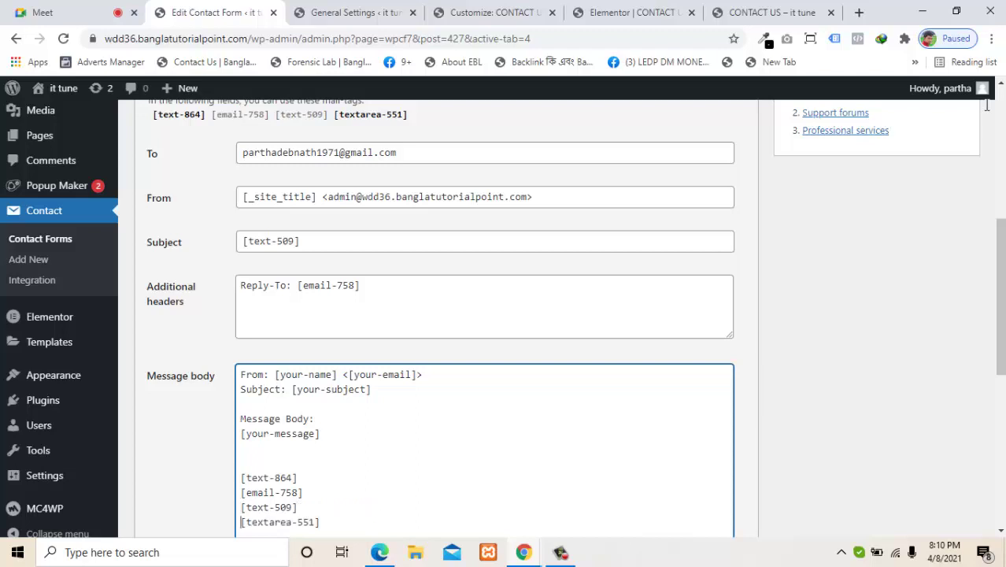
Step: Label the tag lines with Name:, EMail user Name and subject, moving the From: label before [email-758]
left_click_drag(268, 375, 241, 375)
key("ctrl+c")
key("BackSpace")
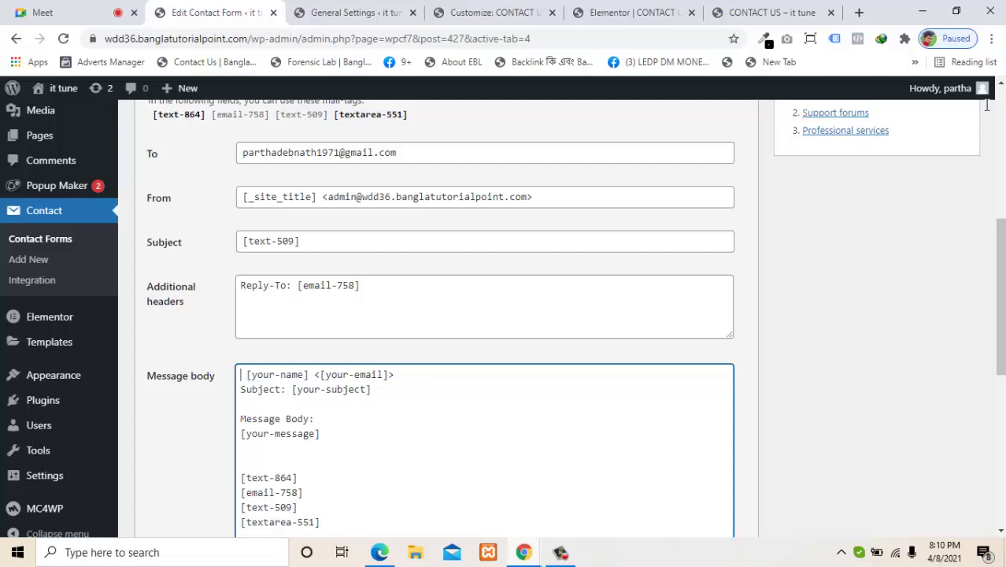
left_click(241, 493)
key("ctrl+v")
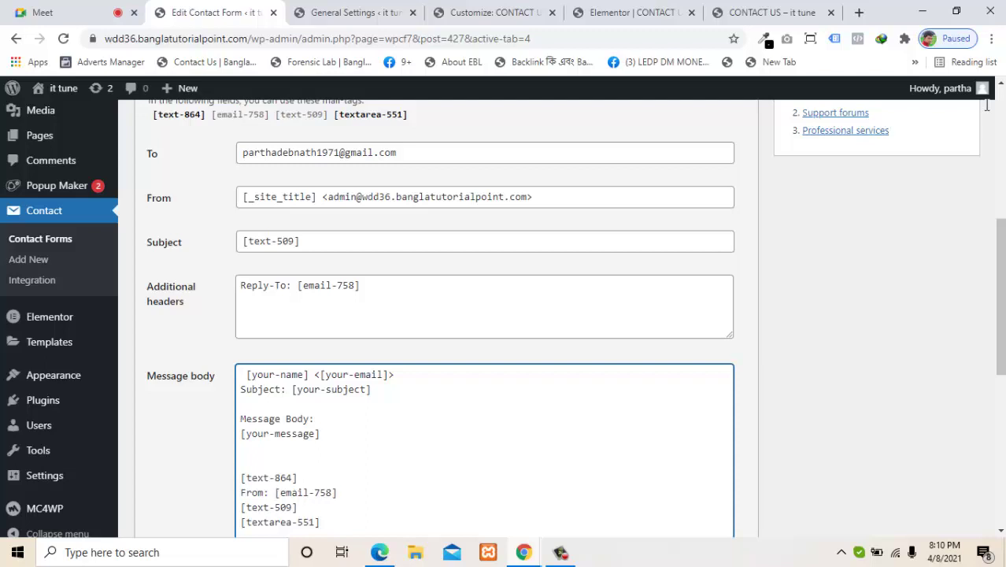
key("Up")
key("Home")
type("Name")
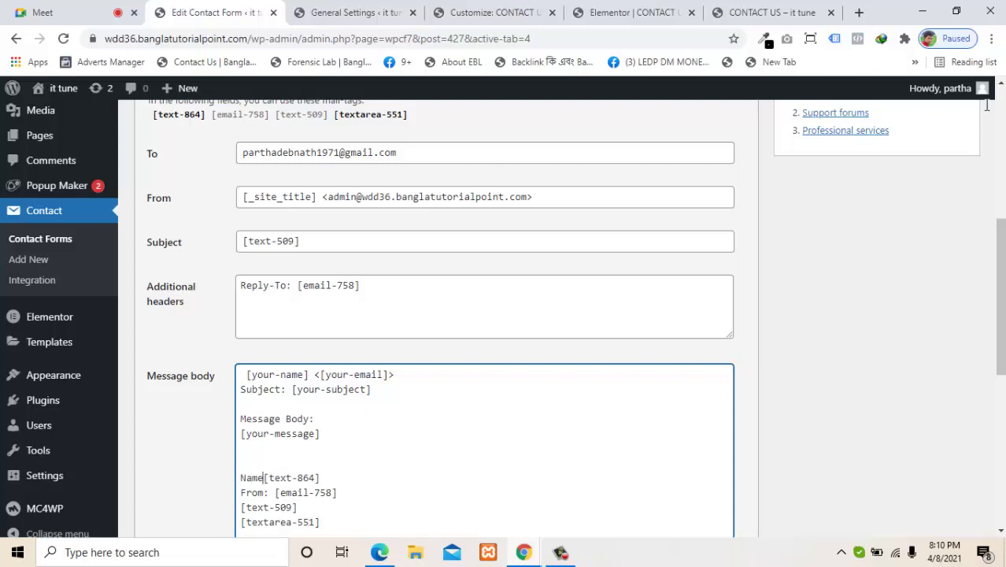
type(":")
key("Left")
key("Left")
key("Left")
key("Left")
type("EMail ")
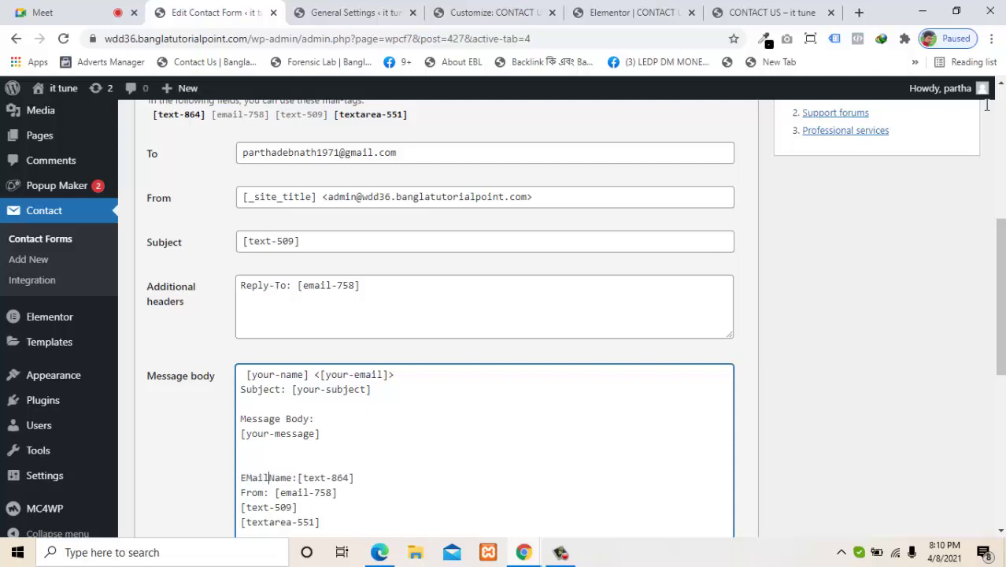
type("user na")
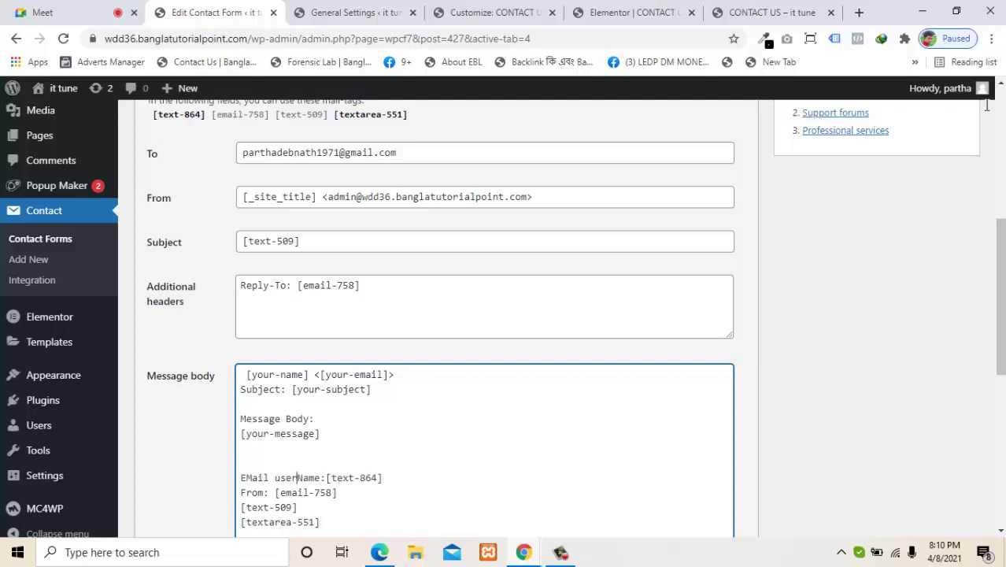
type("me")
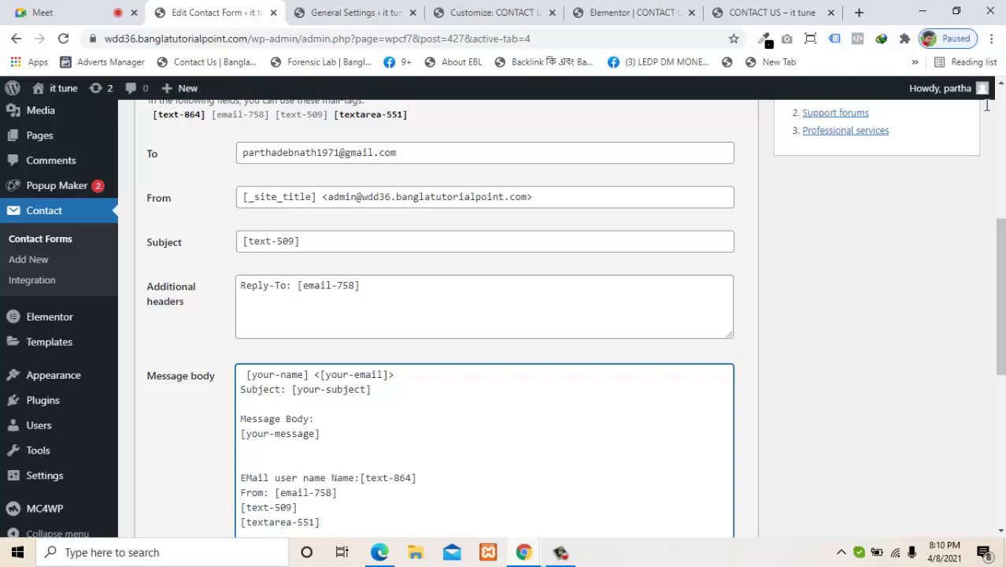
key("BackSpace")
key("BackSpace")
key("BackSpace")
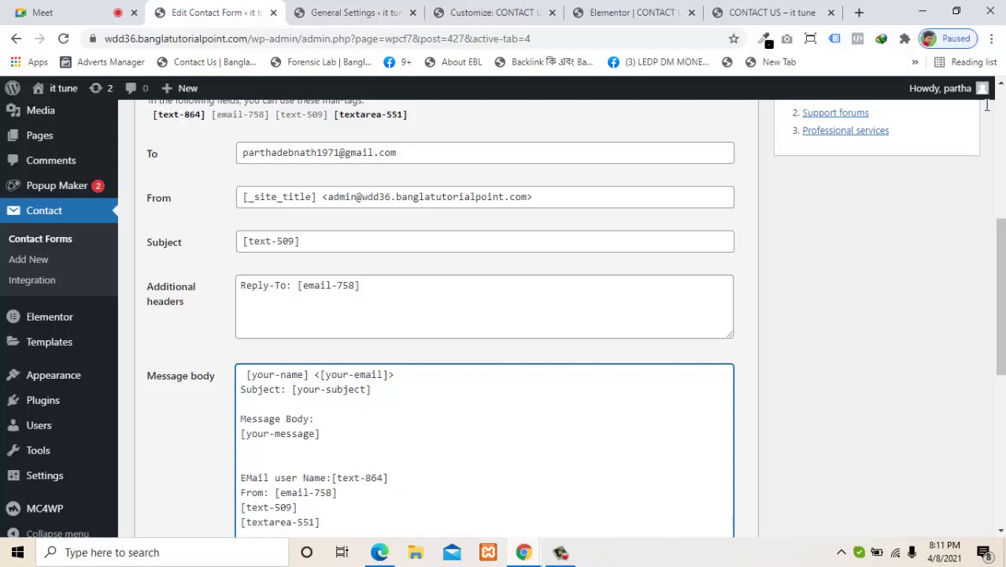
type("sub")
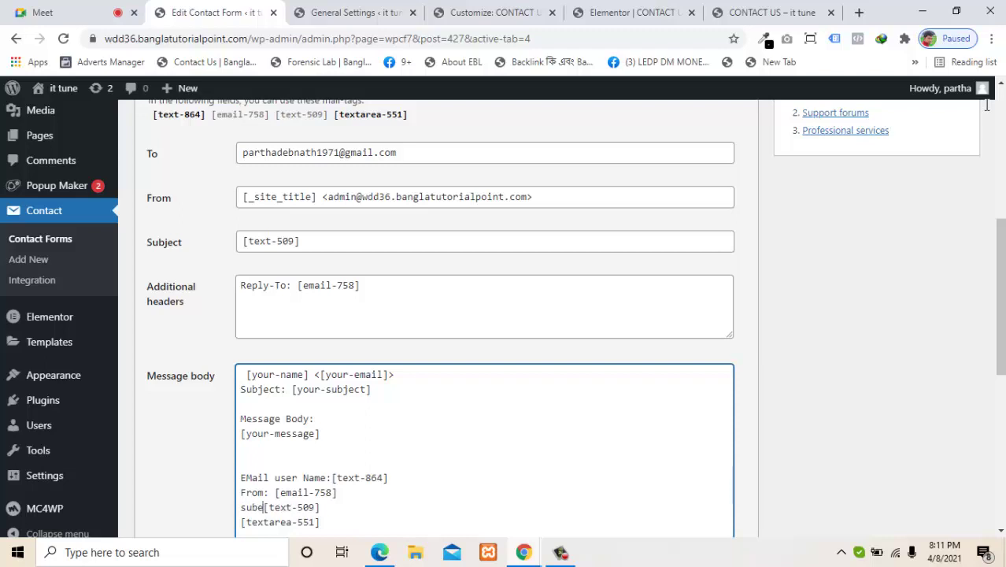
type("ject")
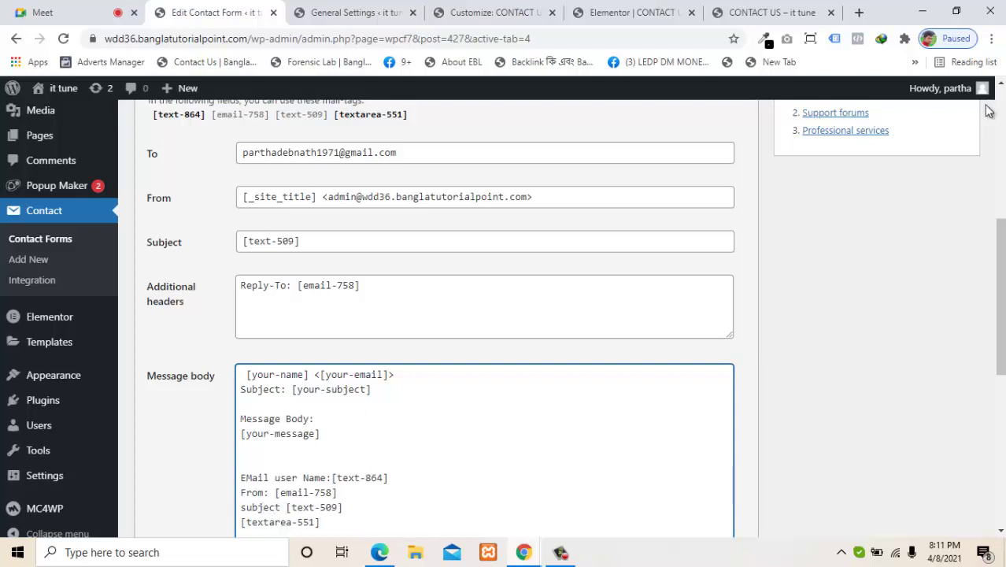
Step: Cut the 'Message Body:' label and paste it on a new line after the subject line
scroll(990, 111, "down", 1)
scroll(990, 111, "down", 1)
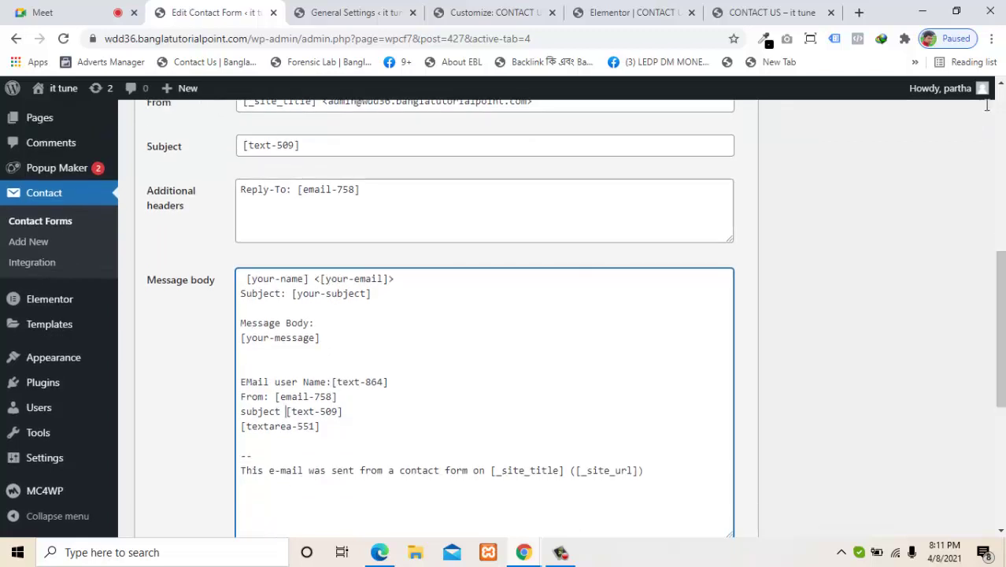
left_click_drag(314, 323, 238, 323)
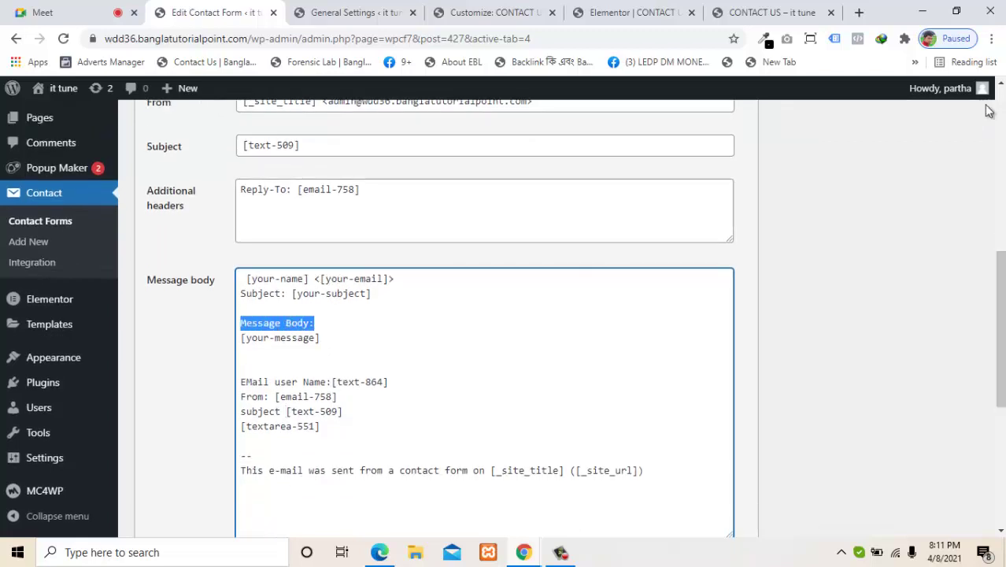
key("ctrl+x")
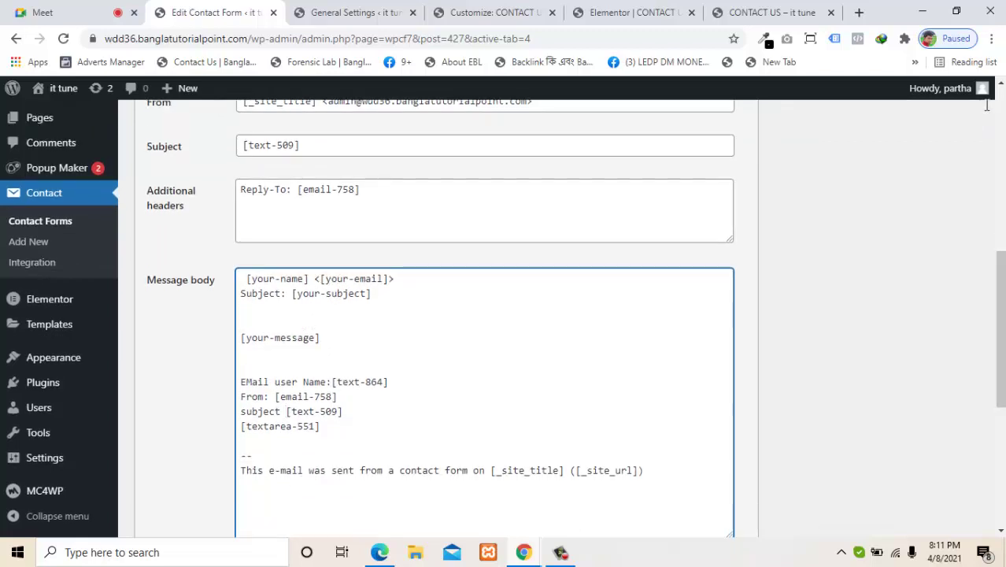
left_click(343, 412)
key("Return")
key("ctrl+v")
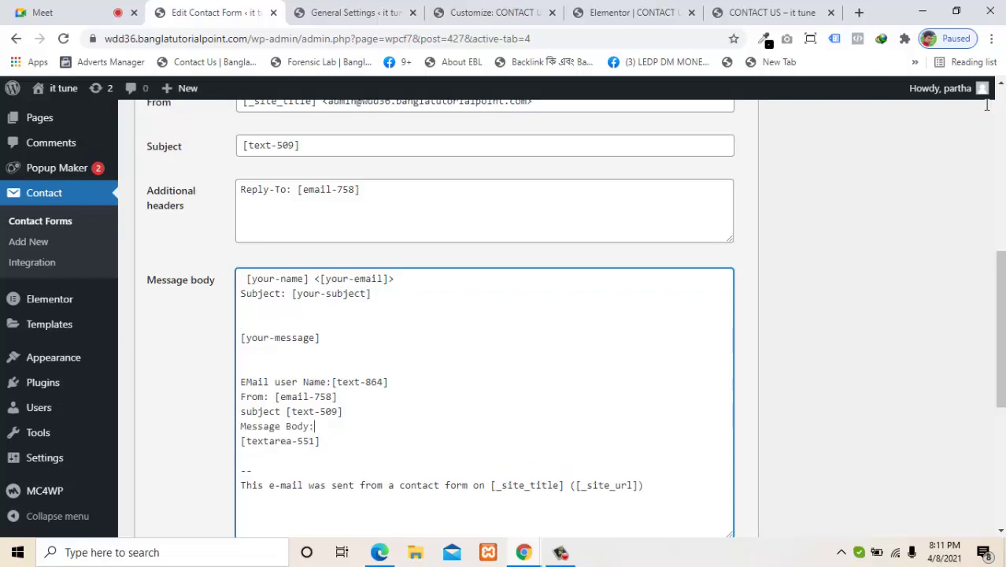
Step: Delete the default name, subject and message lines and the leftover blank line
left_click_drag(319, 338, 240, 279)
key("BackSpace")
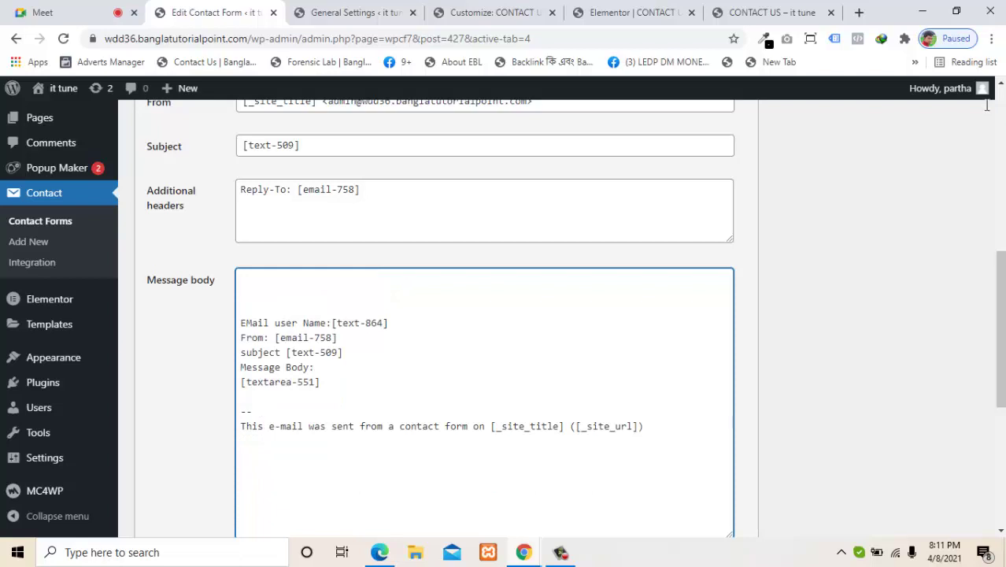
key("Down")
key("Down")
key("Down")
key("BackSpace")
key("BackSpace")
key("BackSpace")
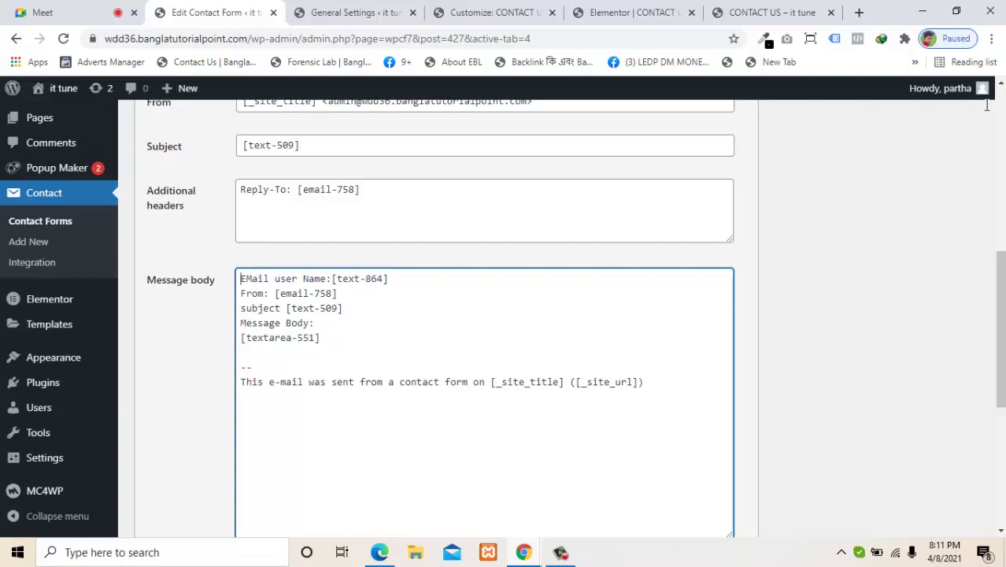
Step: Delete the 'This e-mail was sent from a contact form' footer line, leaving only '--'
key("Down")
key("Down")
key("Down")
key("Down")
key("Down")
key("Down")
key("shift+Right")
key("shift+Right")
key("shift+Right")
key("shift+Right")
key("shift+Right")
key("shift+Right")
key("shift+Right")
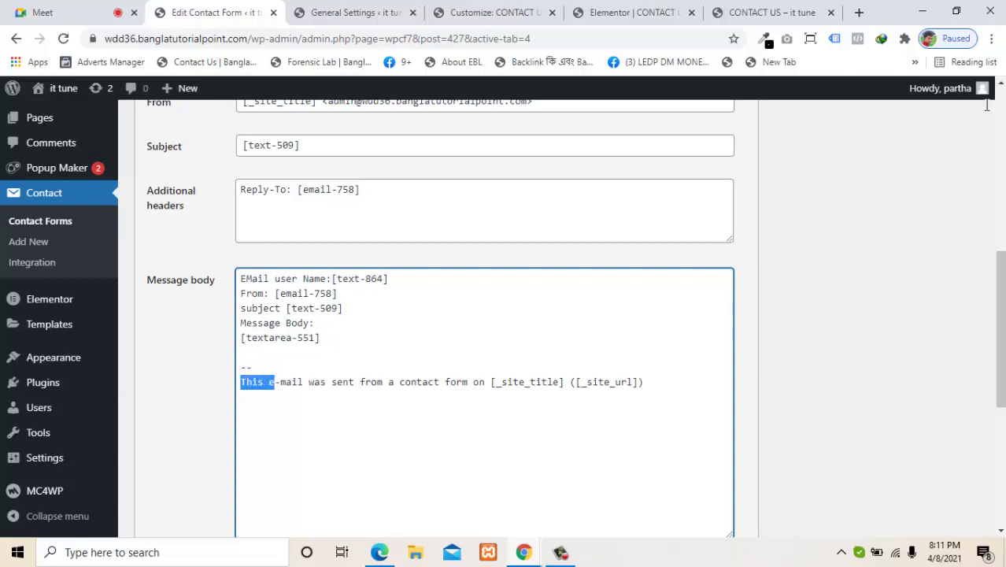
key("shift+Right")
key("shift+Right")
key("shift+Right")
key("shift+Right")
key("shift+Right")
key("shift+Right")
key("shift+Right")
key("shift+Right")
key("shift+Right")
key("shift+Right")
key("shift+Right")
key("shift+Right")
key("shift+Right")
key("shift+Right")
key("shift+Right")
key("shift+Right")
key("shift+Right")
key("shift+Right")
key("shift+Right")
key("shift+Right")
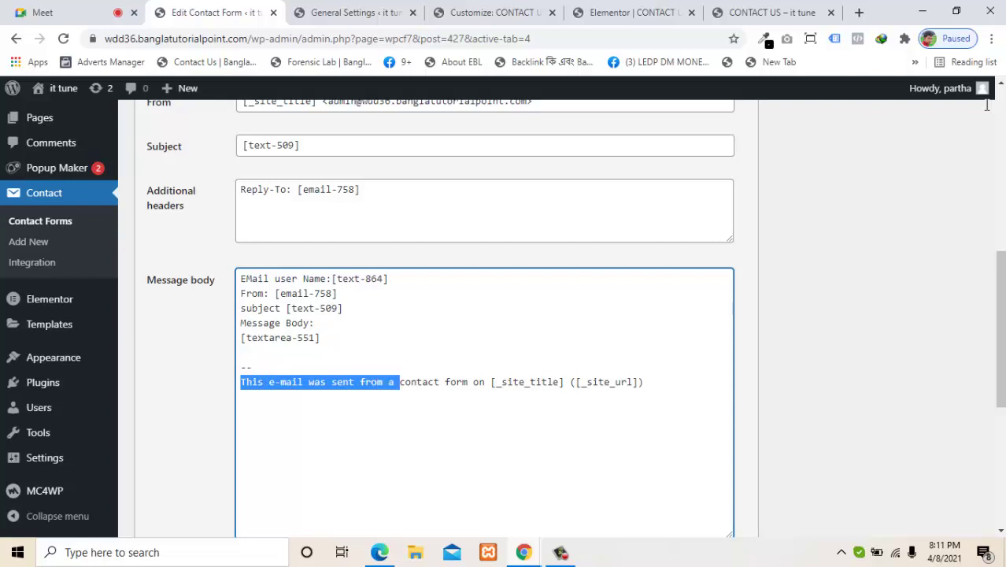
key("ctrl+Right")
key("ctrl+Right")
key("ctrl+Right")
key("ctrl+shift+Right")
key("ctrl+shift+Right")
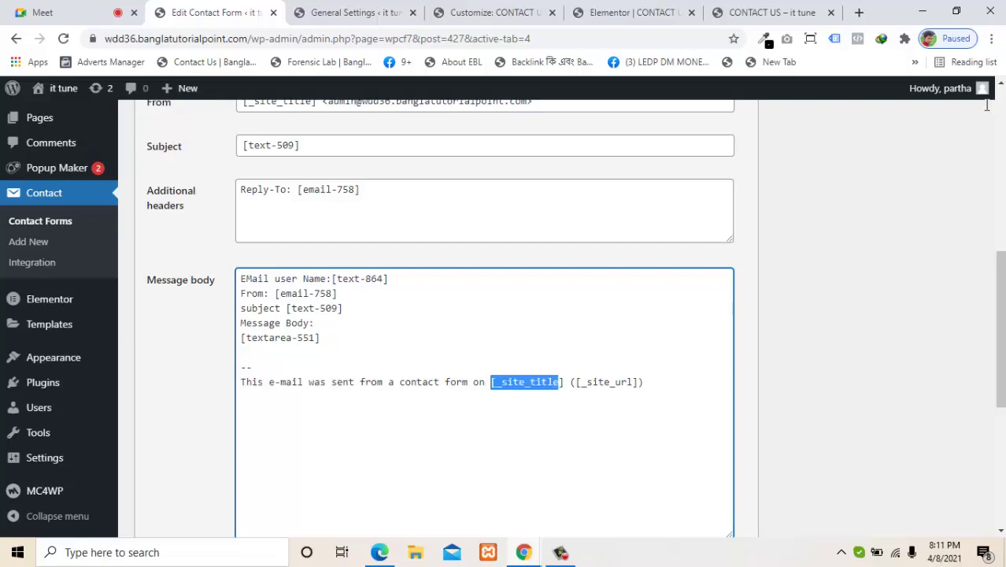
key("End")
key("shift+Left")
key("shift+Left")
key("shift+Left")
key("shift+Left")
key("shift+Left")
key("shift+Left")
key("shift+Left")
key("shift+Left")
key("shift+Left")
key("shift+Left")
key("shift+Left")
key("shift+Left")
key("shift+Left")
key("shift+Left")
key("shift+Left")
key("shift+Left")
key("shift+Left")
key("shift+Left")
key("shift+Left")
key("shift+Left")
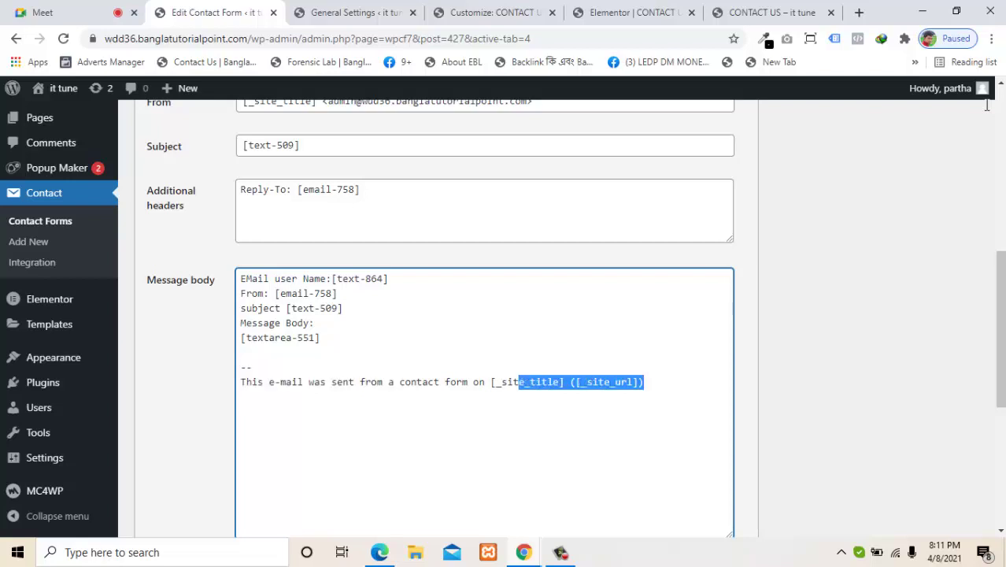
key("Right")
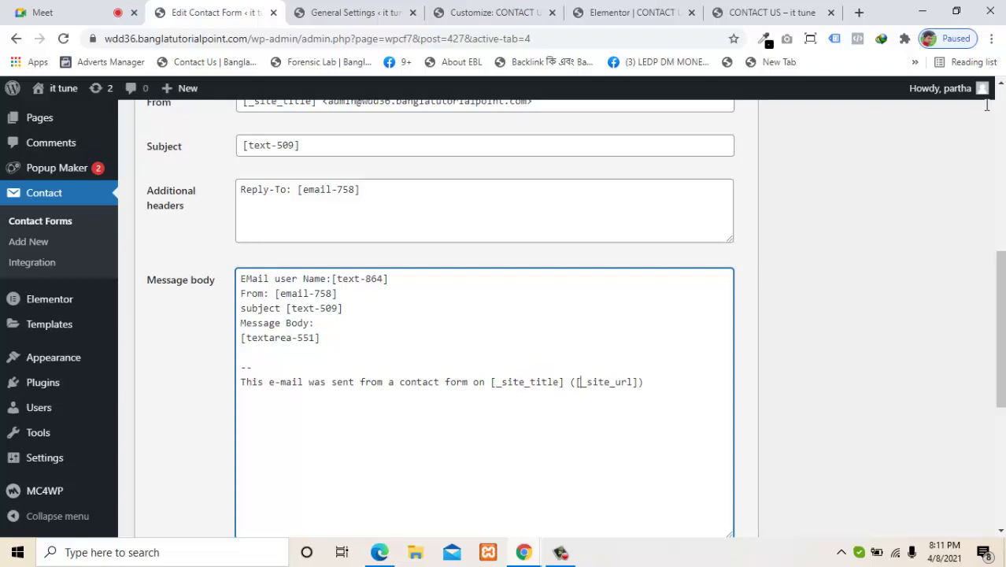
key("shift+End")
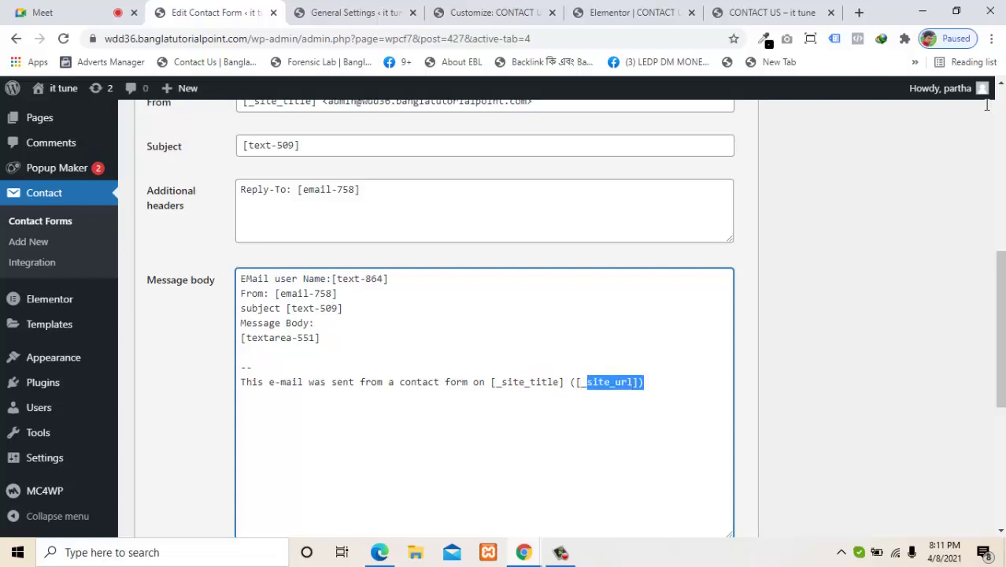
key("Right")
key("Left")
key("Left")
key("Home")
key("shift+End")
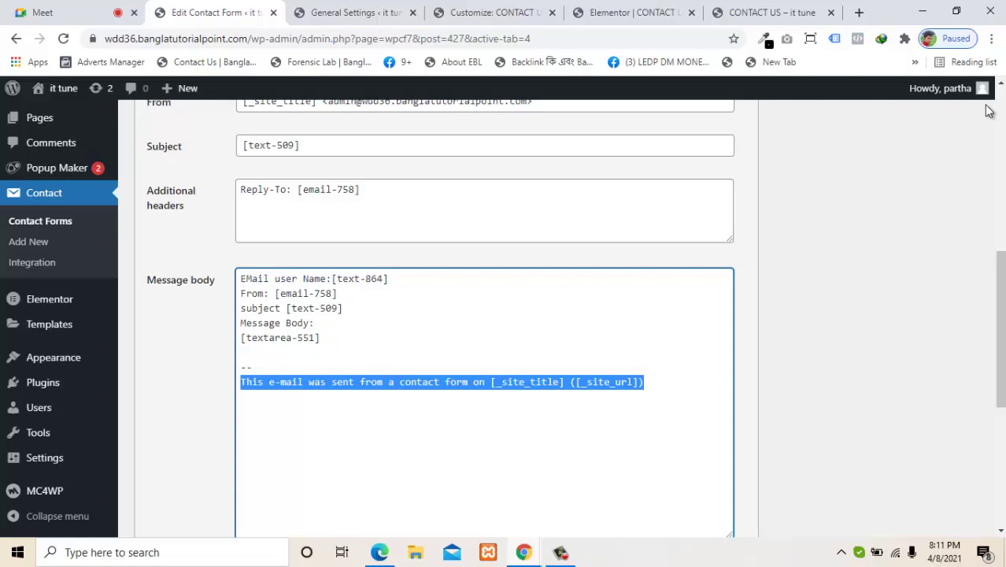
key("BackSpace")
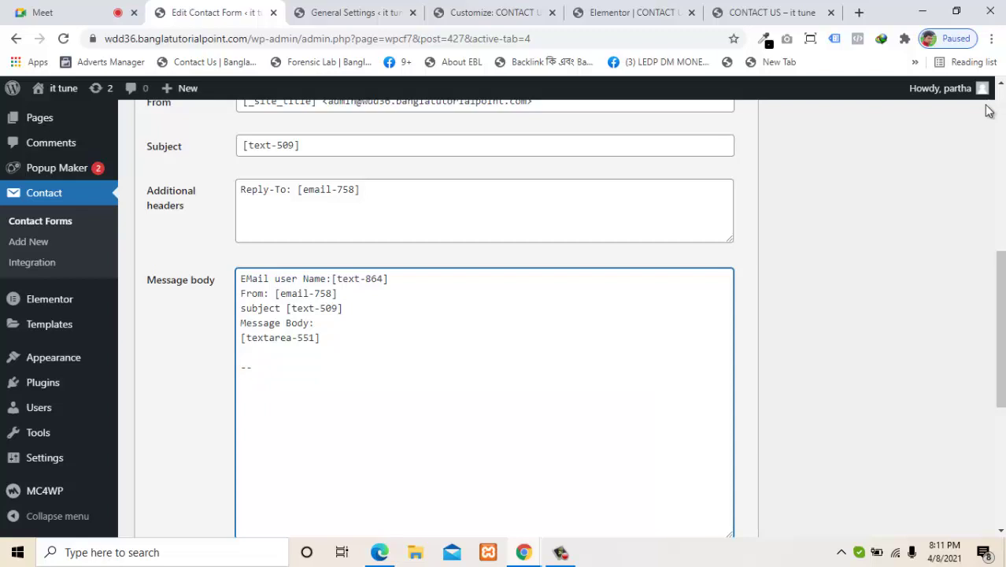
scroll(989, 110, "down", 2)
Step: Save the test contact form with its edited mail template and switch to the Contact Us preview
scroll(988, 110, "down", 2)
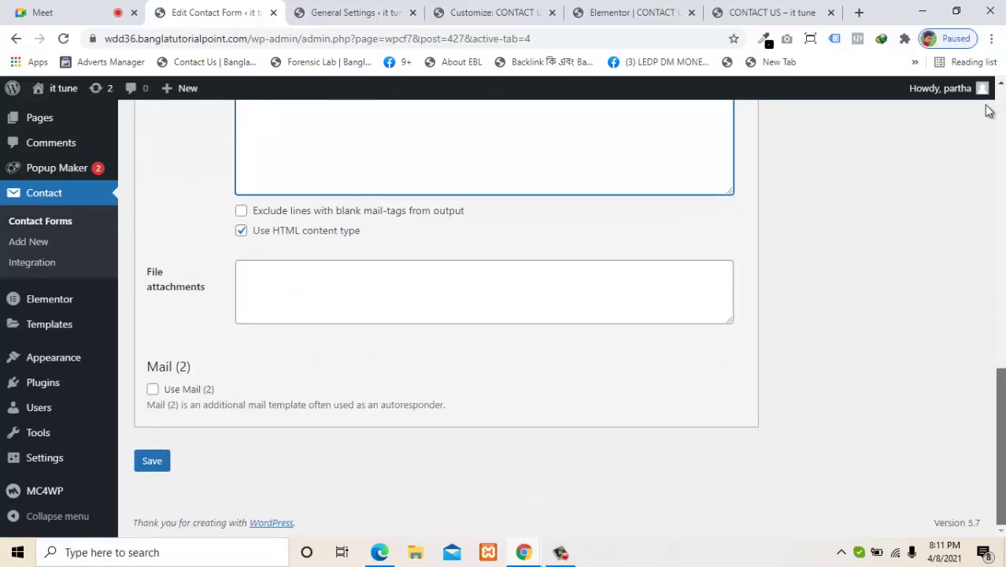
left_click(152, 461)
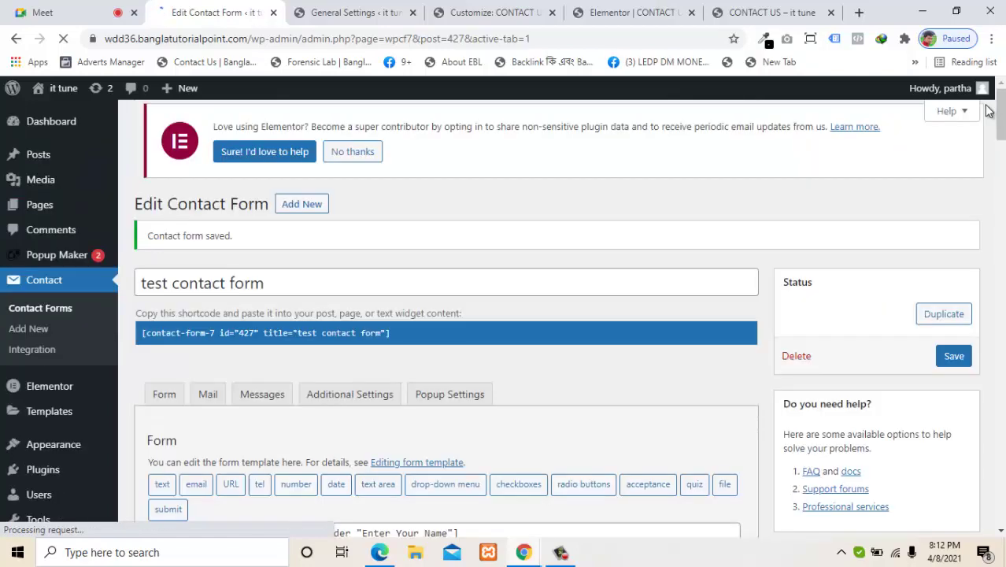
scroll(989, 110, "down", 3)
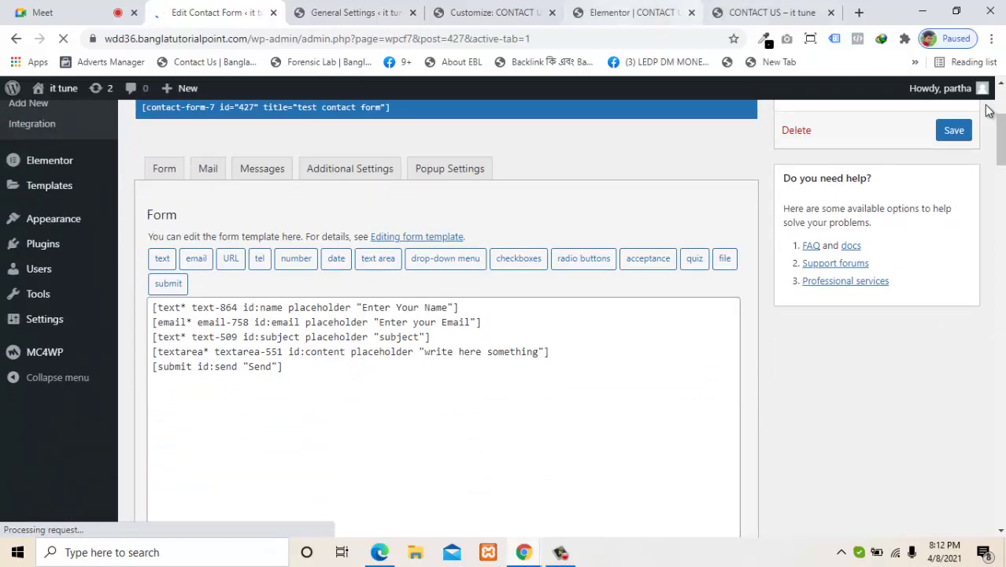
left_click(772, 12)
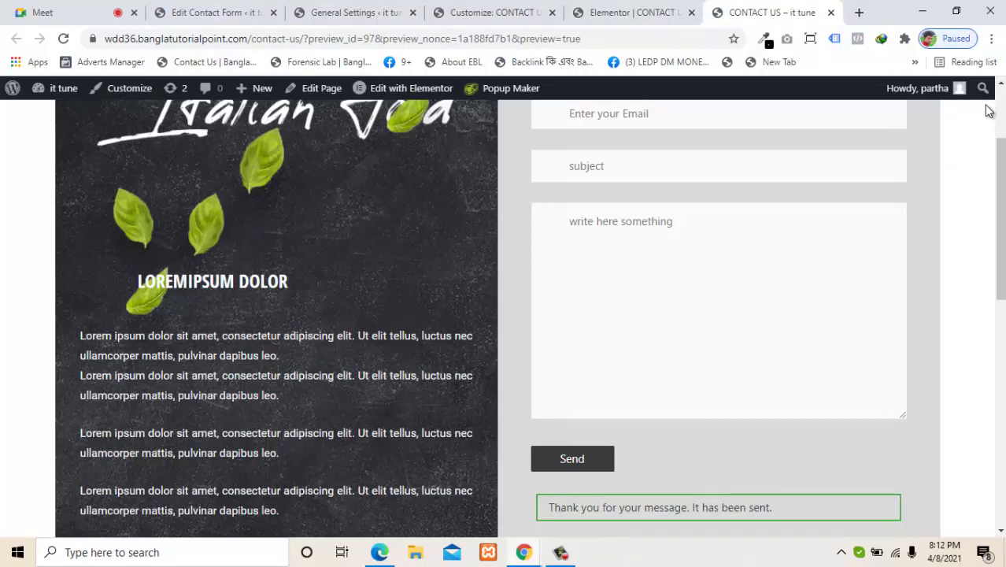
Step: Reload the Contact Us form and autofill name and email, changing the email's digits to 88
left_click(64, 38)
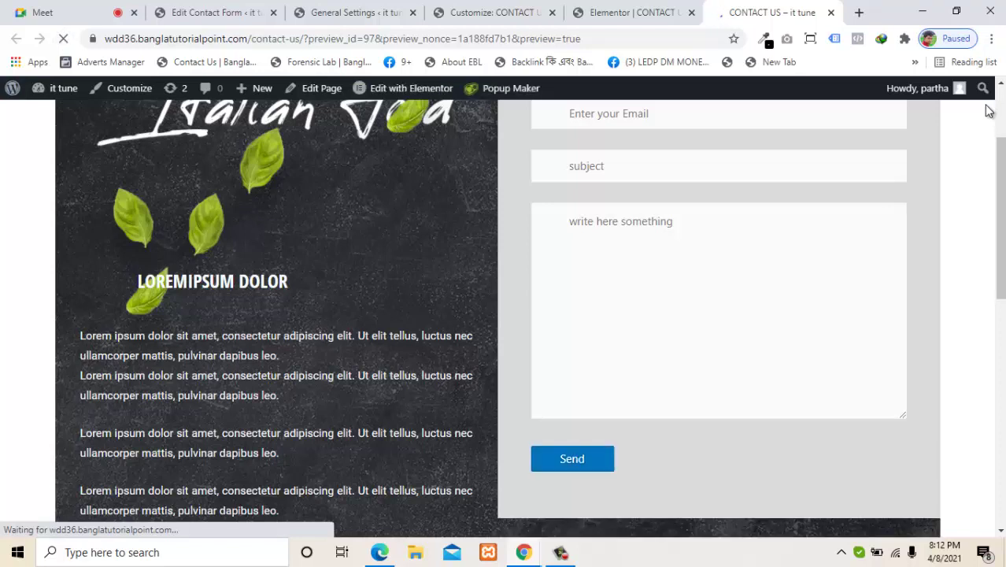
left_click_drag(1000, 160, 1001, 111)
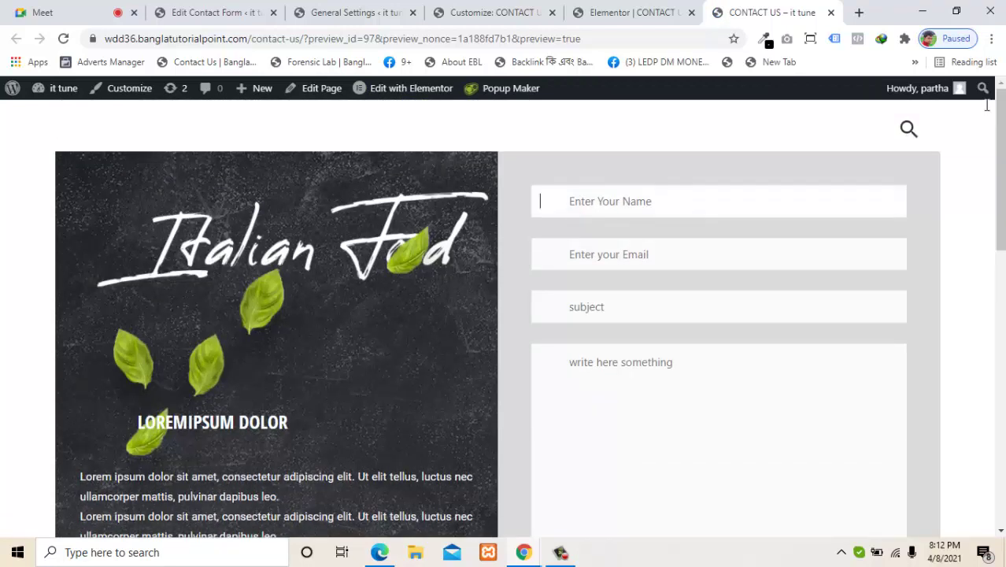
key("Down")
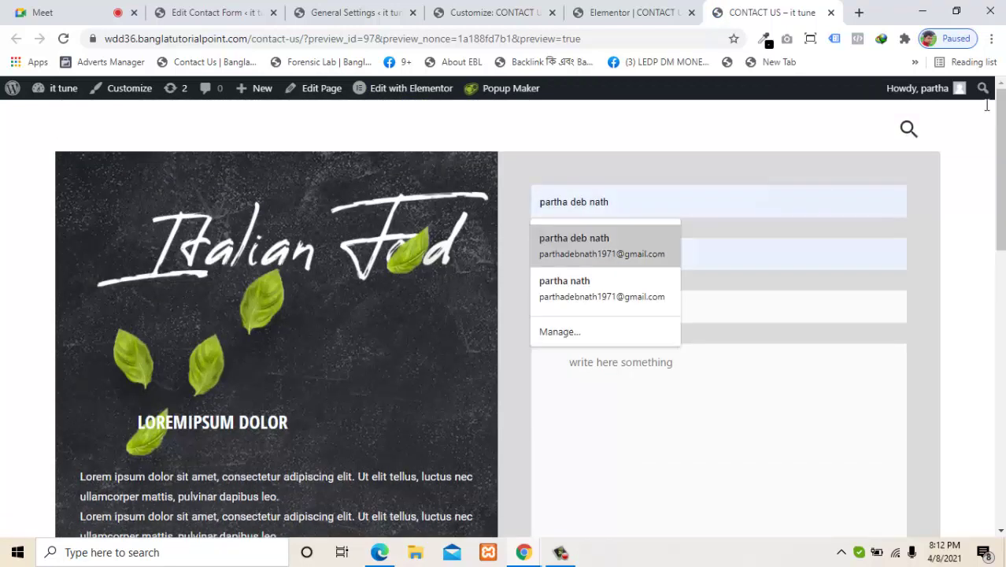
key("Return")
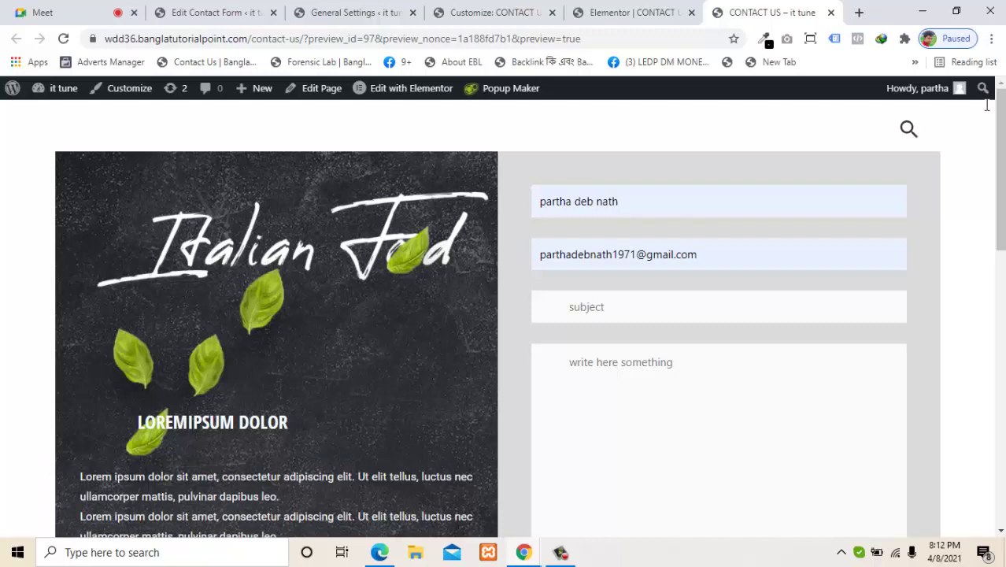
key("BackSpace")
key("BackSpace")
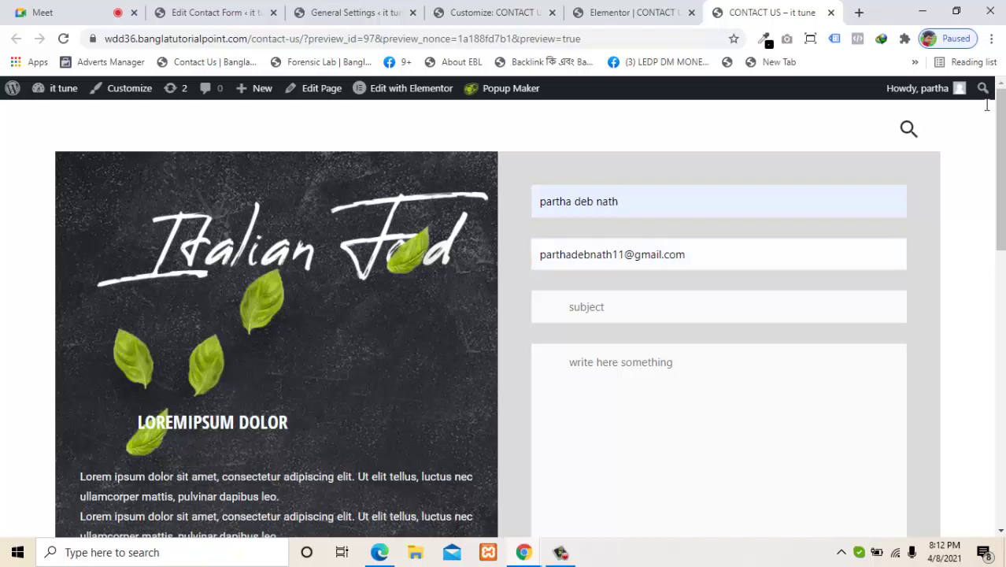
key("BackSpace")
type("88")
Step: Choose subject 'i want learn wp', enter message 'this is text body text', and send it
key("Tab")
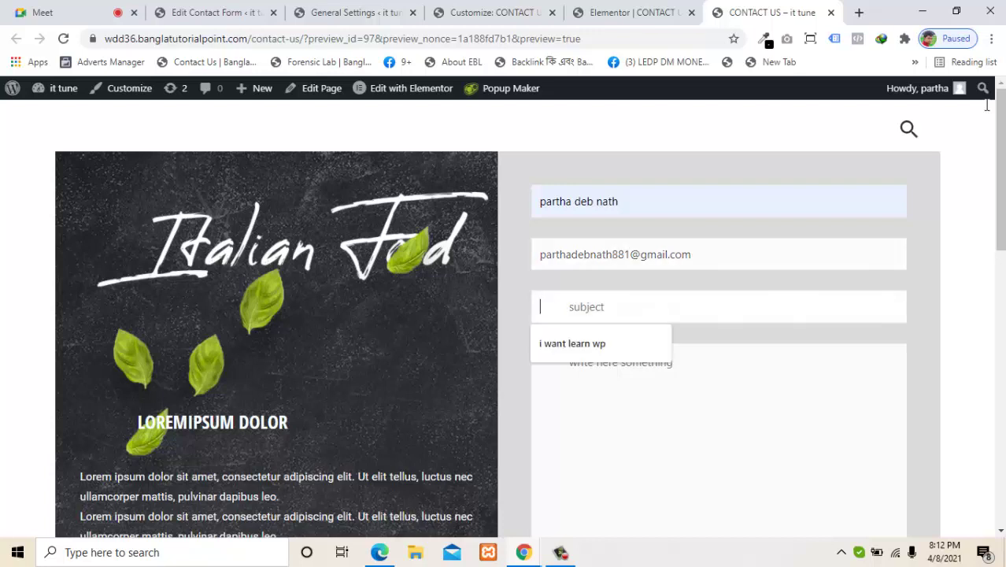
key("Down")
key("Return")
key("Tab")
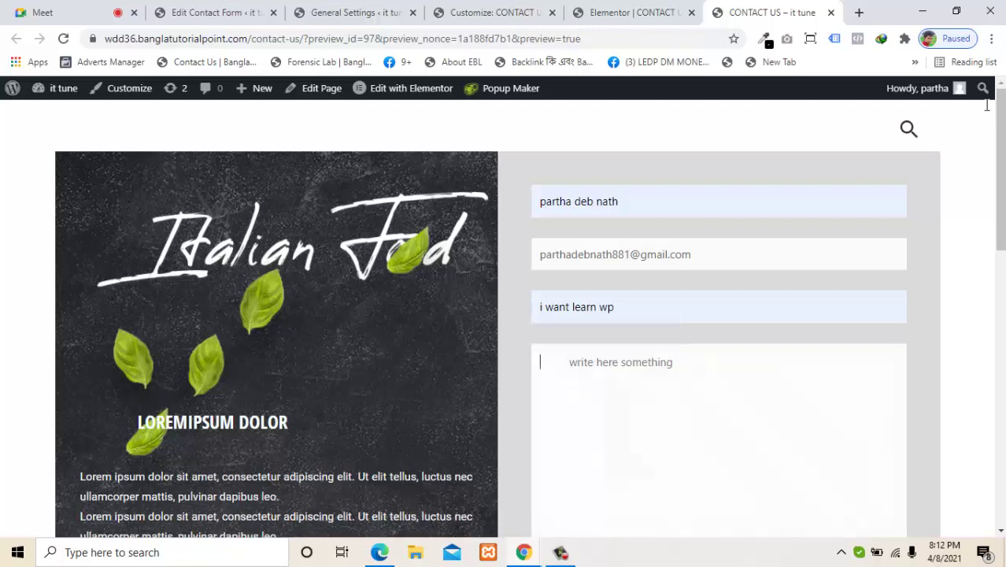
type("this is")
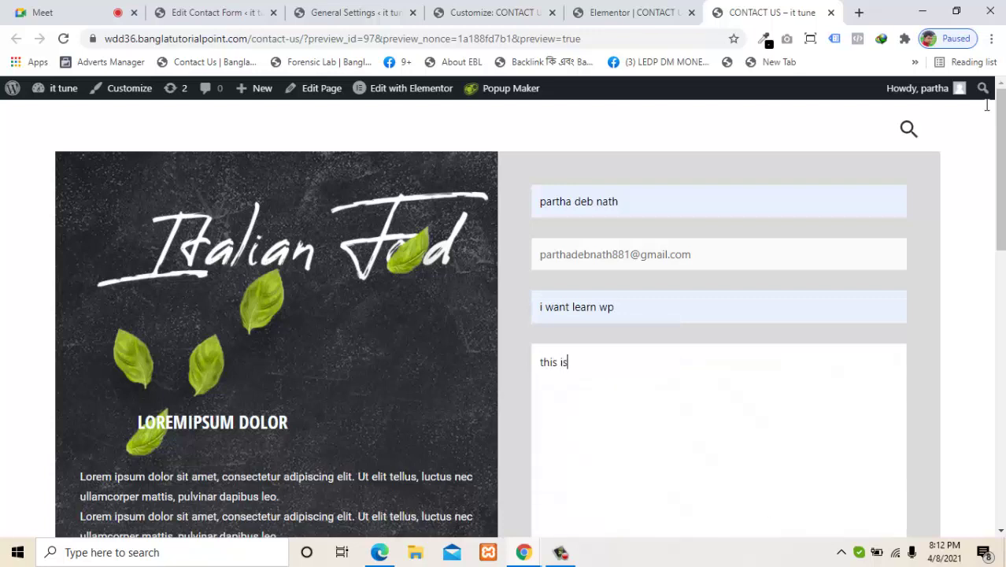
type(" text bodey am")
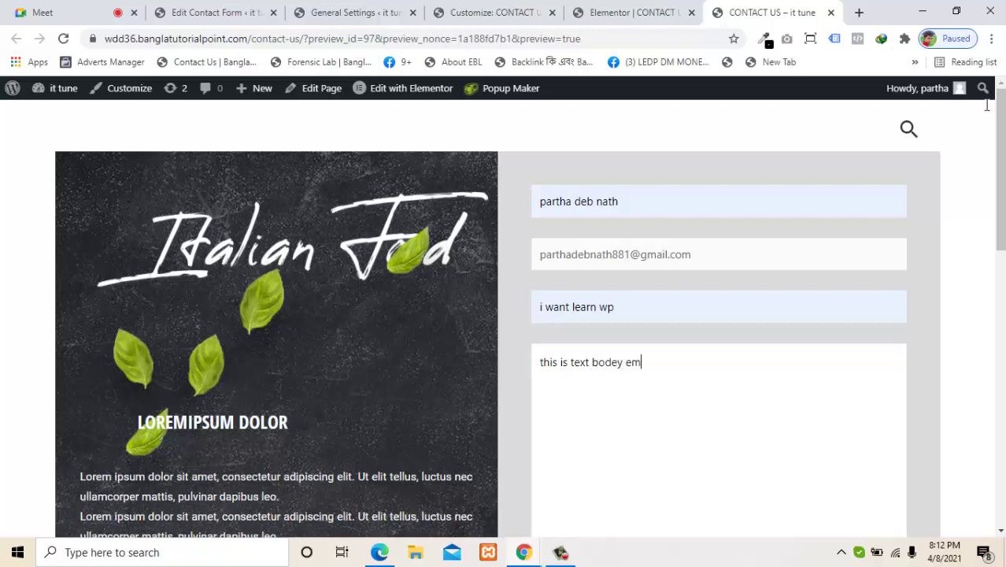
key("BackSpace")
key("BackSpace")
key("BackSpace")
key("BackSpace")
key("BackSpace")
key("BackSpace")
type("d")
key("BackSpace")
type("dy text")
scroll(989, 110, "down", 3)
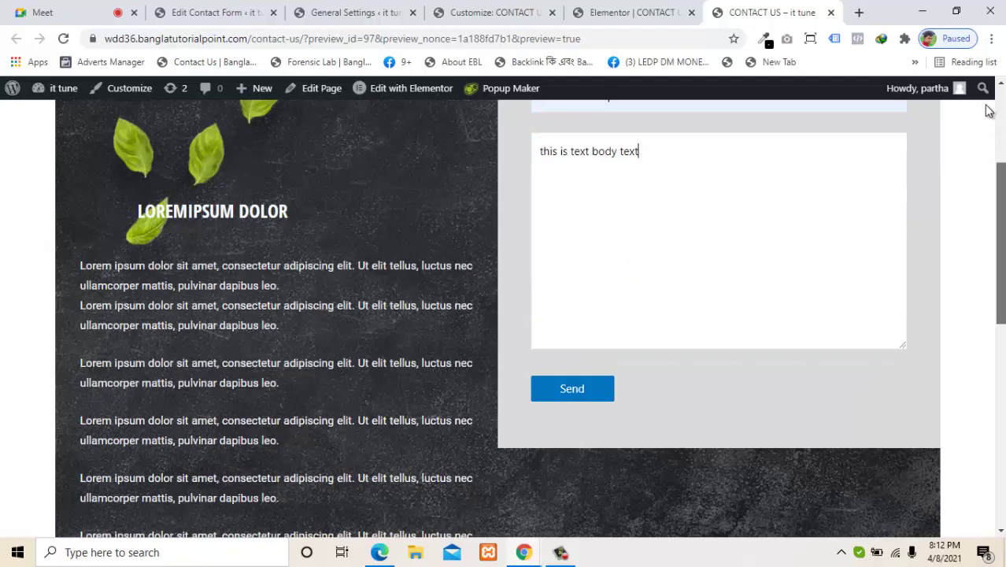
scroll(989, 110, "down", 1)
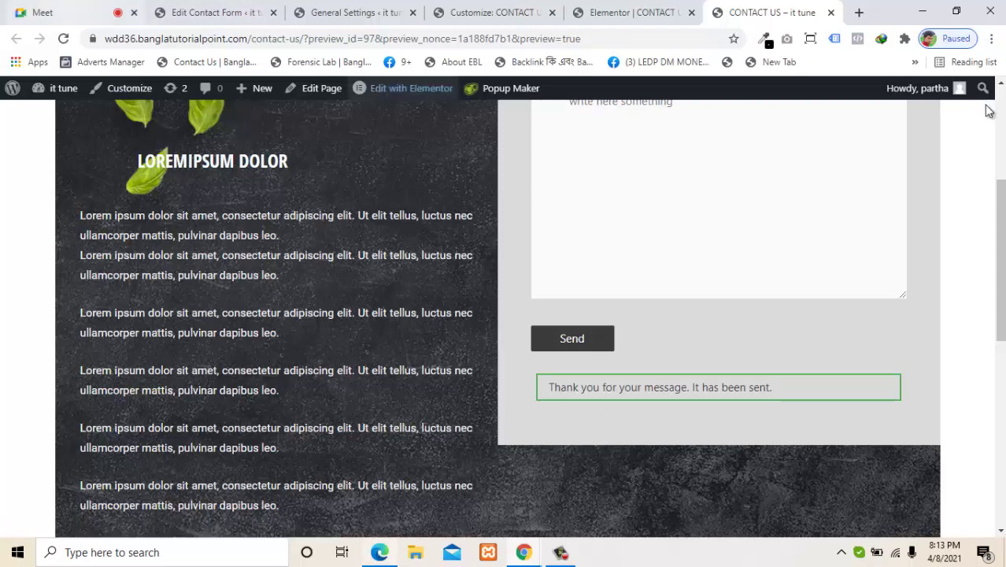
key("alt+Tab")
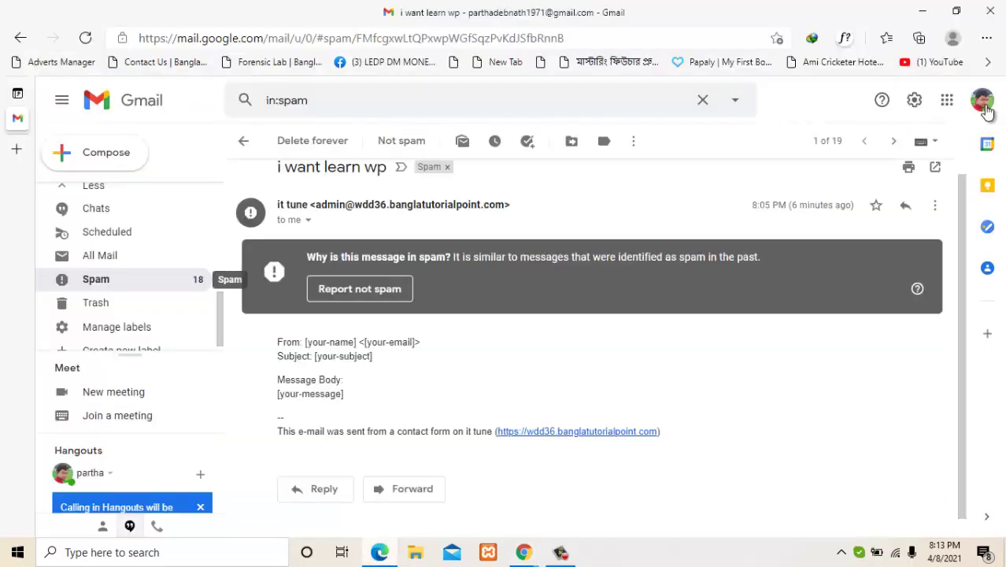
Step: Reload the Spam folder and find the new 'i want learn wp' message from the it tune site
left_click(96, 280)
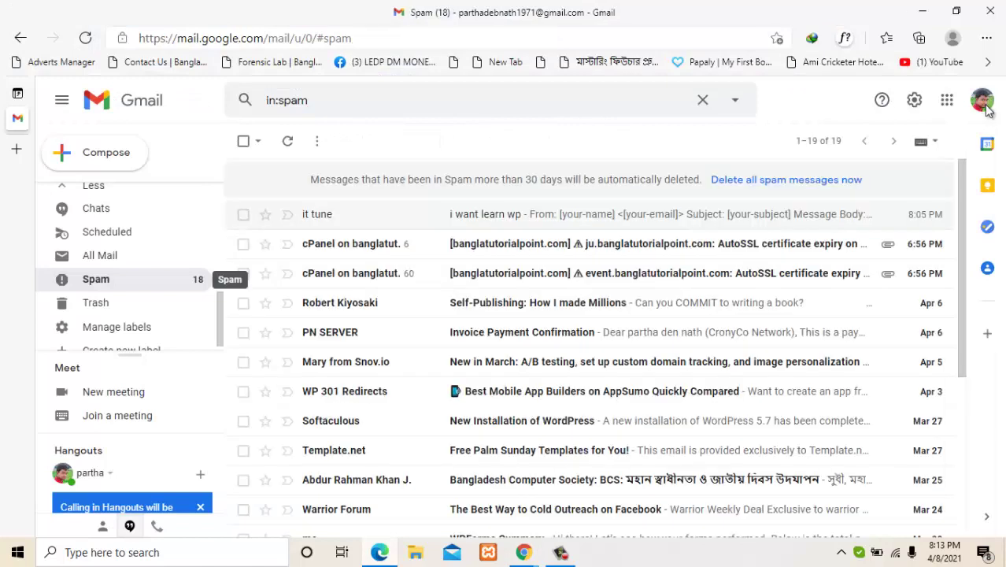
key("F5")
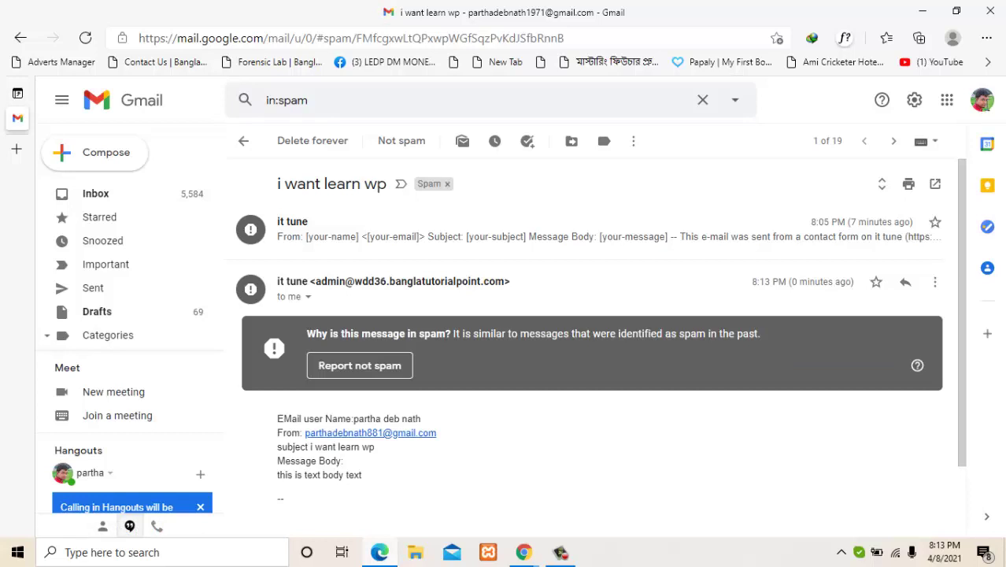
left_click_drag(310, 447, 376, 447)
left_click(378, 448)
left_click_drag(281, 475, 361, 475)
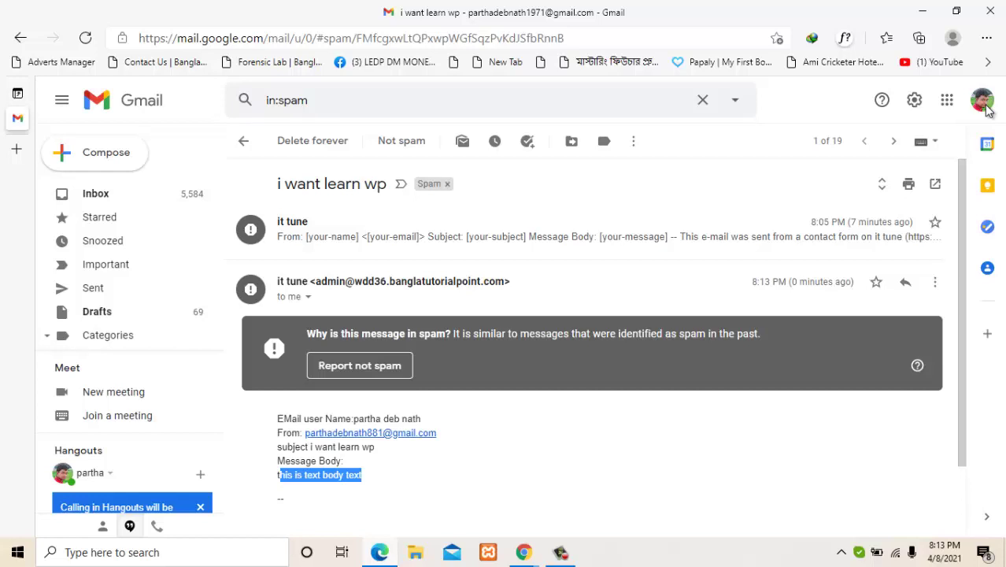
scroll(988, 110, "down", 1)
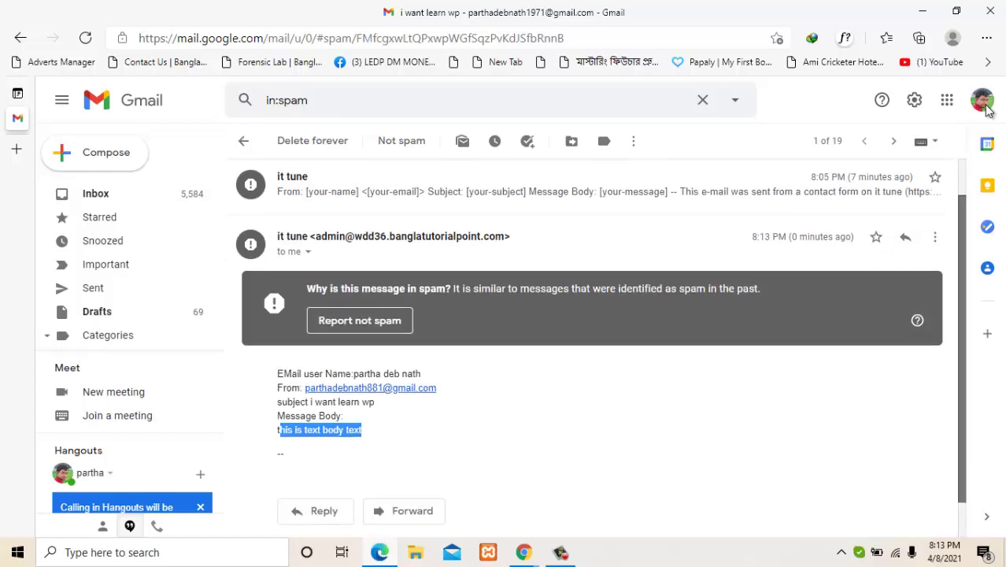
scroll(988, 110, "up", 1)
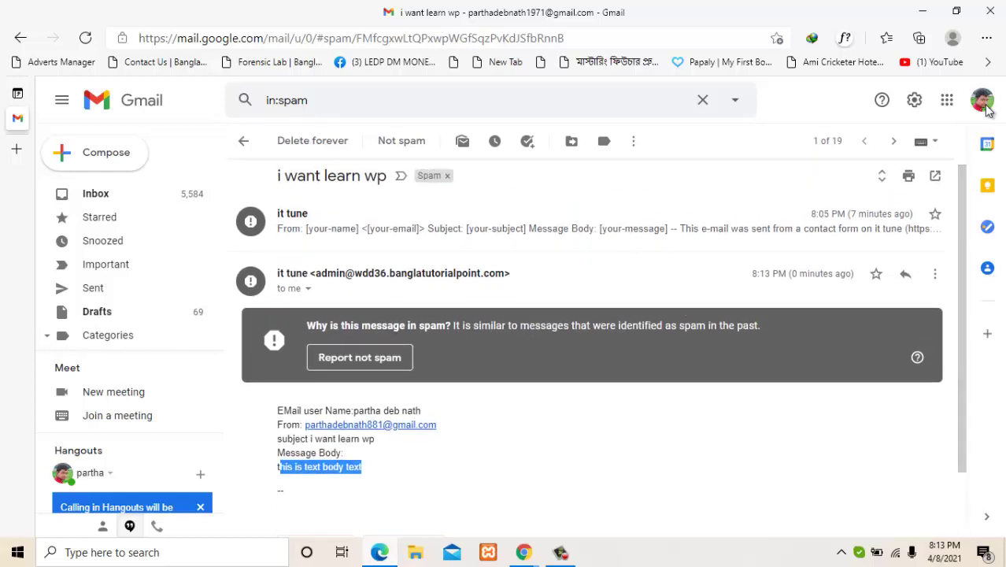
left_click(989, 111)
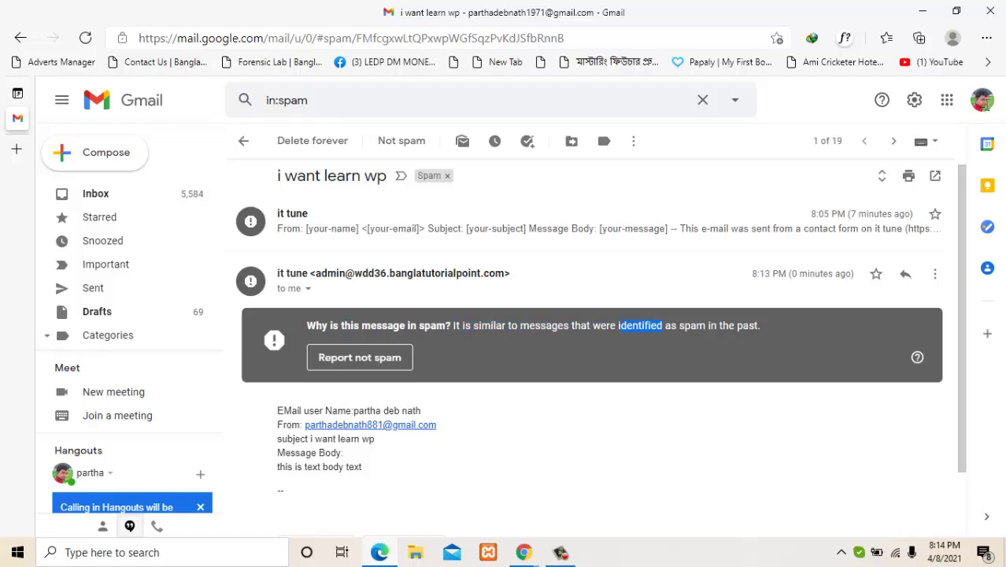
left_click_drag(738, 325, 987, 110)
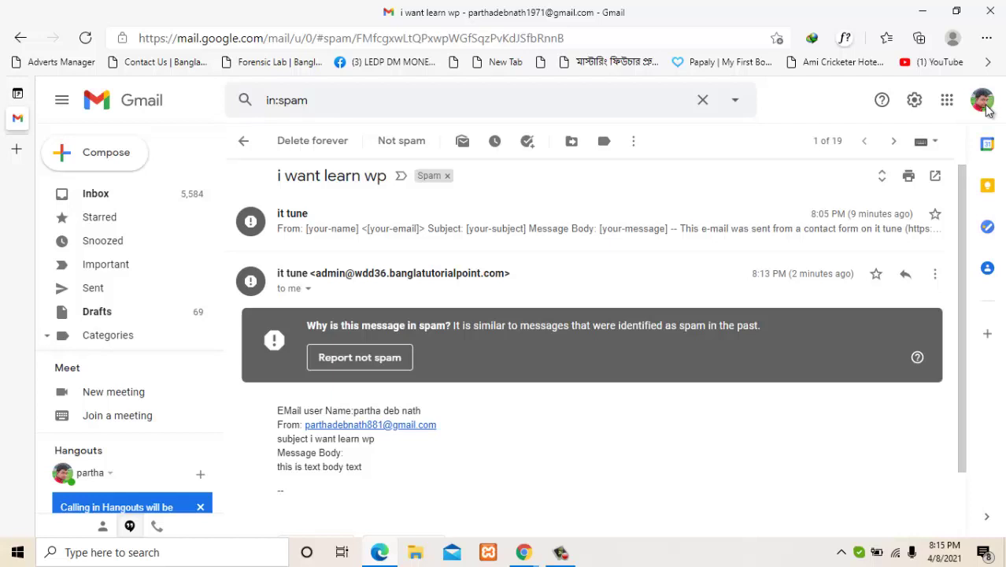
left_click(308, 288)
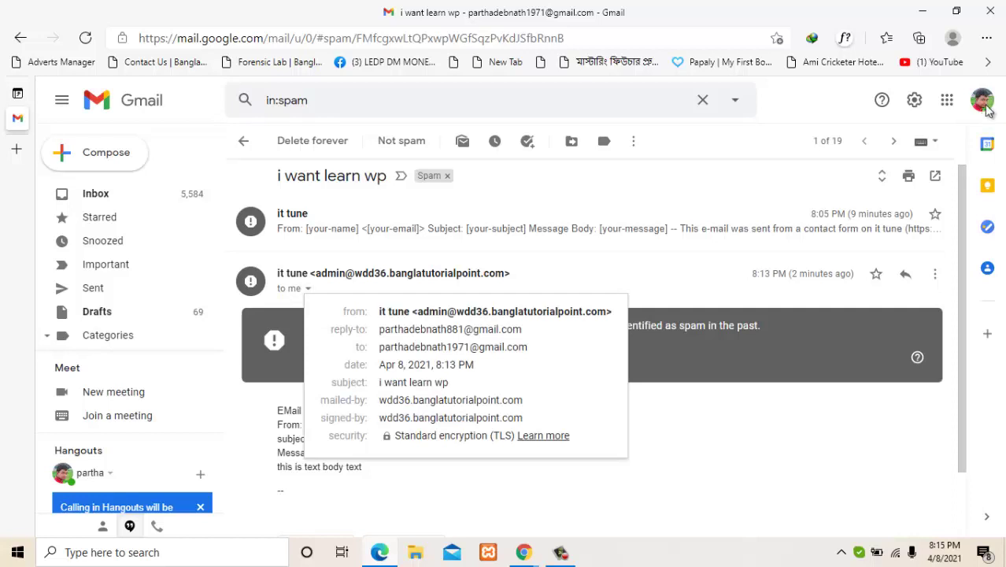
left_click_drag(608, 311, 492, 311)
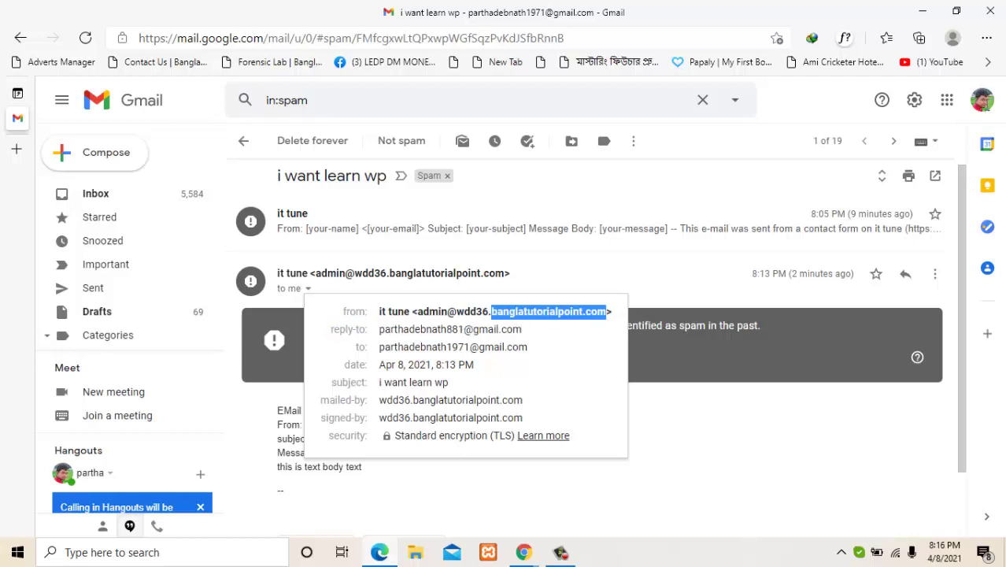
left_click(989, 111)
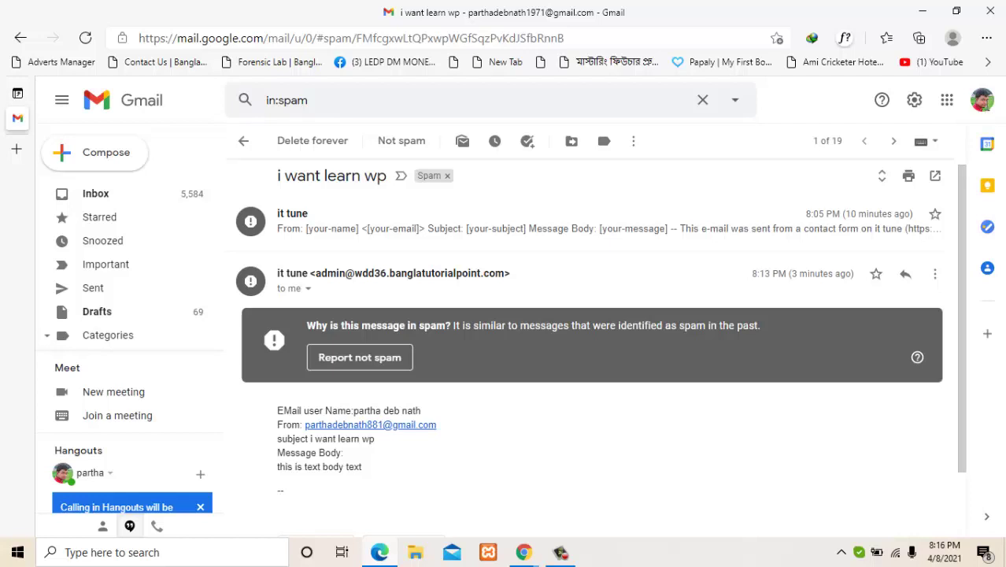
left_click_drag(315, 274, 504, 273)
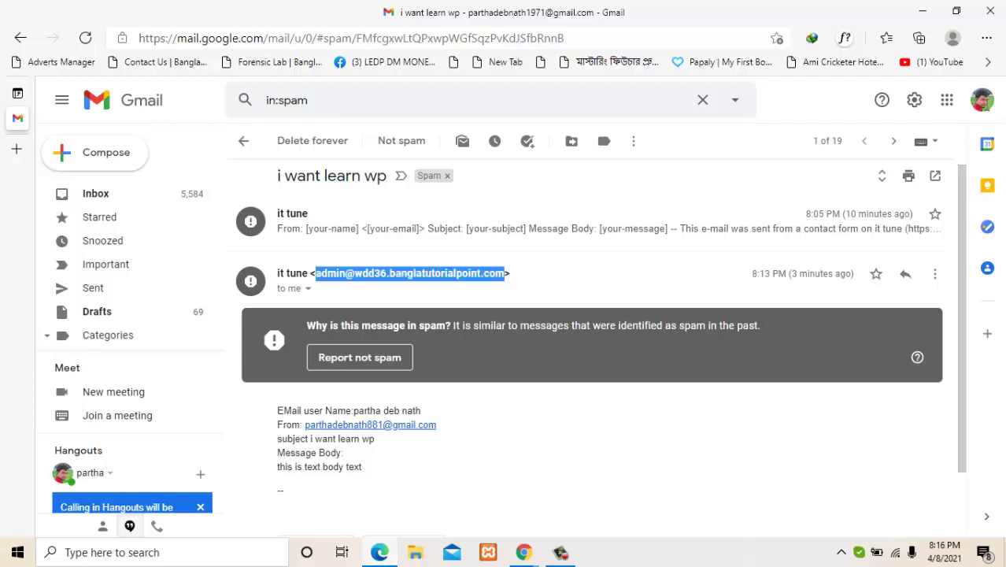
left_click(986, 106)
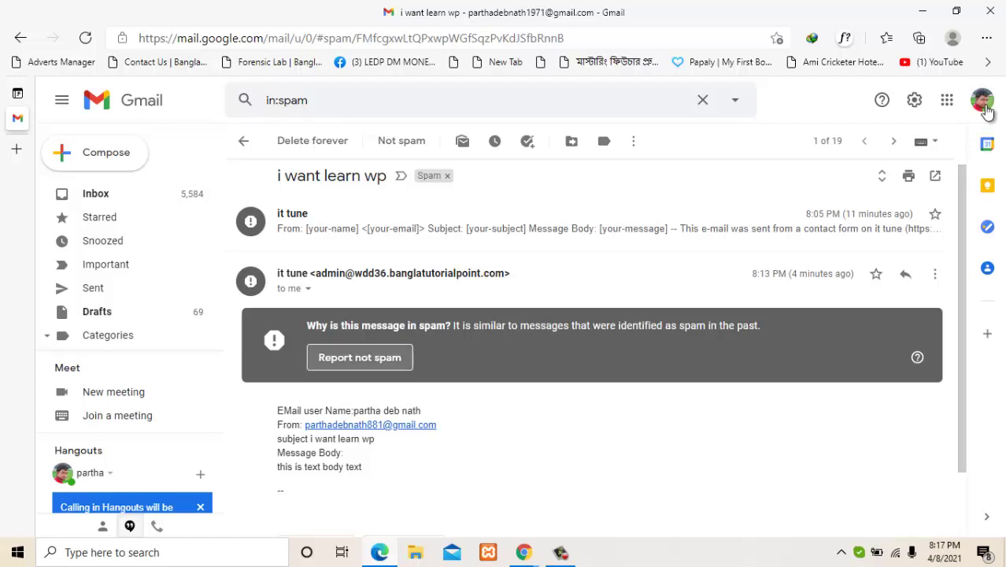
Step: Report the 'i want learn wp' conversation as not spam and confirm it now tops the Inbox
left_click(360, 357)
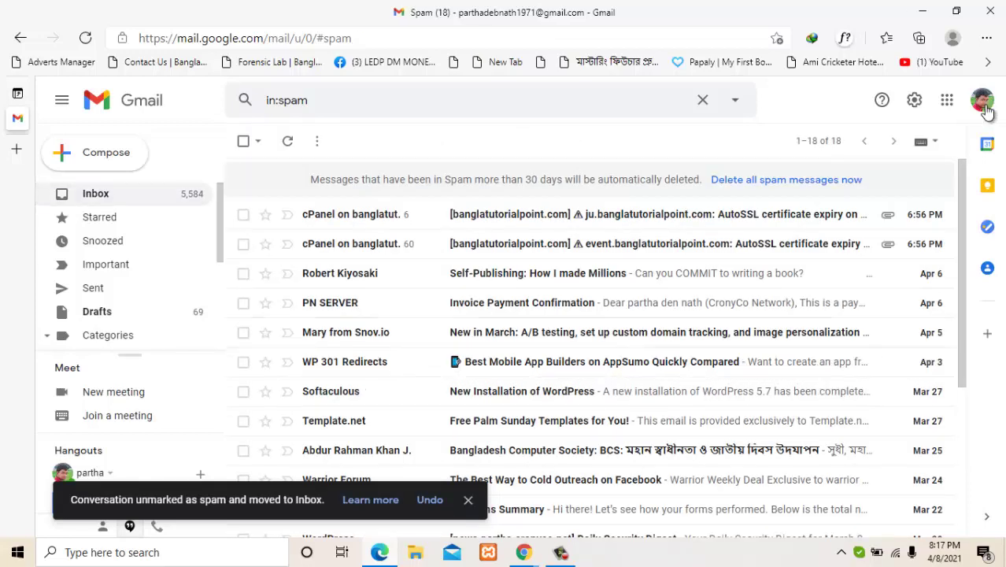
left_click(95, 194)
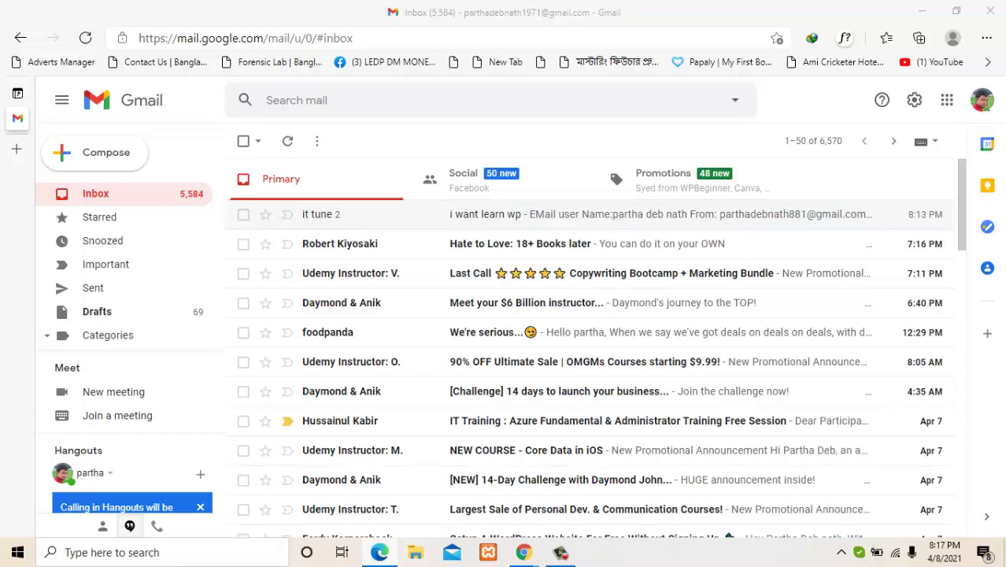
key("alt+Tab")
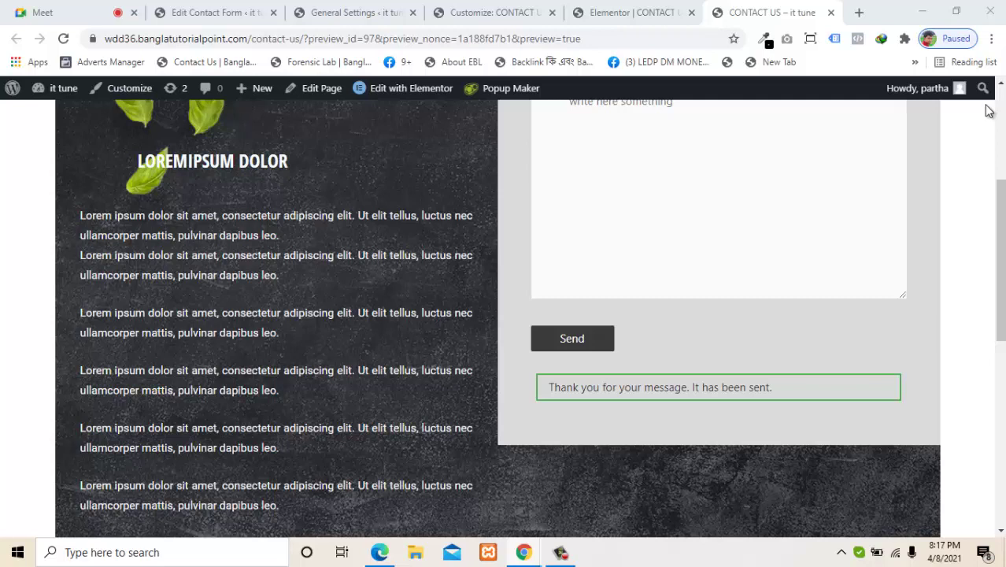
Step: Return to the Edit Contact Form tab showing the Mail settings with Subject [text-509]
left_click(989, 111)
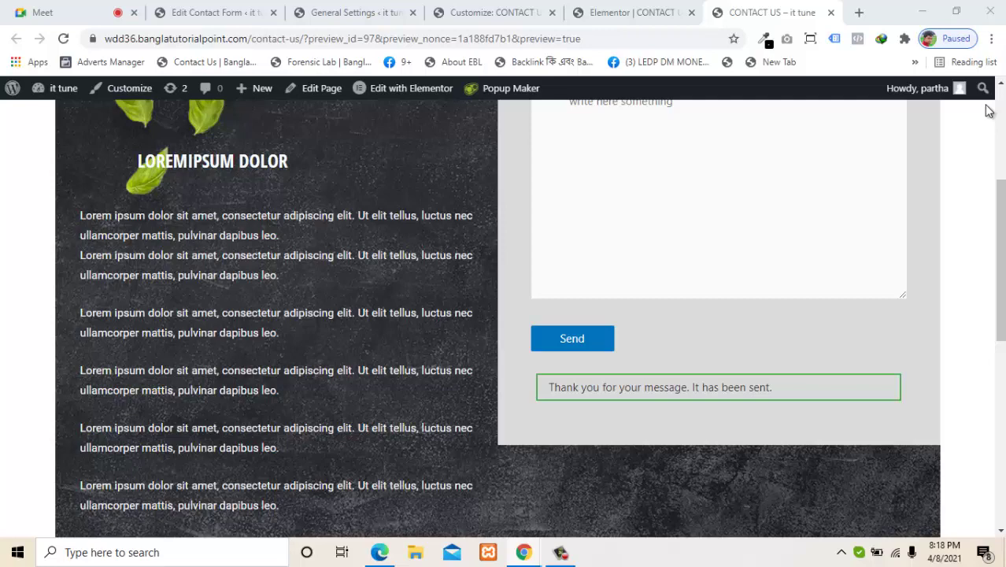
key("ctrl+2")
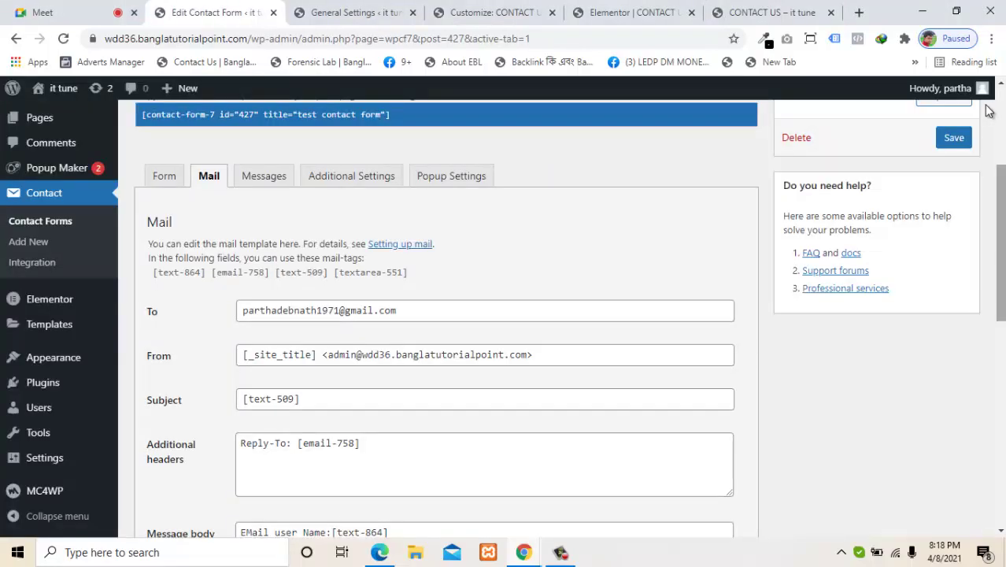
Step: Review the Mail settings with 'Use HTML content type' ticked, then view the Contact Us preview
scroll(989, 111, "down", 3)
scroll(988, 111, "down", 5)
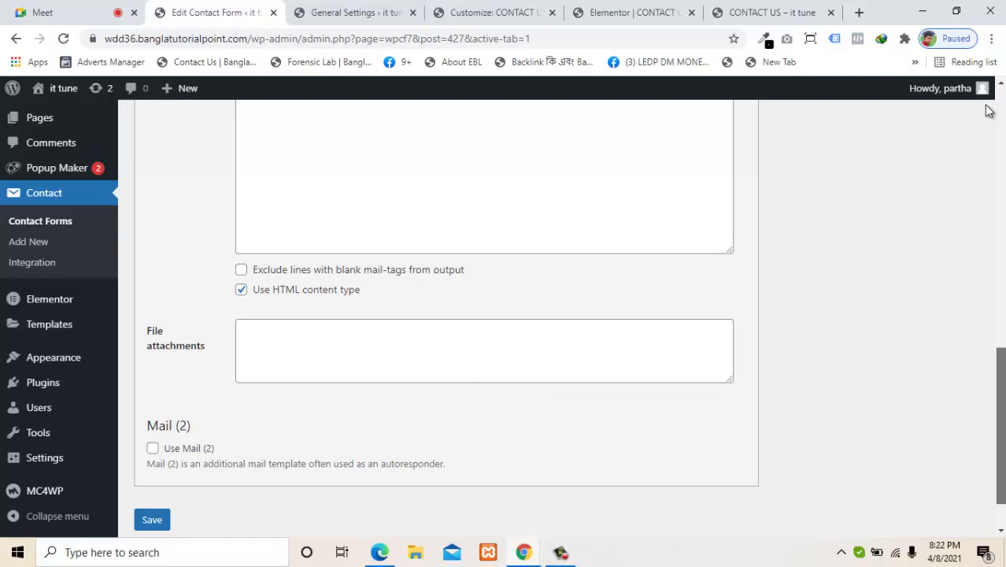
scroll(989, 111, "up", 4)
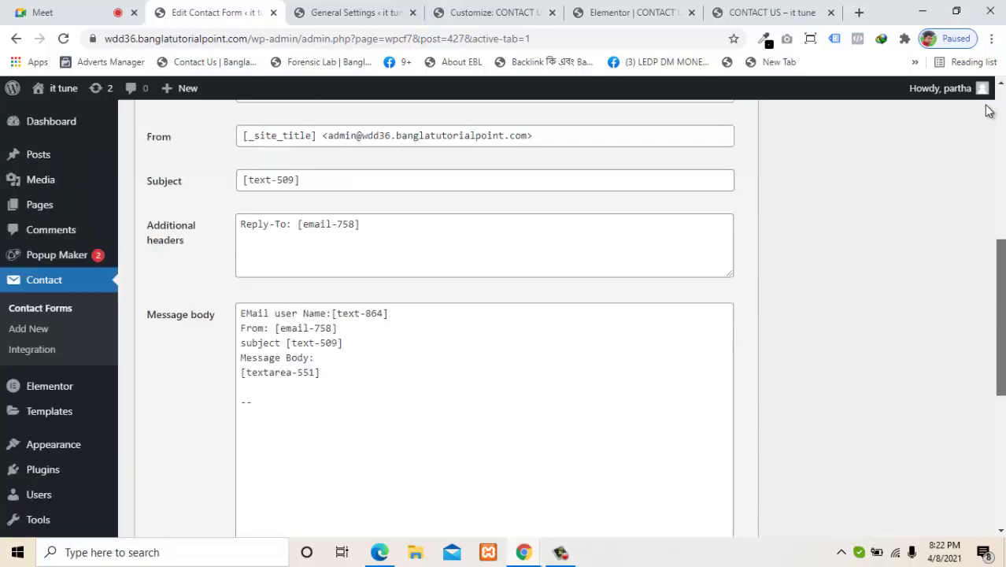
scroll(989, 110, "down", 3)
scroll(989, 110, "down", 2)
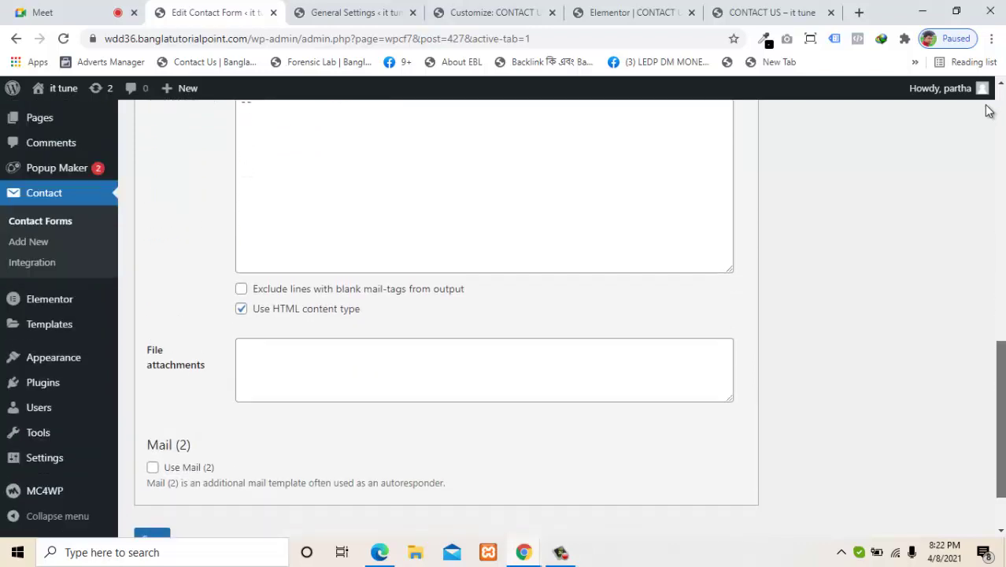
scroll(988, 110, "up", 1)
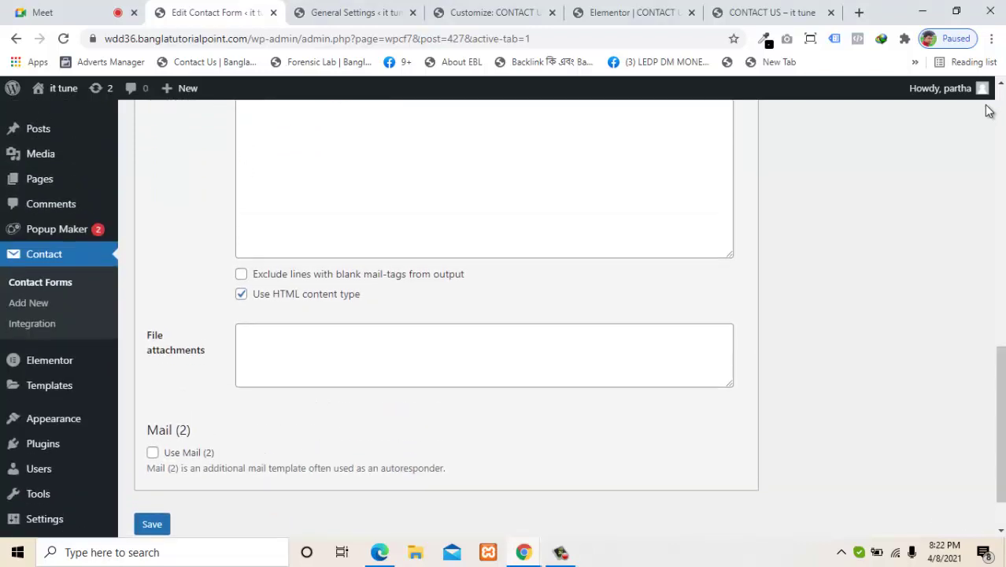
scroll(989, 110, "up", 3)
scroll(989, 110, "down", 4)
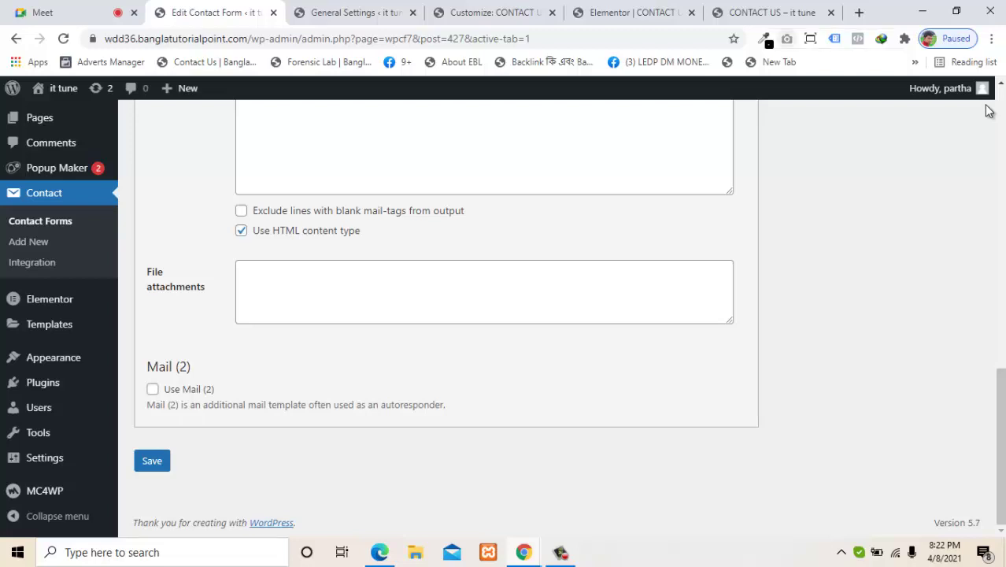
left_click(771, 13)
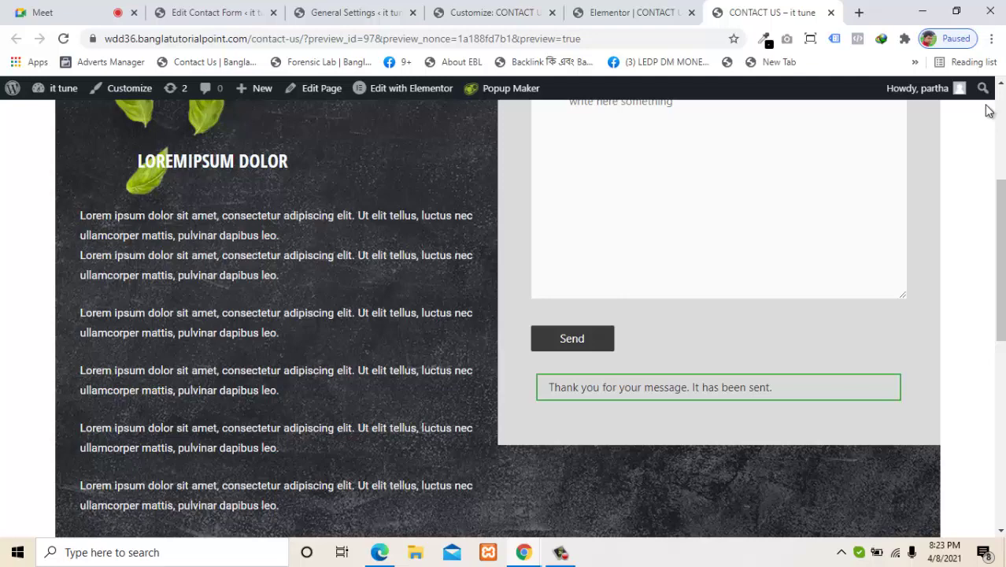
Step: Leave the Contact Us page for the Edit Contact Form tab and move that tab to fourth position
scroll(990, 110, "up", 5)
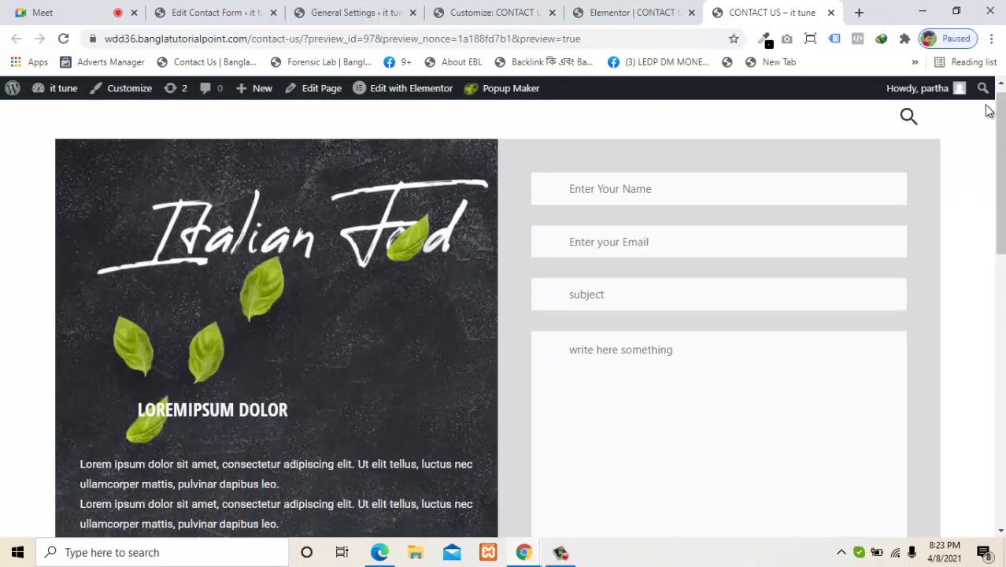
scroll(990, 111, "down", 4)
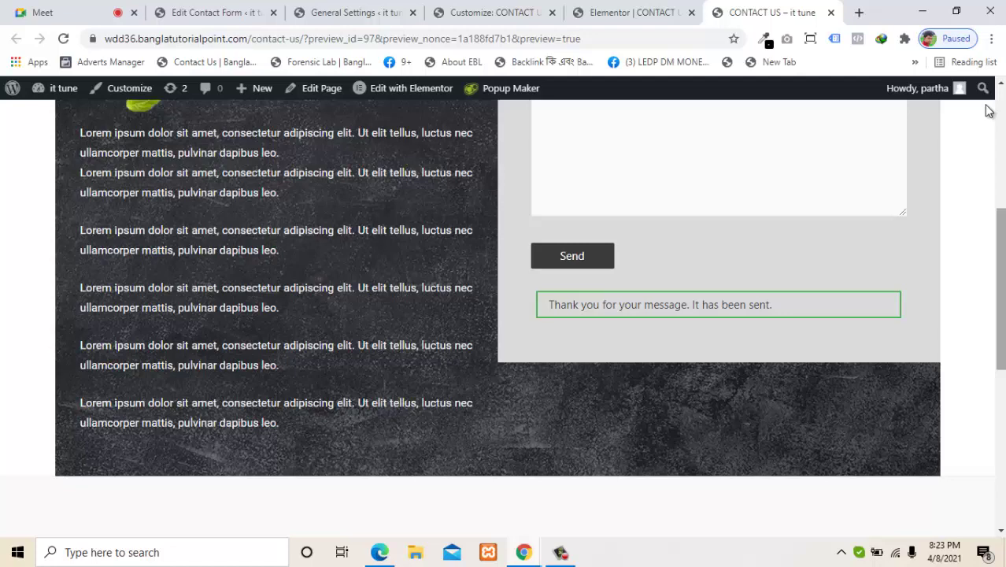
scroll(989, 110, "up", 4)
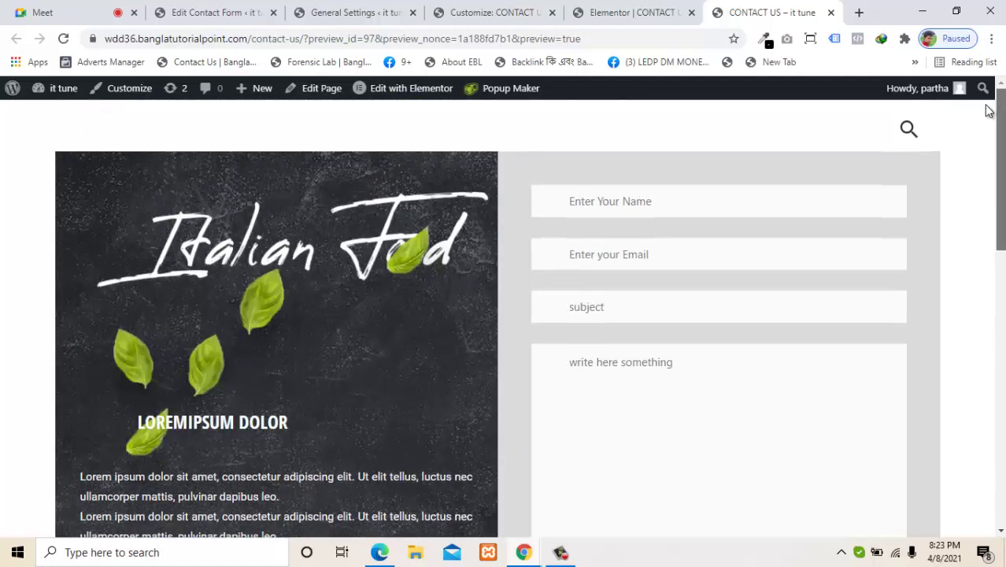
scroll(989, 111, "down", 1)
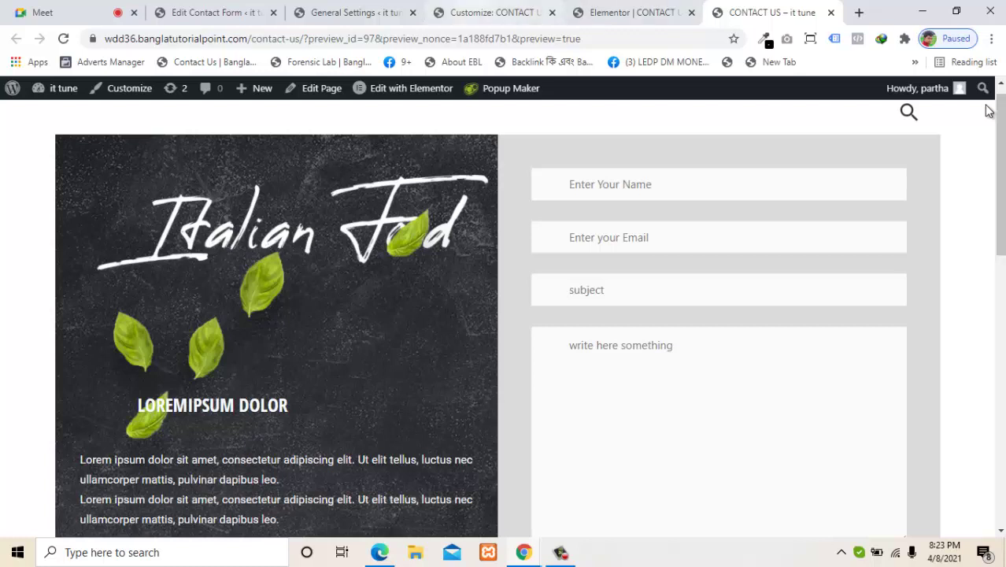
key("ctrl+3")
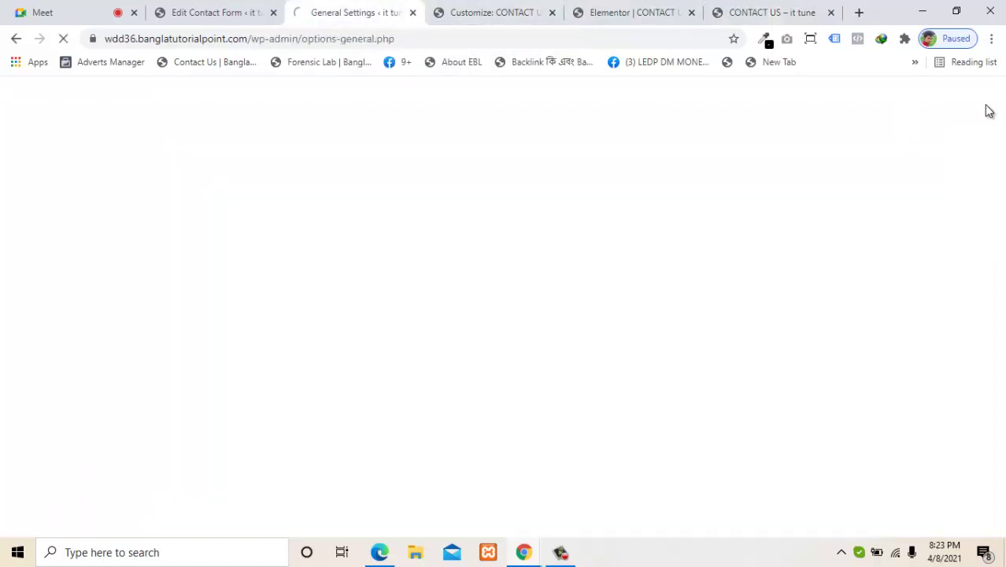
key("ctrl+2")
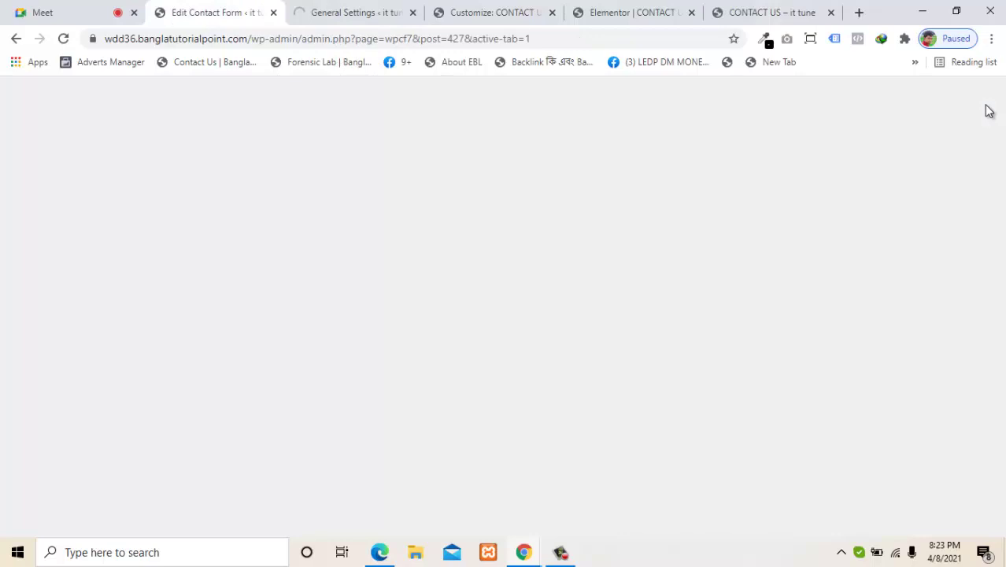
key("ctrl+shift+Page_Down")
key("ctrl+shift+Page_Down")
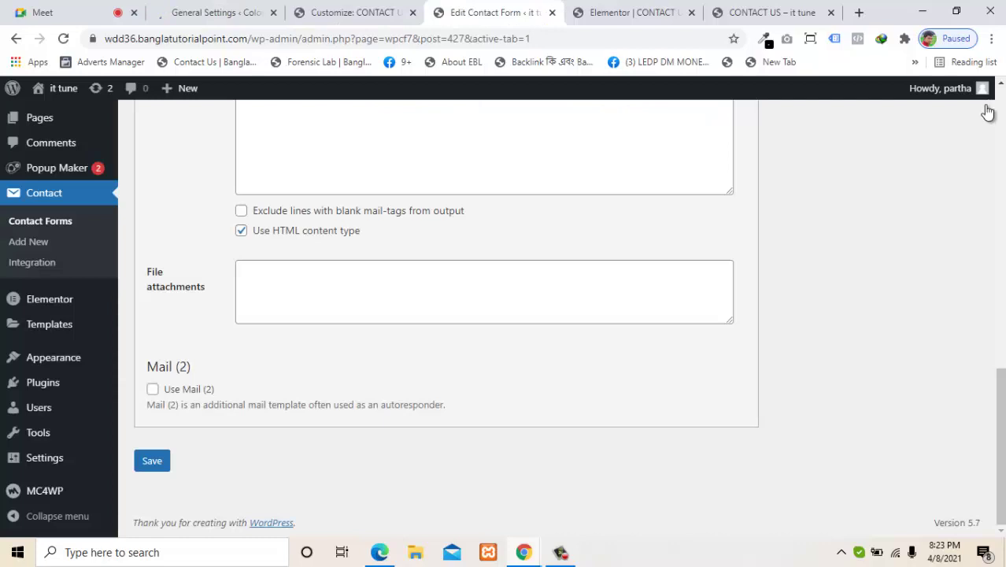
Step: Enable Mail (2) and select its [email-758] mail-tag for copying
left_click(152, 389)
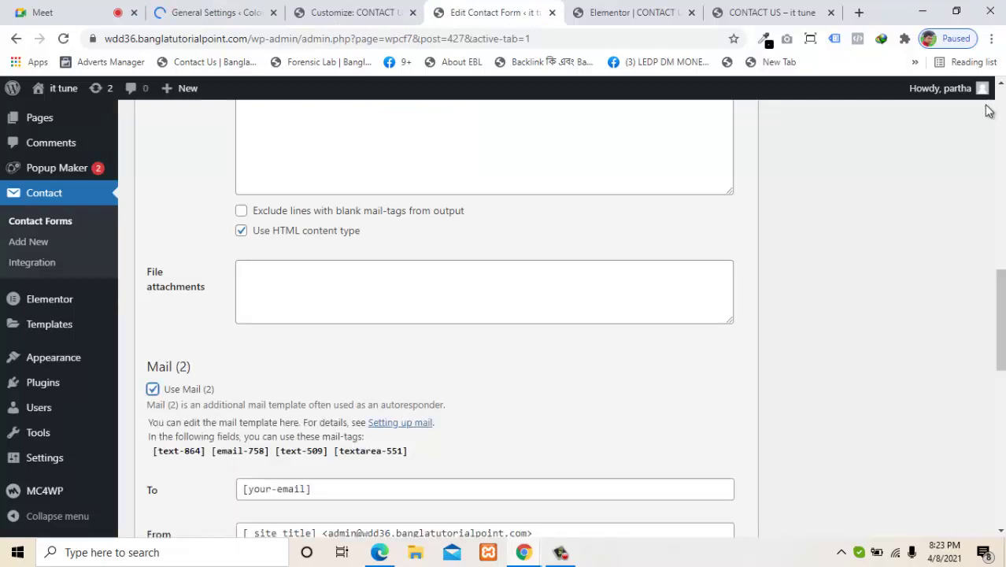
scroll(989, 111, "down", 3)
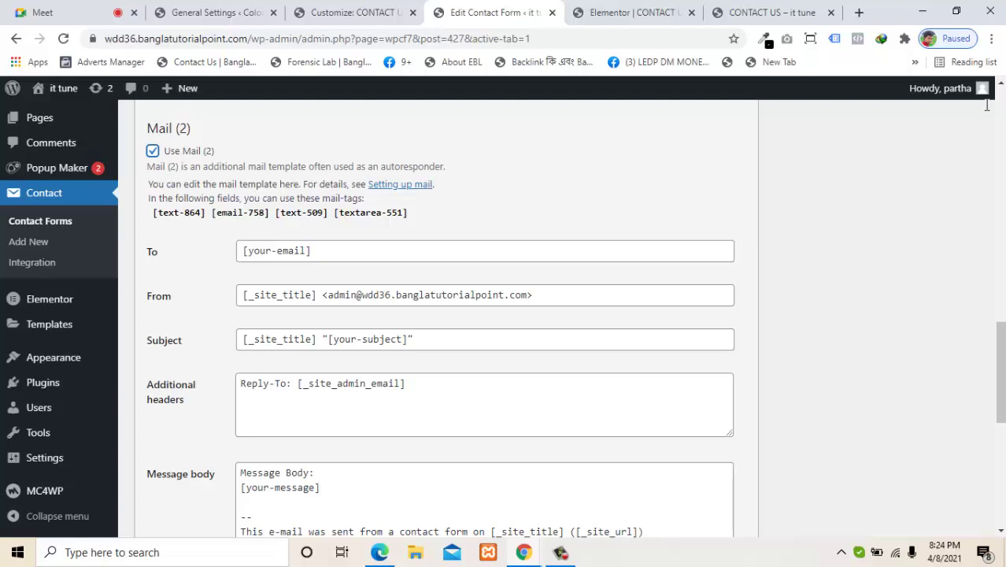
left_click_drag(270, 213, 211, 213)
key("ctrl+c")
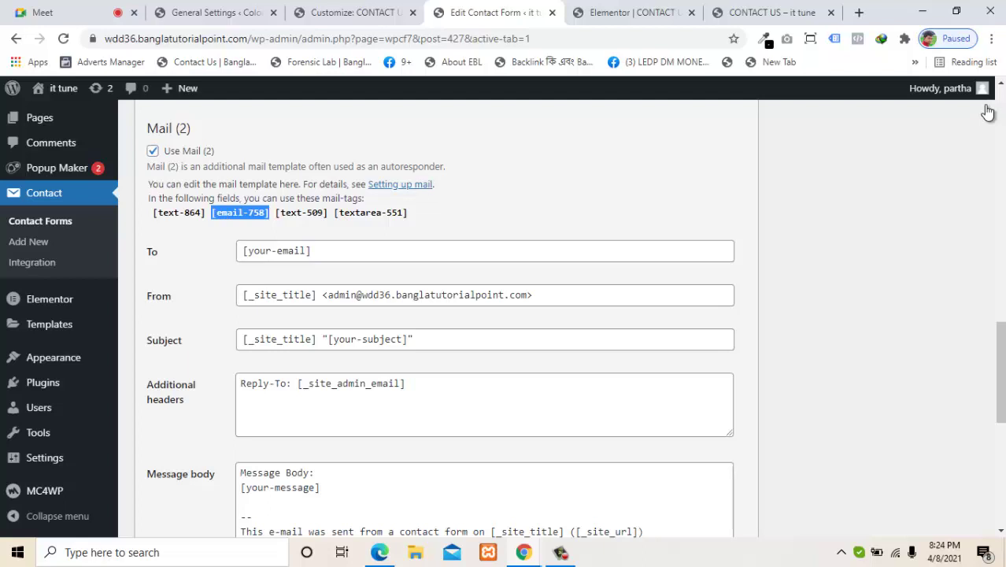
right_click(214, 218)
Step: Copy [email-758] and put it in place of [your-email] in the Mail (2) To field
left_click(246, 223)
left_click_drag(312, 251, 243, 250)
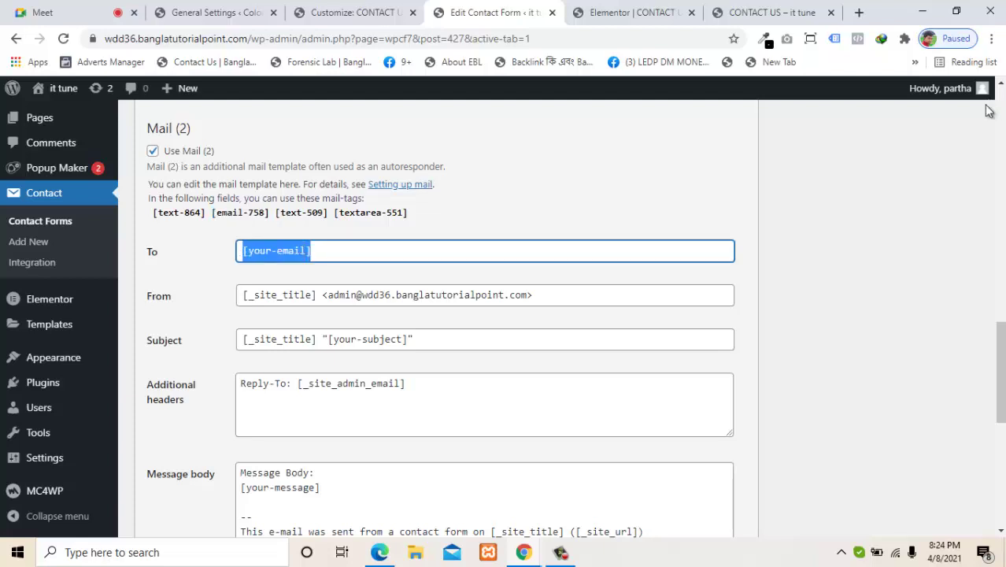
key("BackSpace")
key("ctrl+v")
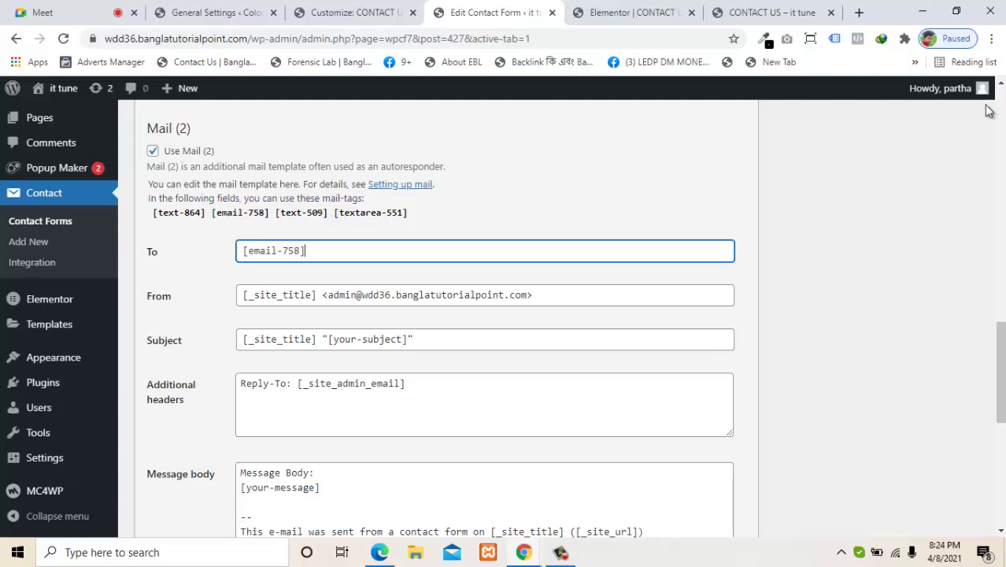
left_click(988, 111)
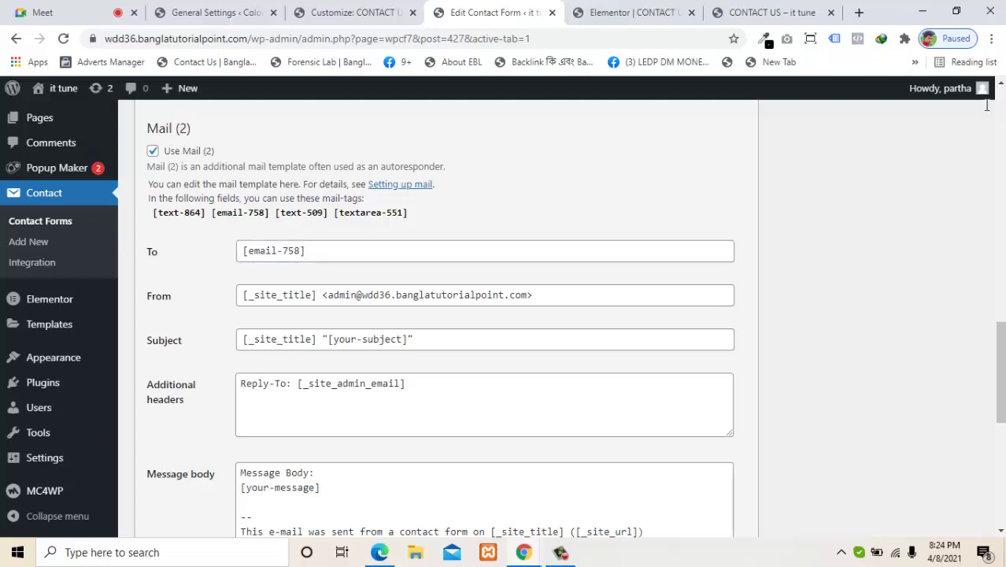
Step: Strip [_site_title] and its leading space from the From field, leaving only the admin address
left_click_drag(316, 295, 242, 295)
key("BackSpace")
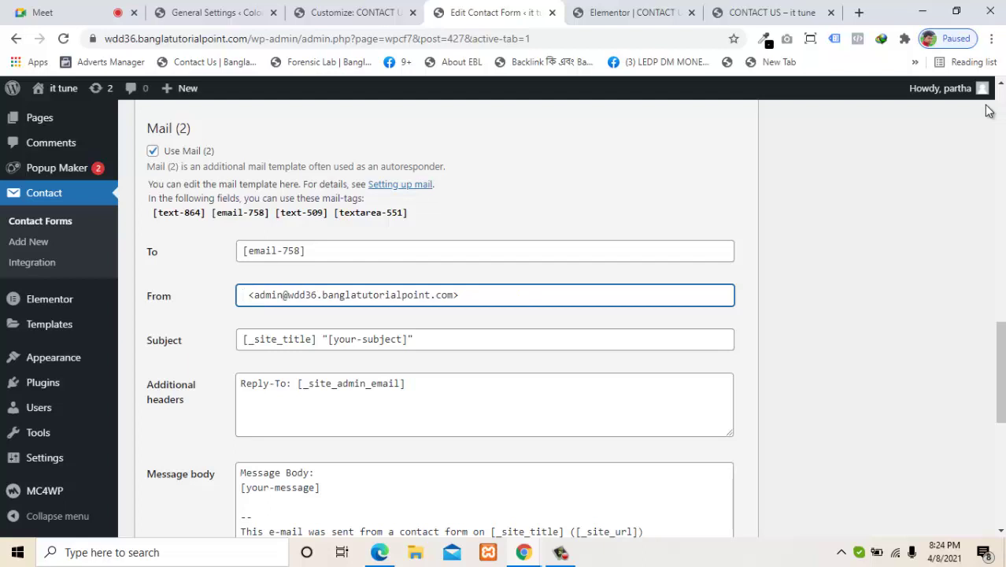
key("Delete")
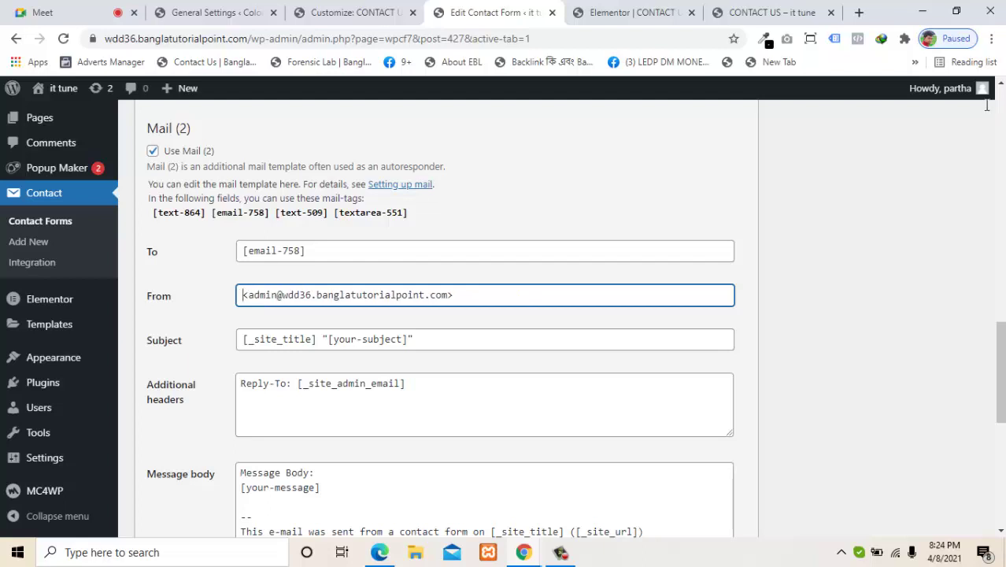
left_click(988, 110)
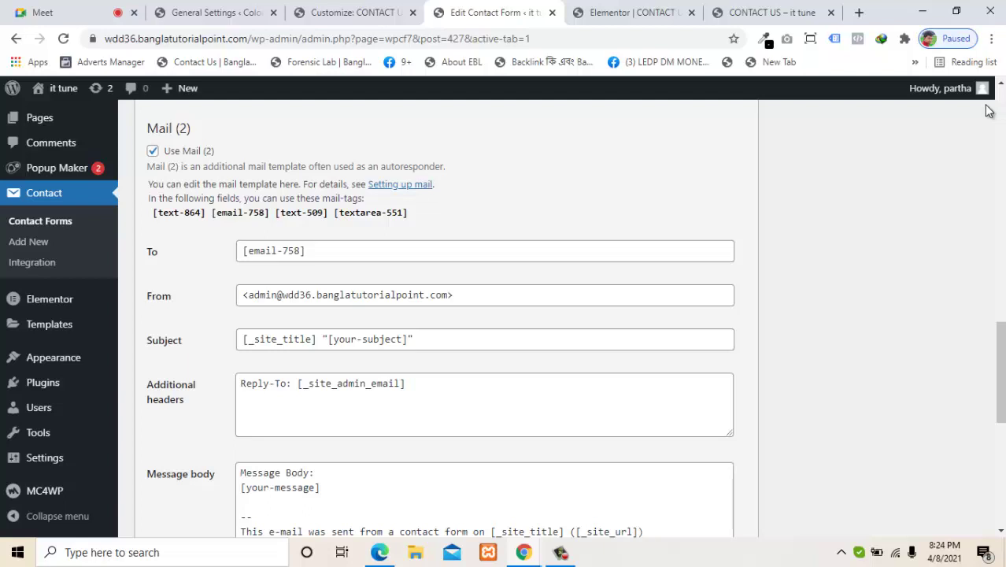
left_click_drag(416, 340, 239, 340)
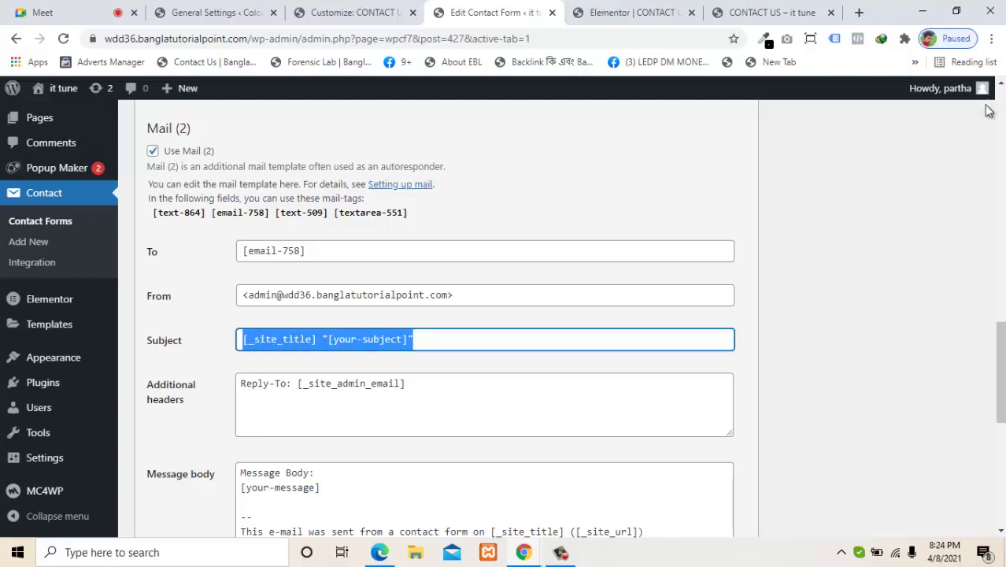
Step: Replace the Mail (2) subject with 'received email'
key("BackSpace")
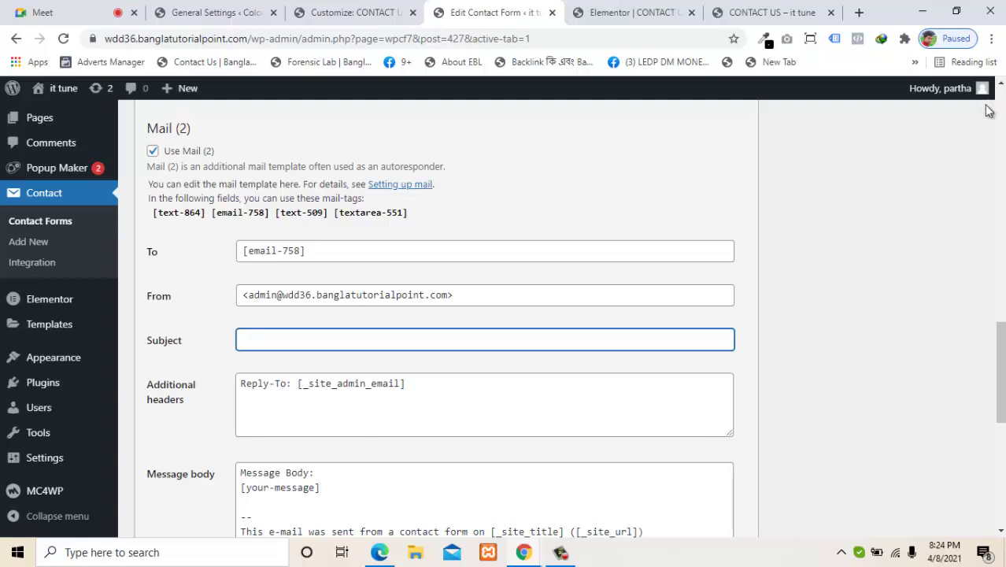
type("C")
key("BackSpace")
type("re")
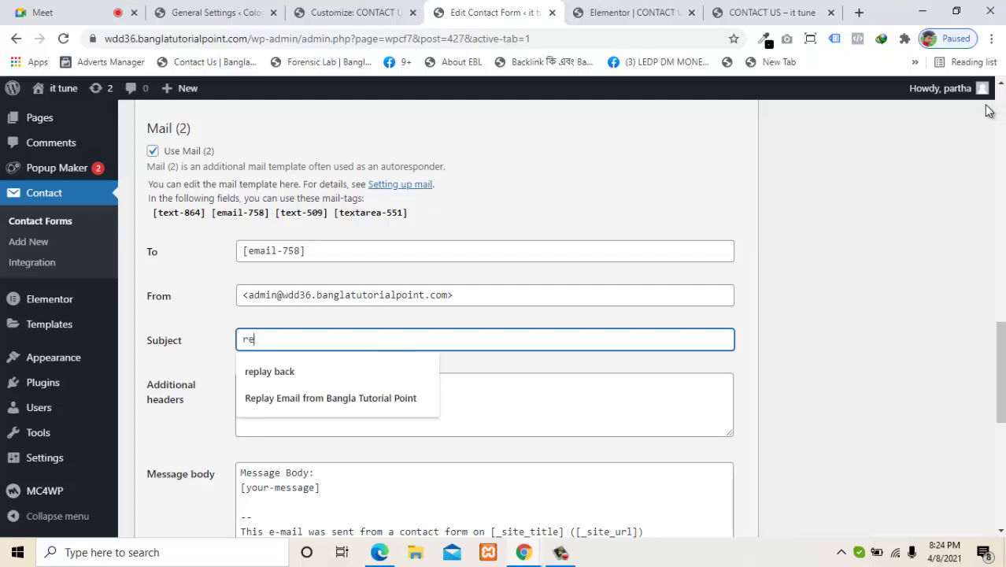
type("civer")
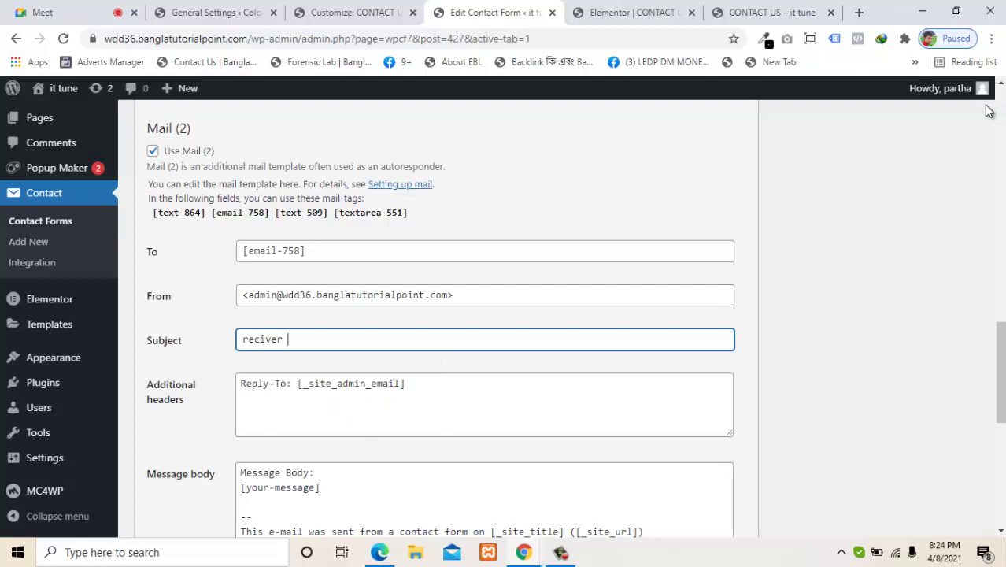
key("BackSpace")
key("BackSpace")
key("BackSpace")
key("BackSpace")
type("eived email")
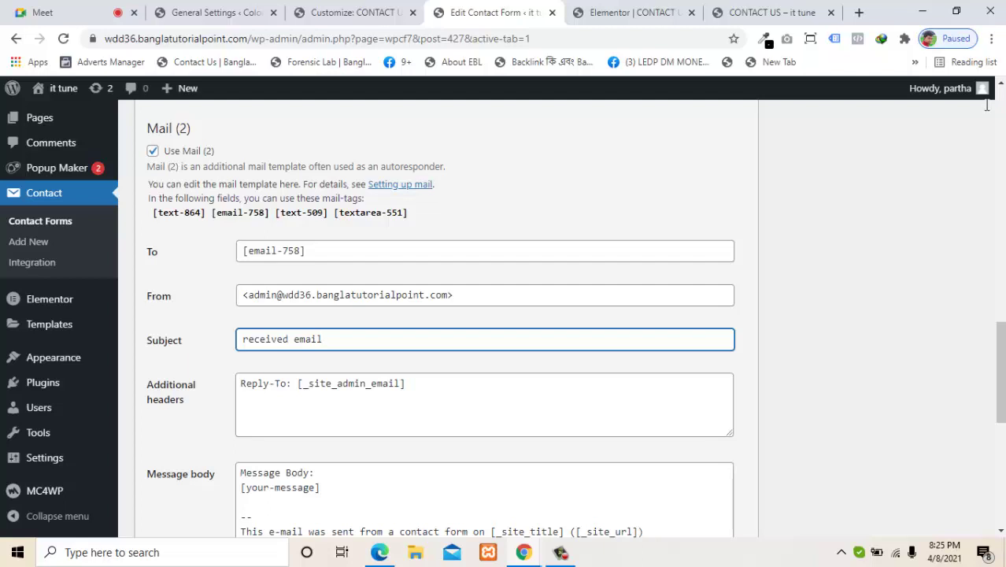
Step: Inspect the [_site_admin_email] Reply-To tag in Additional headers
left_click_drag(400, 384, 302, 383)
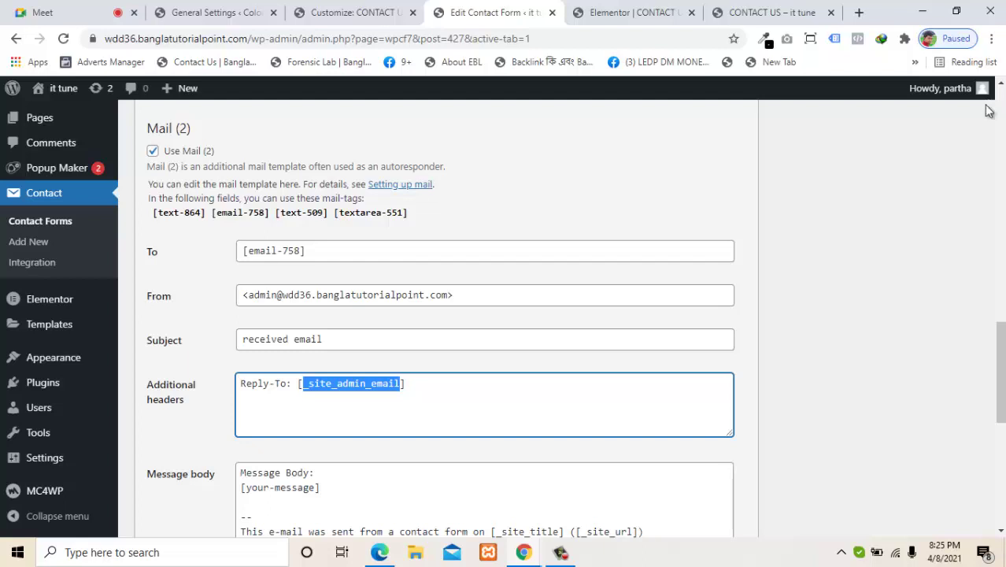
left_click(989, 110)
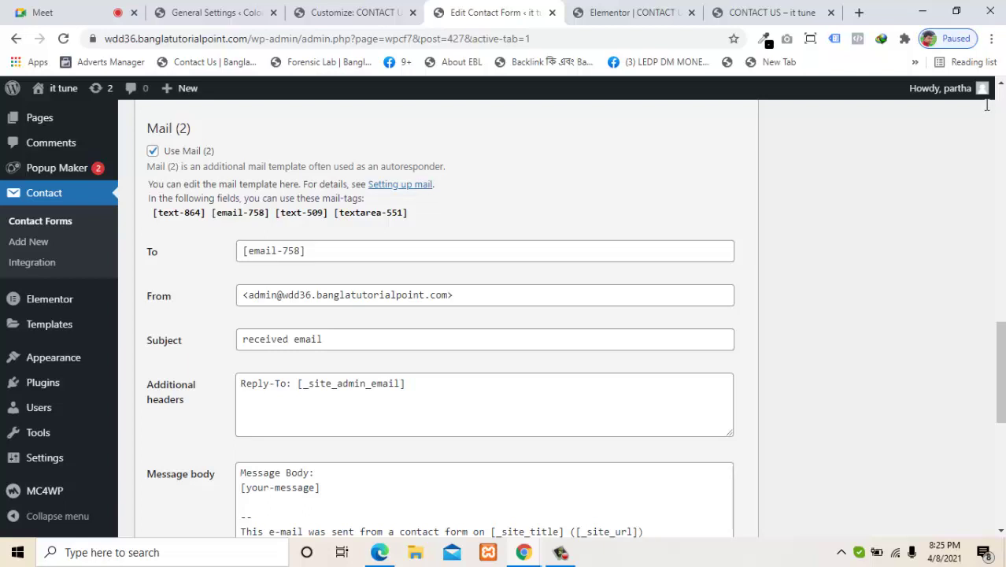
mouse_move(400, 385)
left_mouse_down()
mouse_move(275, 385)
mouse_move(303, 384)
left_mouse_up()
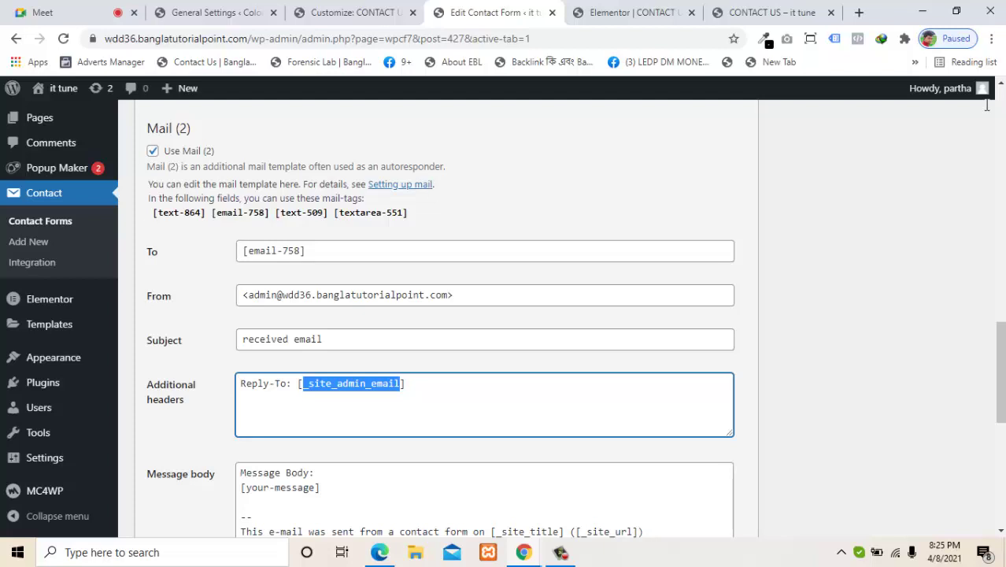
left_click(988, 110)
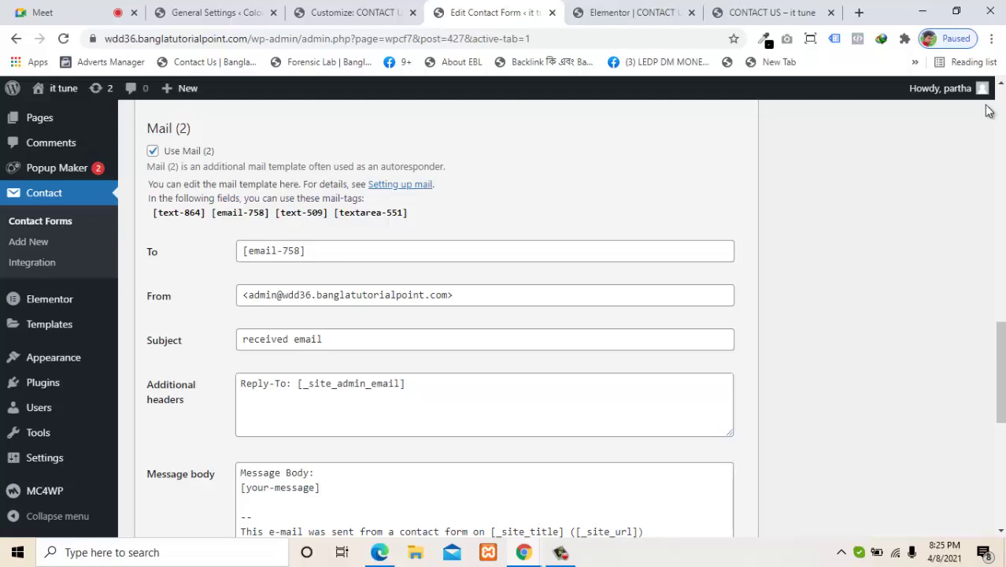
scroll(989, 110, "down", 2)
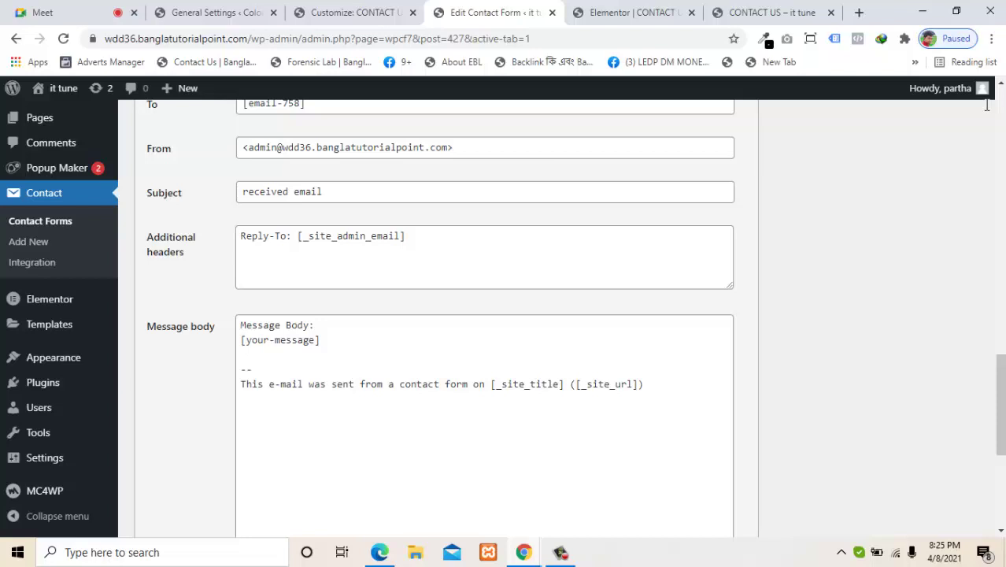
Step: Replace [your-message] in the Mail (2) body with a note promising a reply as soon as possible
left_click_drag(240, 340, 320, 339)
key("BackSpace")
type("yo")
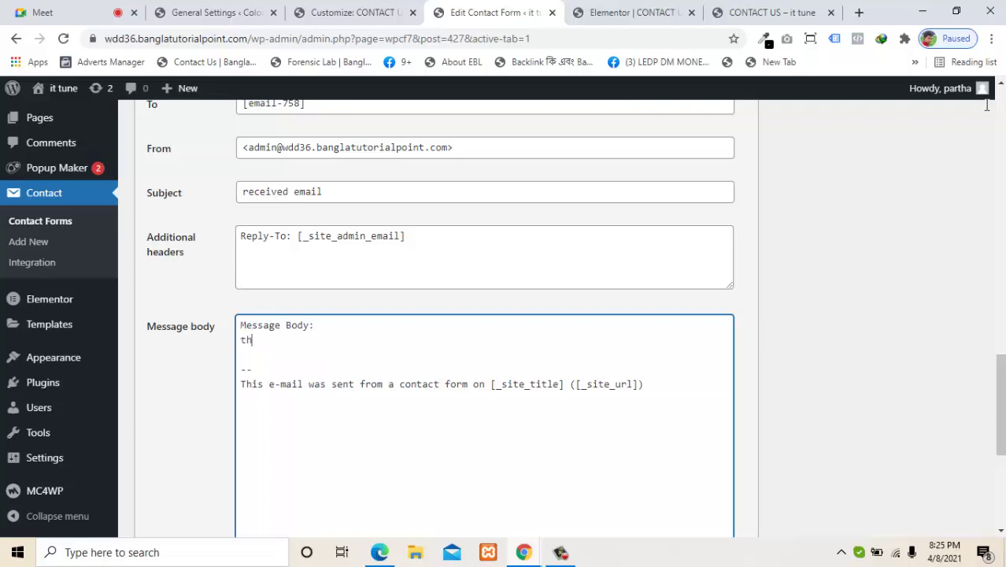
key("BackSpace")
key("BackSpace")
type("you received this email")
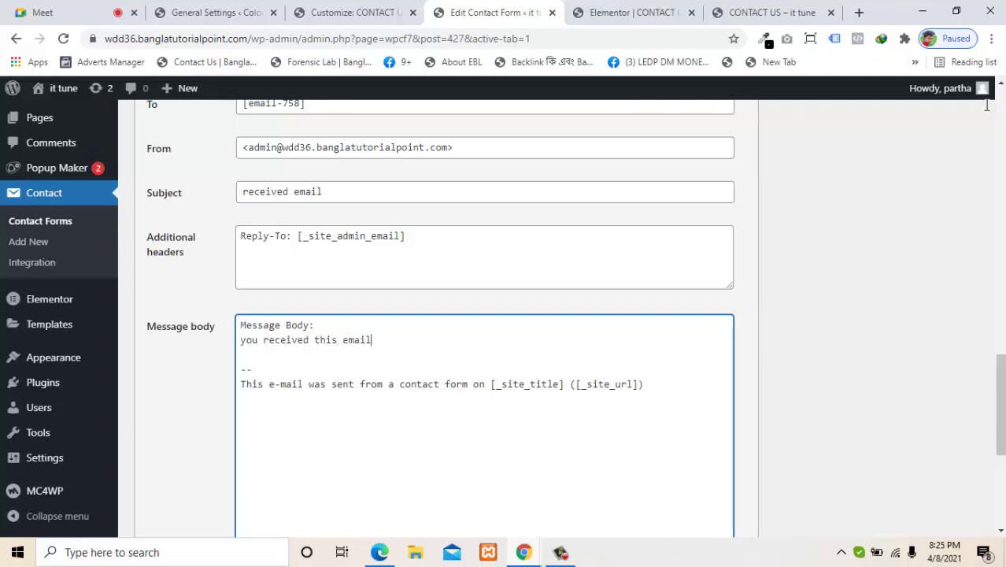
type(" ,because you send a ")
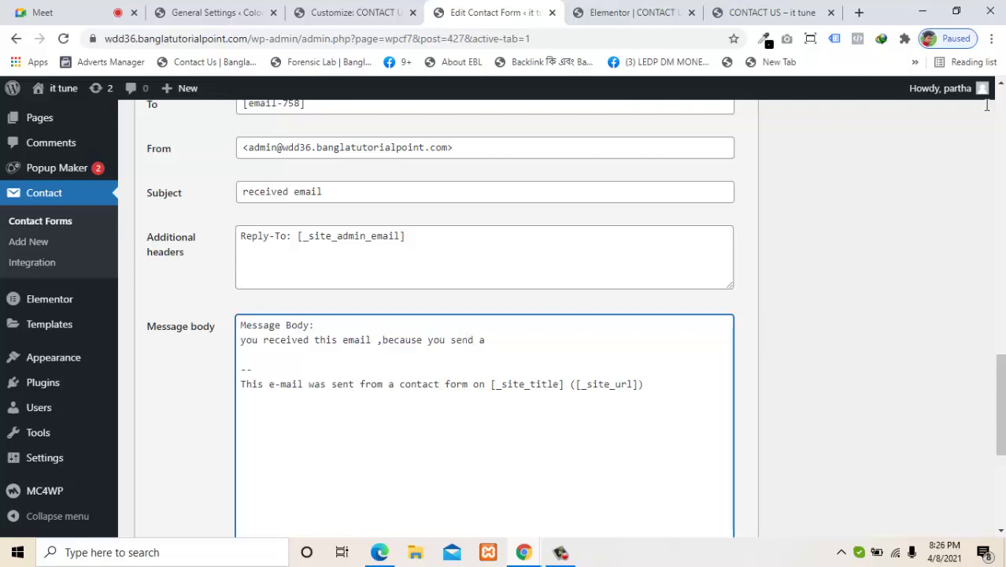
type("mail your web site, as ")
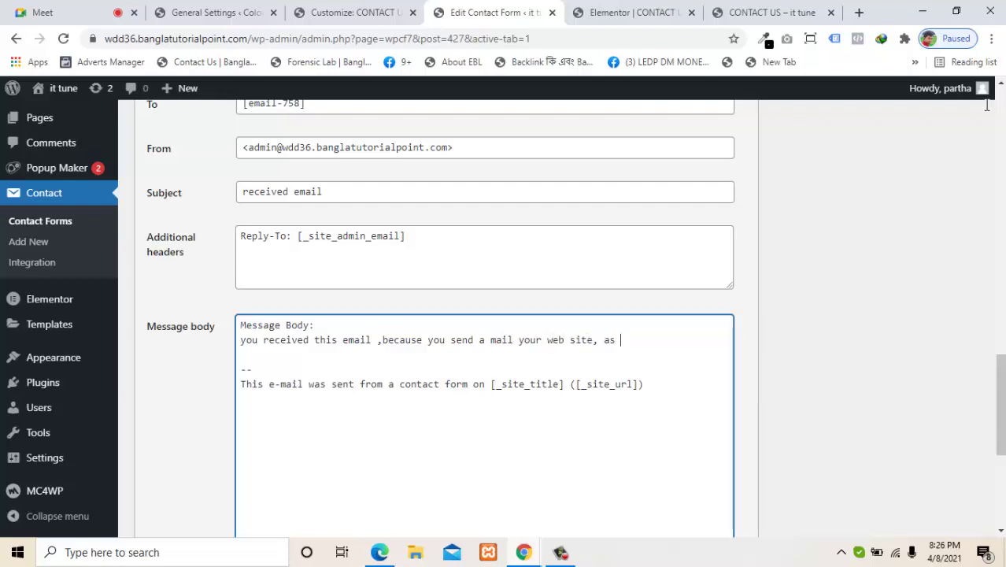
type("soon as posivole ")
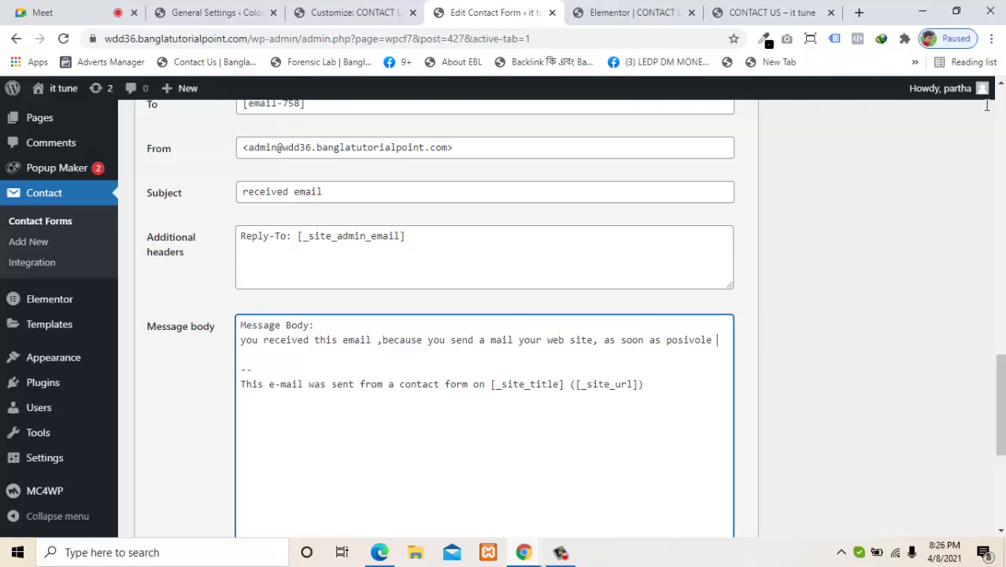
type("we re")
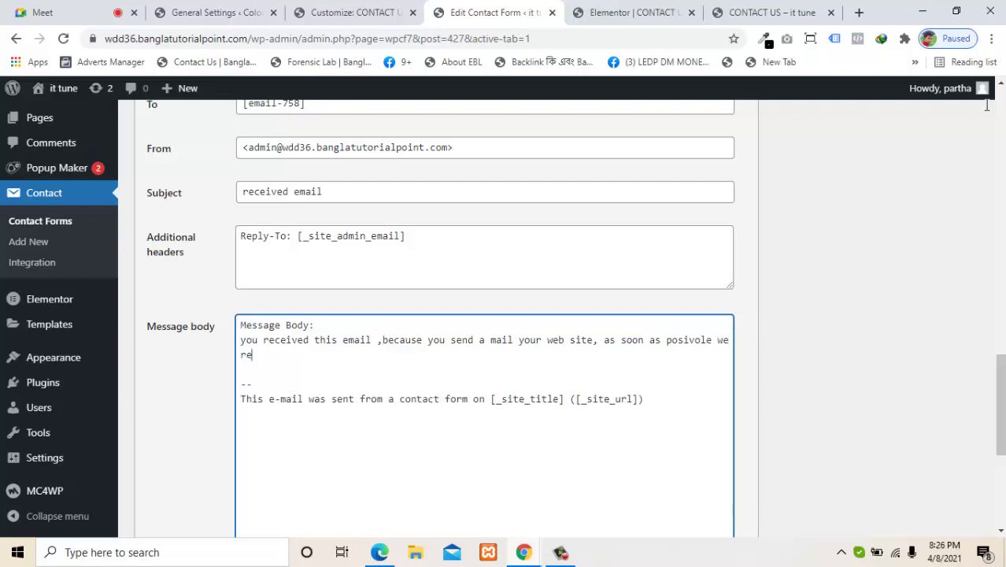
type("play your email.")
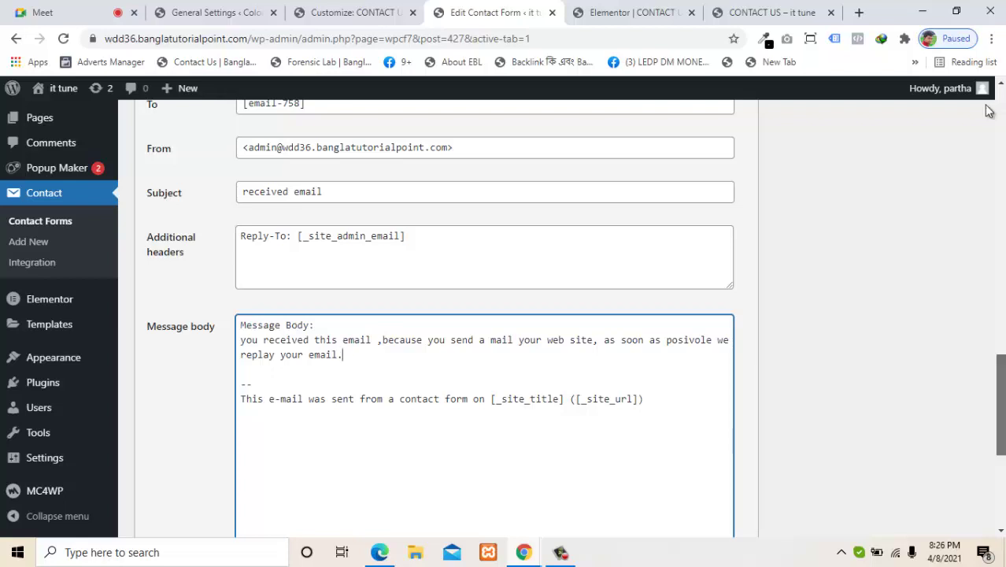
scroll(988, 108, "down", 4)
Step: Tick 'Use HTML content type' for Mail (2), then switch to the General Settings tab
left_click(242, 321)
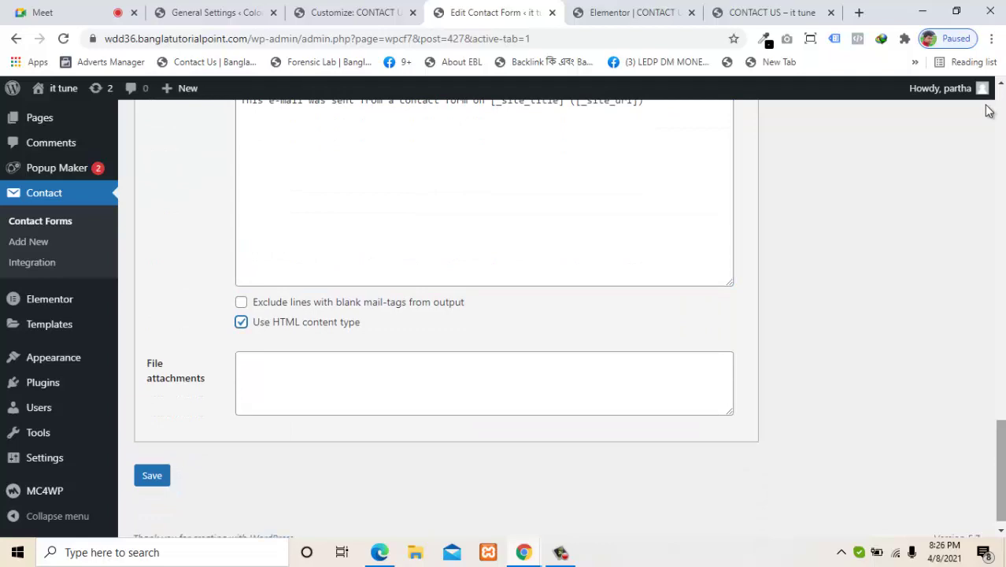
scroll(990, 111, "up", 6)
scroll(989, 111, "down", 5)
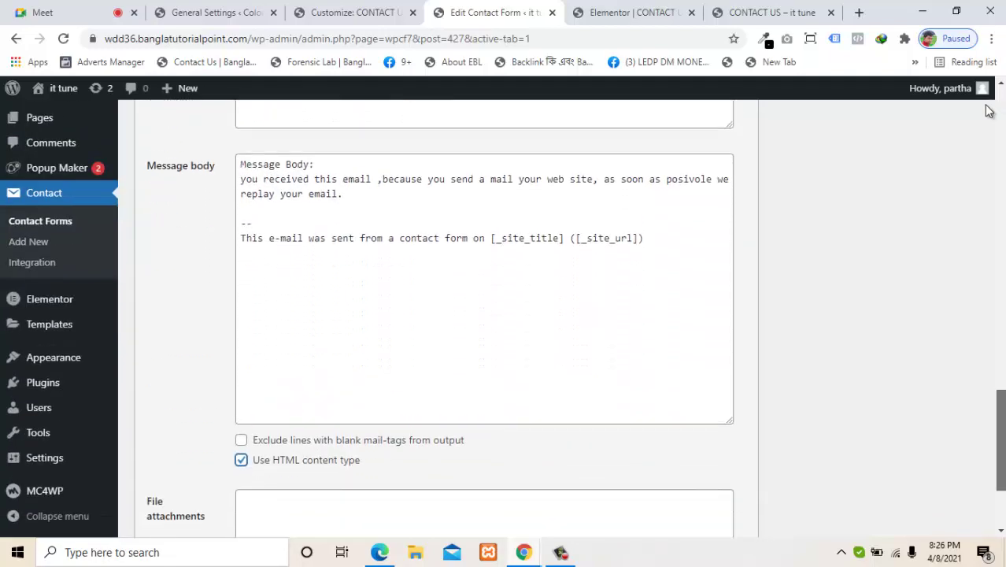
scroll(990, 111, "down", 1)
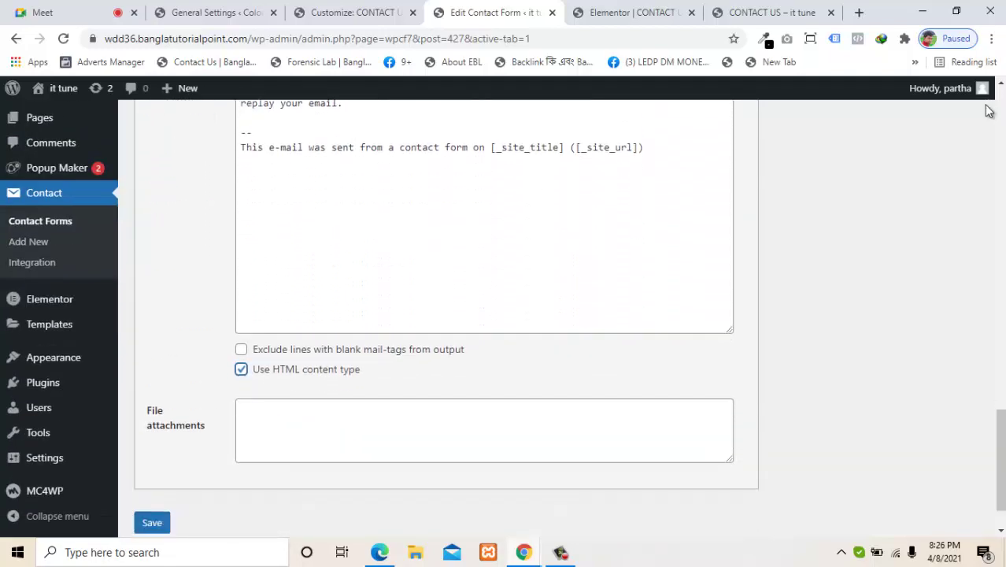
scroll(989, 111, "down", 1)
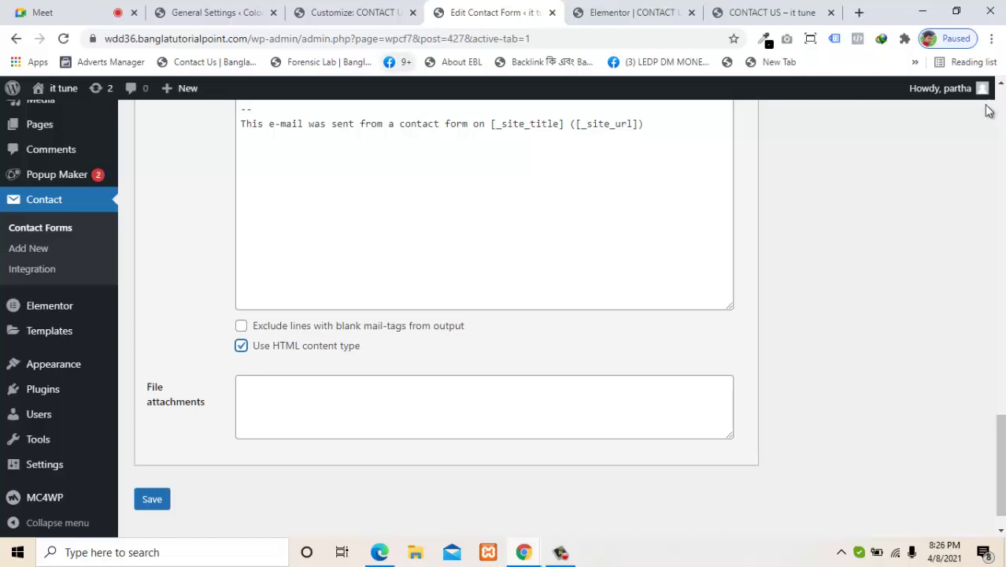
left_click(215, 13)
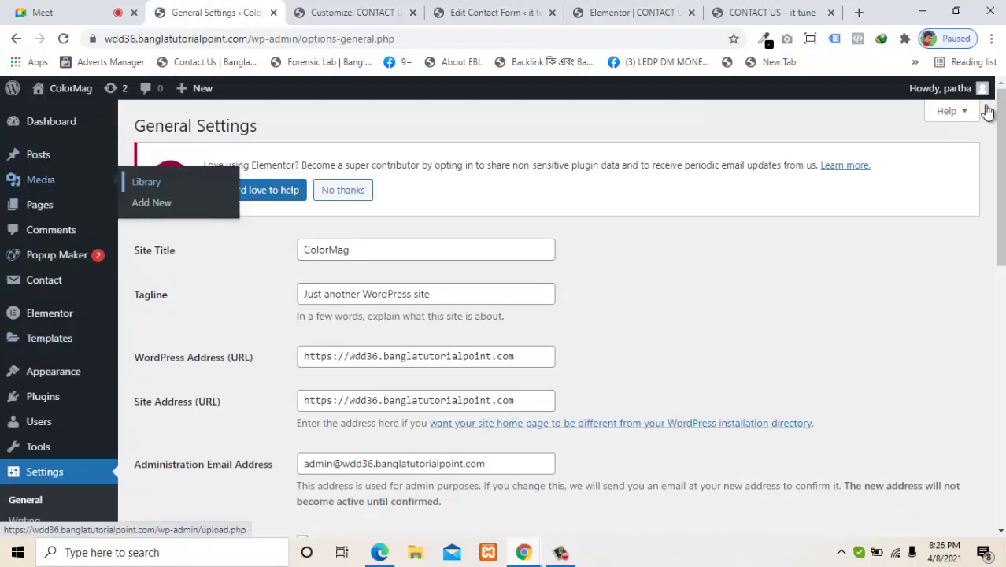
Step: Open the 3.zip file's Attachment details from the Media Library grid
left_click(146, 181)
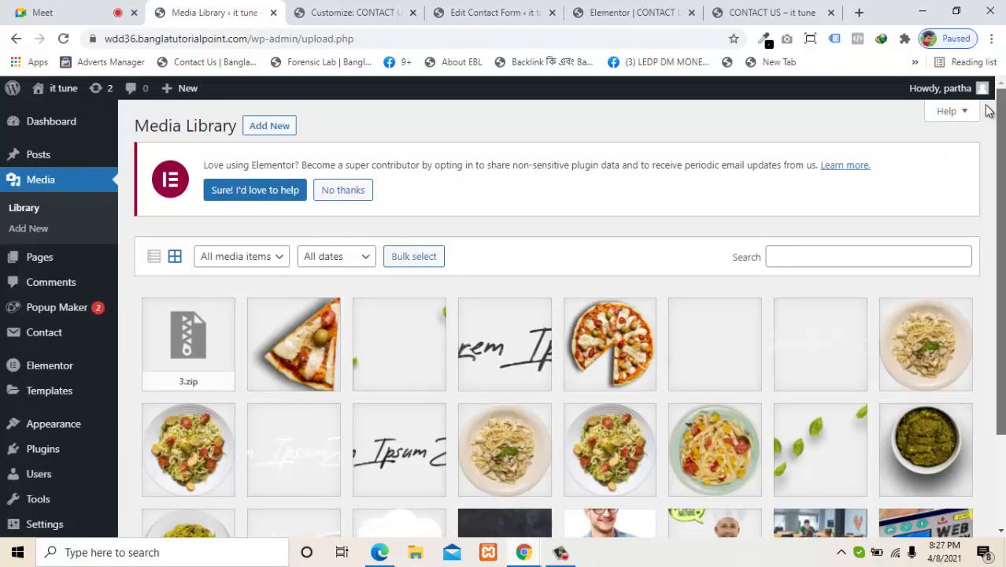
scroll(988, 110, "down", 3)
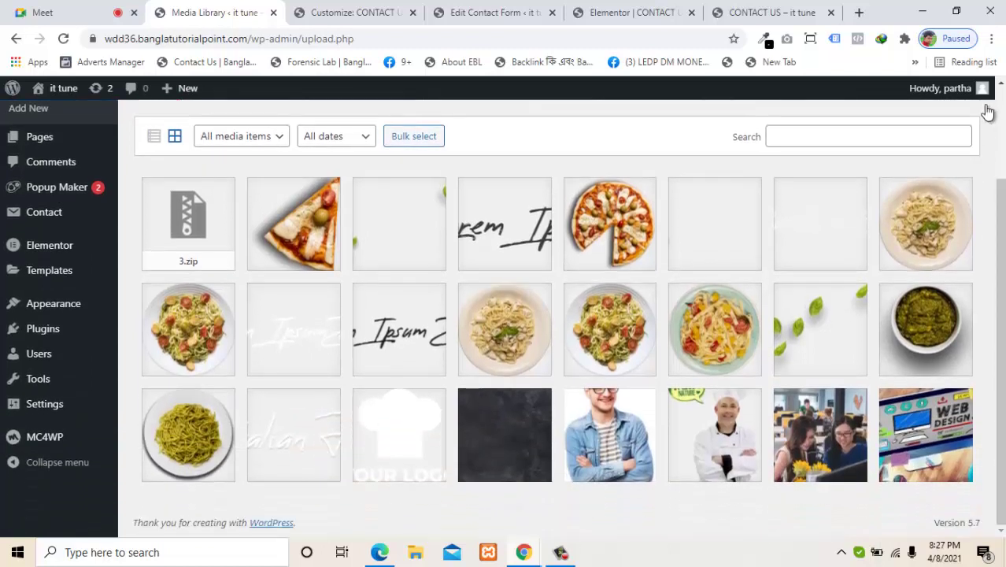
key("Tab")
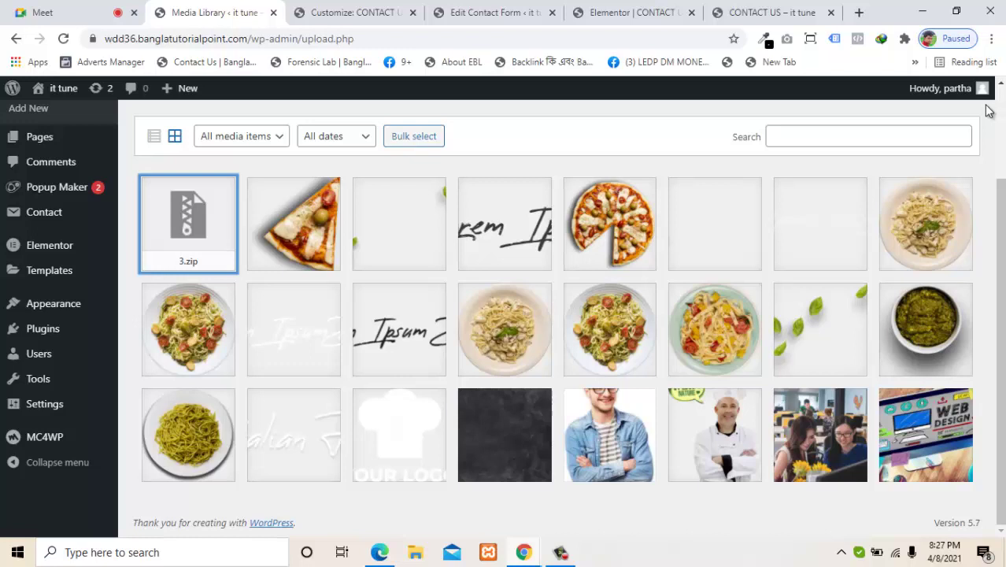
key("Return")
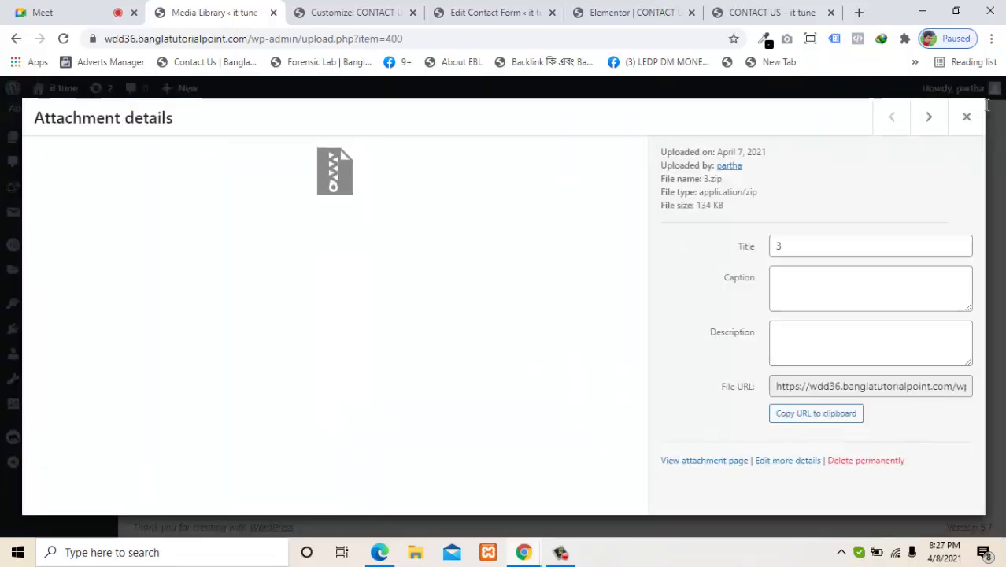
Step: Copy the 3.zip File URL and extract its uploads/2021/04/3.zip path via the address bar
left_click(871, 387)
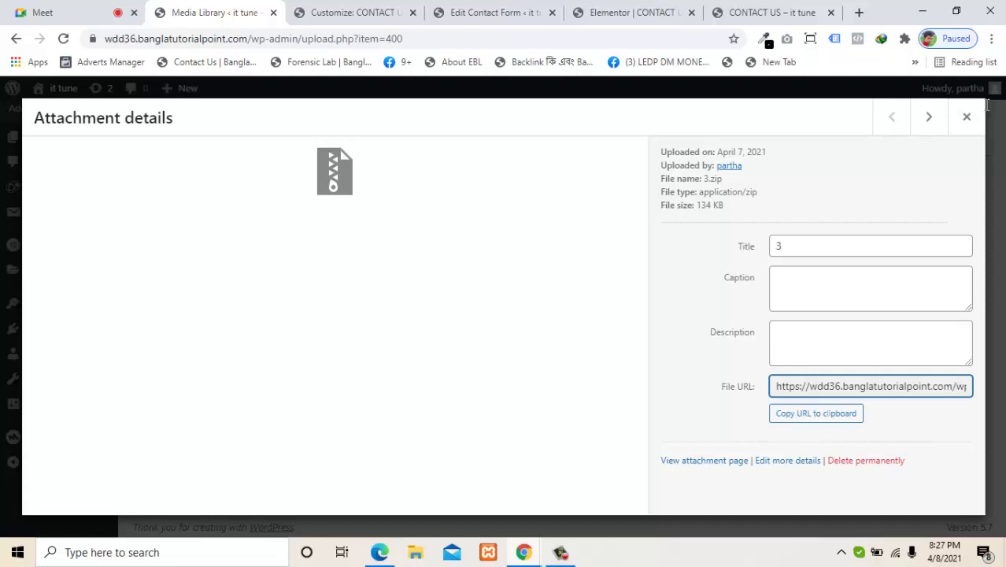
key("ctrl+a")
left_click(816, 414)
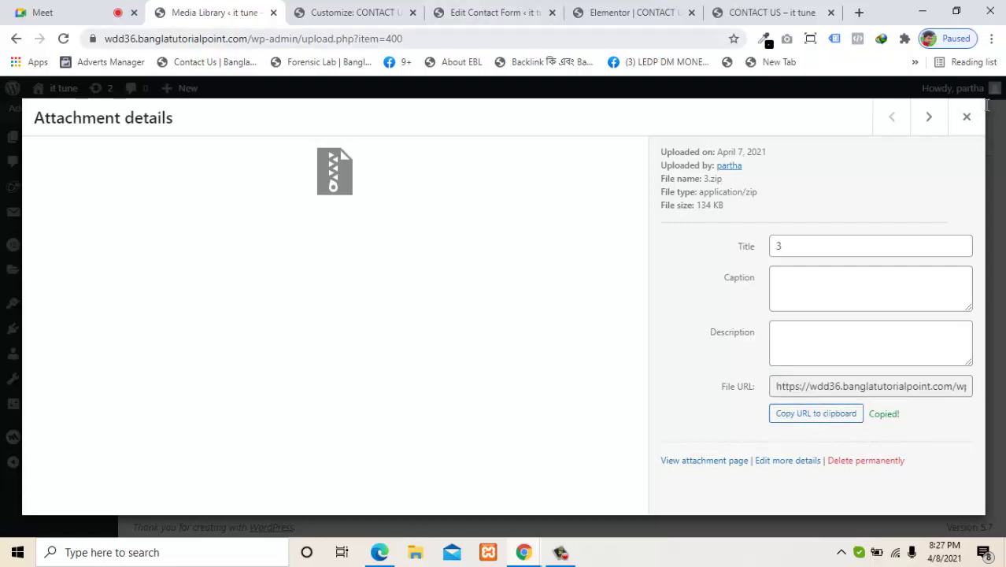
key("ctrl+l")
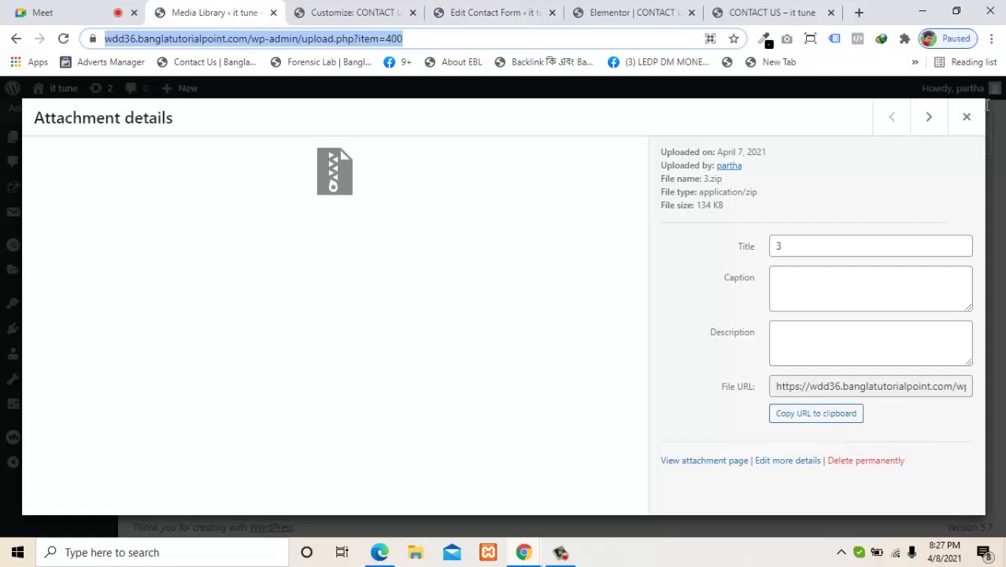
key("ctrl+v")
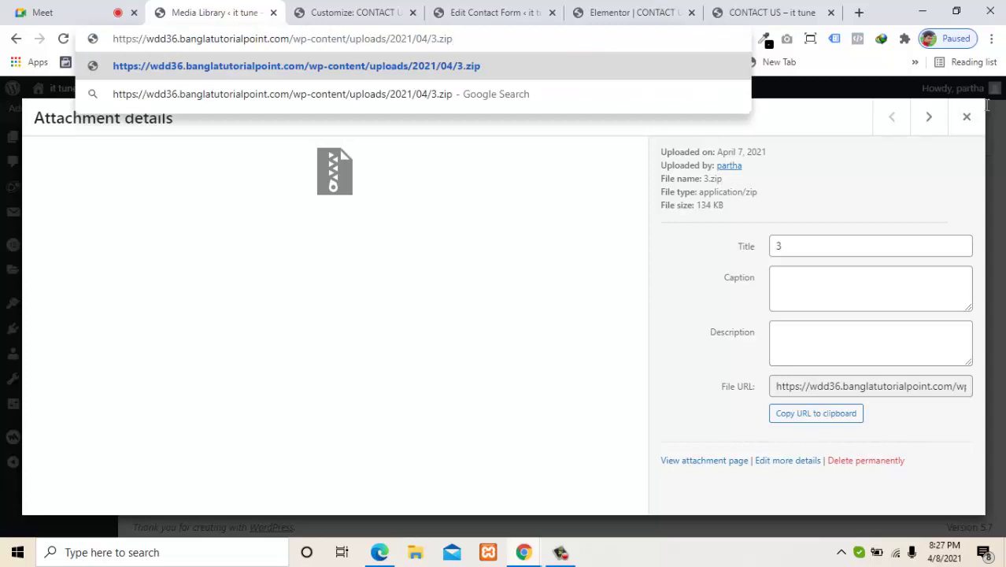
left_click_drag(350, 39, 454, 39)
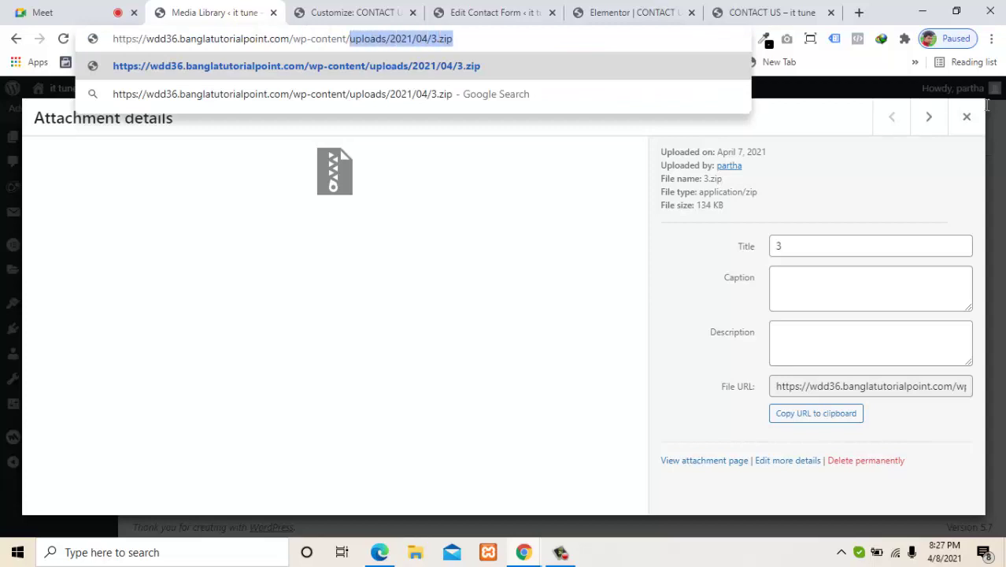
key("BackSpace")
key("ctrl+a")
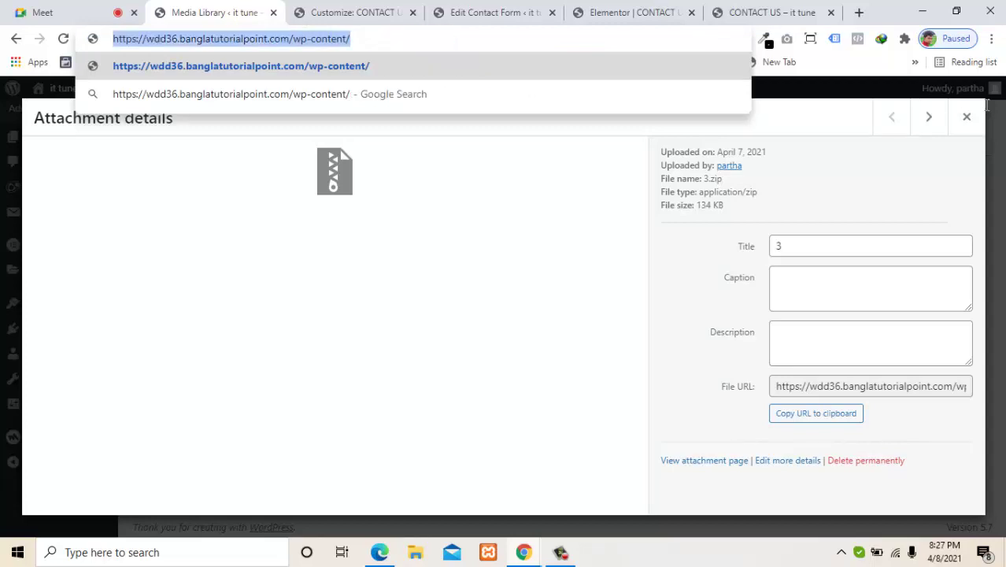
key("BackSpace")
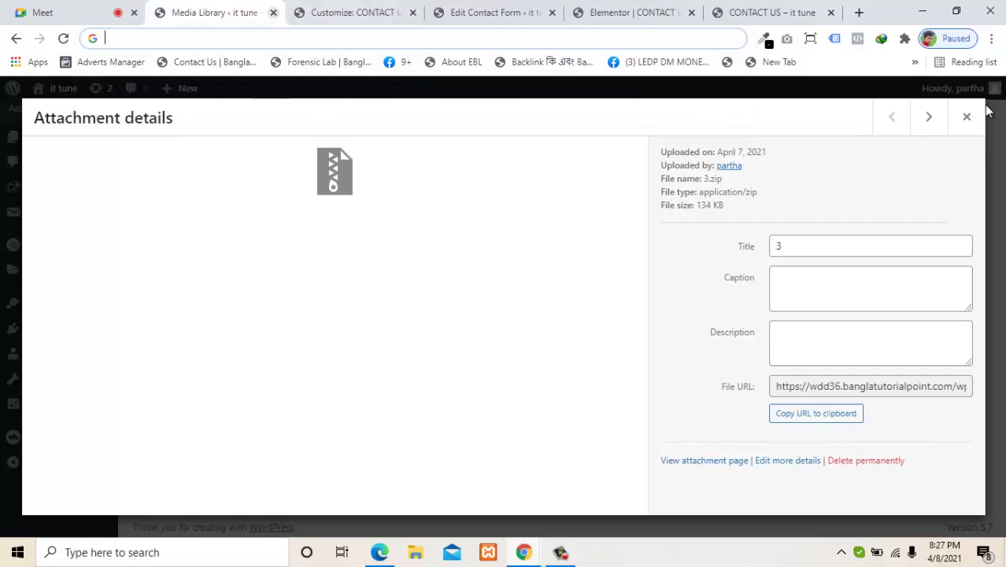
Step: Close the Media Library tab and paste uploads/2021/04/3.zip into the File attachments field
left_click(274, 12)
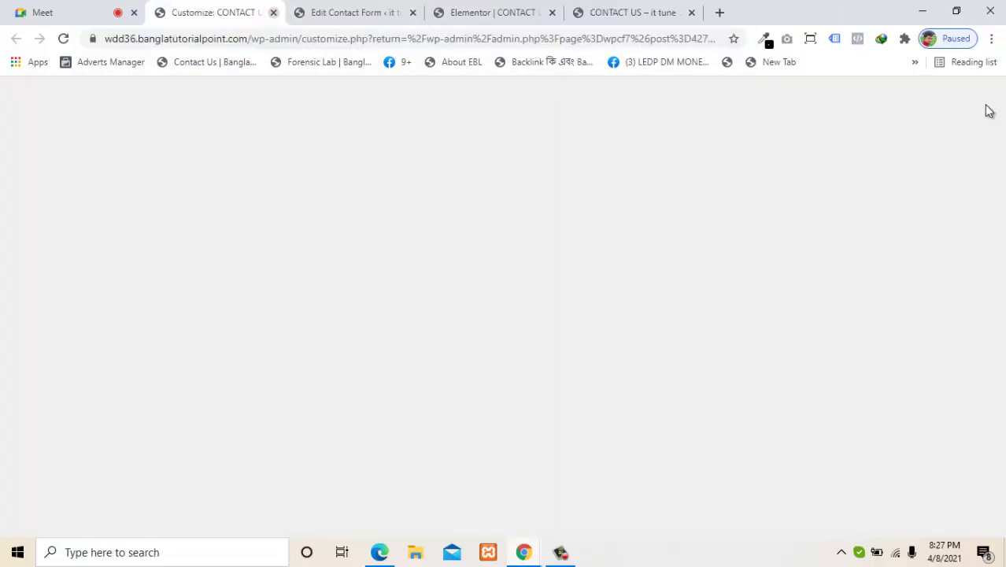
key("ctrl+Tab")
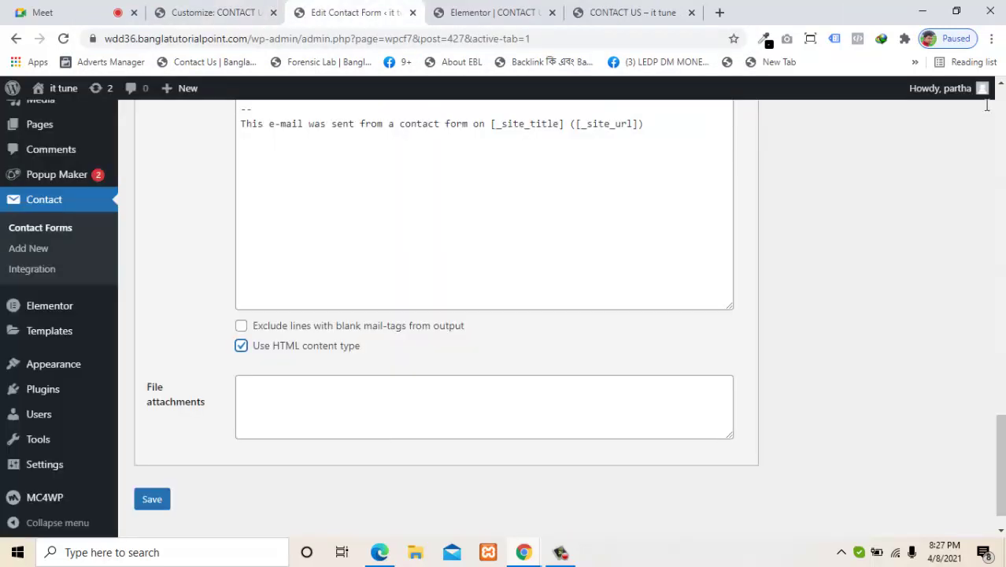
key("Tab")
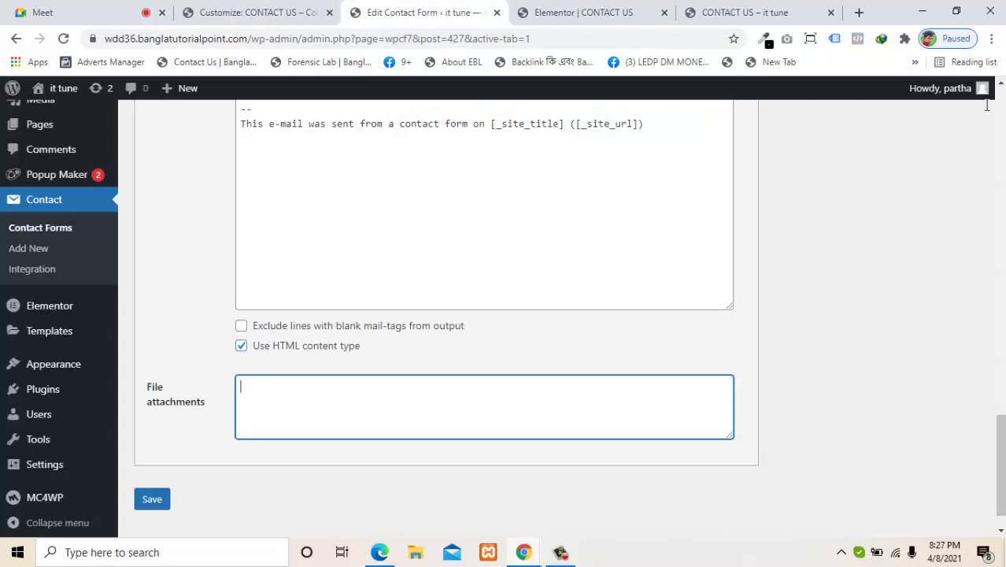
key("ctrl+v")
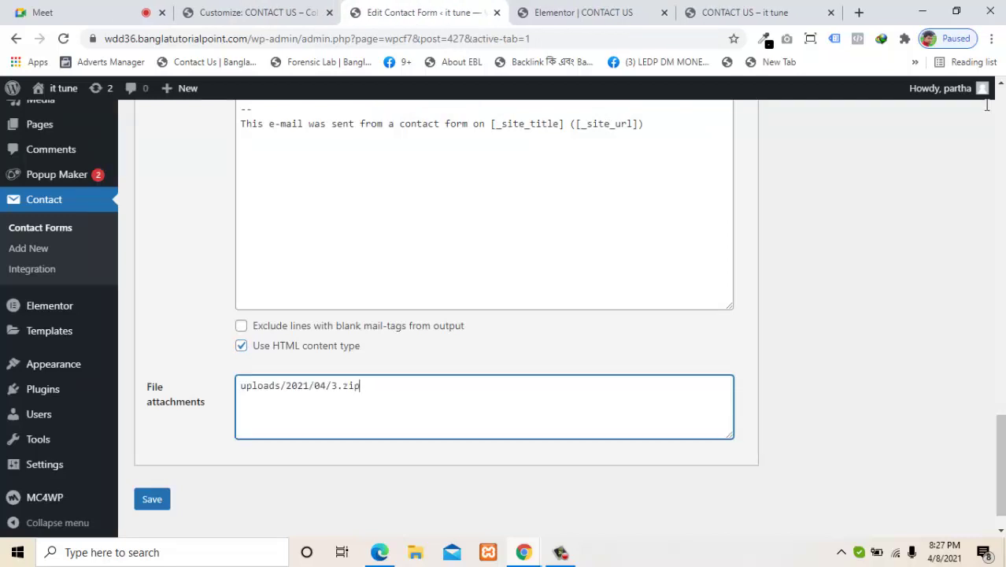
scroll(989, 111, "up", 3)
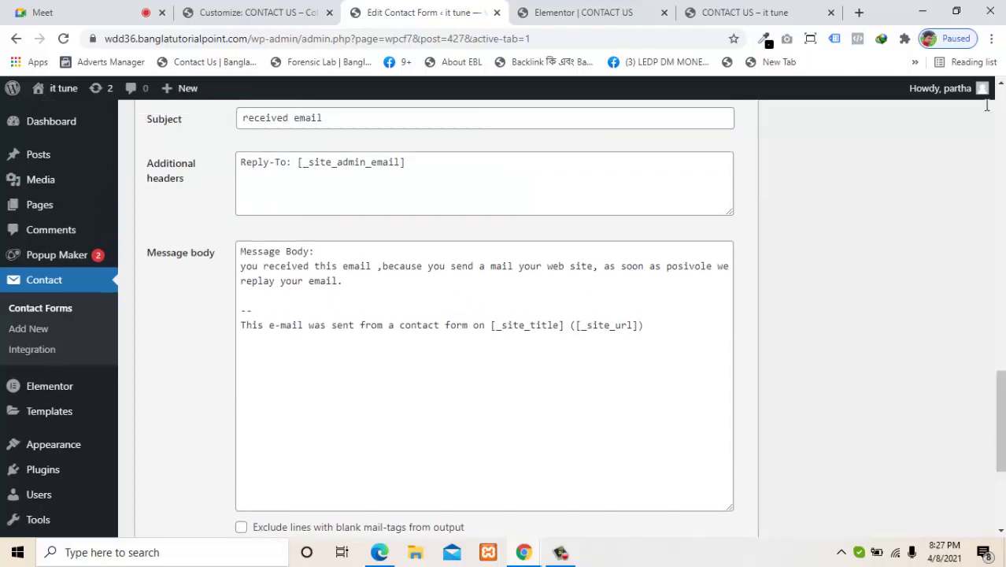
Step: Append 'thank you for message us' plus filler text to the mail message body
left_click(242, 295)
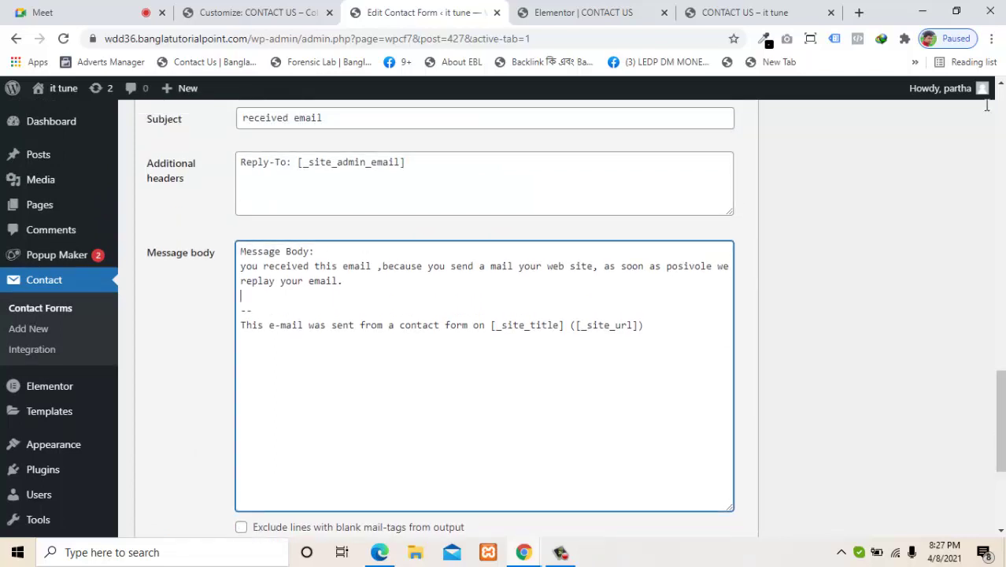
key("Left")
type("thank you for message ")
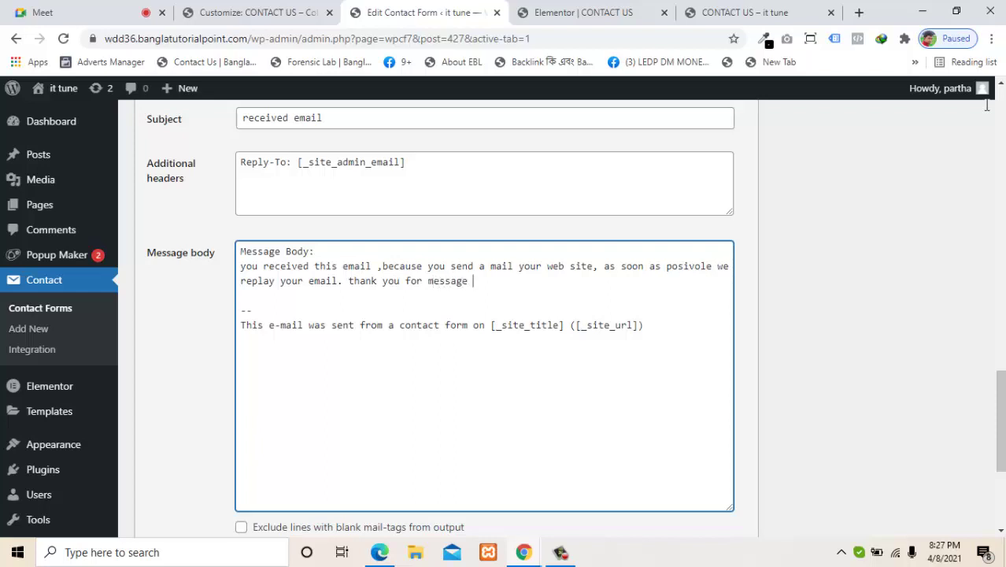
type("us ,")
type("sdhjf safdgkjgasd")
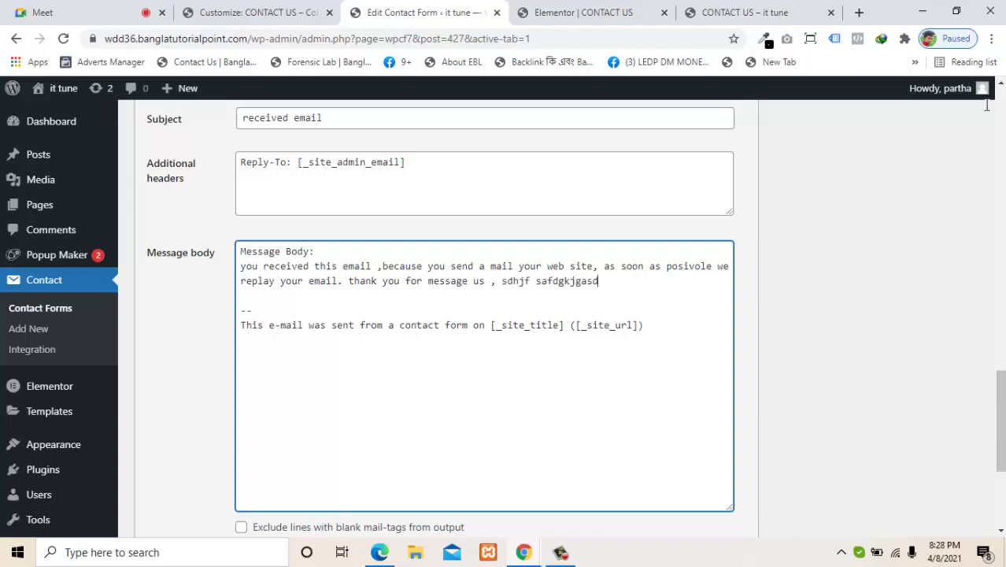
type(" fglasdfljlkjasdfgasgfgfl gasjgd fg")
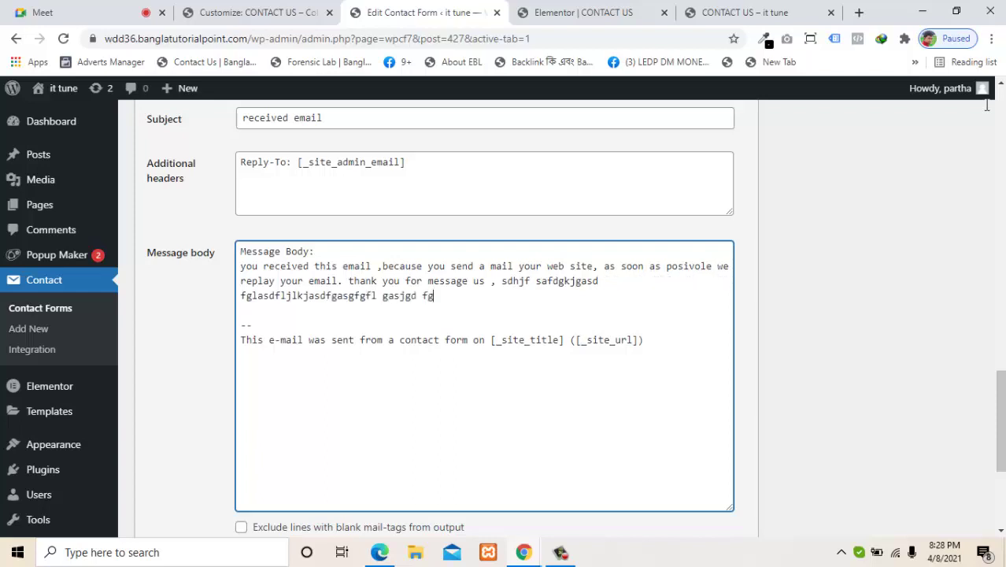
type("aslkgfd klj sakfd alhjg fdljaslkfd kjas kjfdhkjlashfd kjh")
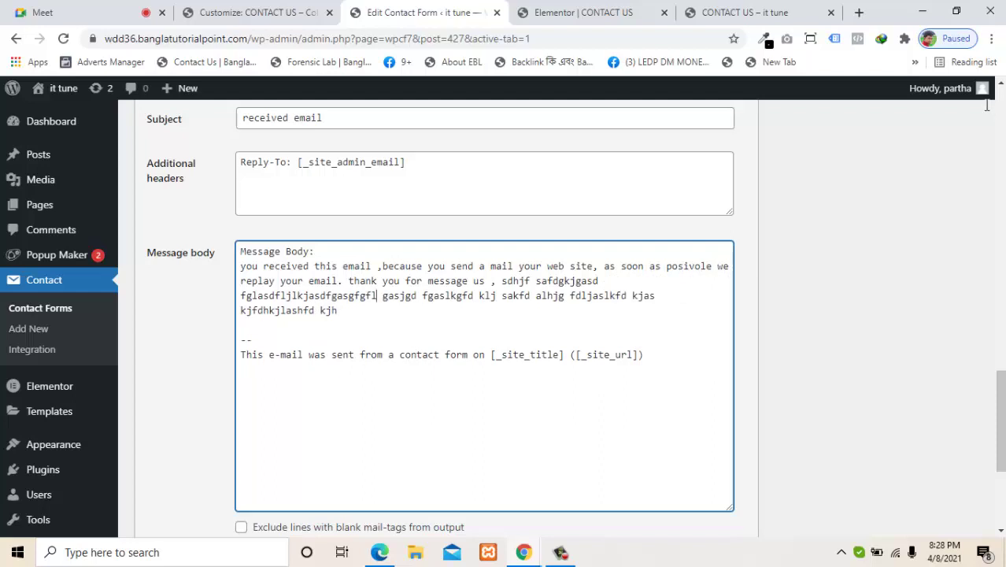
left_click_drag(376, 296, 297, 296)
Step: Save the contact form and switch to the Contact Us page tab
scroll(989, 110, "down", 3)
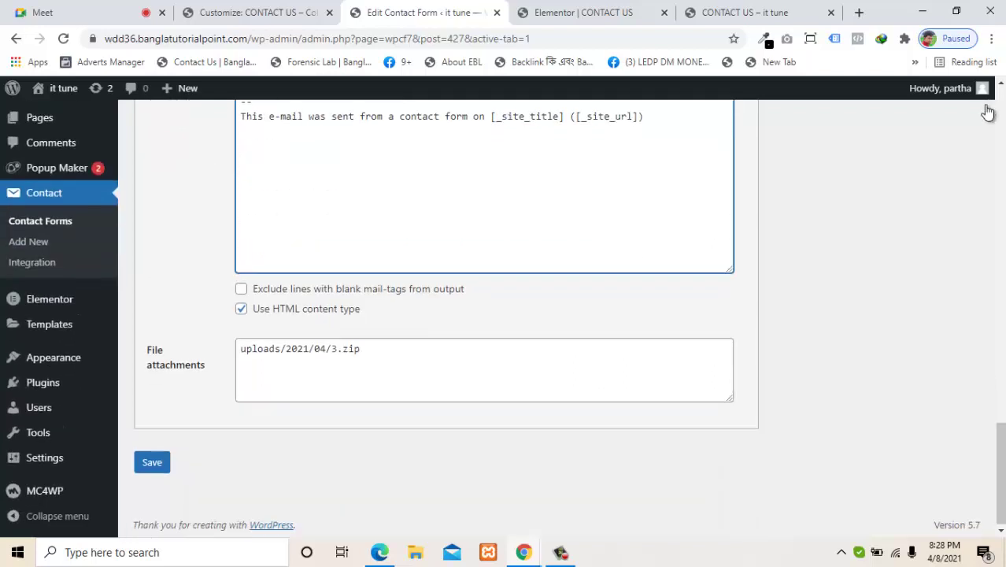
left_click(152, 463)
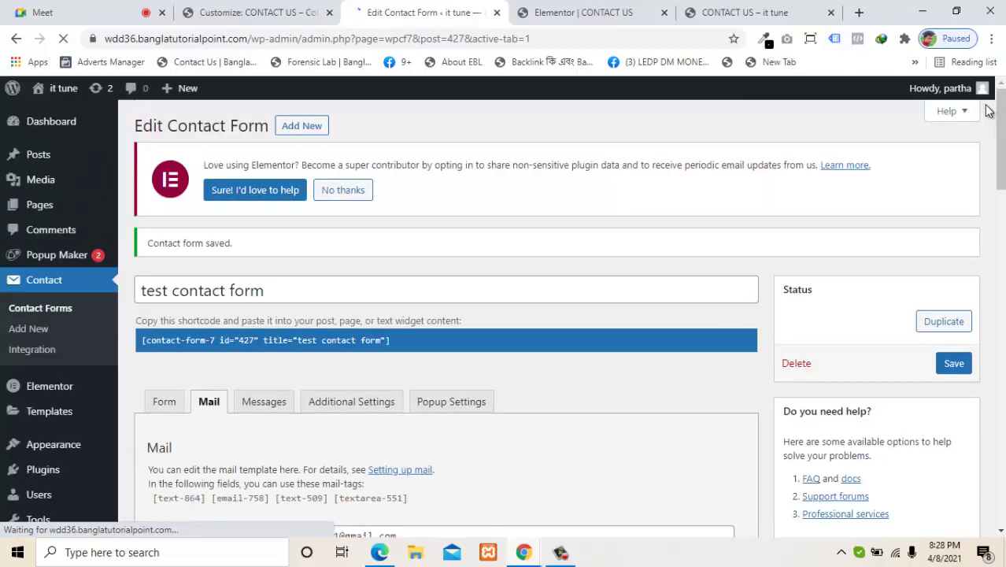
key("ctrl+Tab")
key("ctrl+Tab")
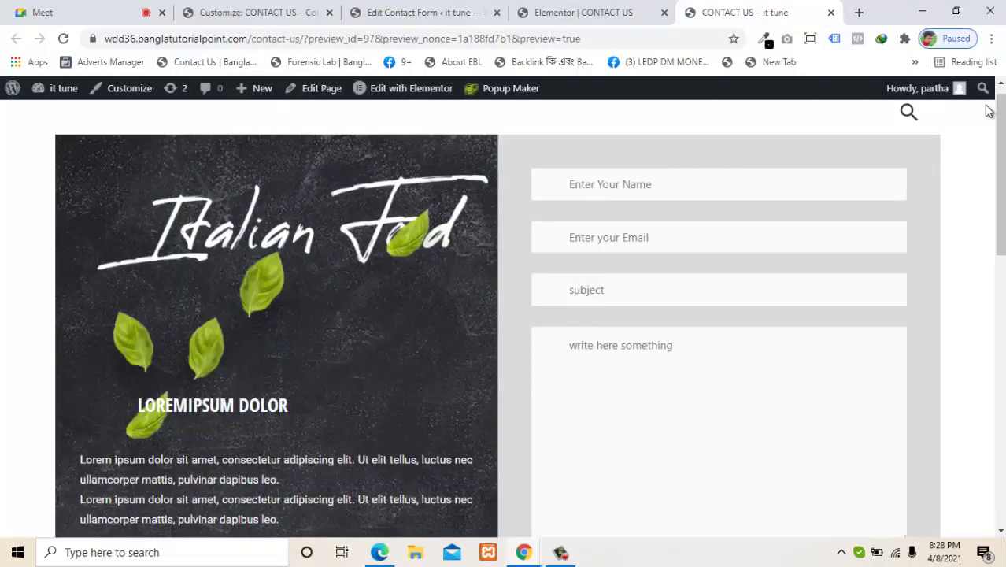
Step: Reload the Contact Us page and enter the sender's name in the Name field
key("F5")
key("Down")
key("Down")
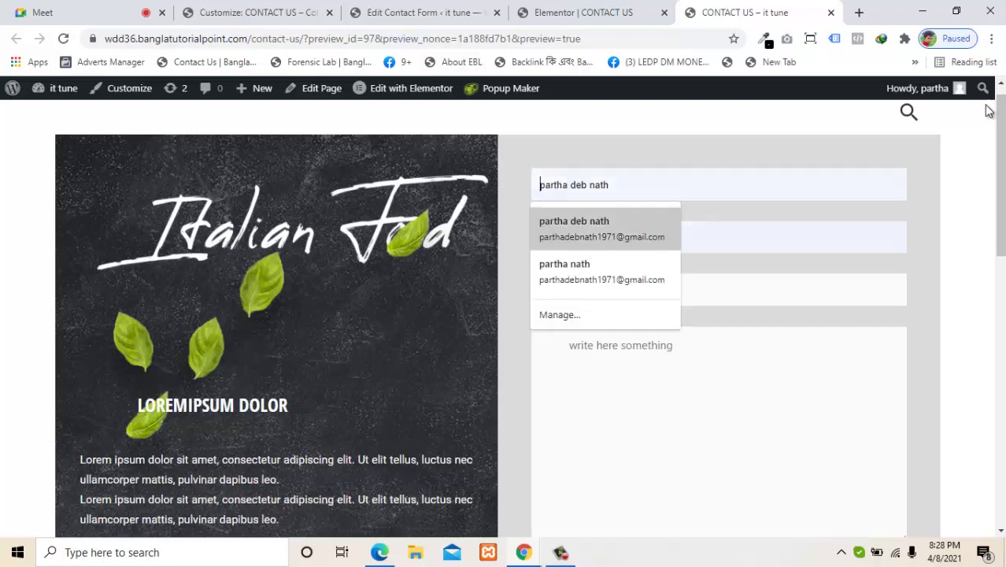
key("Return")
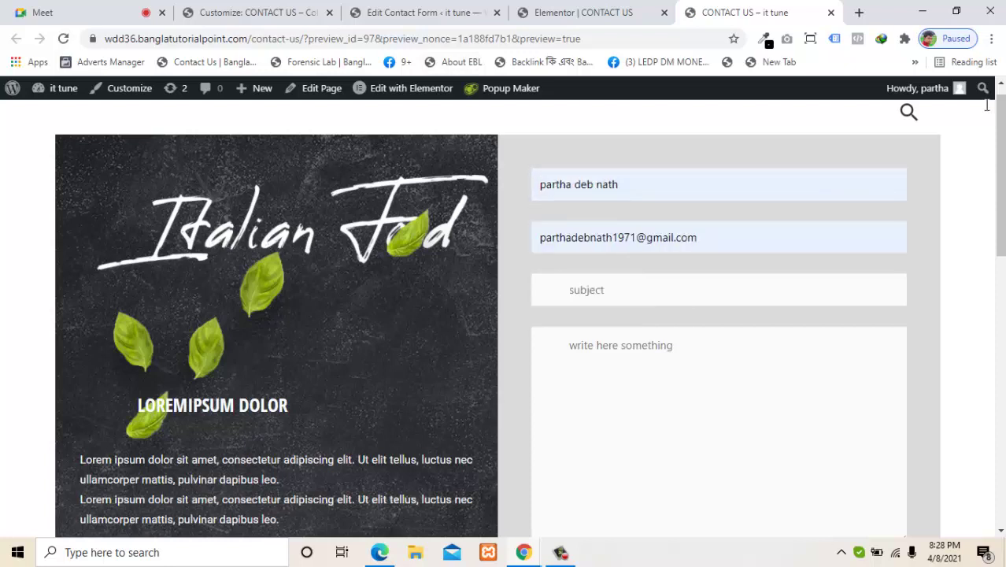
key("ctrl+a")
key("Escape")
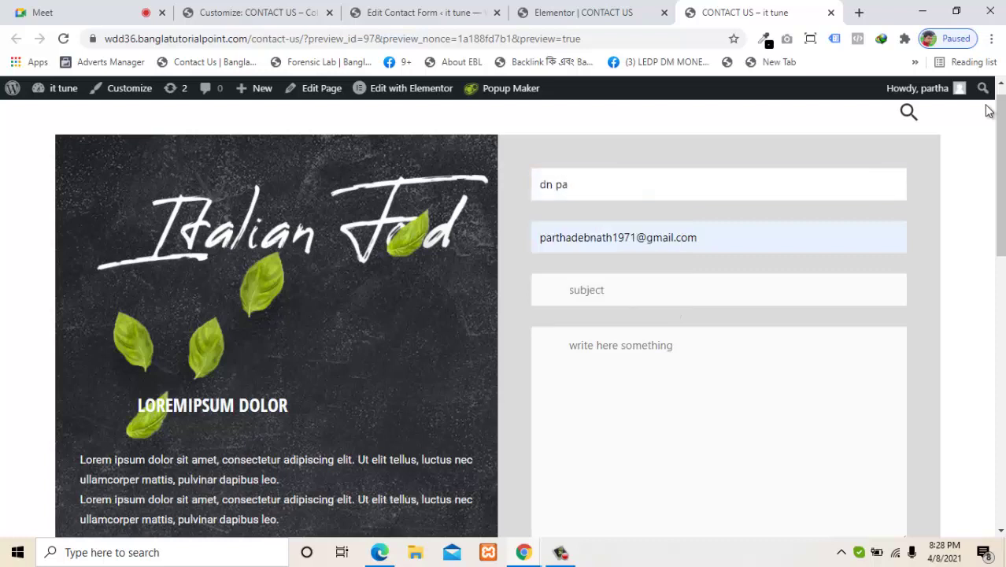
Step: Replace the Email field's value with the sender's Gmail address
left_click(636, 238)
key("End")
key("BackSpace")
key("BackSpace")
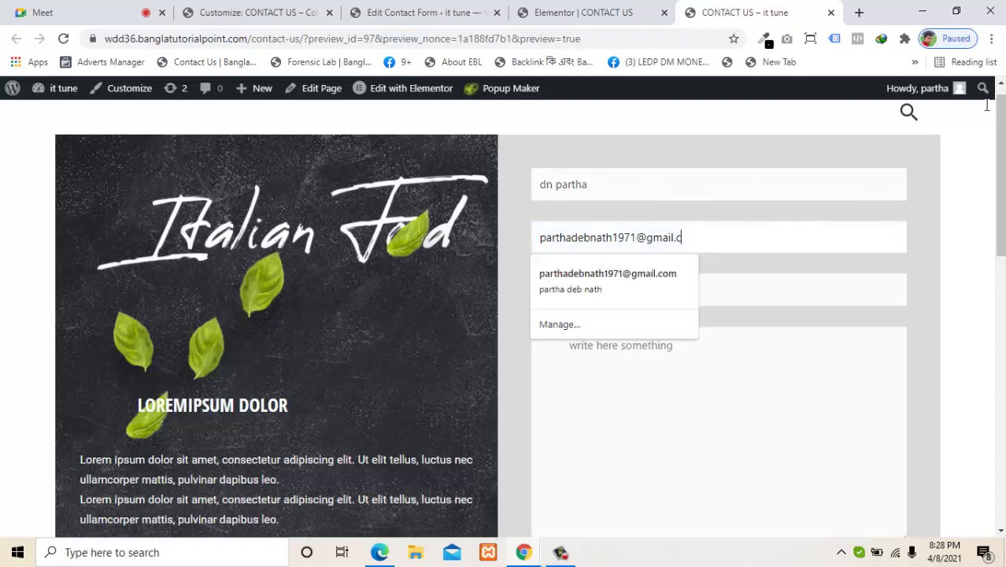
key("BackSpace")
key("BackSpace")
key("BackSpace")
key("BackSpace")
key("BackSpace")
key("BackSpace")
key("BackSpace")
key("BackSpace")
key("BackSpace")
key("BackSpace")
key("BackSpace")
key("BackSpace")
key("BackSpace")
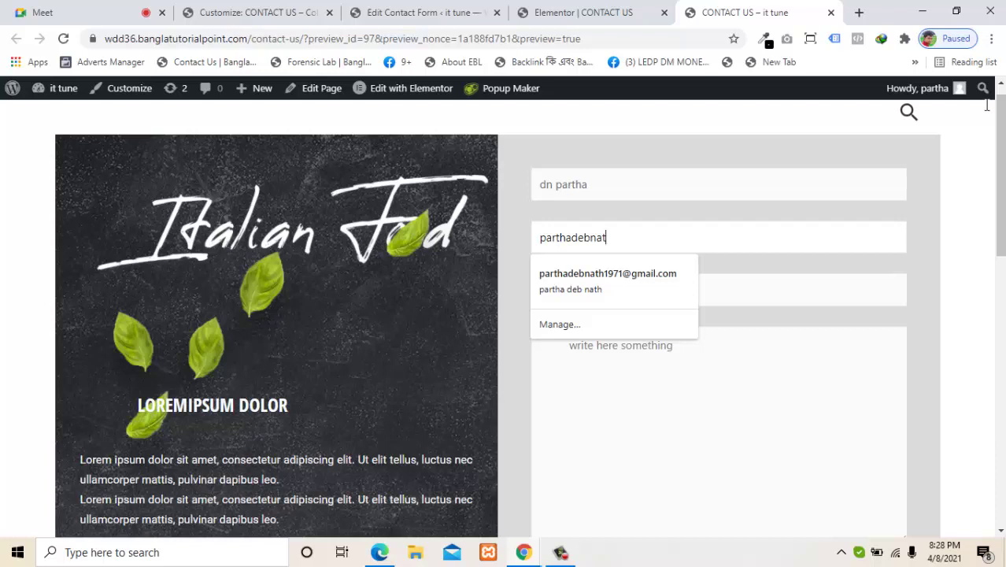
type("@gmail")
key("BackSpace")
key("BackSpace")
key("BackSpace")
key("BackSpace")
key("BackSpace")
key("BackSpace")
key("BackSpace")
key("BackSpace")
key("BackSpace")
key("BackSpace")
key("BackSpace")
key("BackSpace")
key("BackSpace")
key("BackSpace")
key("BackSpace")
key("BackSpace")
key("BackSpace")
key("BackSpace")
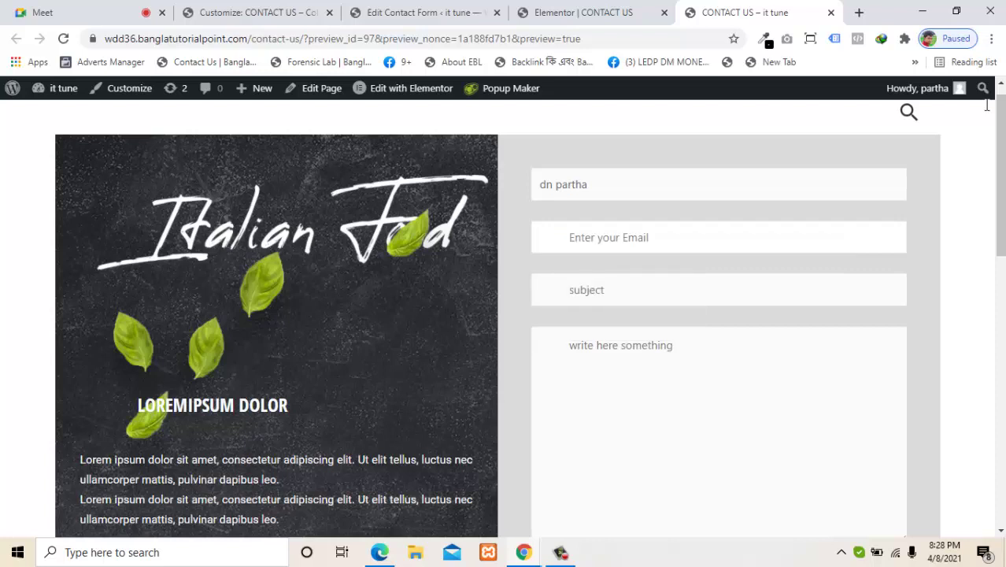
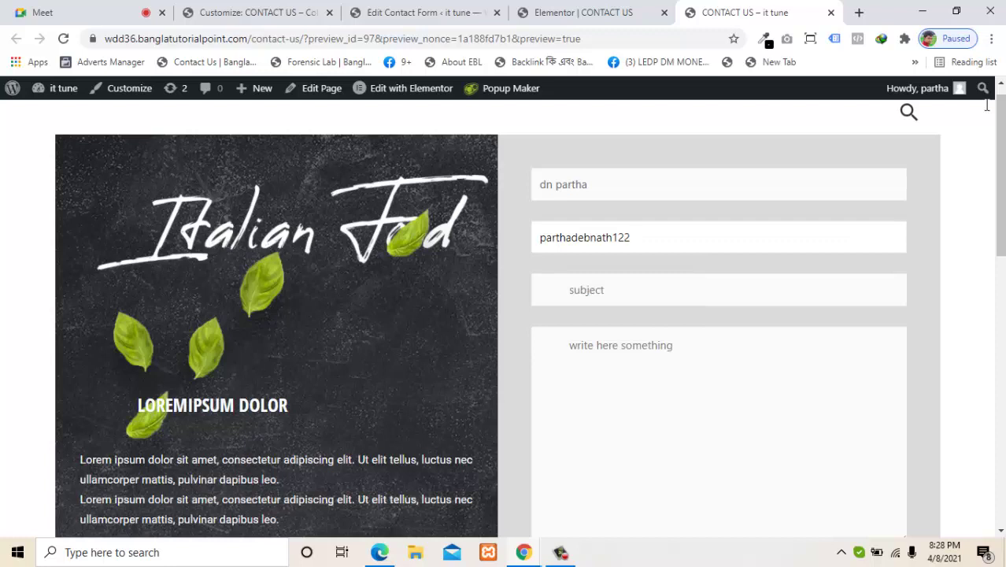
Step: Set the subject to 'i want learn wp with development' and enter filler message text
key("Tab")
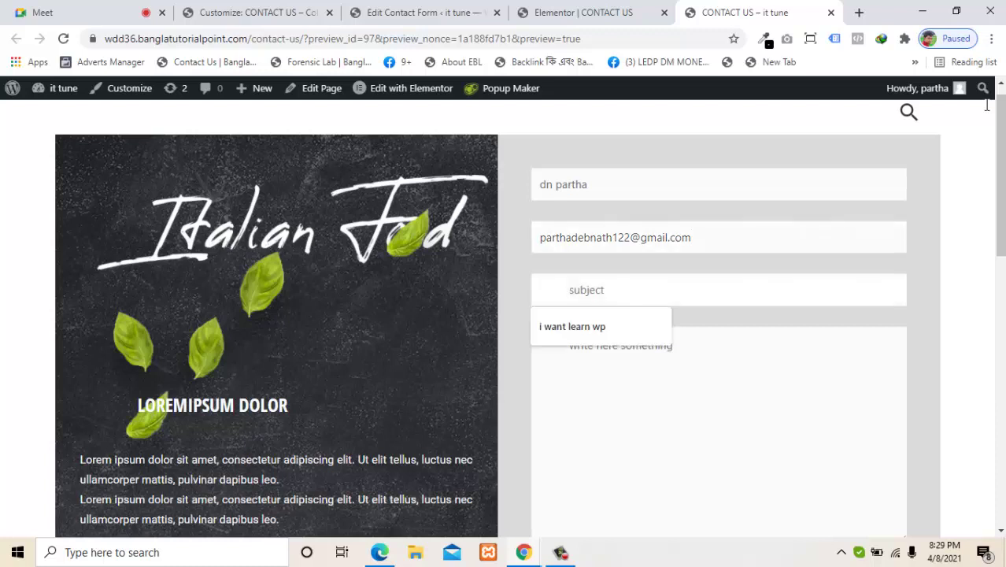
key("Down")
key("Return")
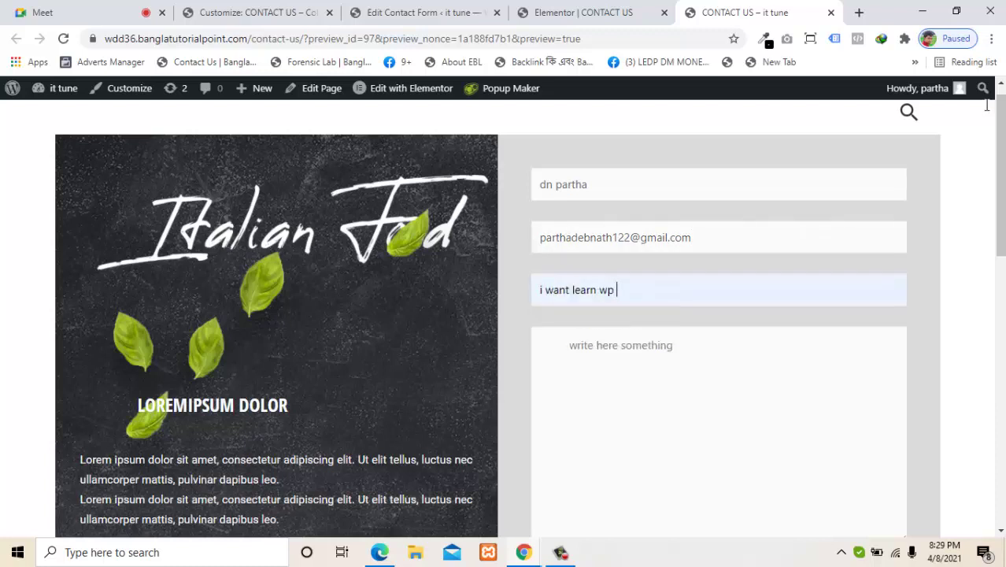
type("wit")
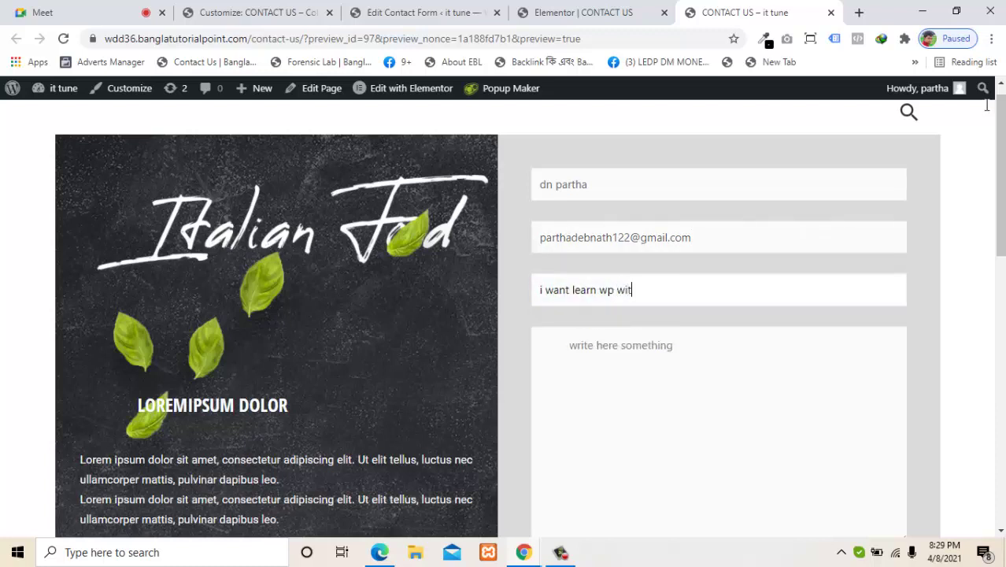
type("h development")
key("Tab")
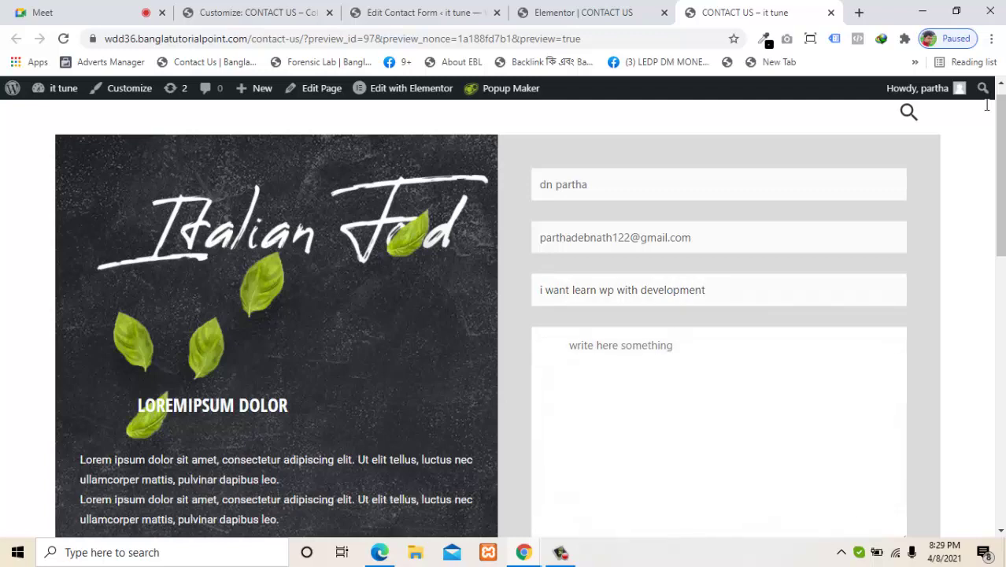
type("sahfd haskd fkagskldfg kjlasgfd kjgaslkjfgd lkas gflgaslgfdlajdgsl")
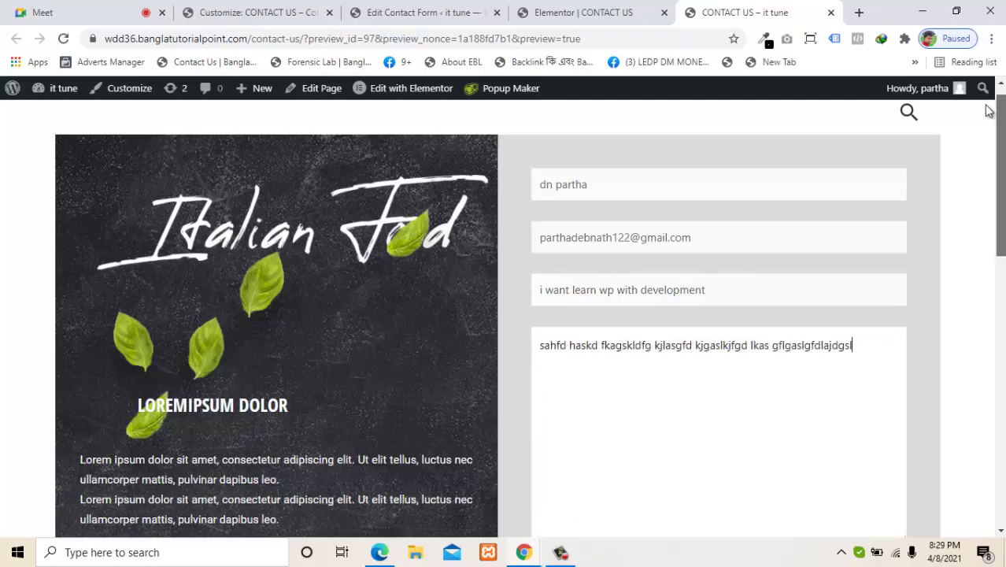
scroll(988, 108, "down", 3)
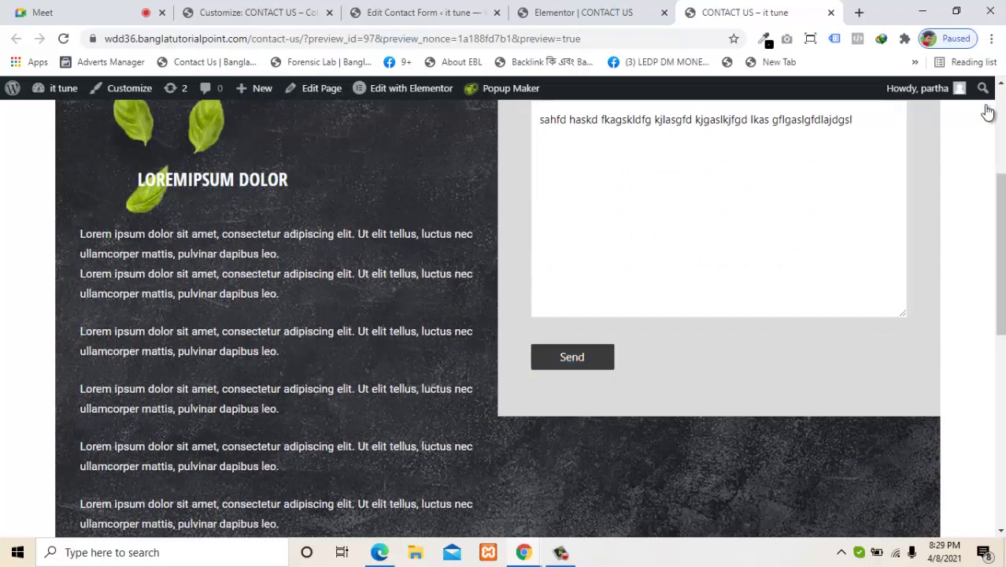
Step: Submit the filled contact form, then minimize Chrome to reveal the desktop
left_click(572, 357)
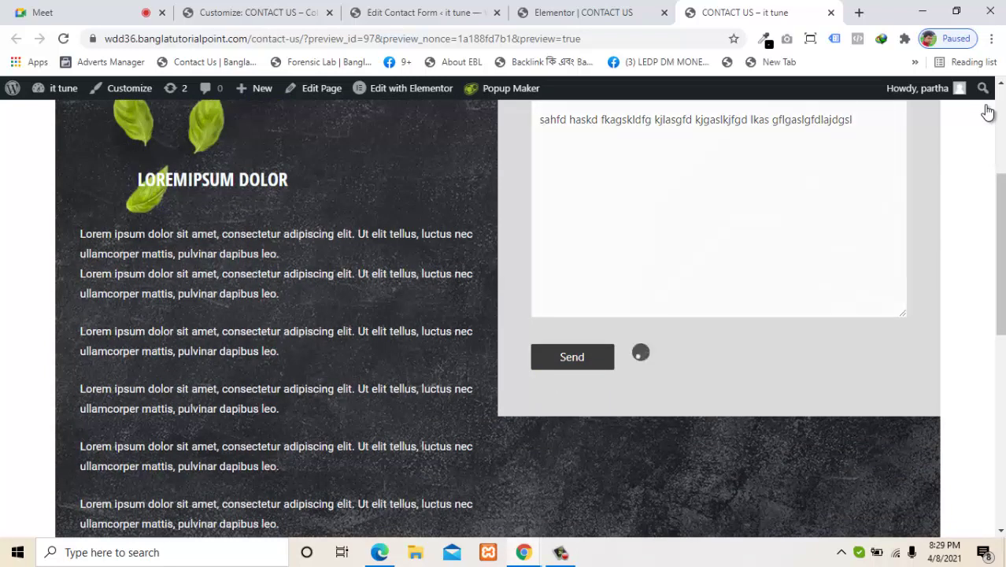
scroll(988, 108, "up", 3)
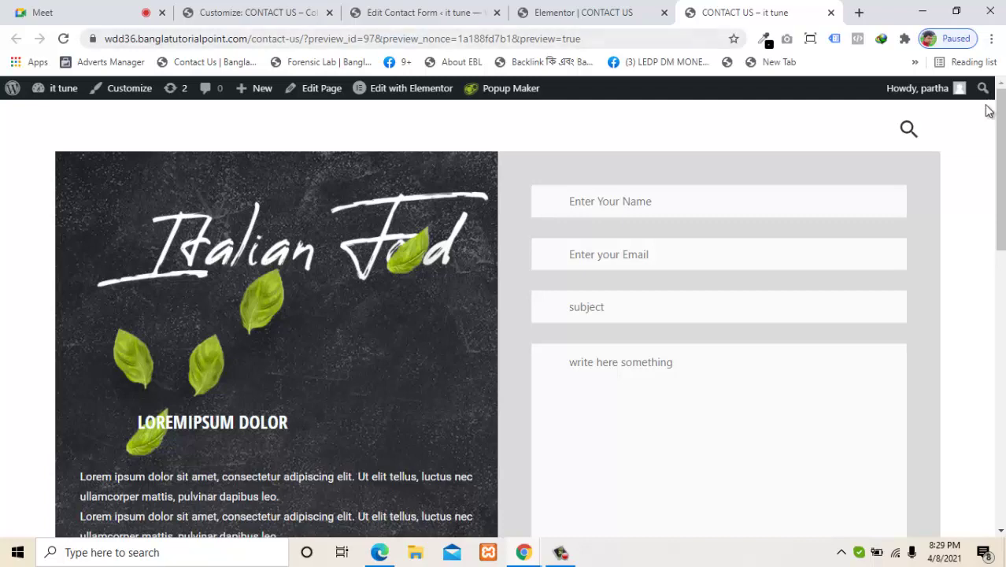
key("super+d")
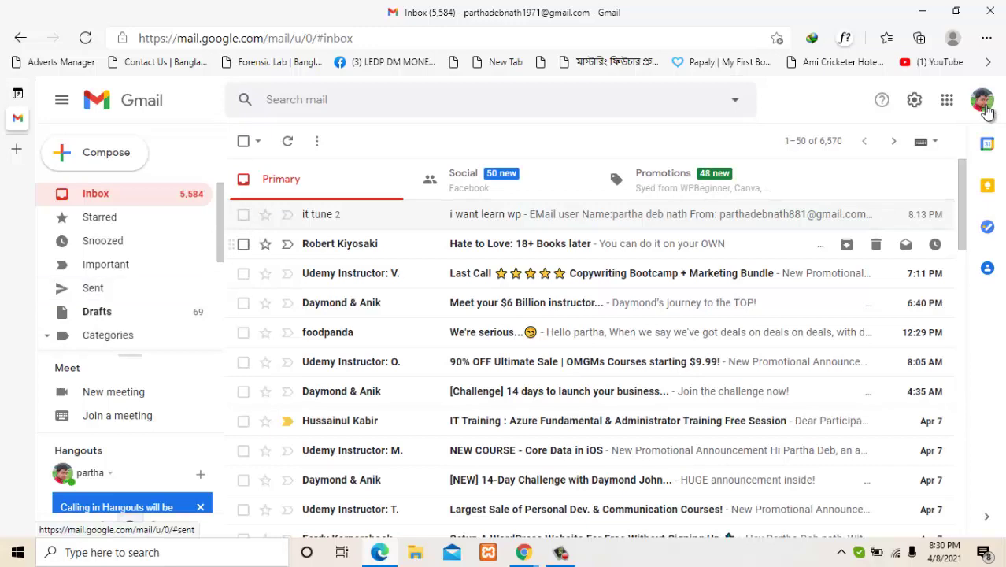
left_click(93, 288)
left_click_drag(220, 225, 221, 313)
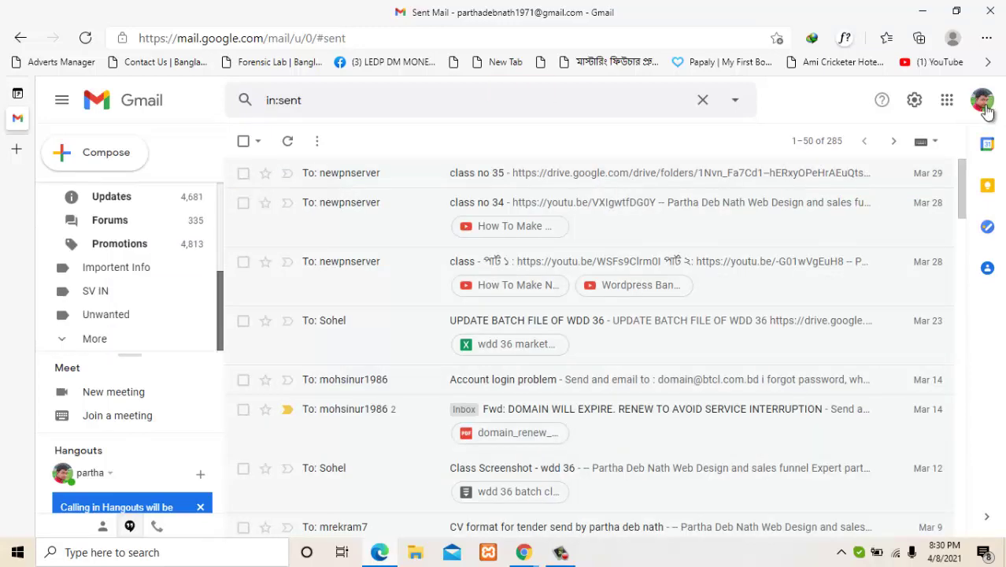
left_click(95, 339)
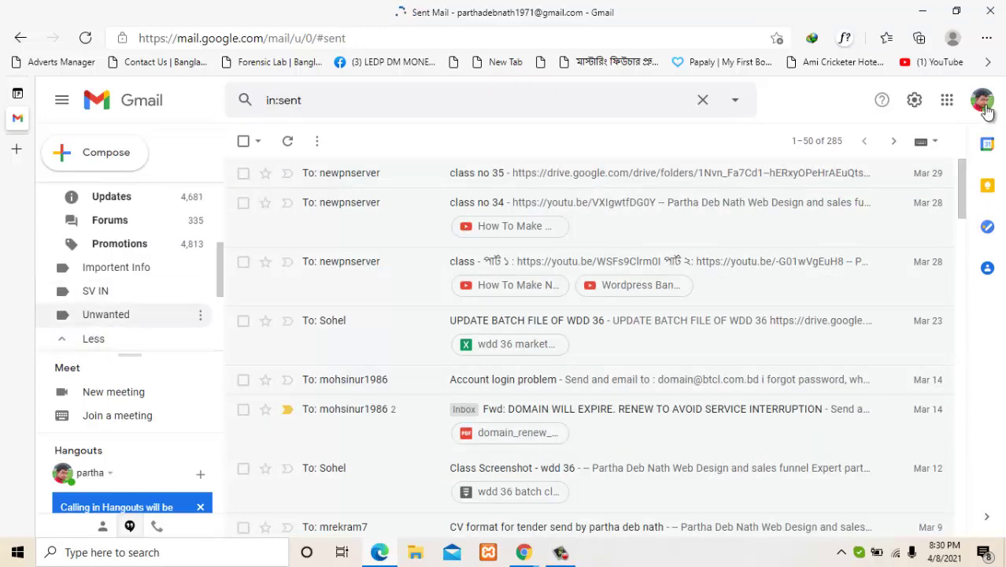
scroll(118, 300, "down", 3)
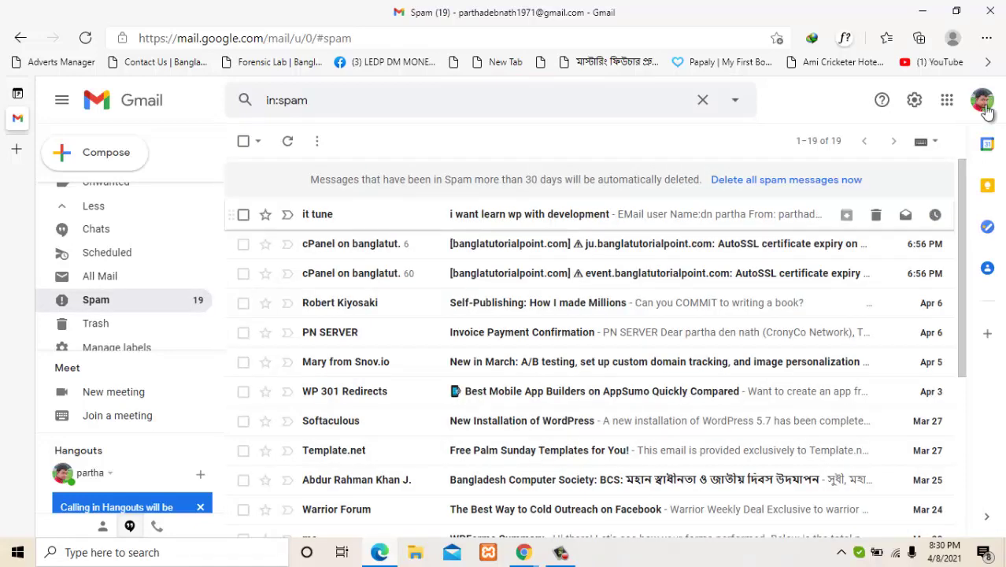
key("Return")
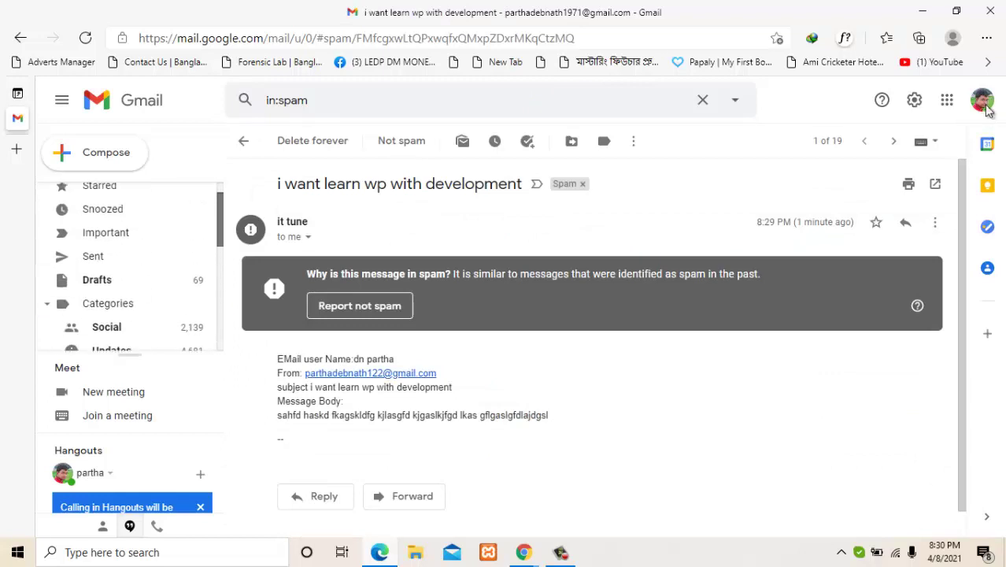
left_click(95, 194)
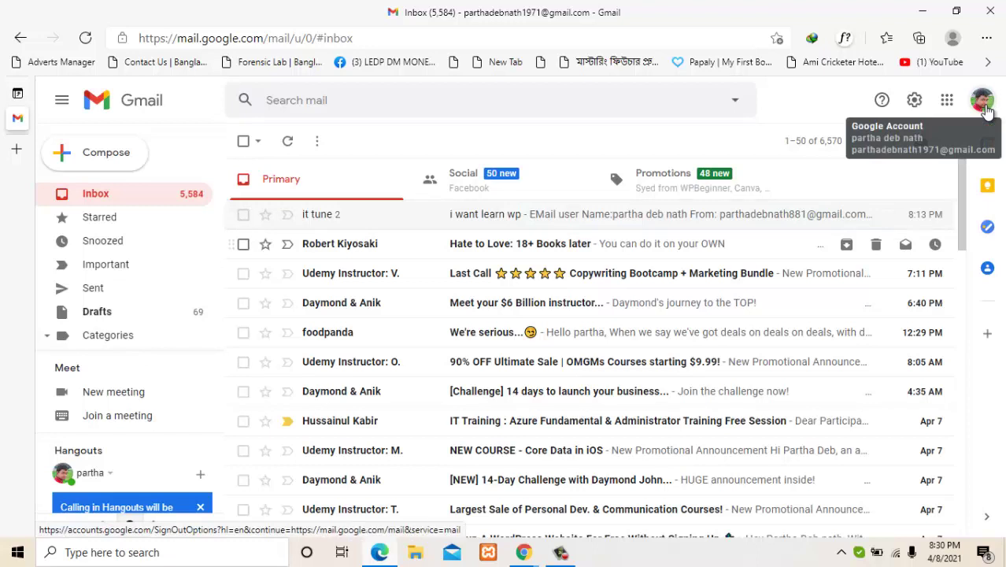
Step: Switch to the form sender's Gmail account and open the 'received email' confirmation in Spam
left_click(982, 102)
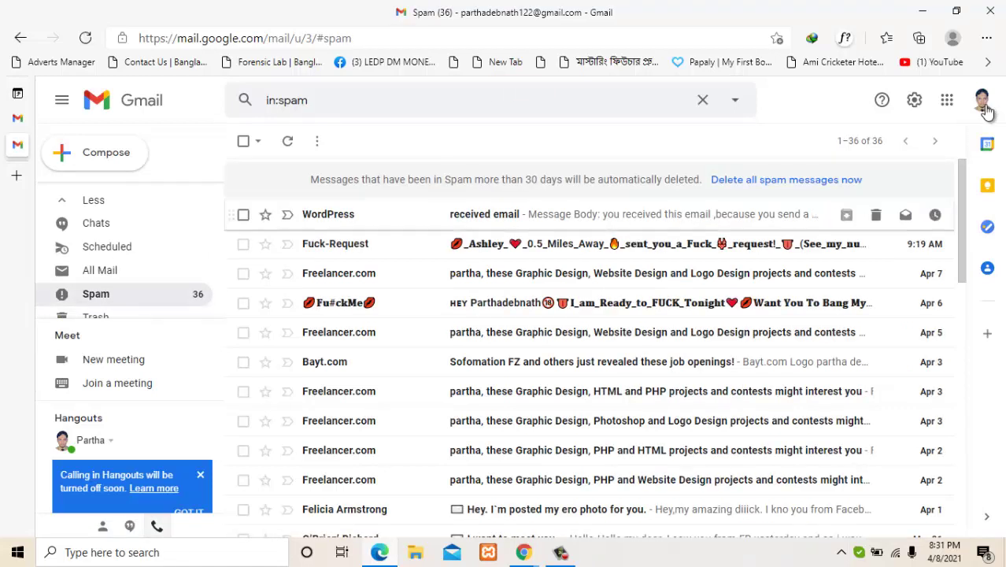
left_click(504, 214)
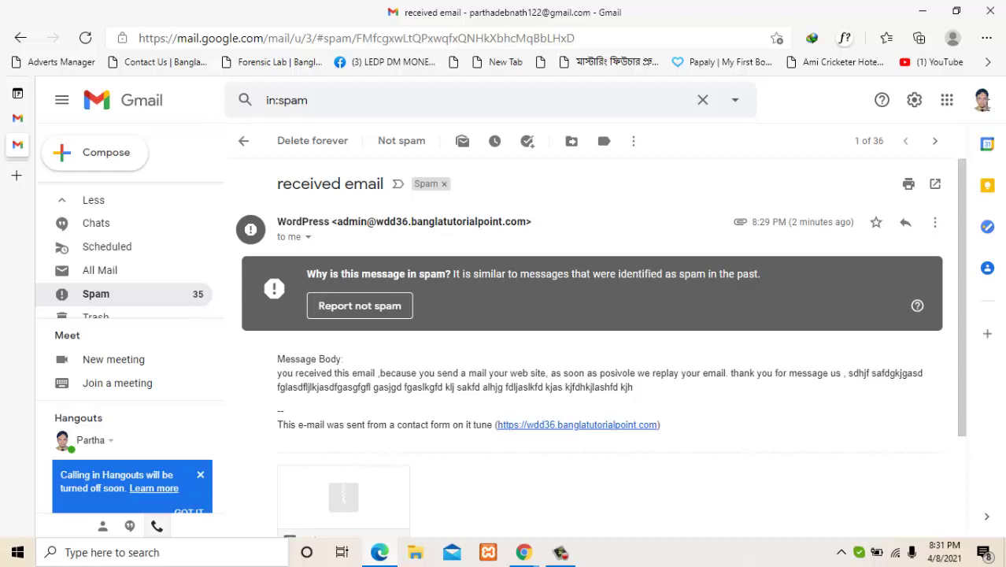
left_click_drag(287, 373, 522, 373)
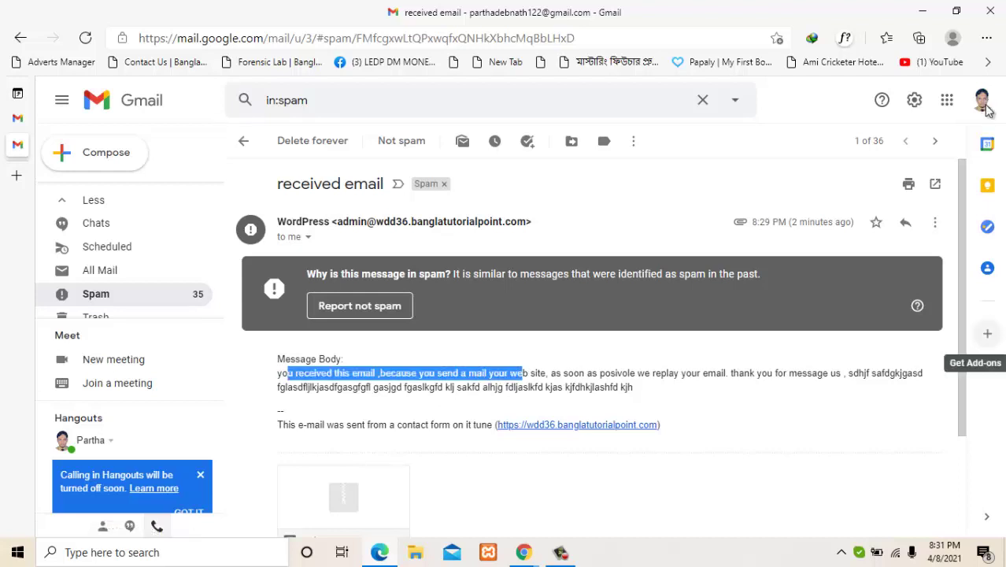
Step: Check the message's 3.zip attachment, then go to this account's Inbox
left_click_drag(962, 338, 962, 401)
mouse_move(346, 423)
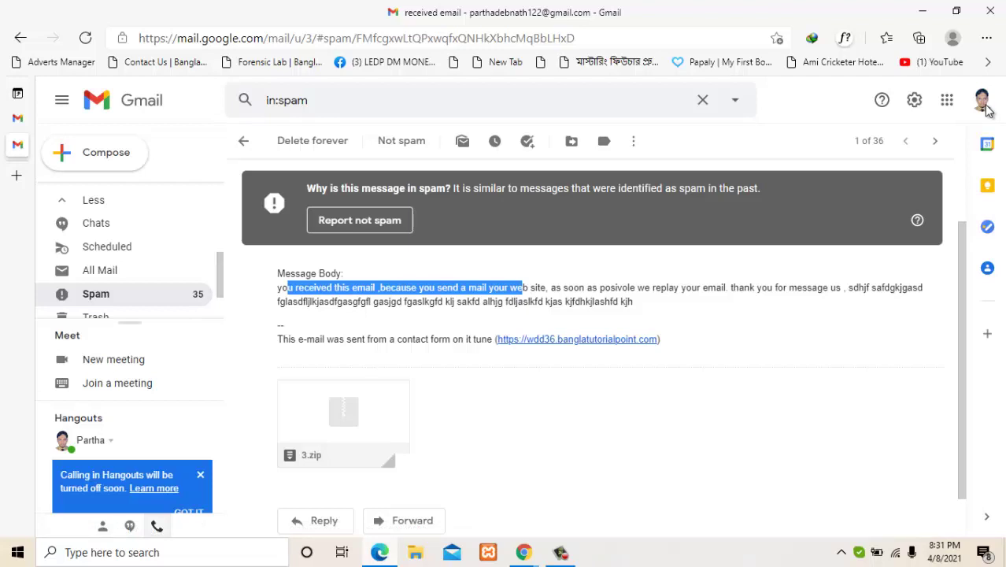
left_click_drag(220, 275, 221, 206)
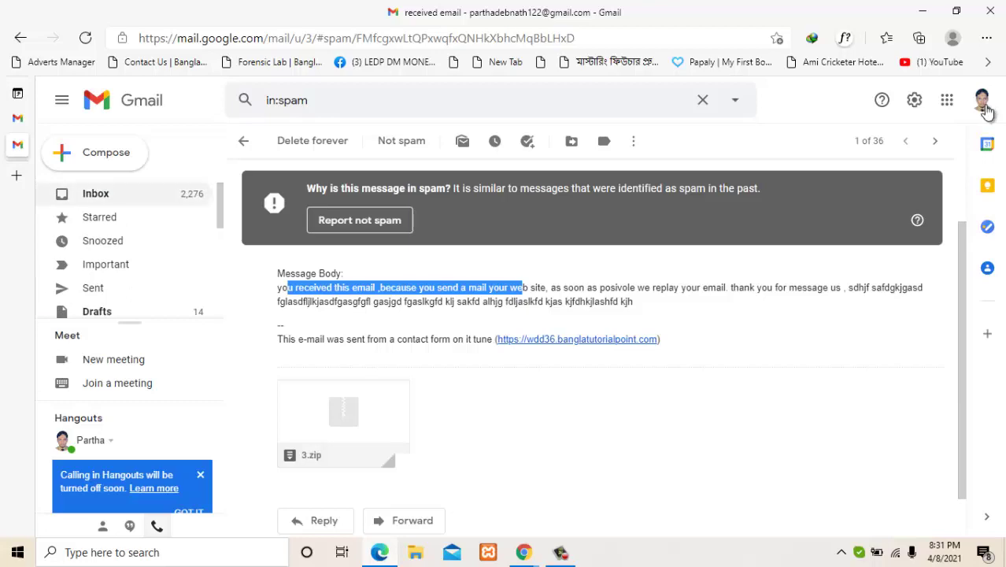
left_click(96, 194)
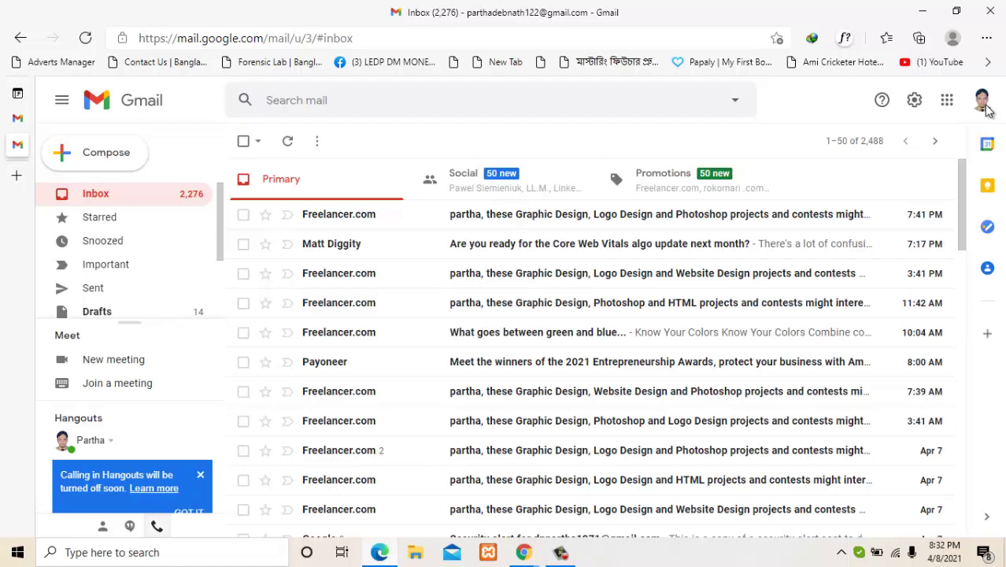
Step: Return to the first account's Inbox (5,584 unread) and close the browser window
mouse_move(19, 118)
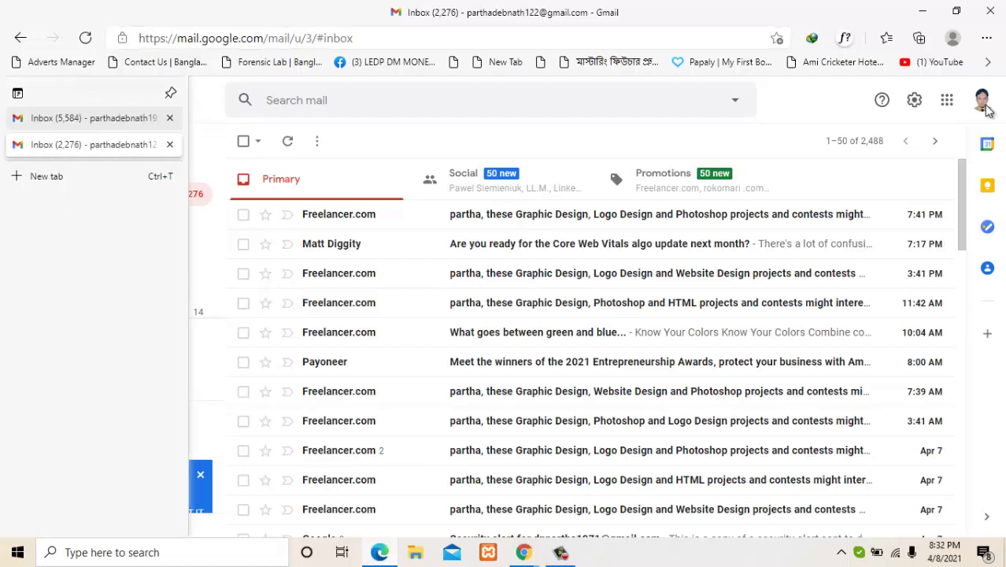
left_click(93, 119)
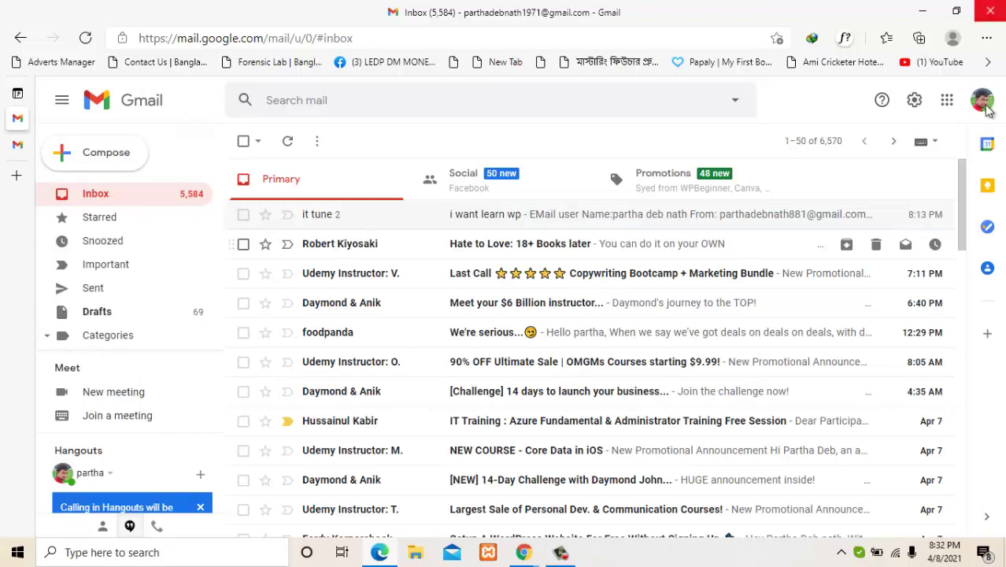
left_click(989, 110)
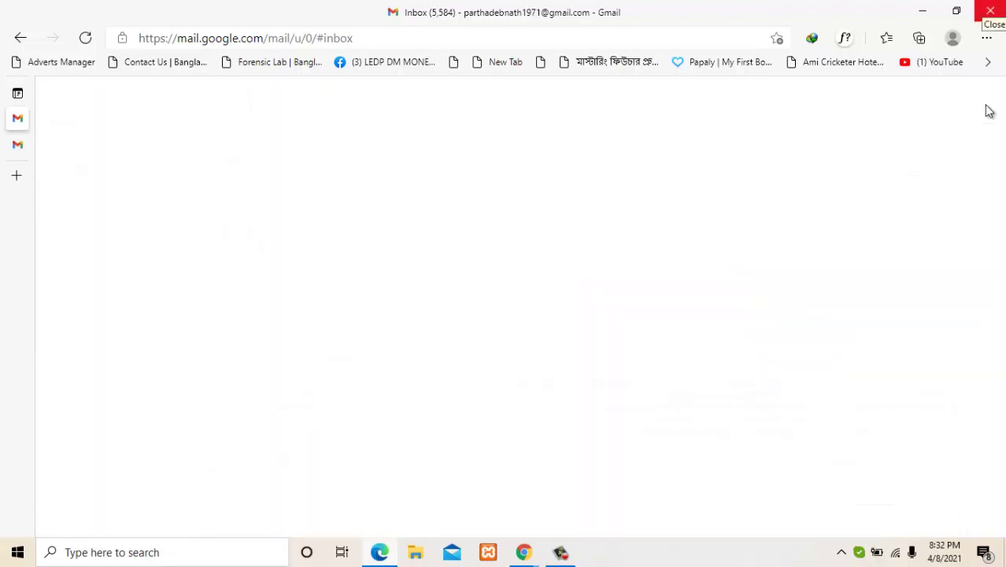